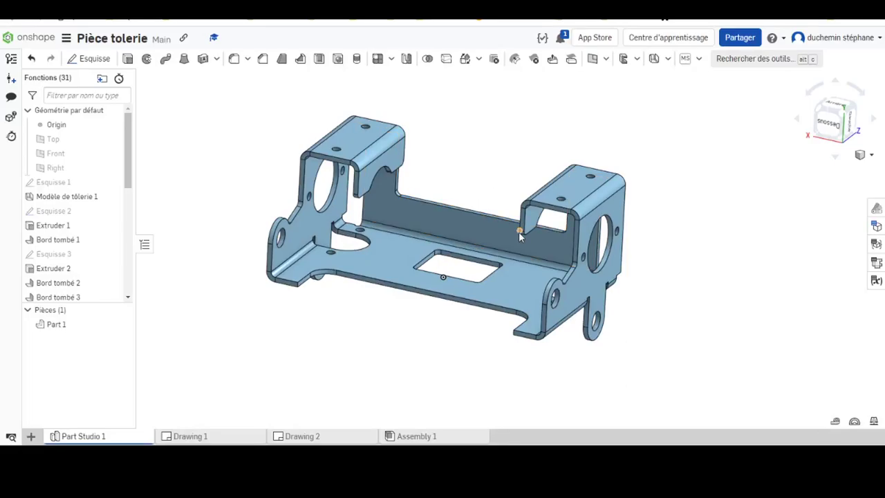
Show the bracket's flat pattern and bend table (2 mm, 90° bends) beside the 3D part
middle_drag(674, 273, 661, 255)
mouse_move(661, 255)
right_down()
mouse_move(648, 272)
mouse_move(661, 279)
mouse_move(656, 261)
mouse_move(662, 271)
mouse_move(650, 283)
mouse_move(648, 265)
mouse_move(647, 279)
mouse_move(625, 251)
mouse_move(597, 253)
mouse_move(666, 250)
mouse_move(686, 233)
mouse_move(656, 255)
right_up()
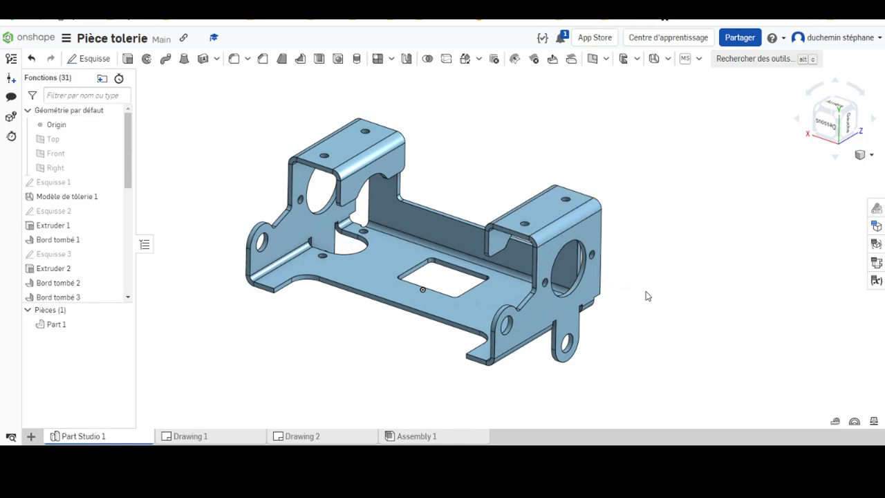
mouse_move(652, 277)
middle_down()
mouse_move(644, 265)
mouse_move(615, 265)
middle_up()
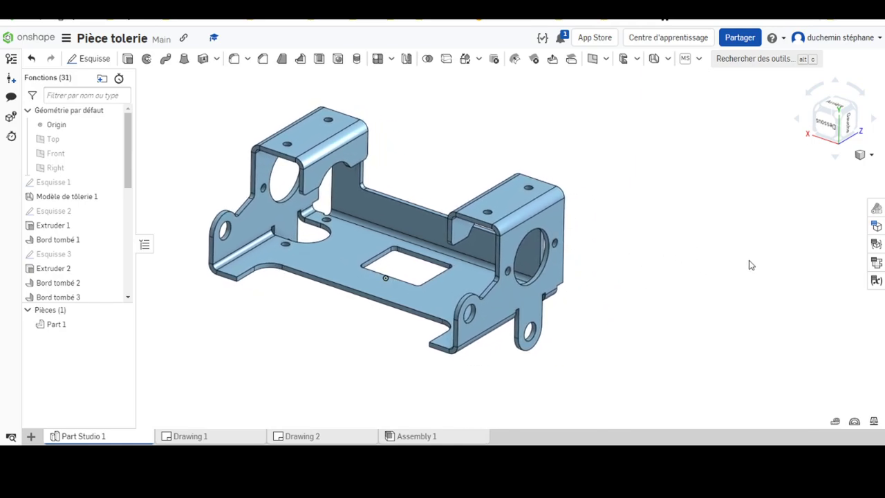
click(875, 264)
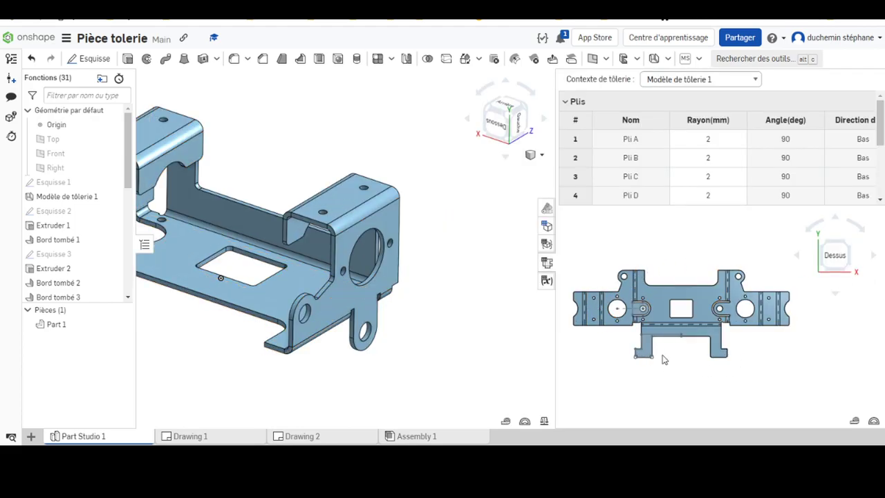
Close the flat pattern and bend table, leaving only the 3D bracket
click(546, 261)
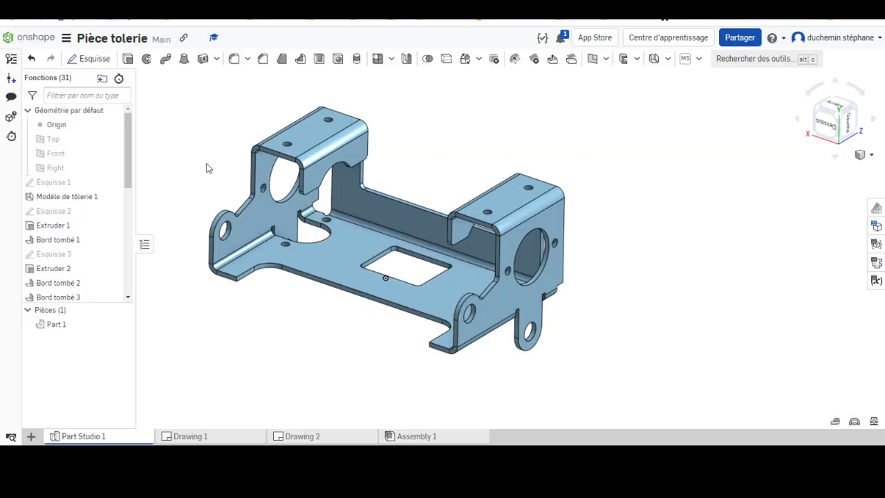
Create a document named 'Pièce tolerie support moteur' and open its empty Part Studio 1
click(31, 41)
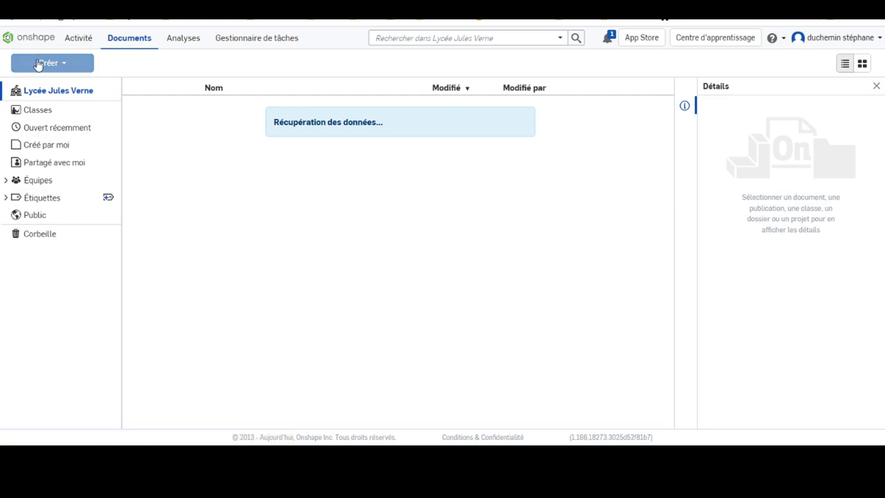
click(39, 63)
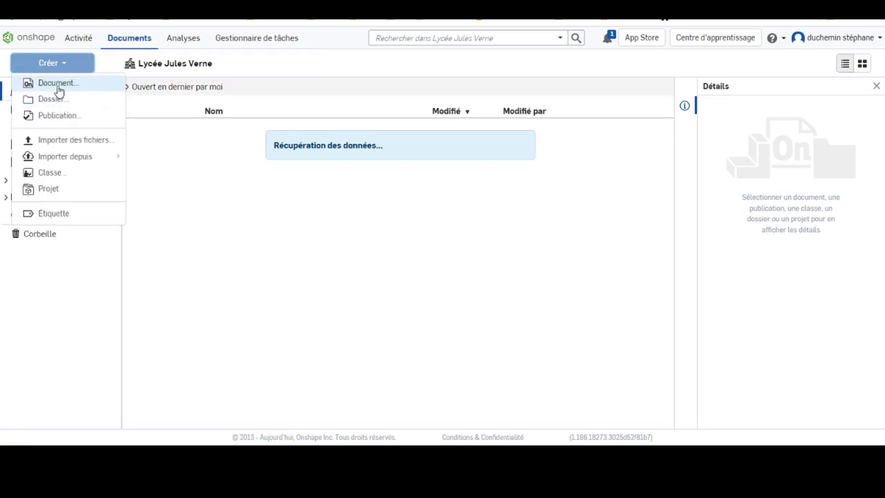
click(59, 88)
click(351, 95)
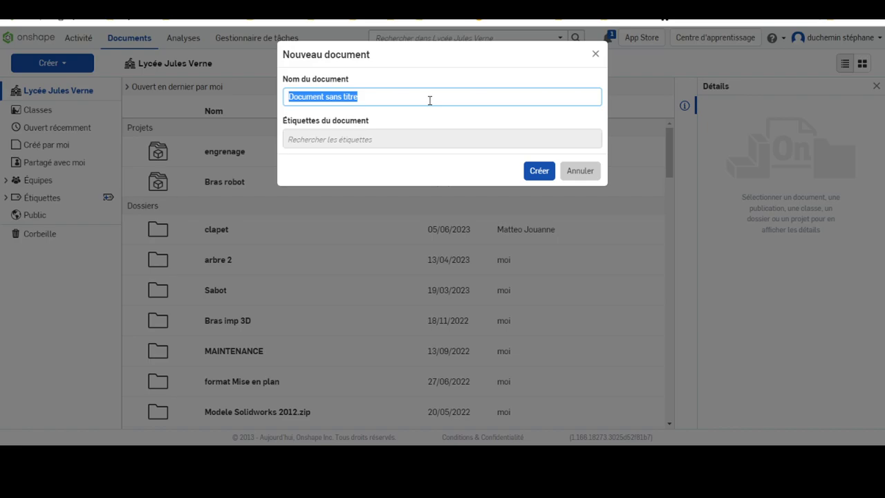
text(Pièce tolerie support moteur)
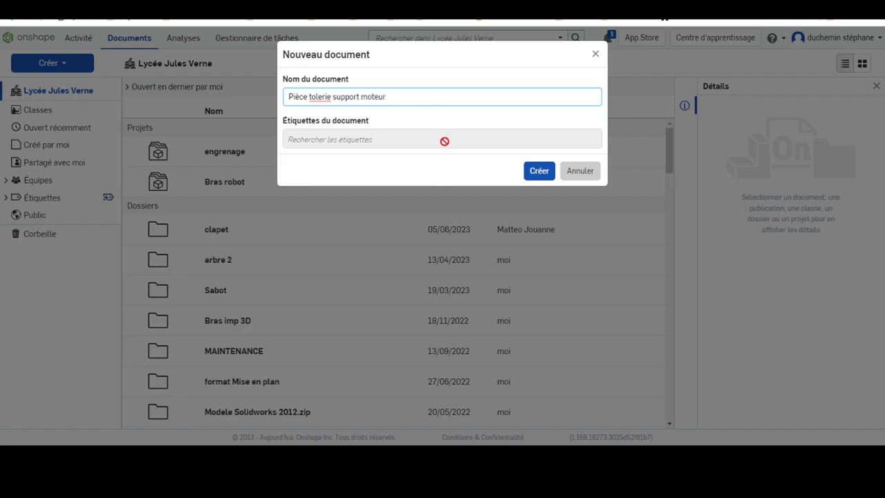
click(547, 174)
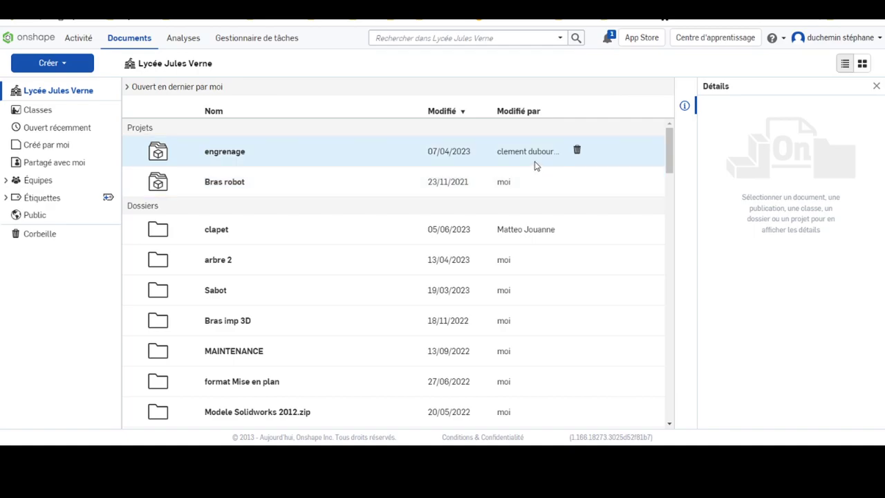
click(272, 173)
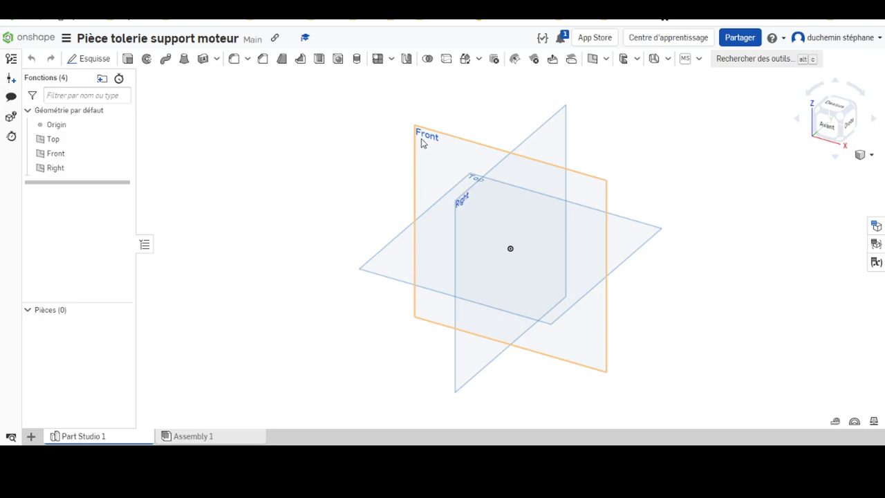
Start Esquisse 1 on the Front plane viewed normal, after checking the PDF drawing
click(424, 140)
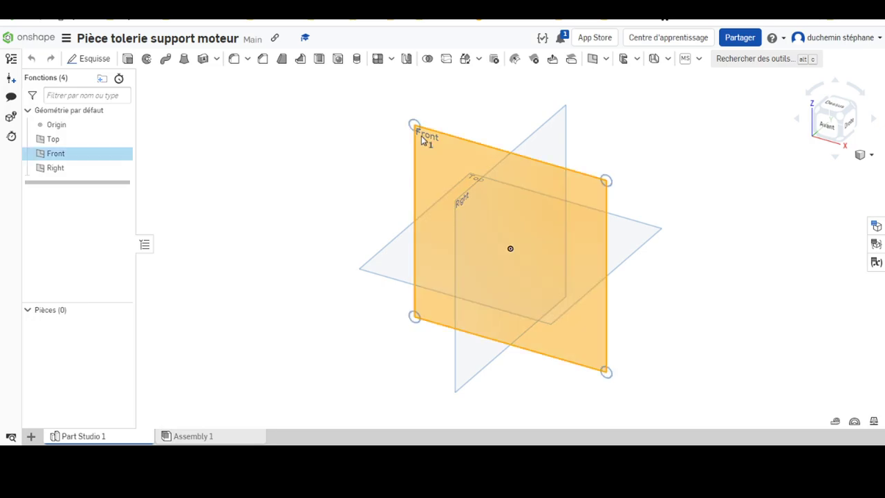
click(90, 59)
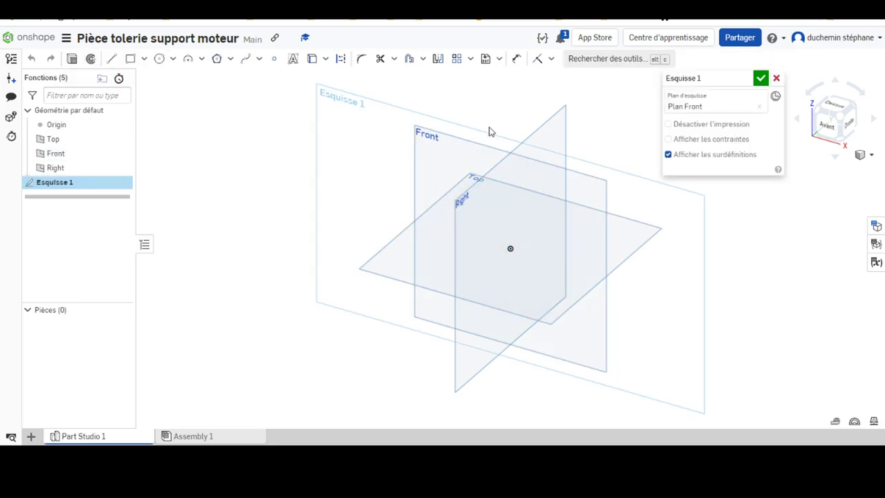
right_click(332, 109)
click(348, 213)
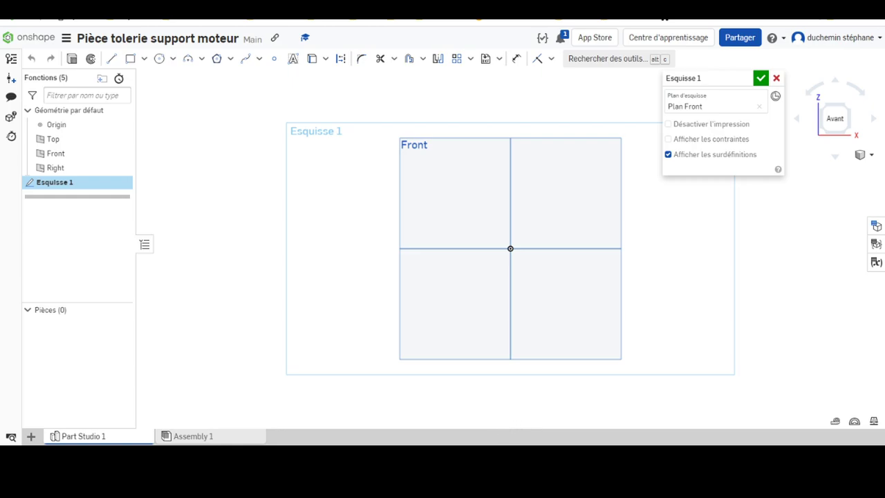
click(506, 402)
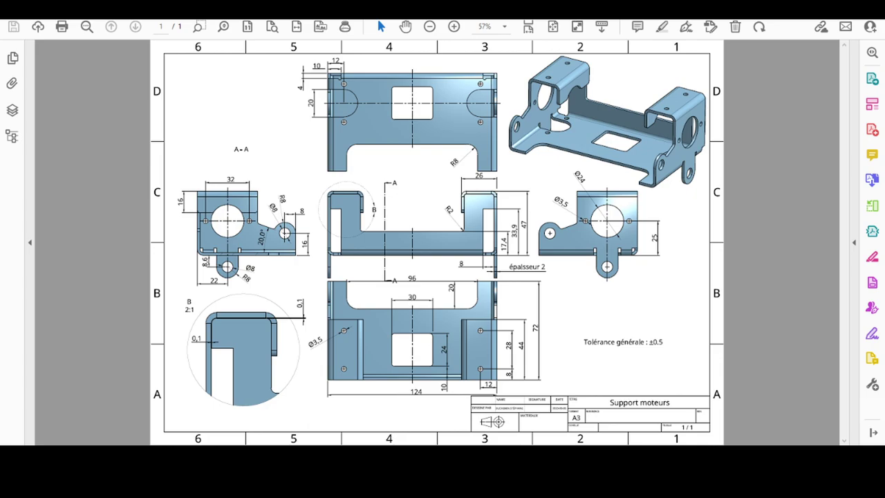
key(alt+Tab)
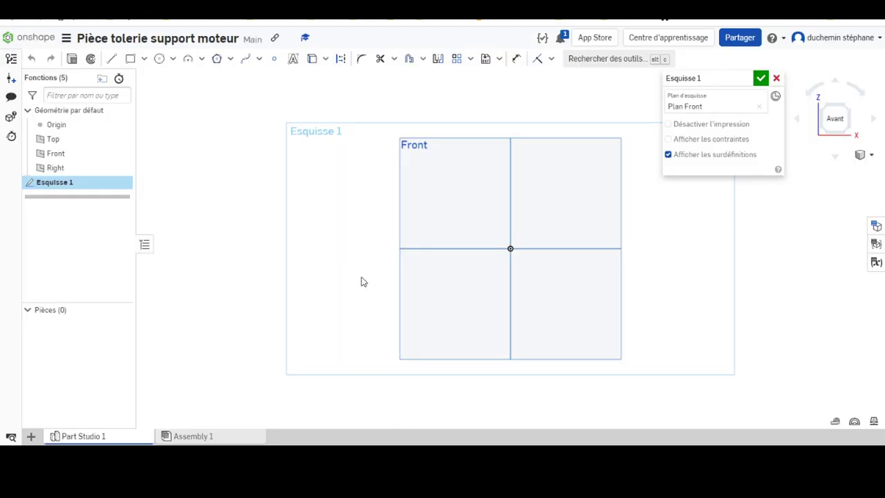
Draw a corner rectangle with one corner on the origin
click(130, 59)
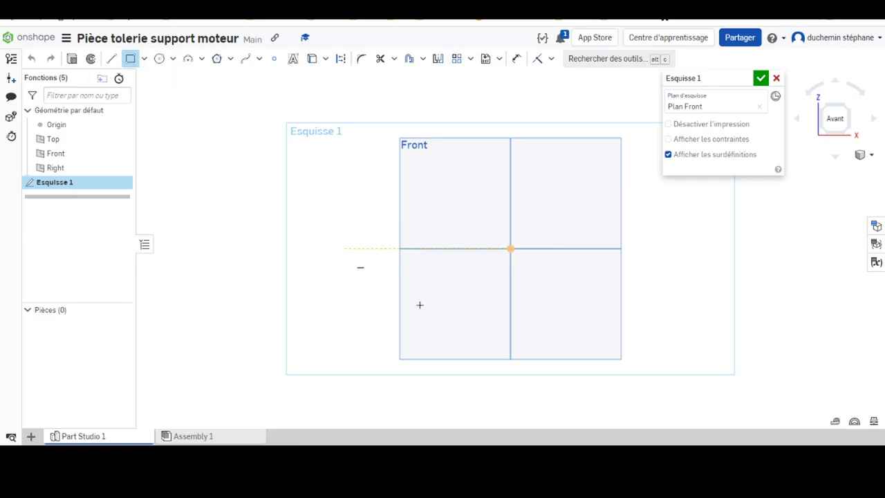
click(509, 249)
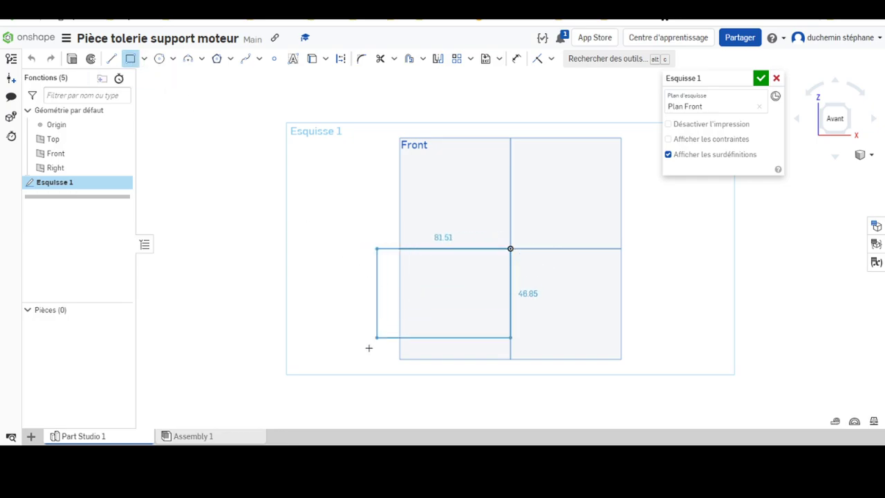
click(286, 395)
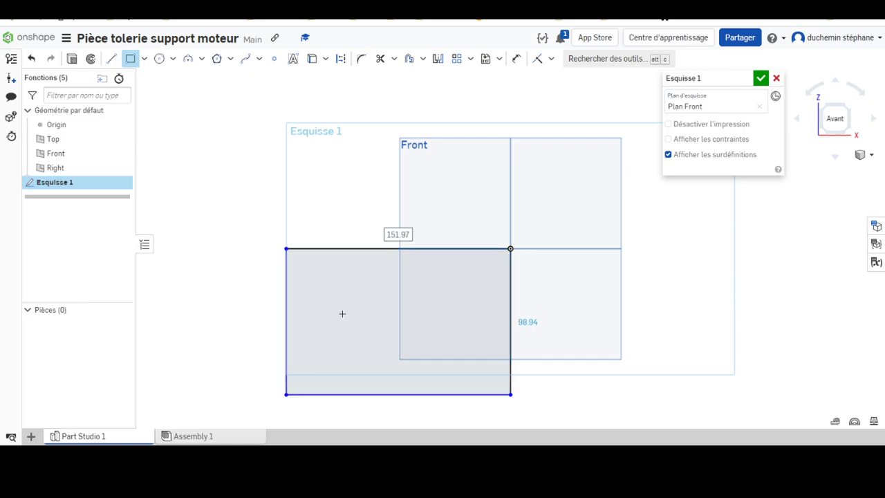
Dimension the rectangle 72 mm high and 62 mm wide, then finish the sketch
click(517, 59)
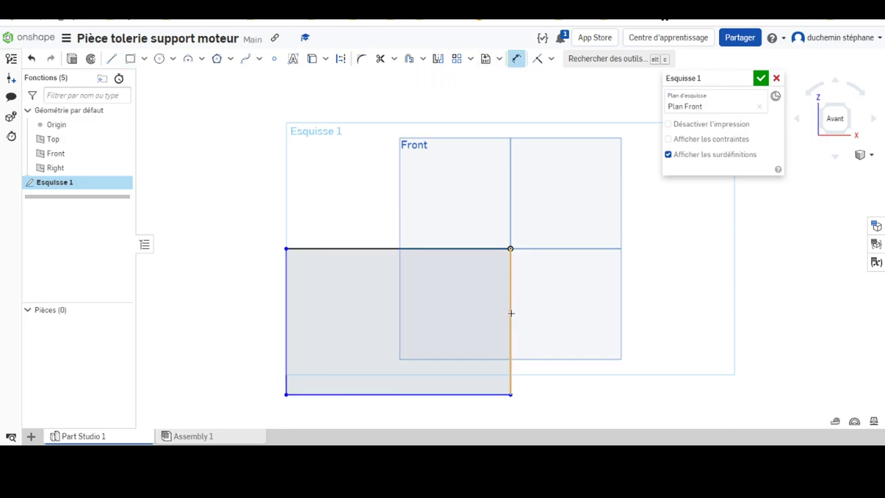
click(513, 312)
click(607, 300)
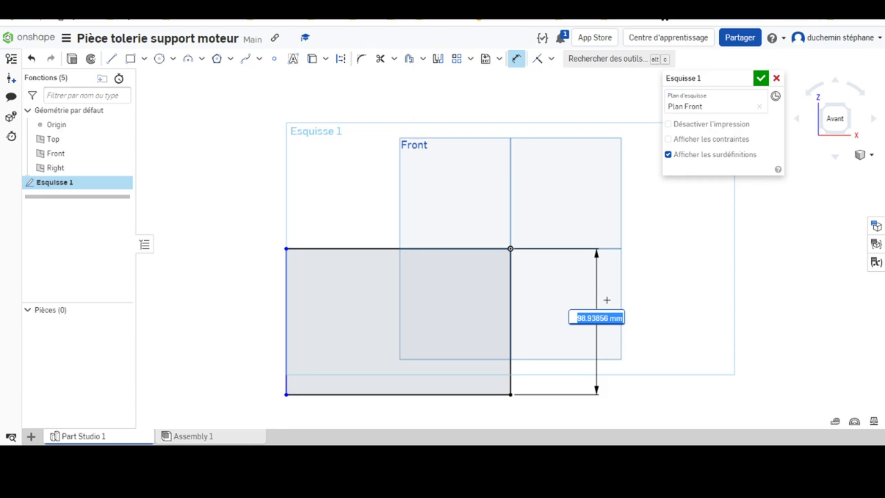
text(72)
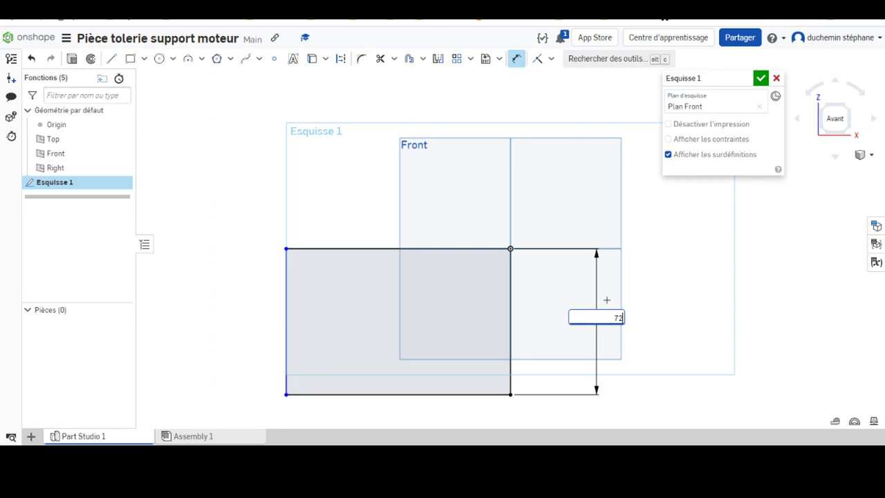
key(Return)
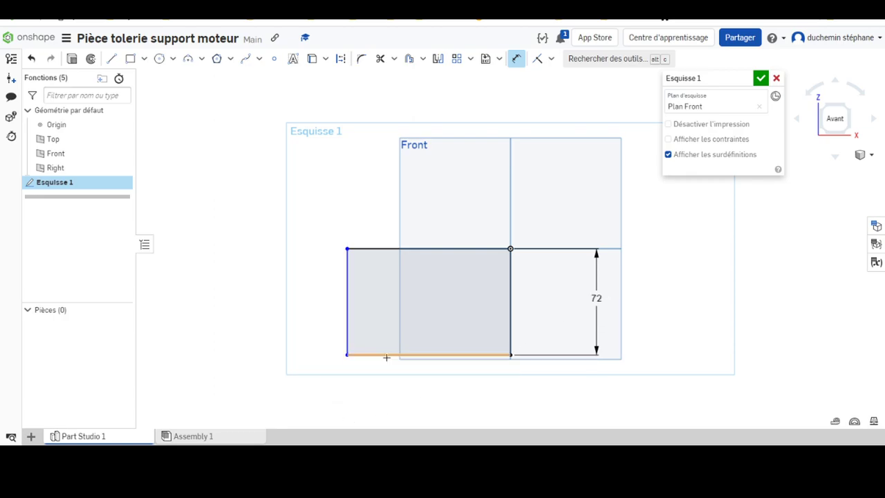
click(386, 356)
click(431, 390)
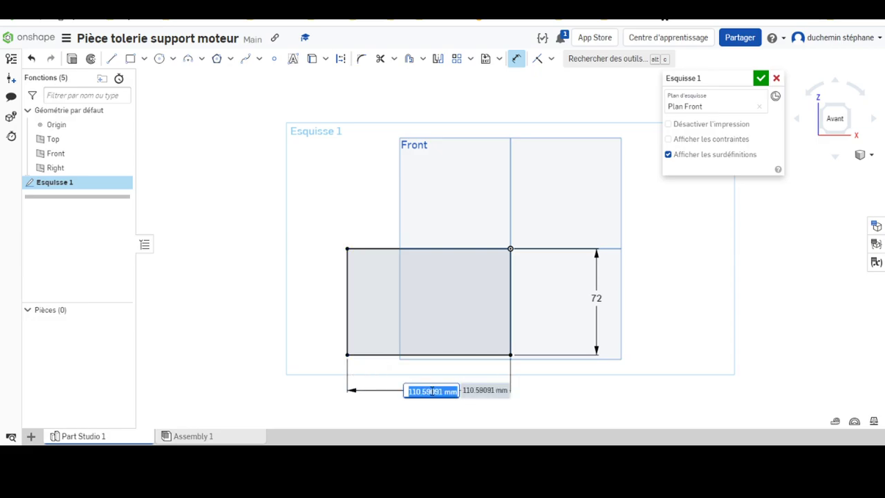
text(62)
key(Return)
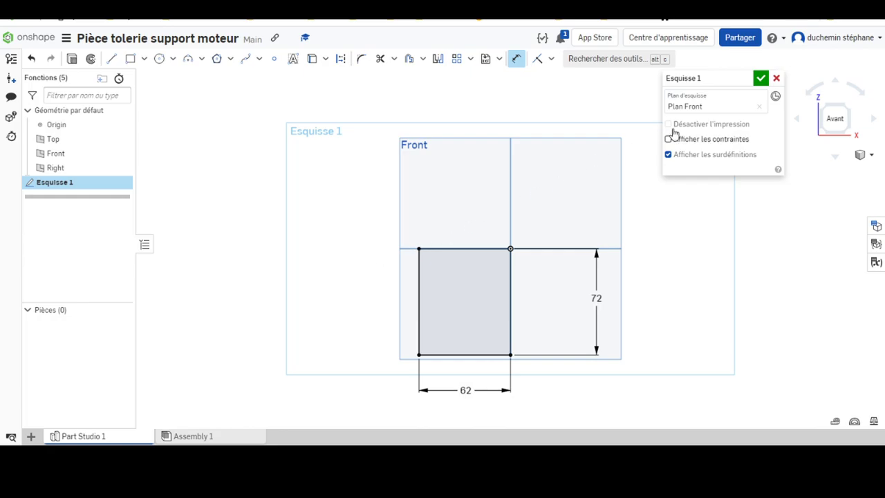
click(760, 78)
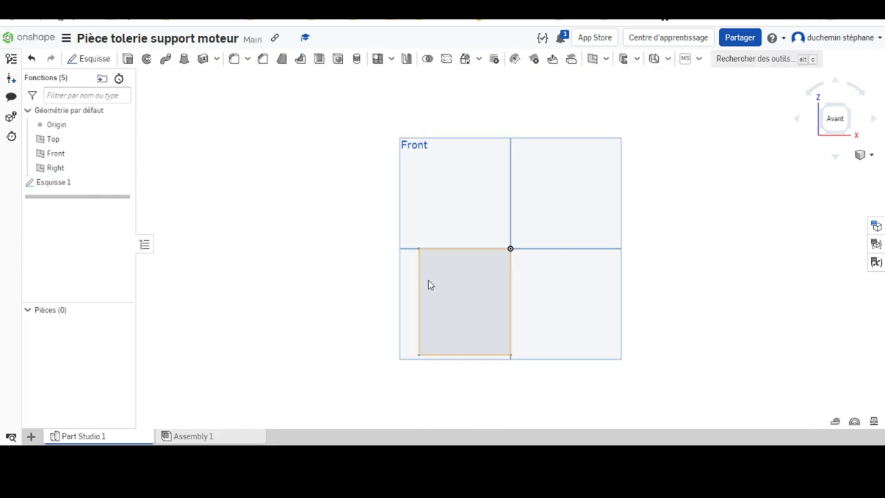
Thicken Esquisse 1 into a 2 mm sheet-metal model, creating Part 1
mouse_move(300, 385)
right_down()
mouse_move(300, 301)
mouse_move(274, 340)
right_up()
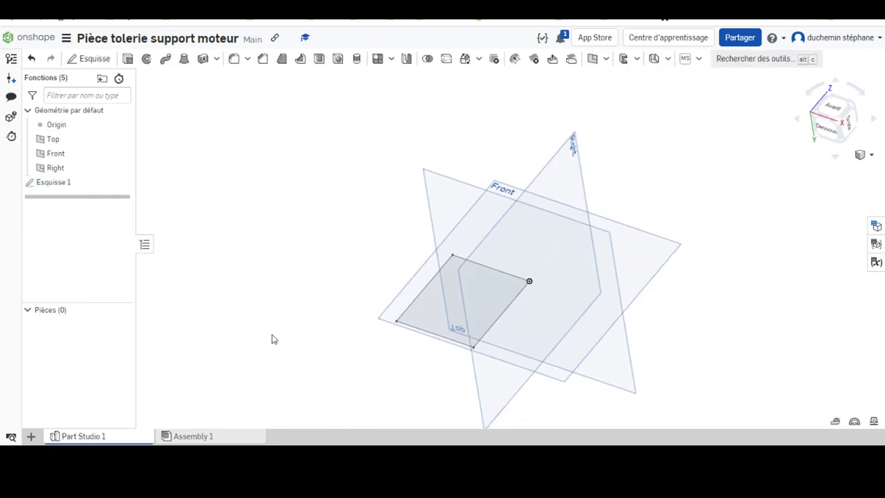
scroll(470, 359, up, 3)
scroll(544, 316, down, 1)
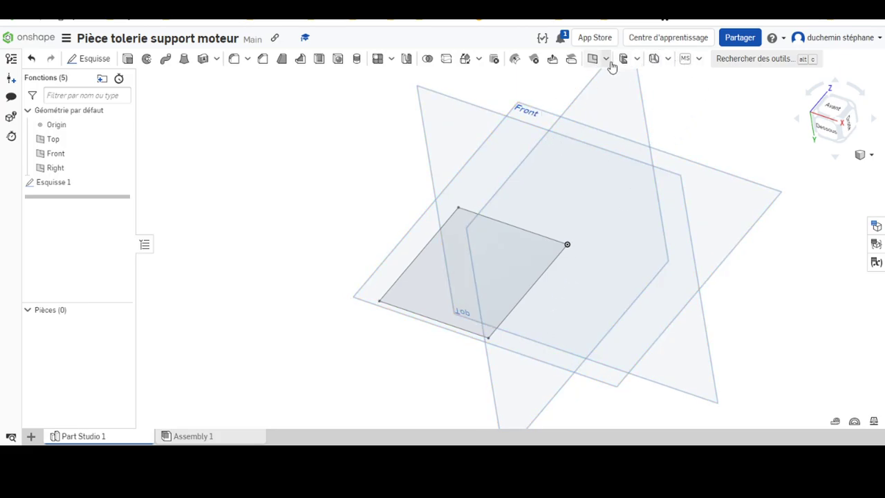
click(669, 60)
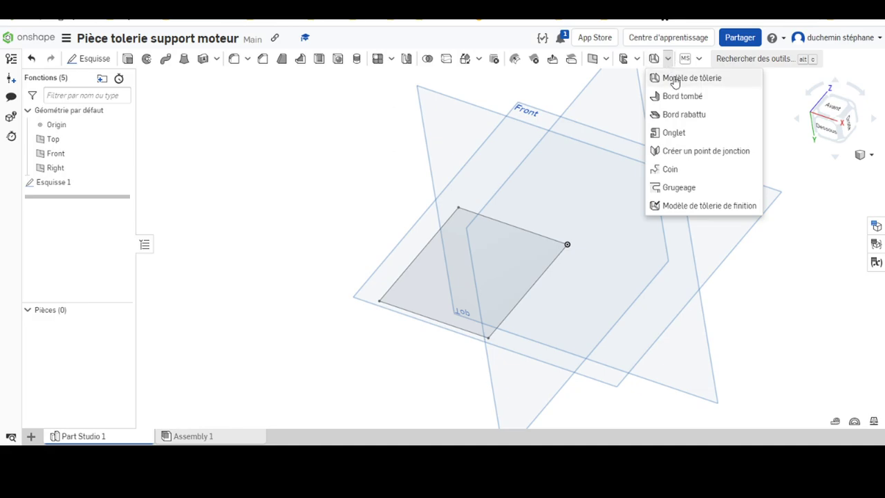
click(675, 80)
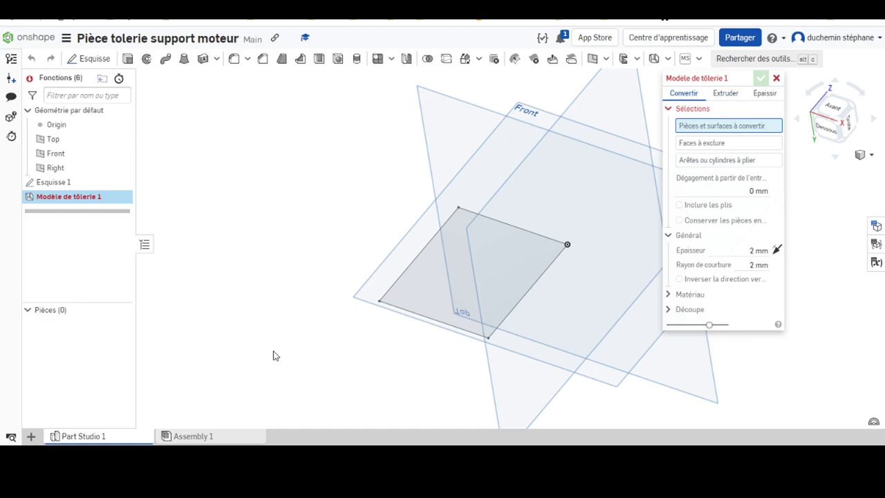
click(765, 95)
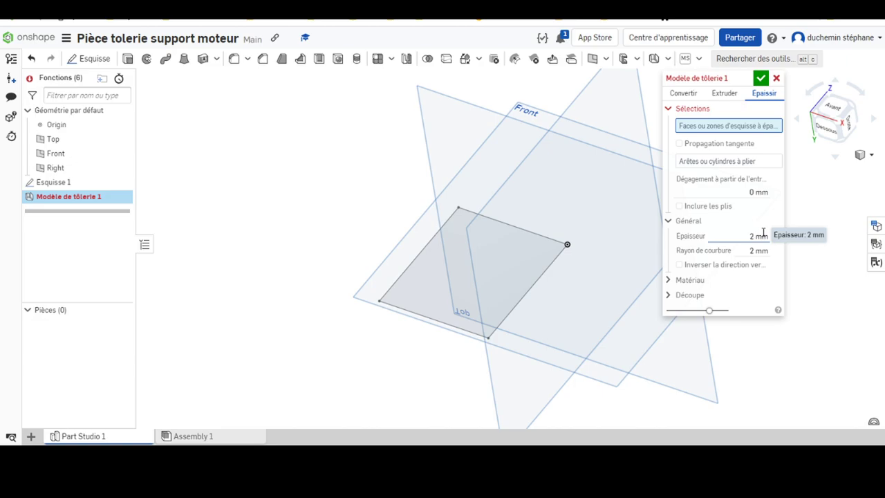
click(428, 279)
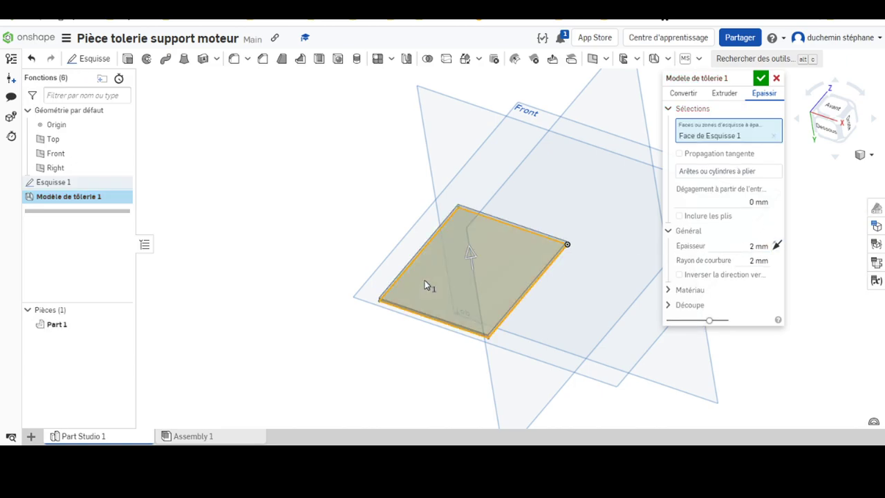
click(760, 78)
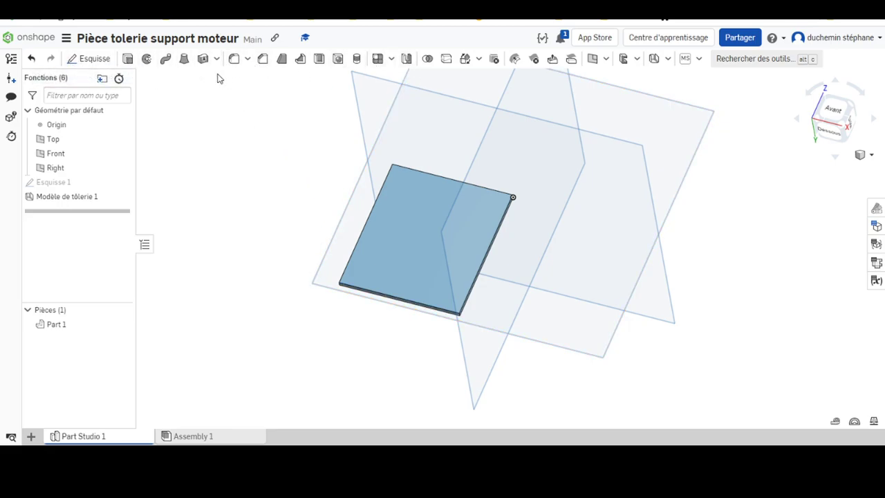
Select the plate's 62 × 72 mm (4464 mm²) face
click(414, 273)
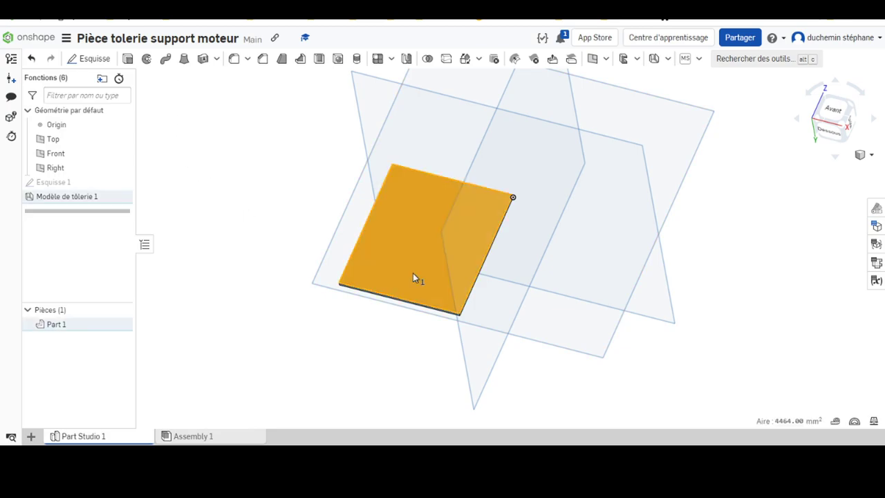
On the plate face, sketch a bottom-edge rectangle dimensioned 20 high and 96/2 (48) wide
click(100, 61)
click(130, 59)
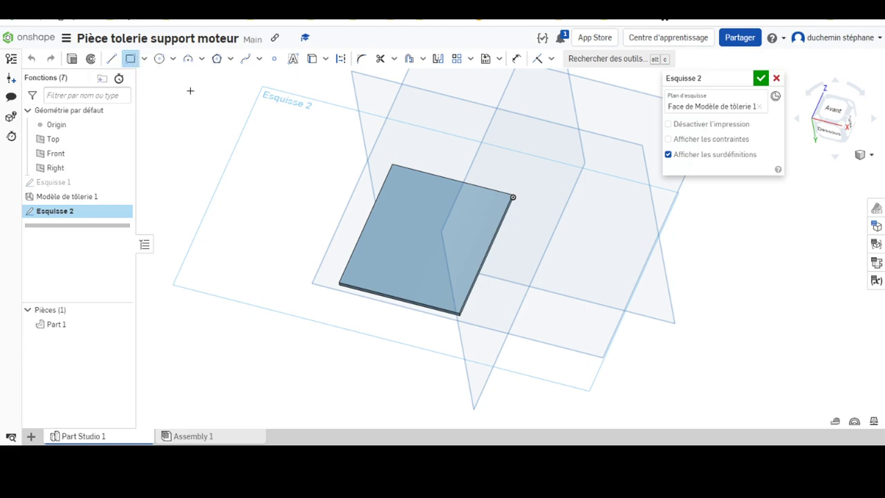
click(460, 314)
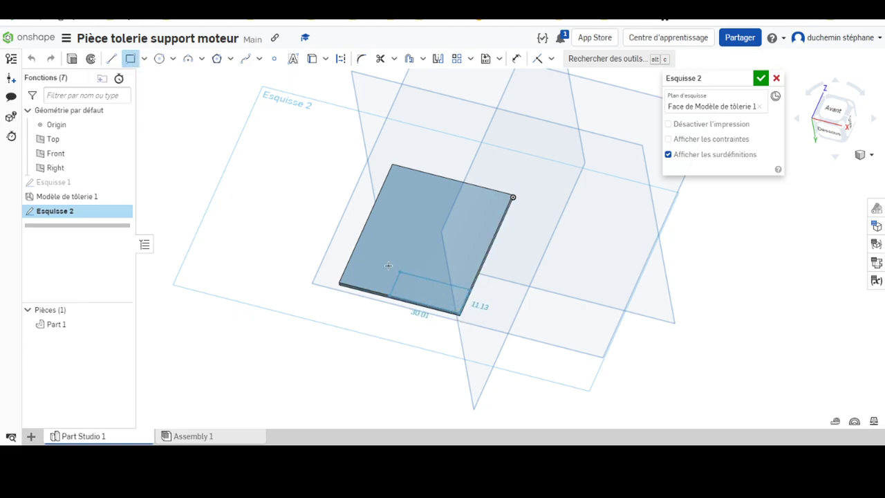
click(387, 255)
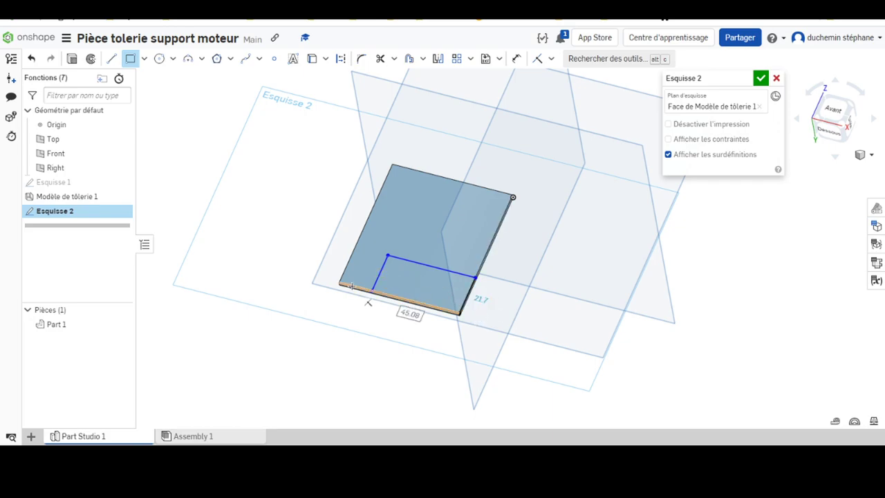
click(516, 59)
click(377, 270)
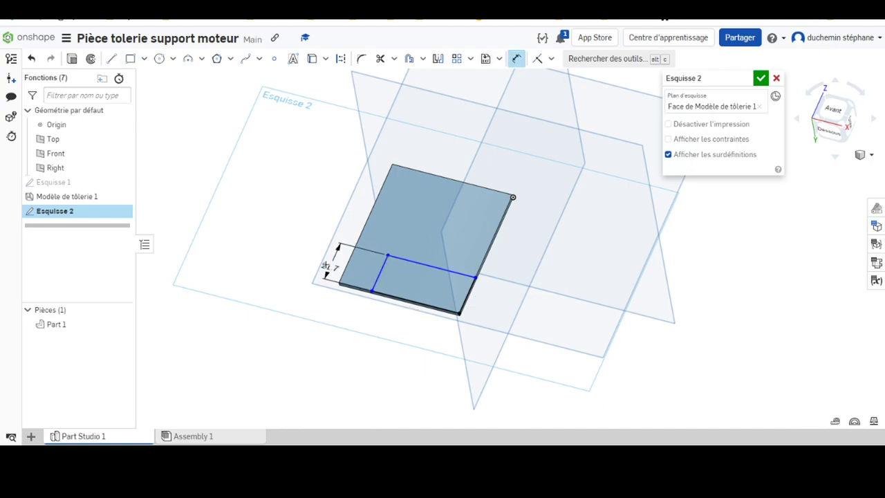
click(310, 241)
text(20)
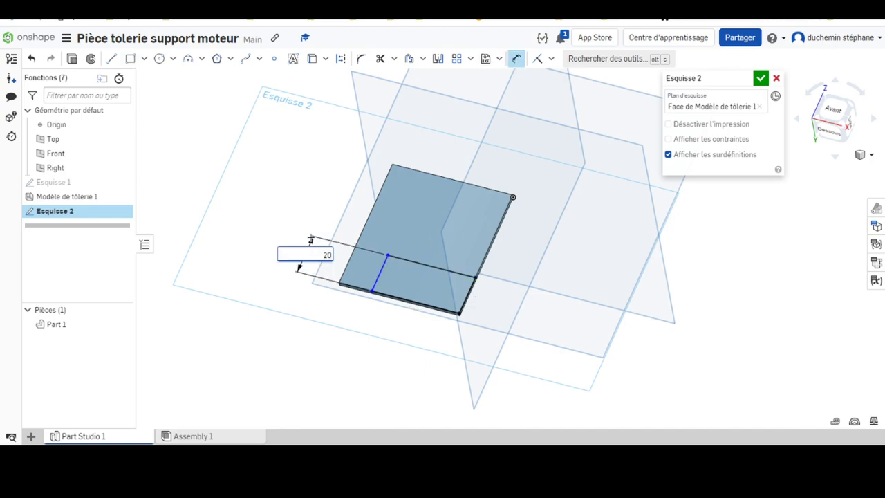
key(Return)
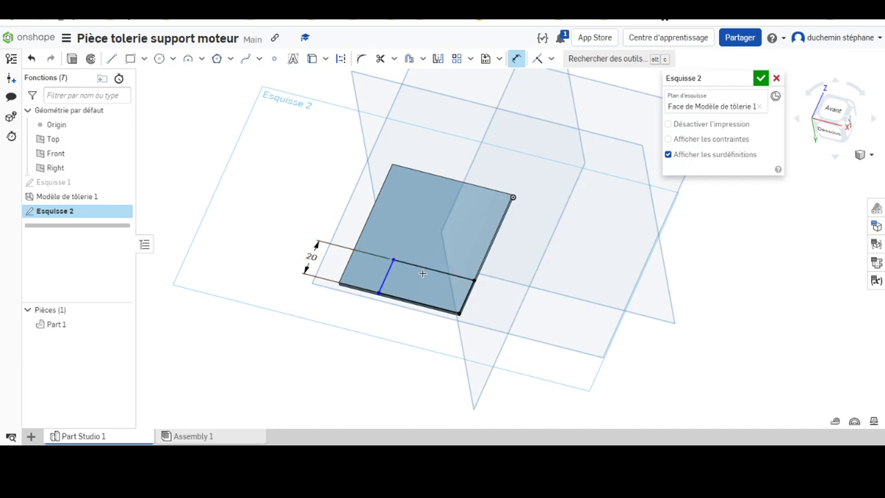
click(412, 300)
click(393, 355)
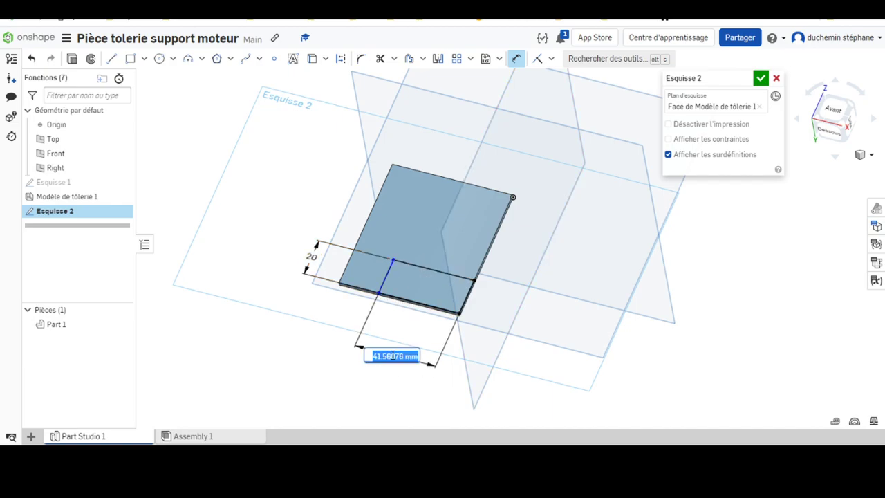
text(96/2)
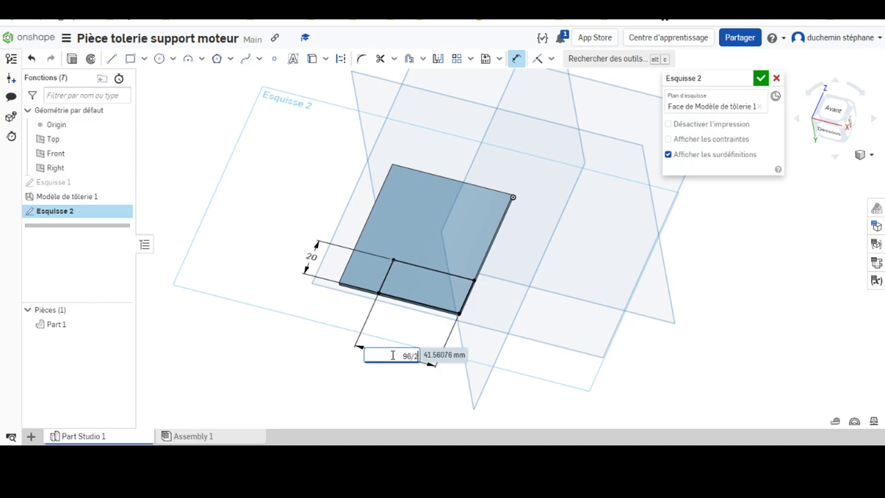
key(Return)
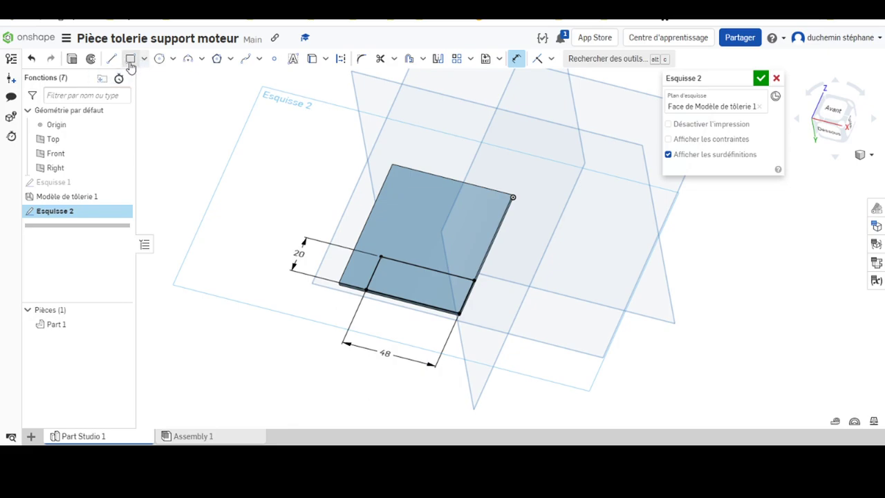
Draw a second rectangle across the right edge, placed 10 below the plate's top edge
click(129, 61)
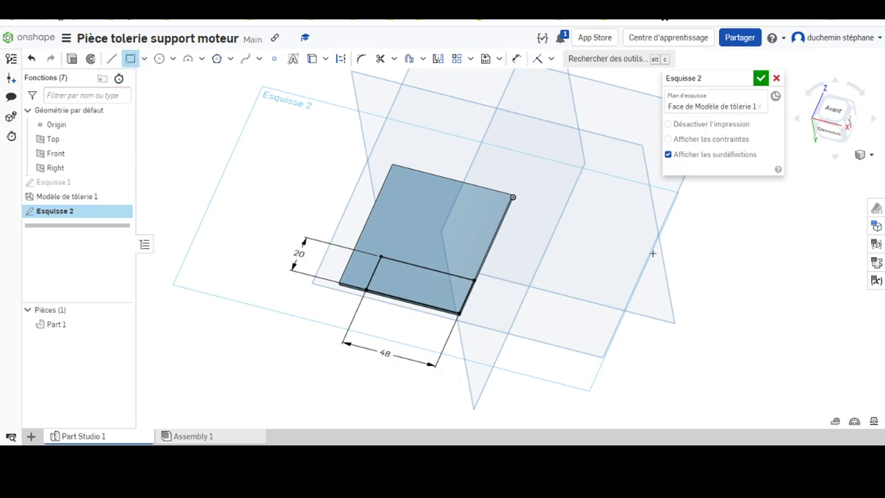
click(501, 219)
click(439, 244)
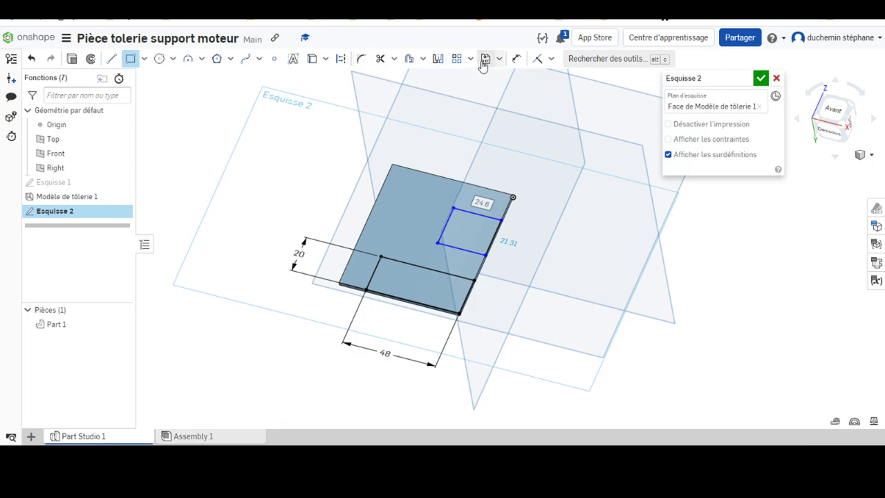
click(517, 58)
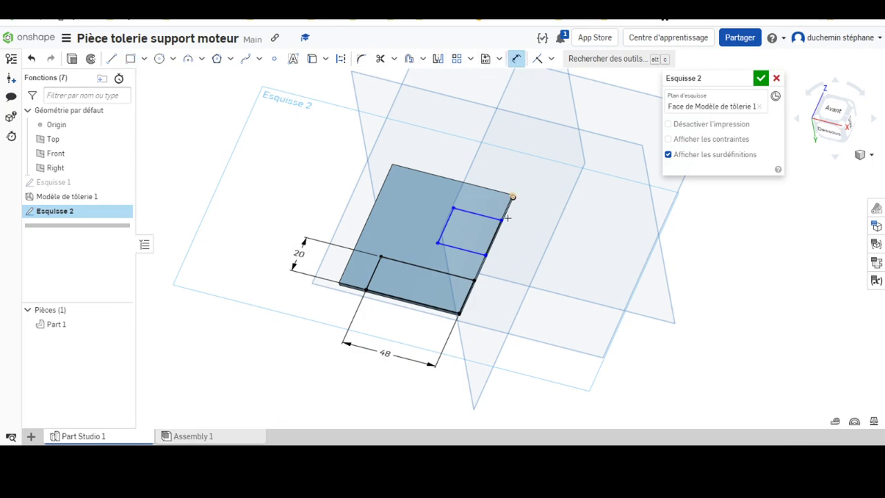
click(484, 186)
click(484, 214)
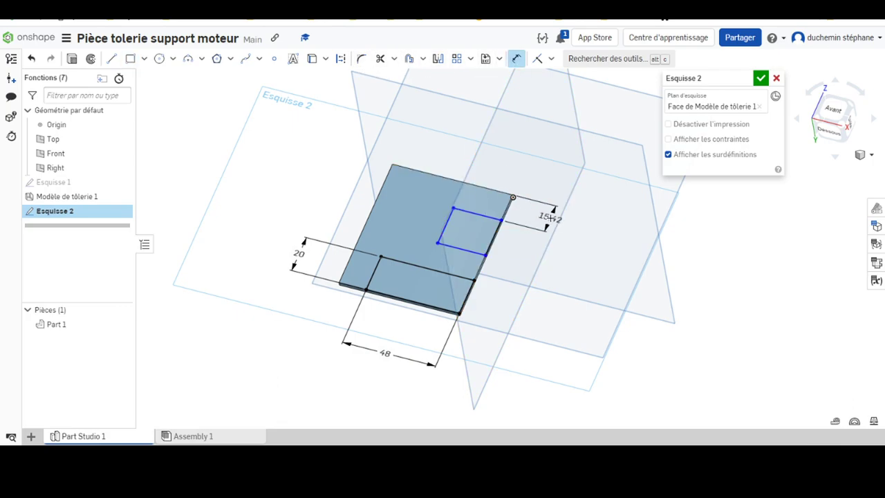
click(551, 218)
text(10)
key(Return)
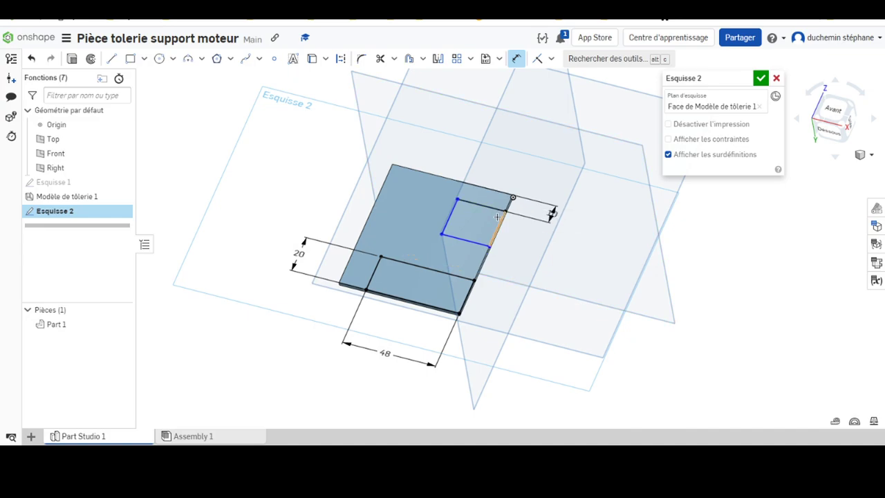
Dimension the second rectangle 24 high and 15 wide
click(497, 217)
click(490, 246)
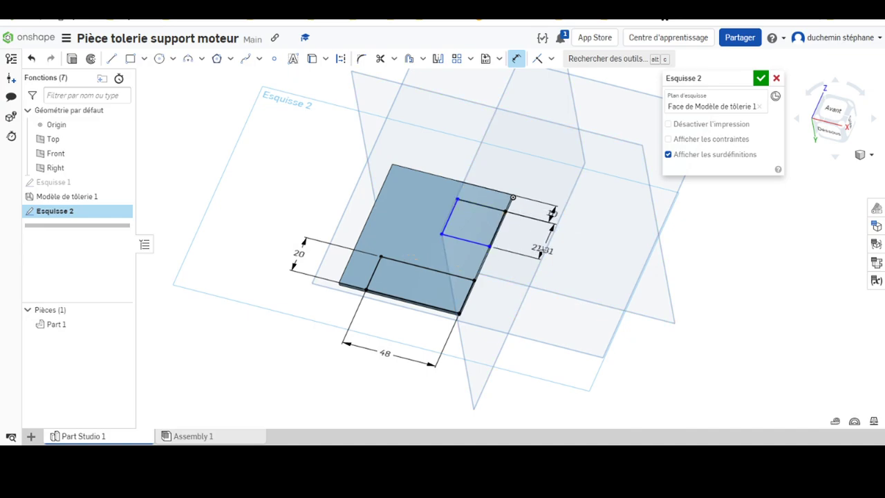
click(543, 249)
text(24)
key(Return)
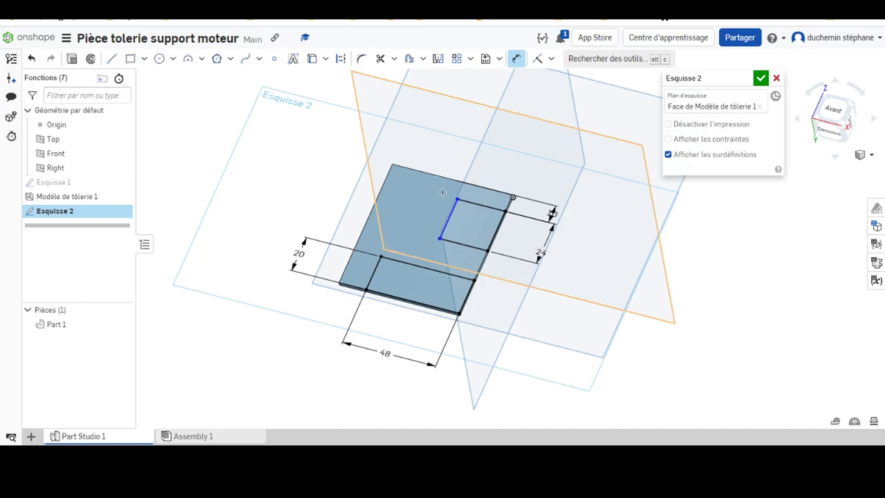
click(448, 219)
click(513, 197)
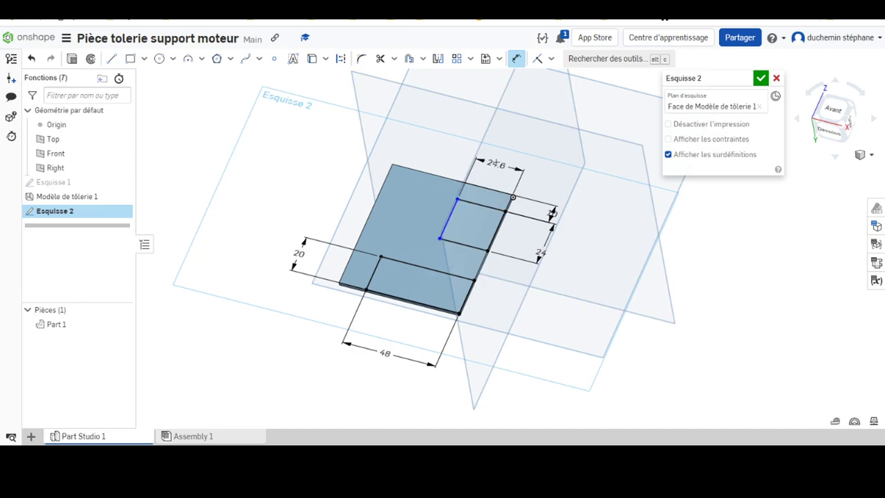
click(495, 162)
text(15)
key(Return)
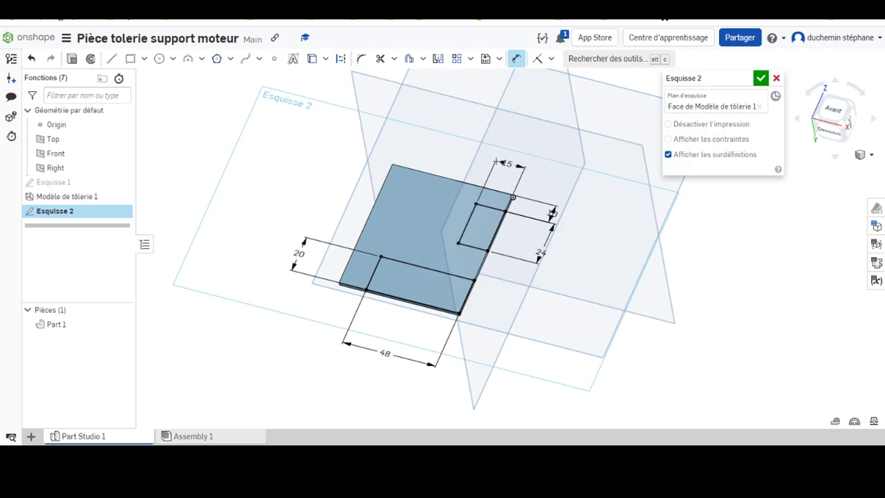
Extrude-remove both Esquisse 2 rectangles through all of the plate
click(72, 59)
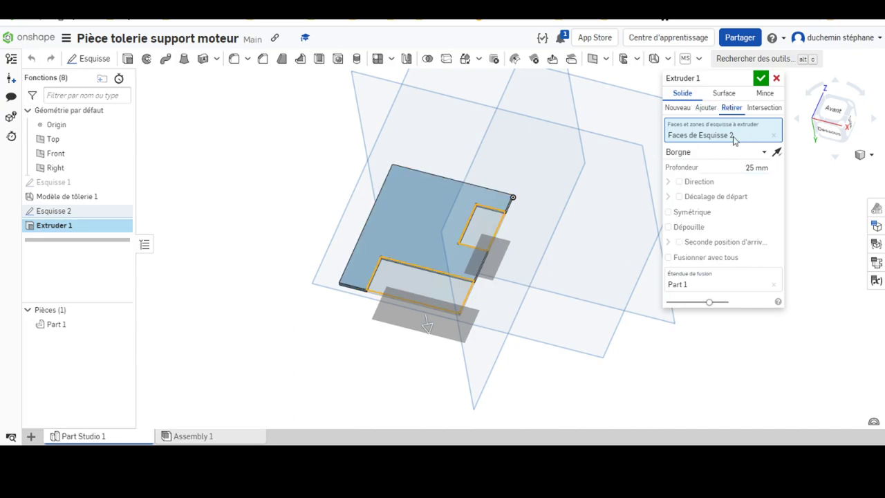
click(691, 152)
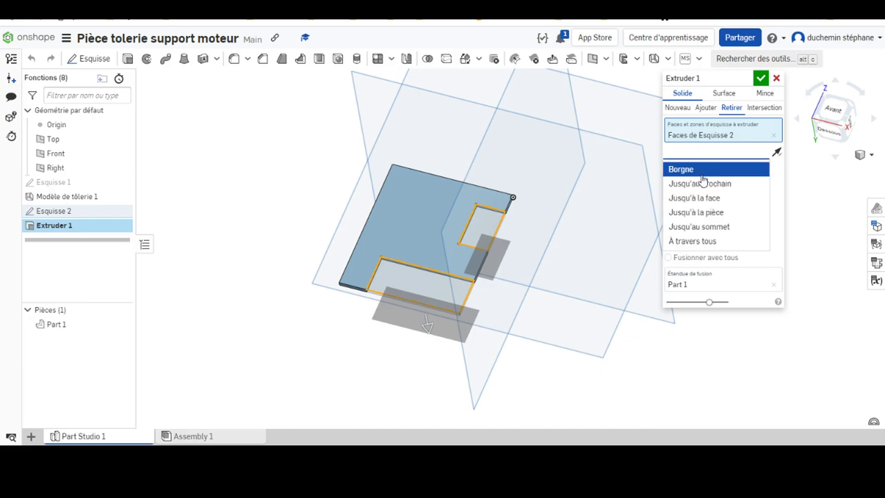
click(709, 242)
click(761, 78)
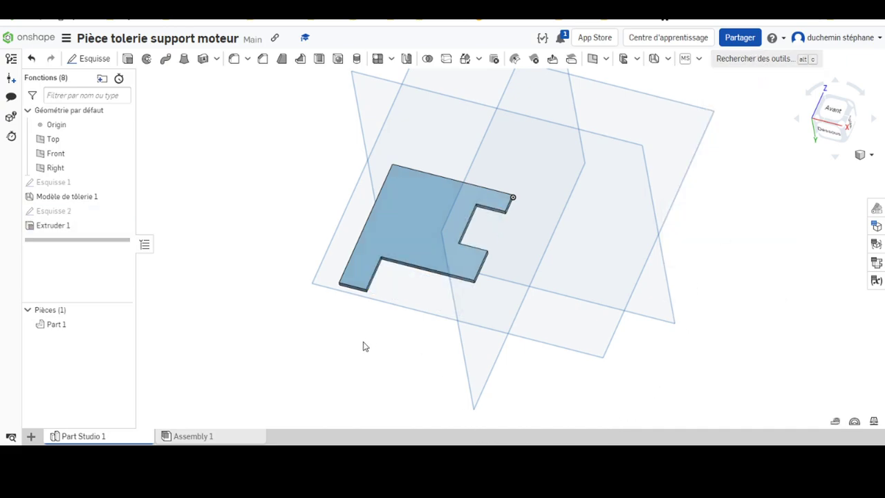
mouse_move(362, 345)
right_down()
mouse_move(331, 175)
mouse_move(378, 198)
mouse_move(377, 231)
mouse_move(387, 220)
right_up()
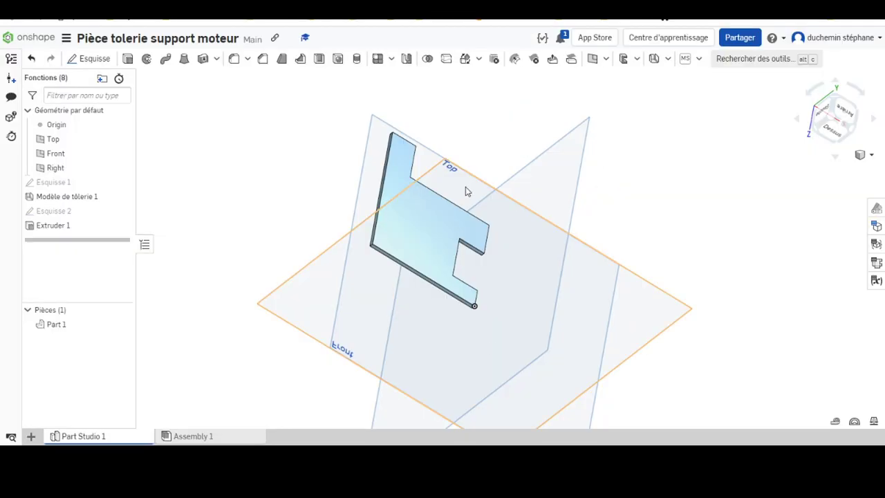
mouse_move(467, 192)
right_down()
mouse_move(429, 336)
mouse_move(460, 356)
right_up()
key(p)
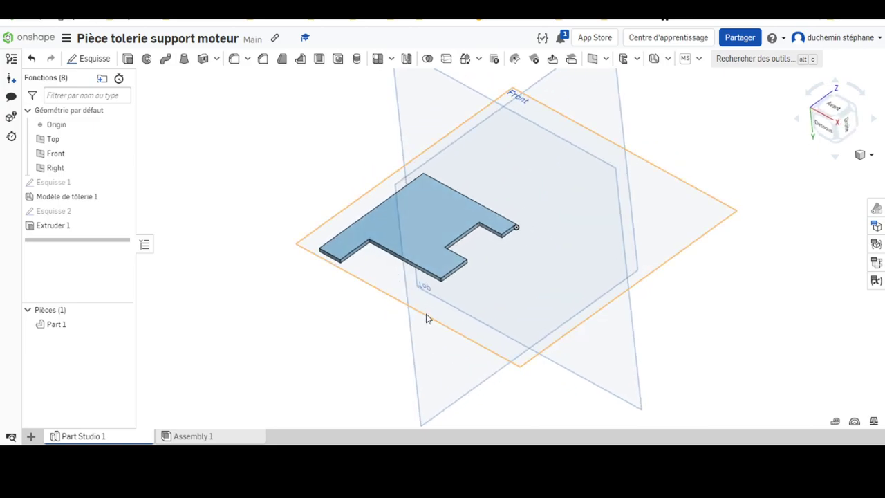
Switch to the Support moteurs PDF drawing in Acrobat to compare dimensions
click(494, 420)
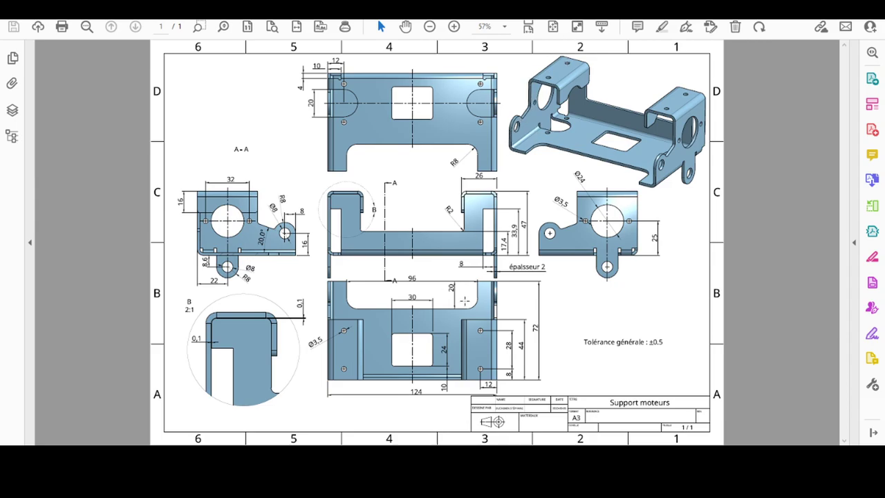
Start a flange on the plate's left edge and set its distance to 50 mm
click(432, 411)
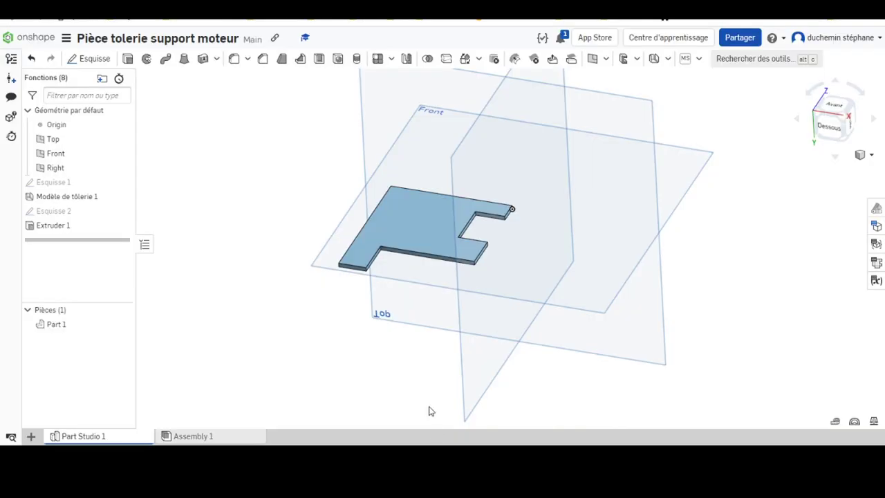
click(668, 58)
click(682, 96)
click(355, 242)
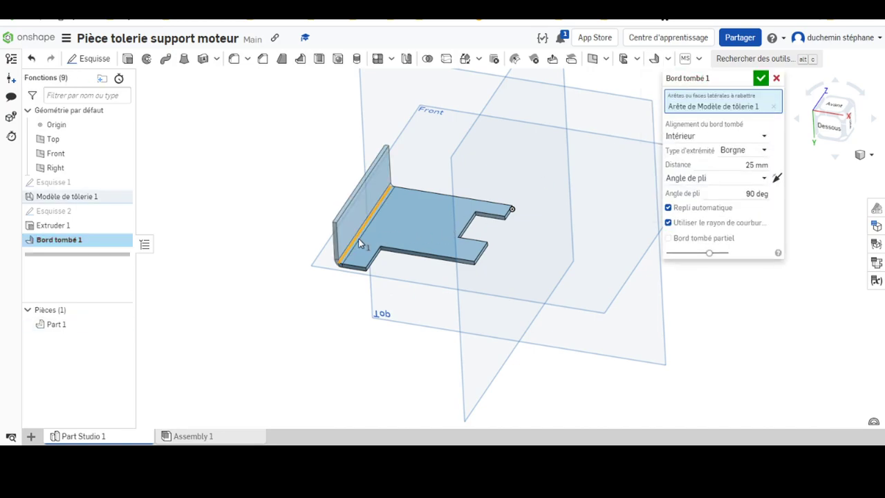
click(758, 165)
text(50)
key(shift+6)
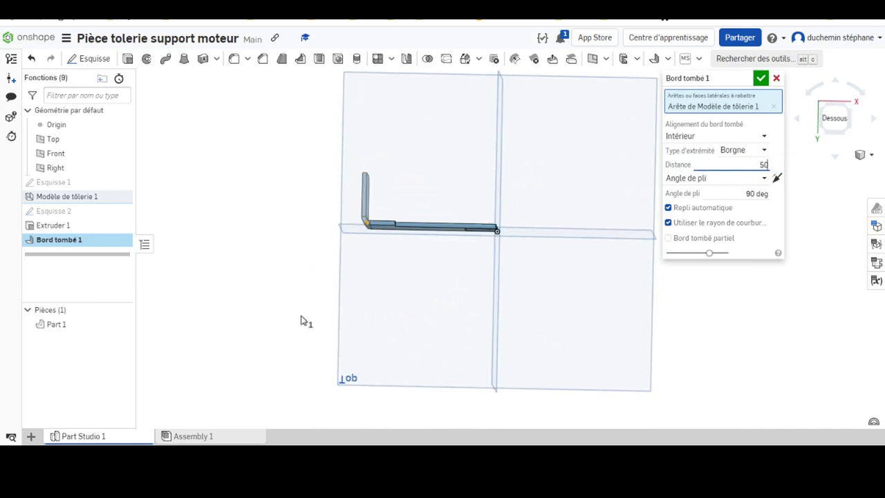
mouse_move(476, 325)
right_down()
mouse_move(452, 317)
mouse_move(452, 333)
right_up()
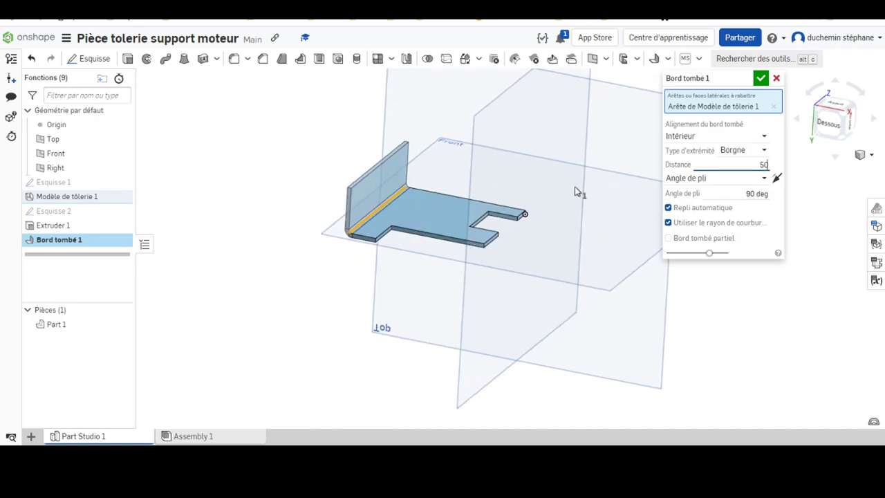
key(Return)
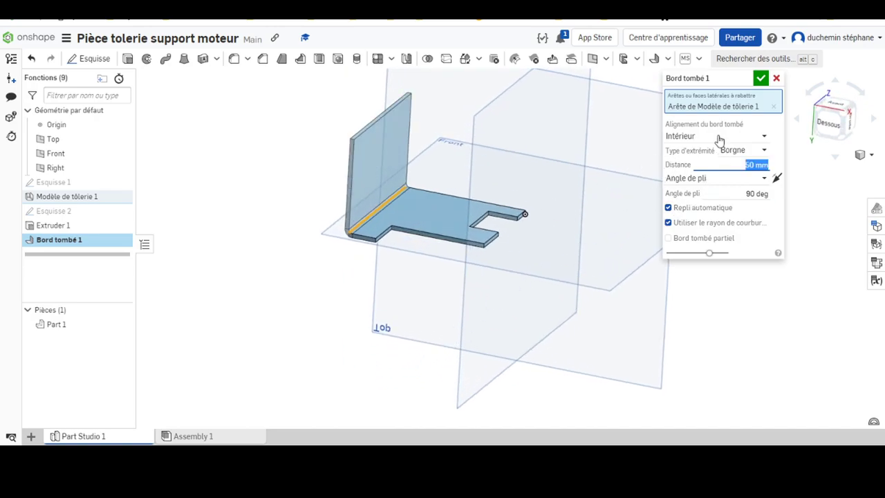
Switch the flange to outer alignment, inspect the 90° bend, and confirm Bord tombé 1
click(762, 138)
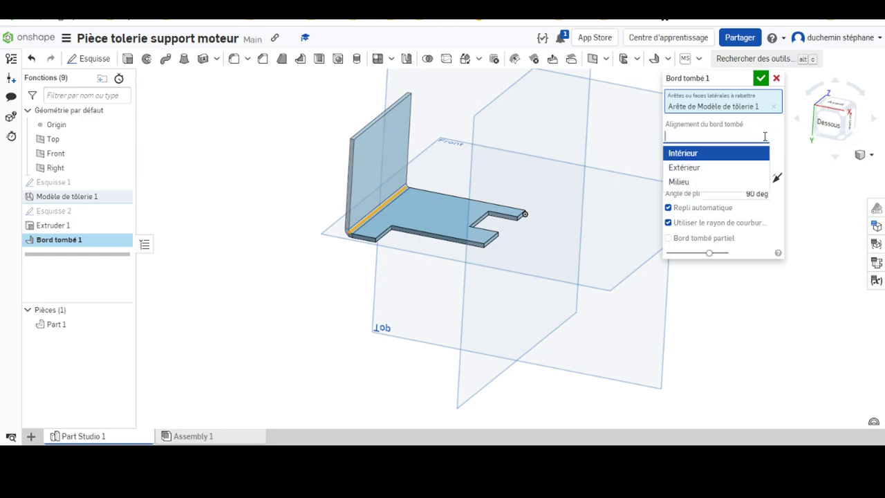
click(694, 168)
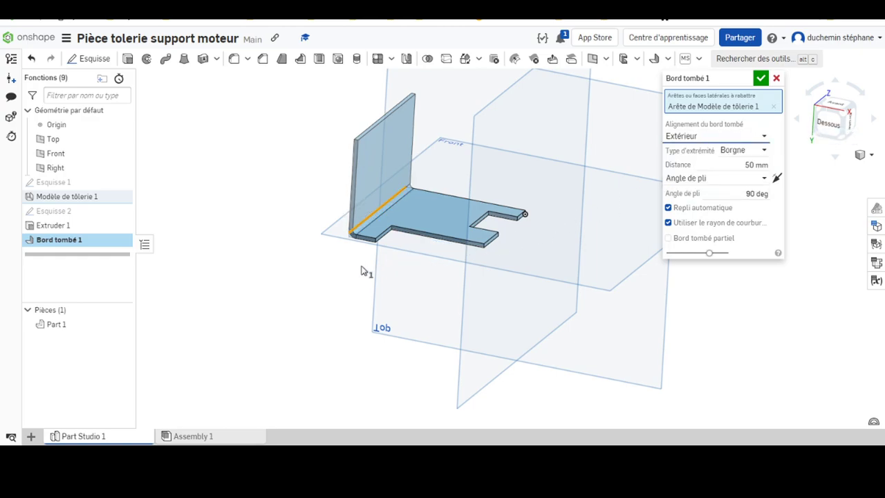
mouse_move(366, 272)
right_down()
mouse_move(383, 244)
mouse_move(387, 255)
right_up()
scroll(392, 191, down, 2)
scroll(395, 199, down, 3)
scroll(395, 197, up, 2)
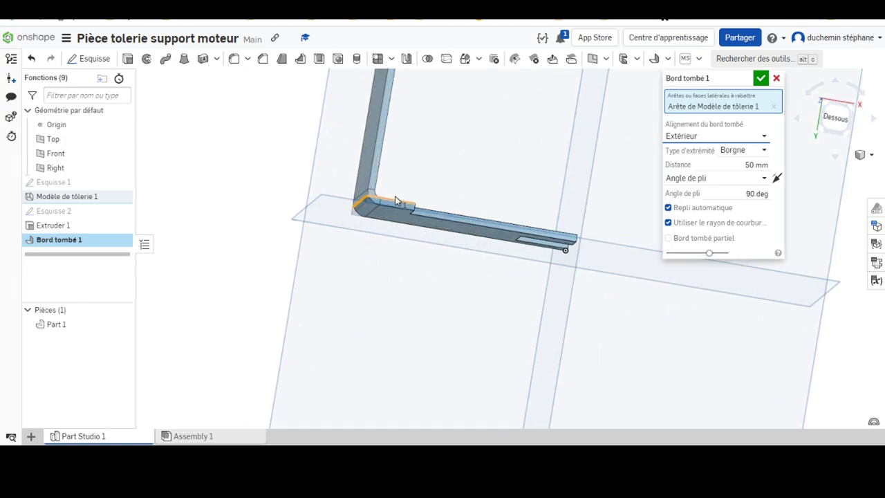
scroll(395, 196, up, 3)
right_drag(327, 253, 332, 283)
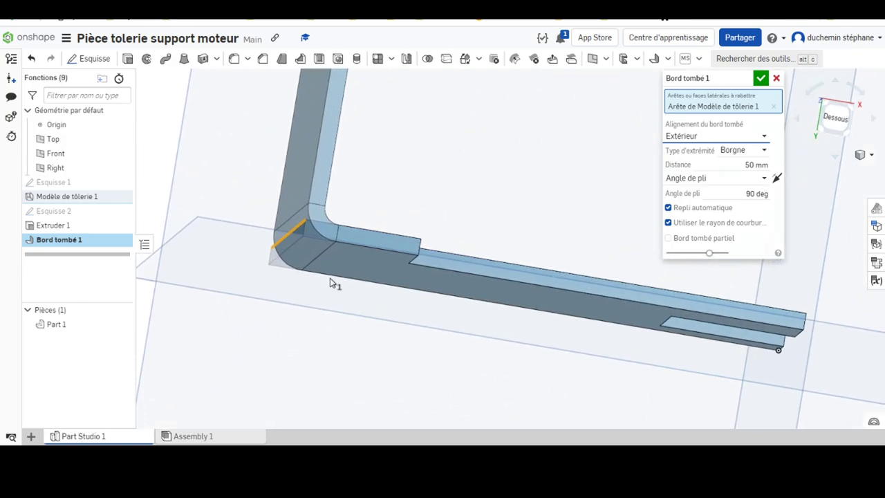
mouse_move(371, 309)
right_down()
mouse_move(364, 312)
mouse_move(346, 279)
right_up()
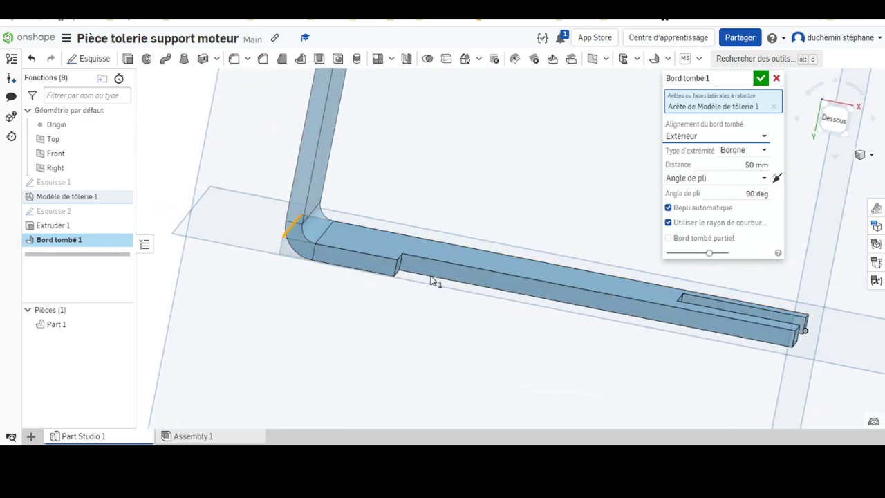
key(shift+7)
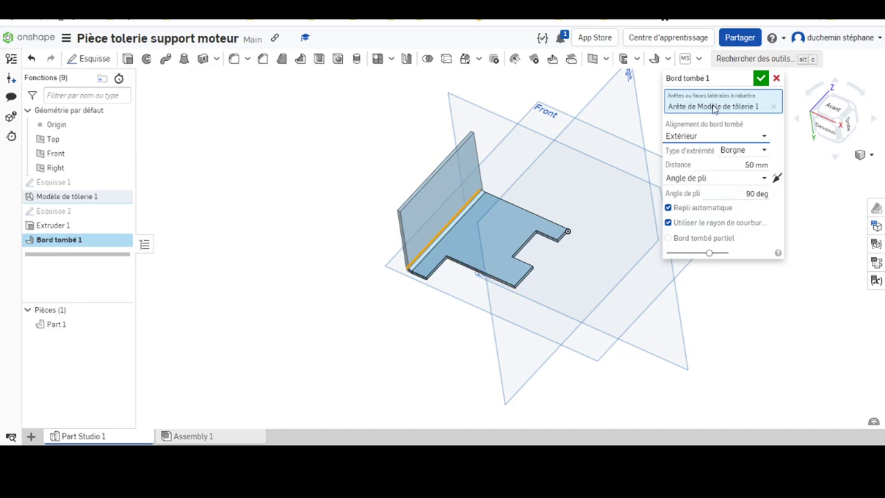
click(761, 79)
right_drag(524, 283, 514, 286)
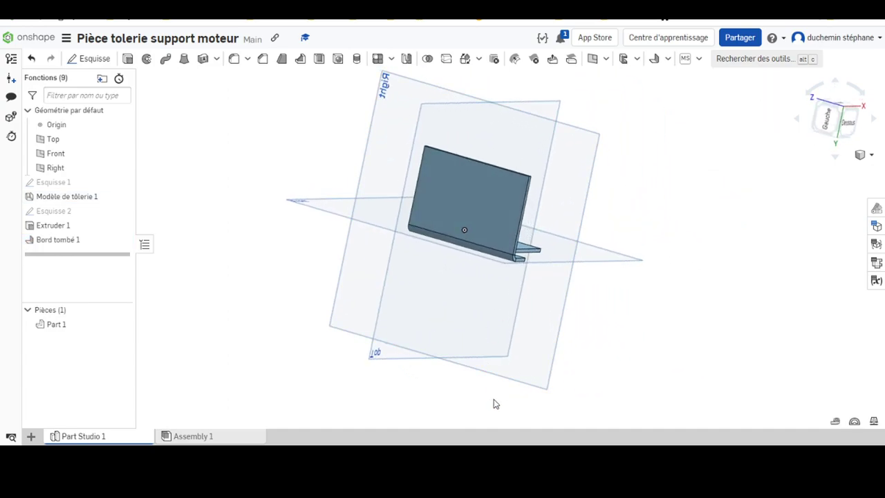
Open Esquisse 3 on the upright flange's face, viewed normal to the sketch plane
click(494, 201)
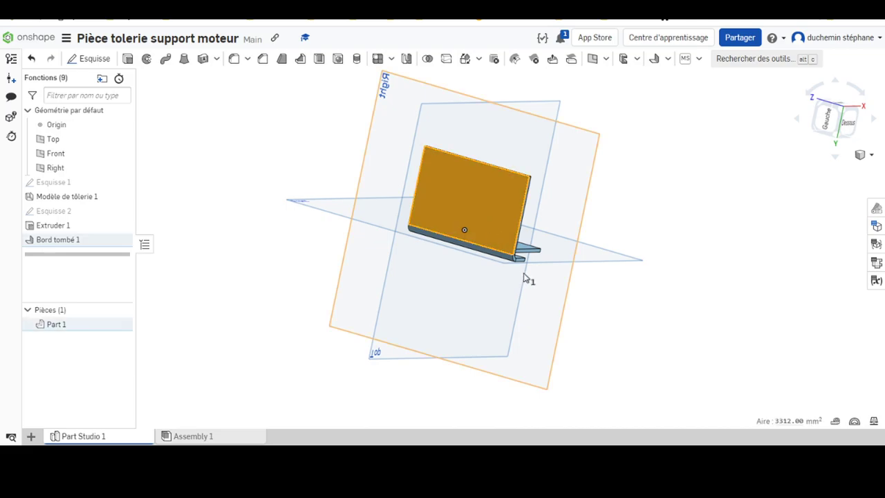
click(90, 58)
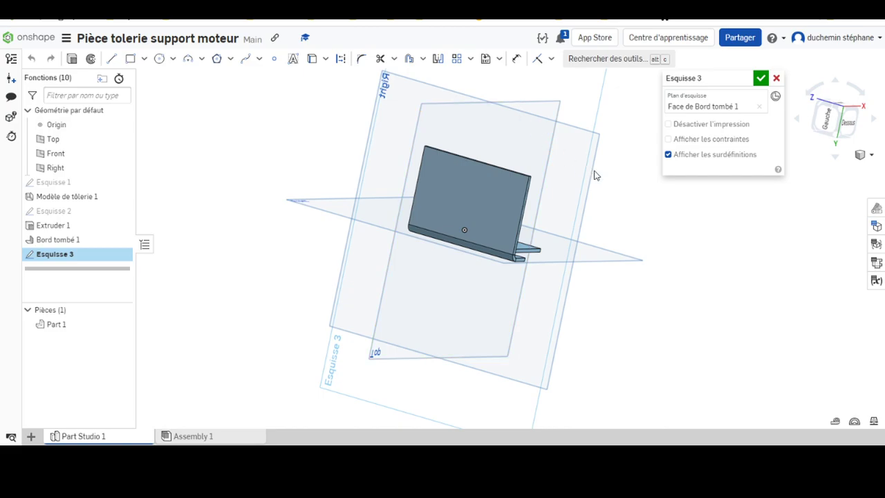
right_click(253, 270)
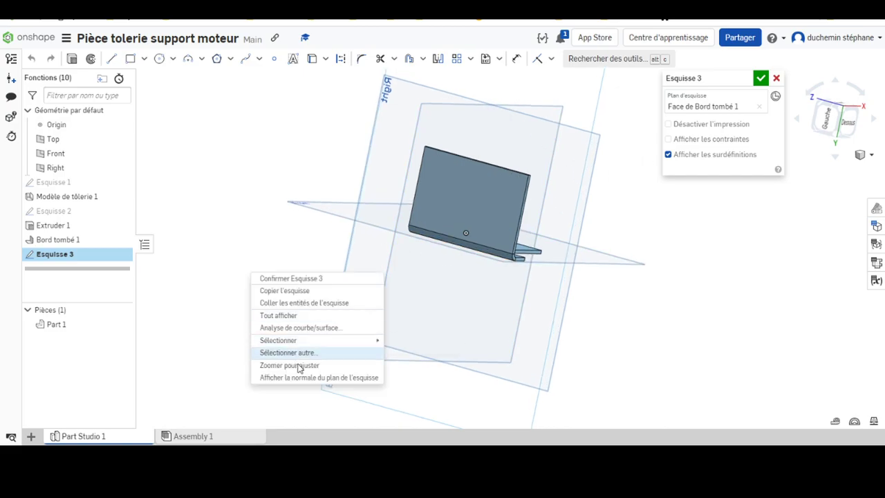
click(294, 432)
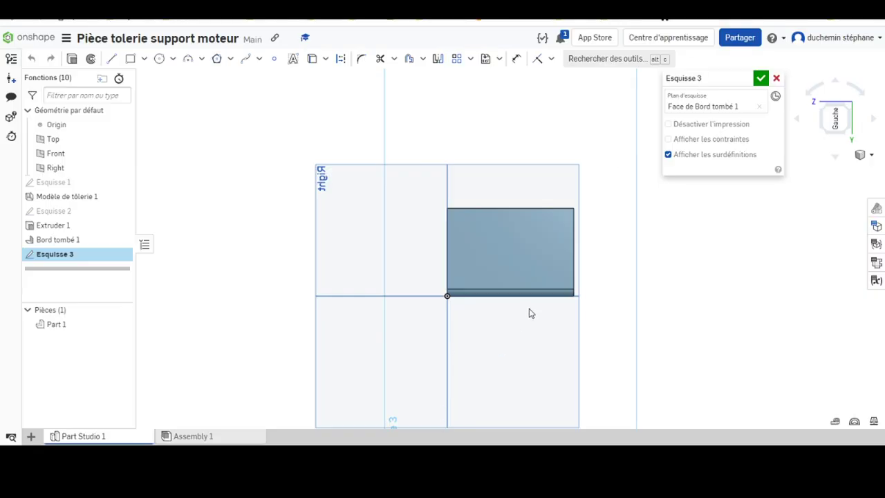
mouse_move(529, 312)
right_down()
mouse_move(486, 322)
mouse_move(417, 313)
mouse_move(403, 345)
mouse_move(431, 336)
mouse_move(385, 326)
mouse_move(415, 345)
mouse_move(429, 312)
mouse_move(427, 350)
right_up()
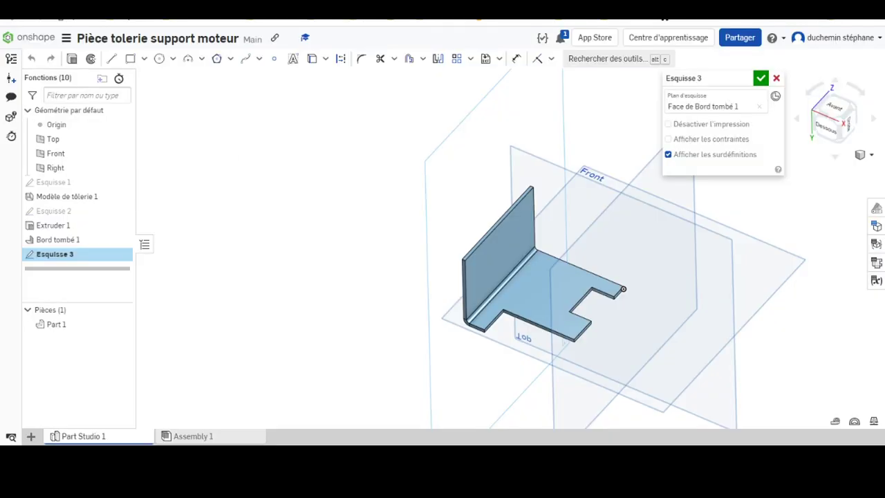
mouse_move(405, 311)
right_down()
mouse_move(476, 277)
mouse_move(396, 272)
right_up()
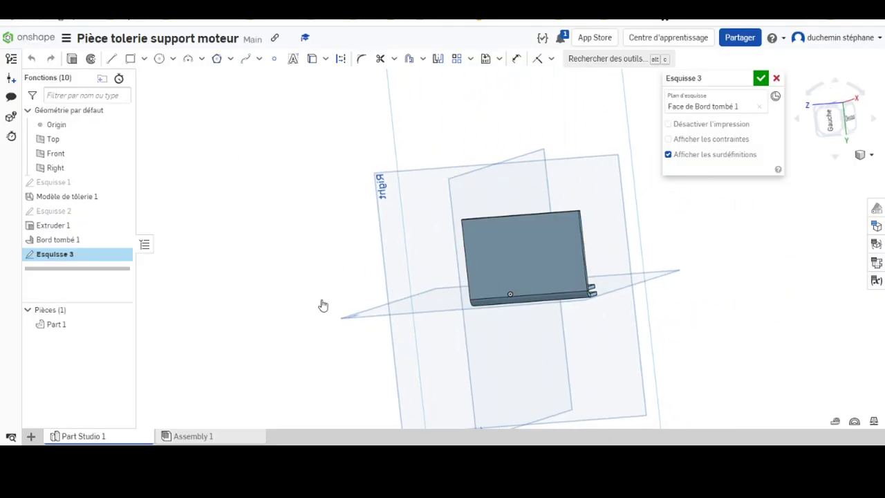
right_click(295, 253)
click(340, 359)
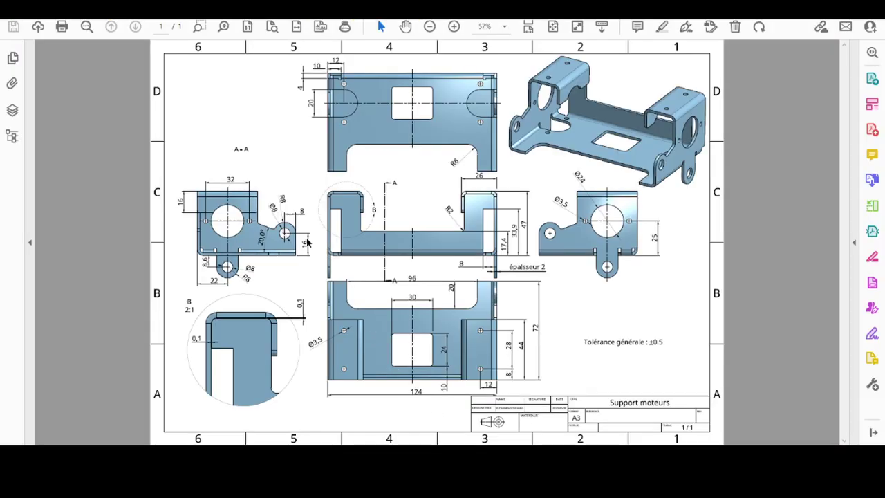
Scroll the PDF to read the flange hole dimensions in section A-A, then return to Onshape
ctrl+scroll(359, 263, up, 4)
scroll(164, 282, down, 2)
scroll(164, 283, right, 5)
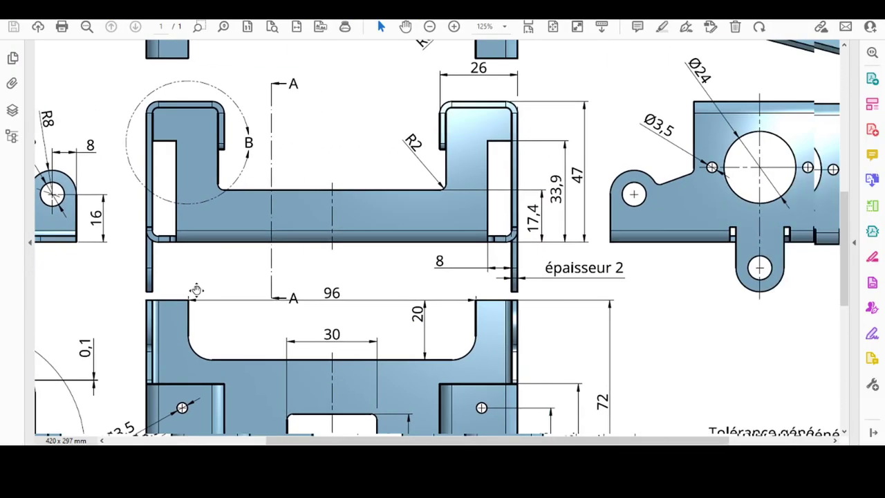
scroll(180, 282, down, 5)
scroll(99, 221, up, 8)
scroll(99, 221, left, 12)
scroll(99, 317, down, 8)
scroll(99, 316, up, 1)
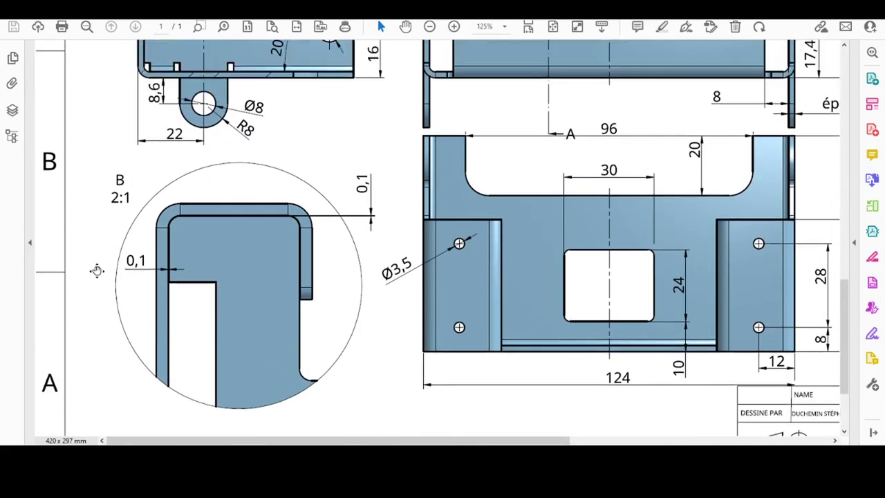
scroll(99, 266, up, 7)
scroll(98, 266, down, 2)
scroll(99, 267, down, 3)
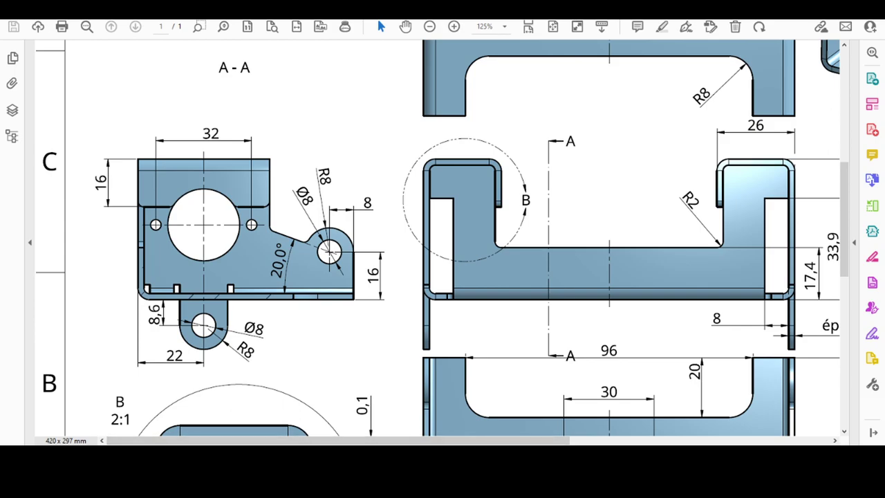
click(473, 423)
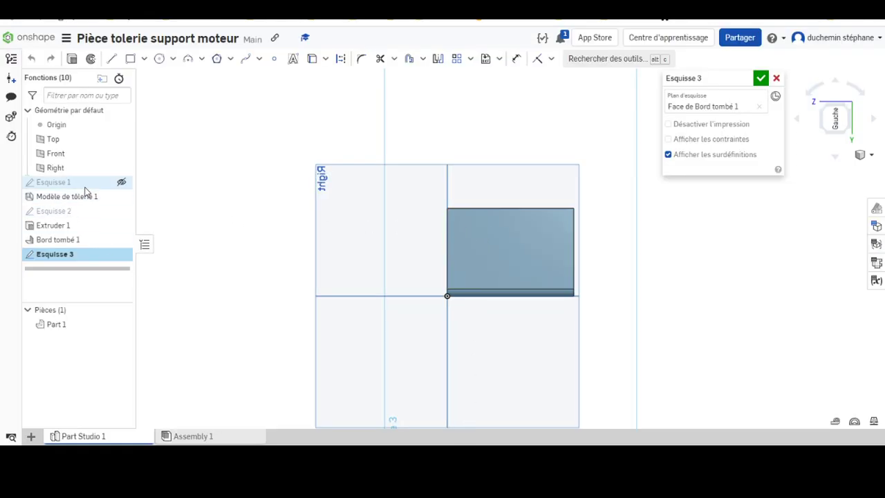
Draw two concentric centre-point circles near the flange's right edge
click(160, 60)
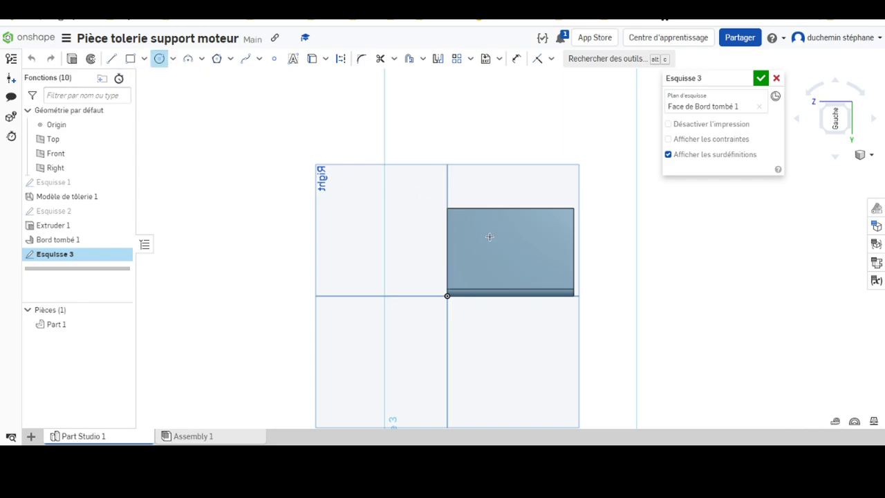
click(562, 254)
click(571, 255)
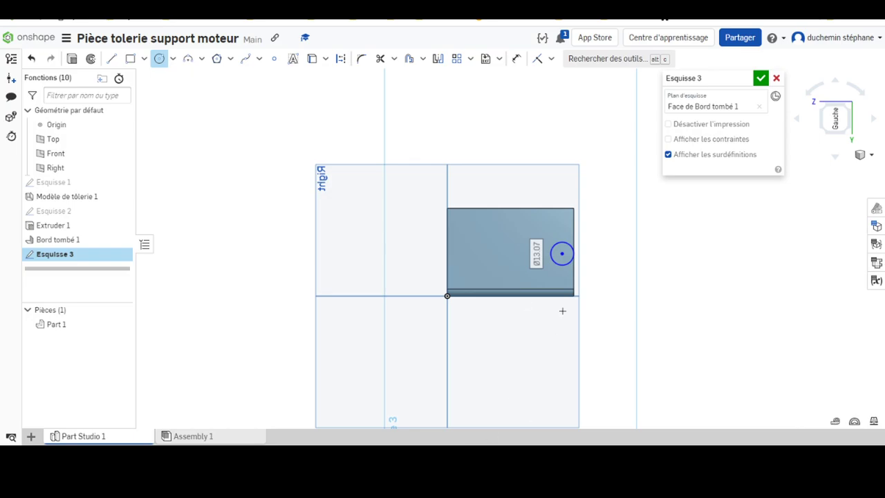
scroll(564, 267, up, 1)
scroll(577, 257, up, 1)
scroll(580, 260, up, 2)
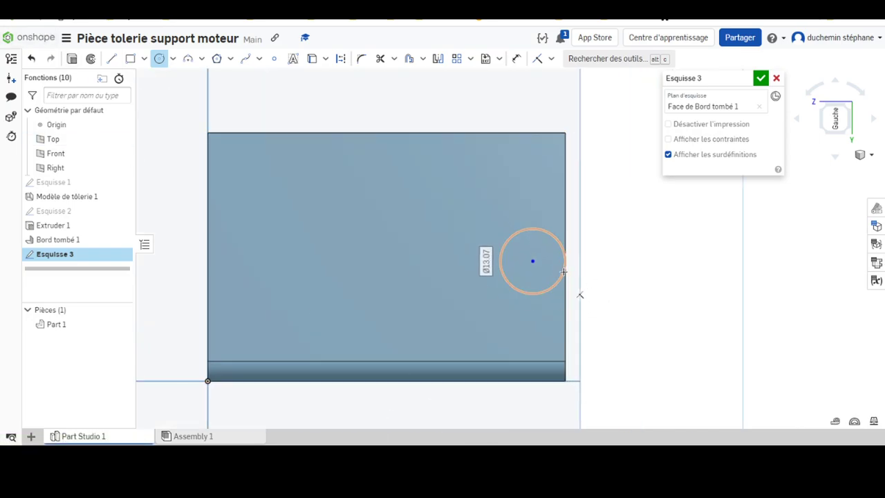
click(533, 260)
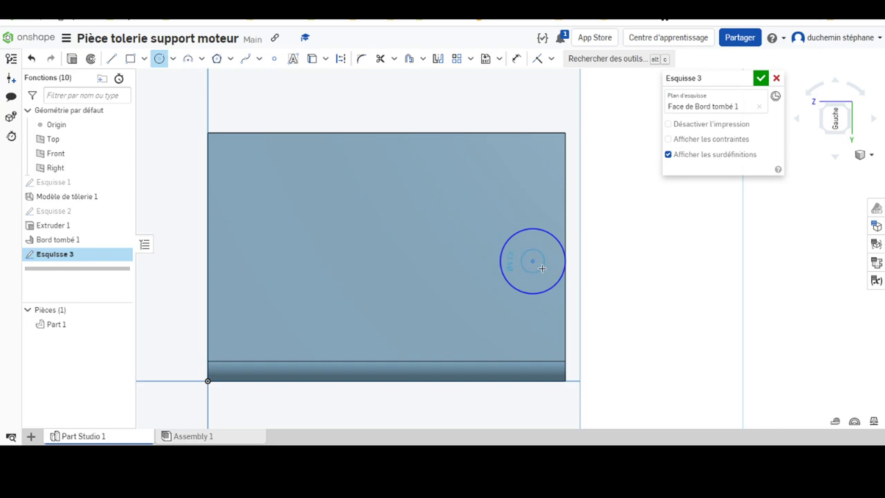
click(542, 268)
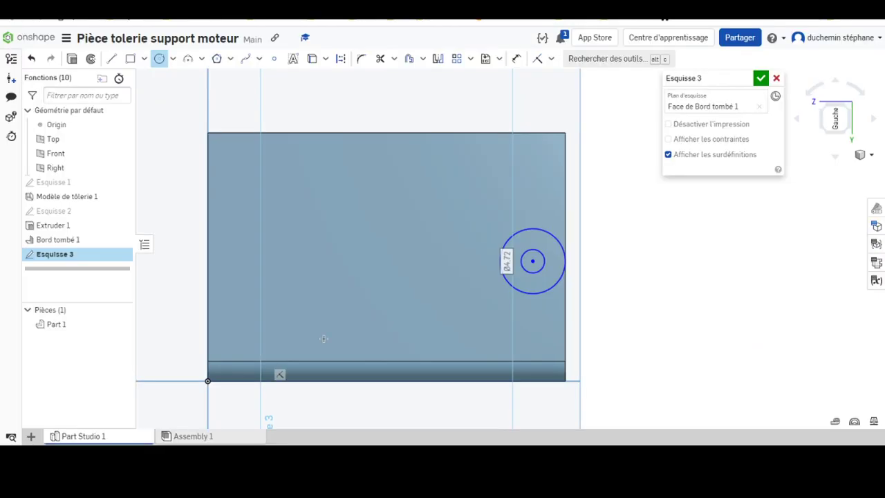
Draw a line chain from the circles' centre: slanted, vertical, then horizontal to the left edge
click(112, 58)
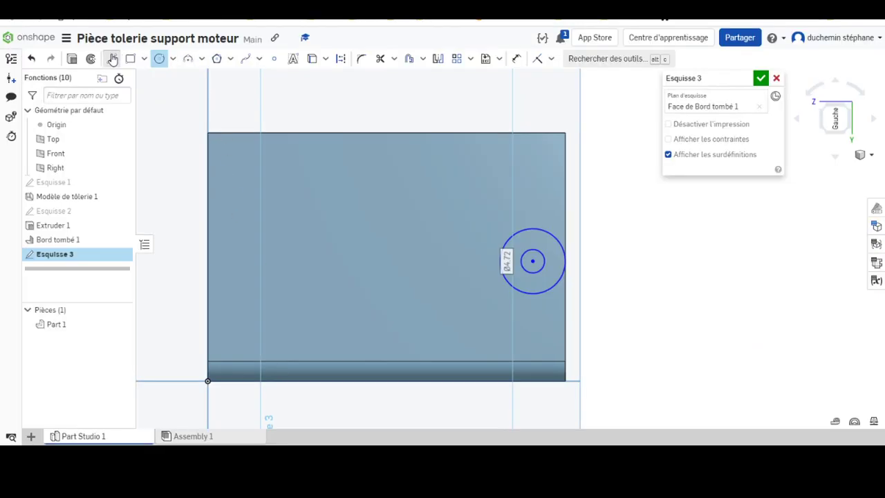
click(534, 262)
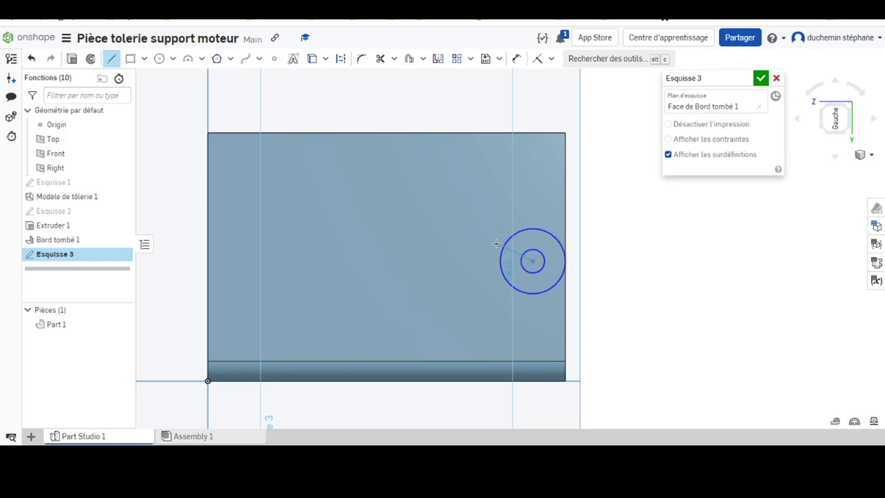
click(428, 227)
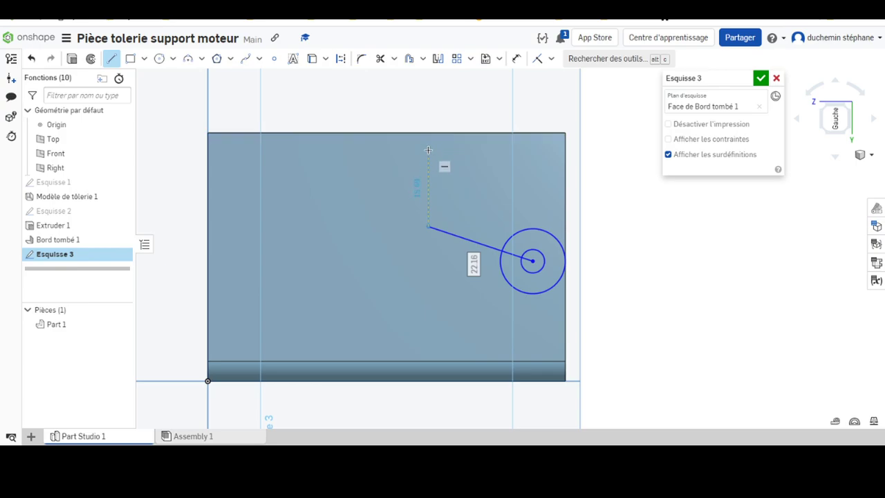
click(428, 149)
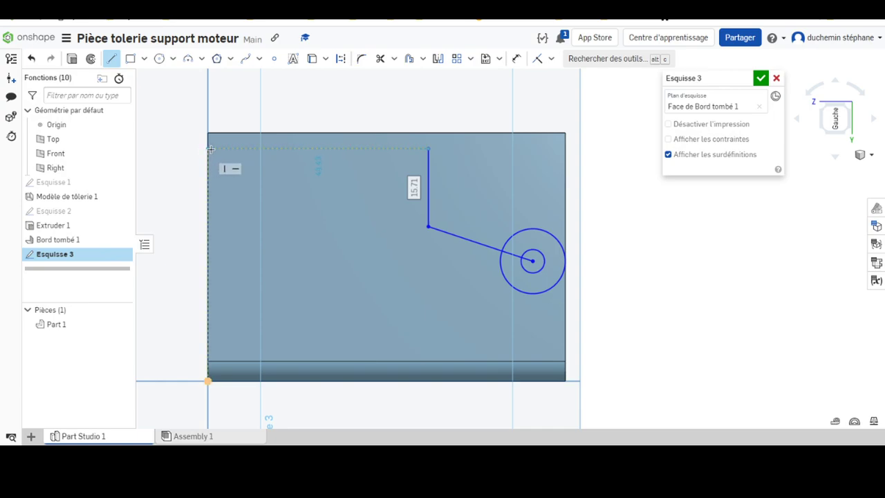
click(211, 148)
key(Escape)
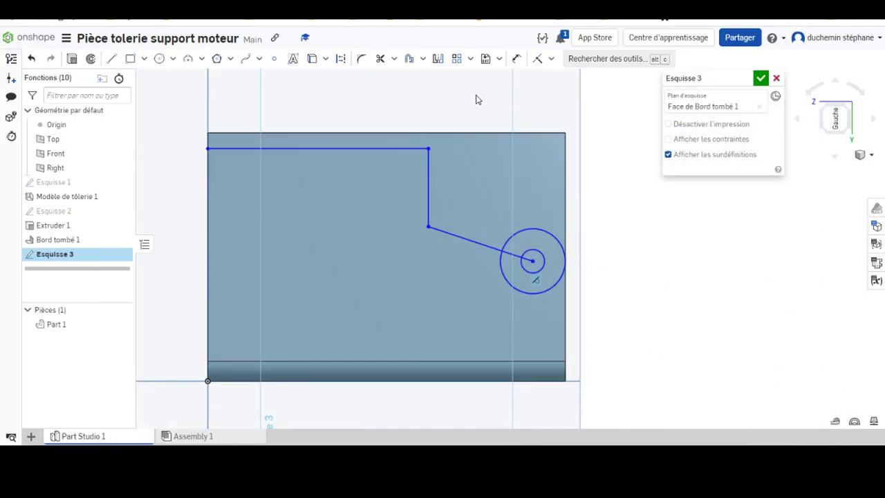
Dimension the circles to Ø16 outer and Ø8 inner diameters
click(517, 59)
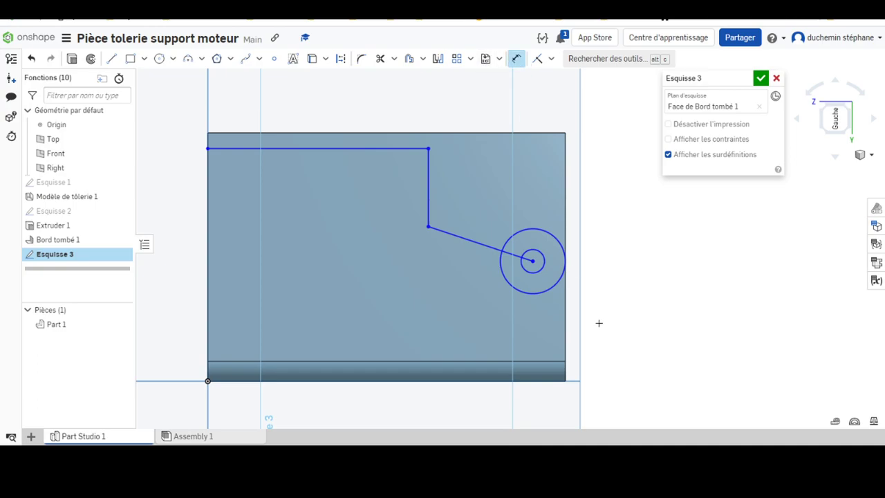
click(554, 239)
click(618, 216)
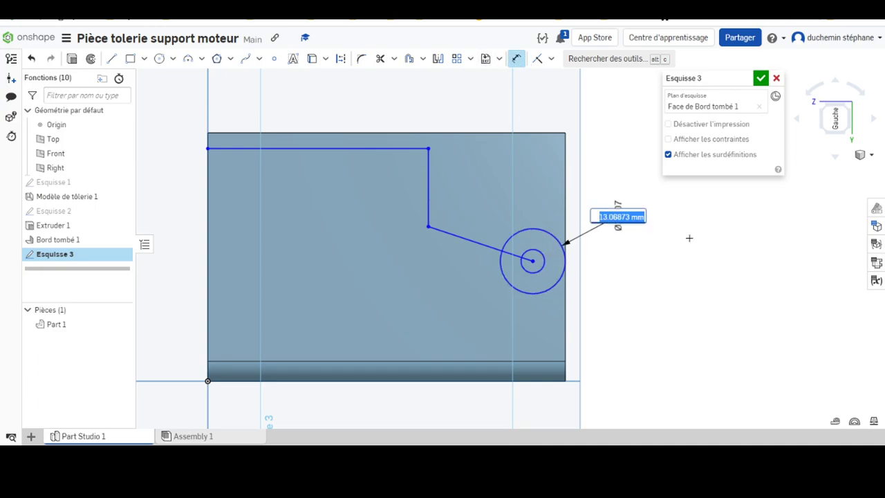
text(8)
key(Return)
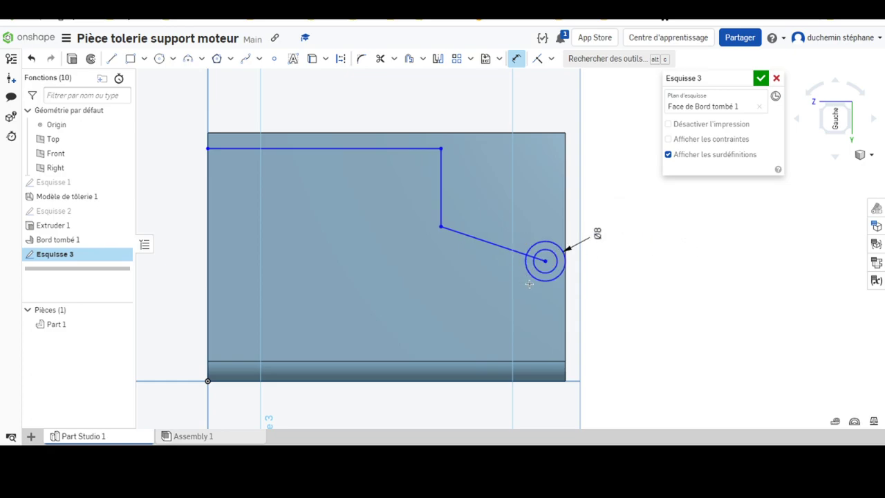
click(556, 265)
click(626, 273)
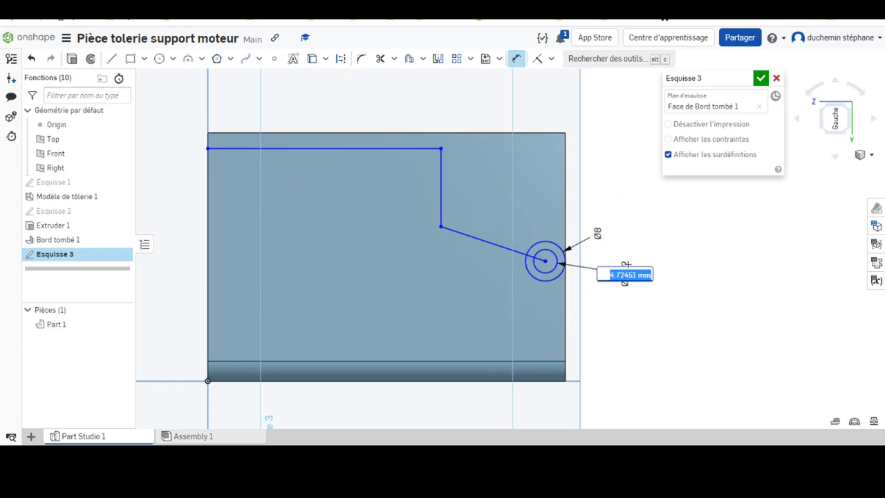
text(8)
key(Return)
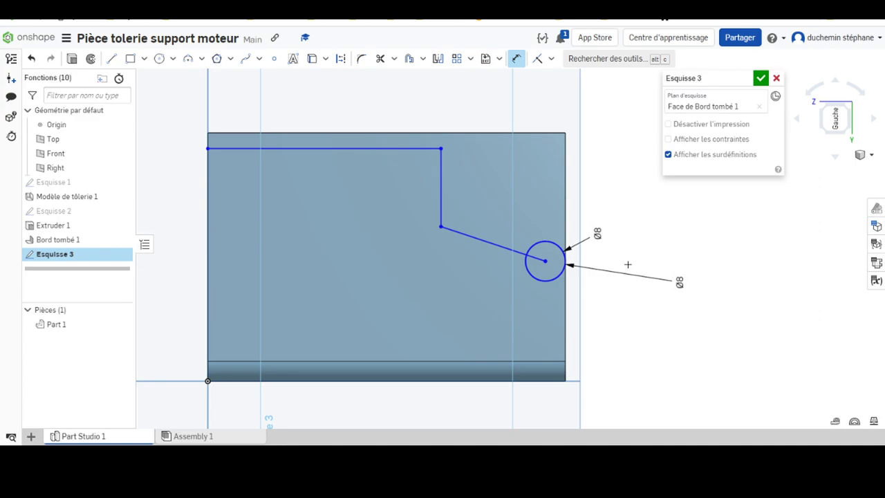
double_click(598, 234)
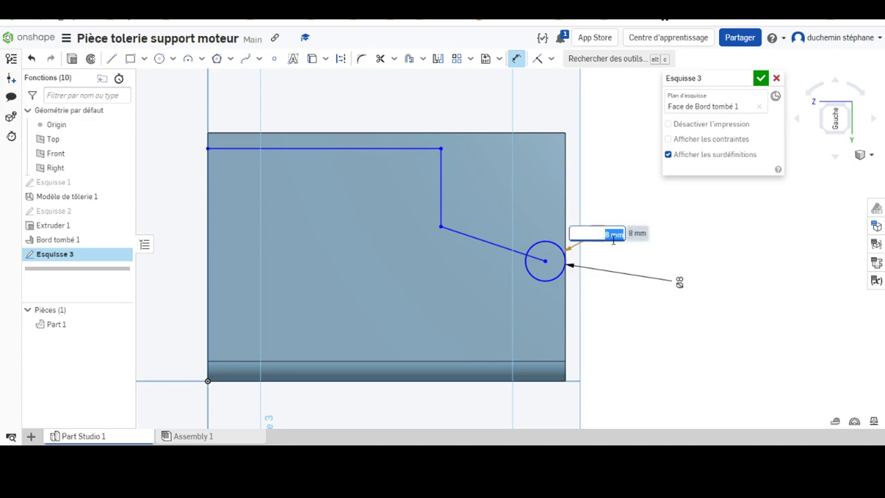
text(16)
key(Return)
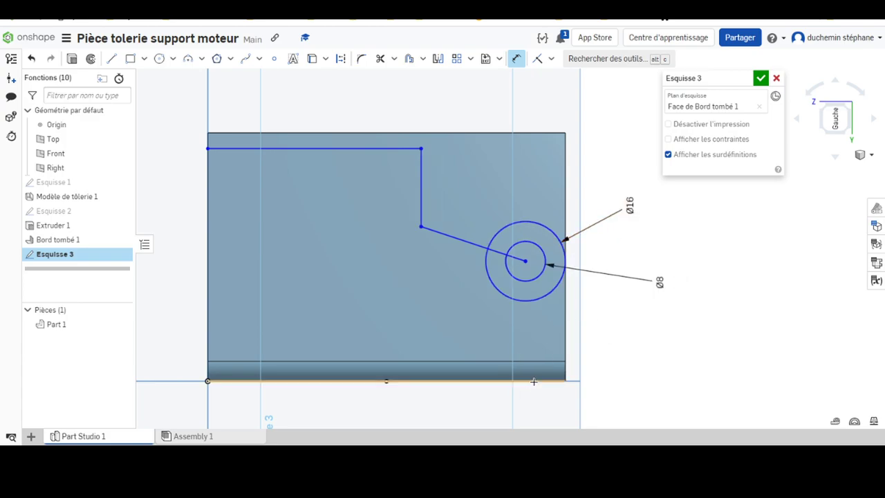
Dimension the hole centre 16 mm above the bottom edge
click(527, 262)
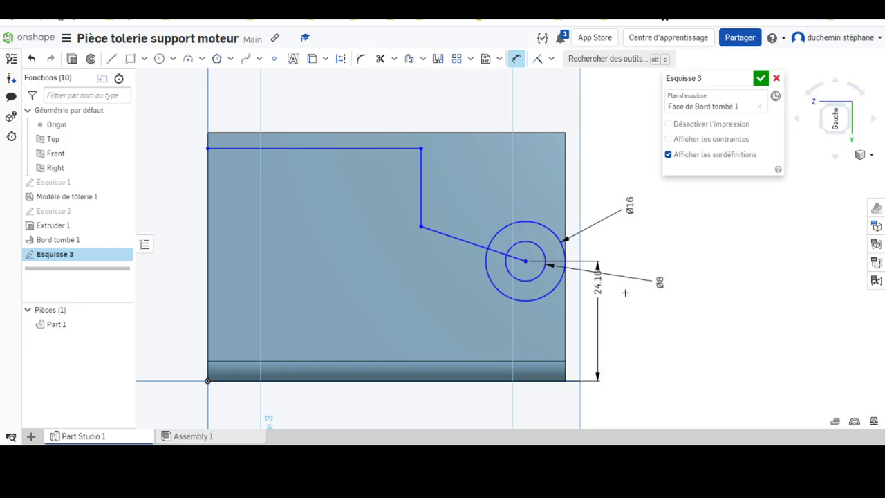
click(695, 302)
text(16)
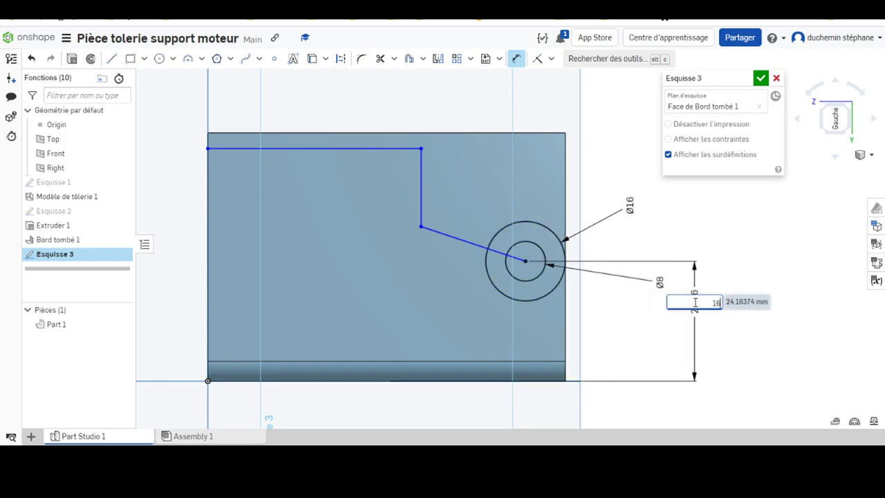
key(Return)
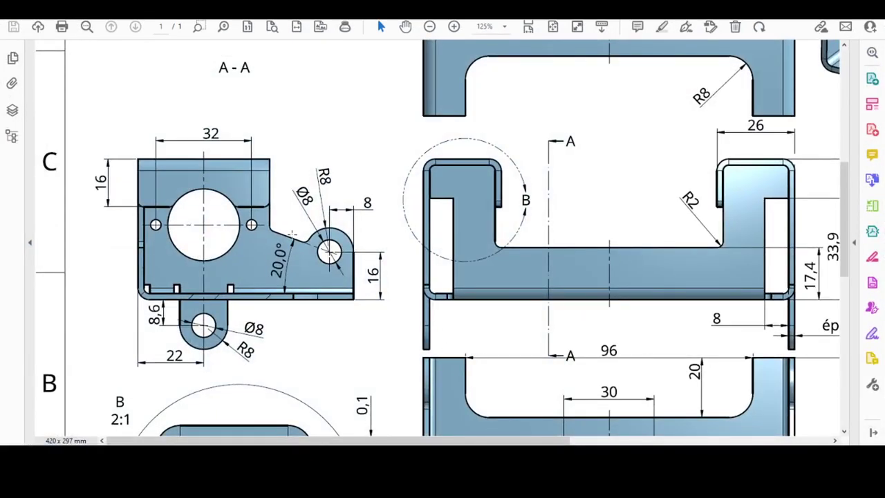
Scroll and pan the PDF to read the side view's 20°, 16 and 8 mm dimensions
scroll(297, 330, down, 1)
scroll(381, 310, down, 2)
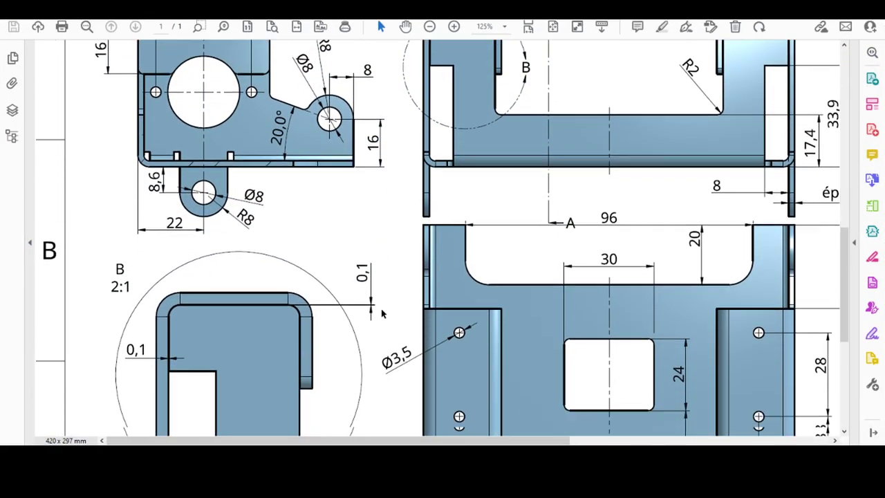
scroll(401, 323, down, 2)
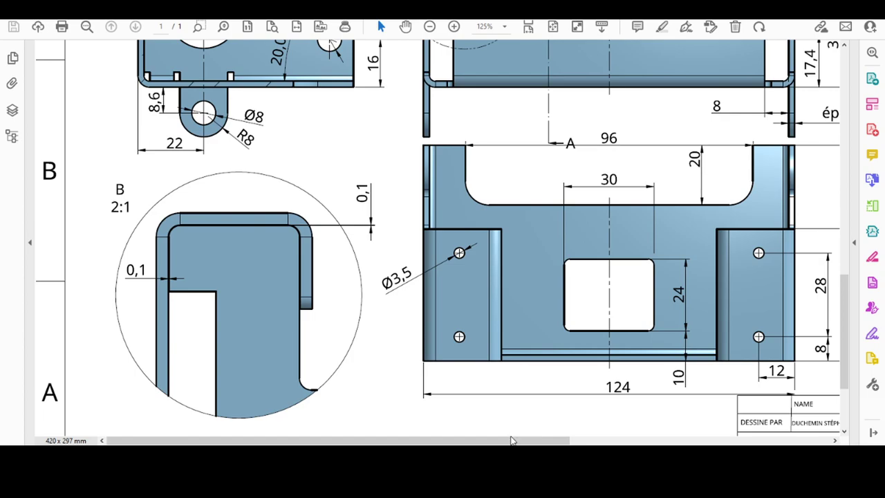
mouse_move(515, 441)
mouse_down()
mouse_move(660, 443)
mouse_move(645, 443)
mouse_up()
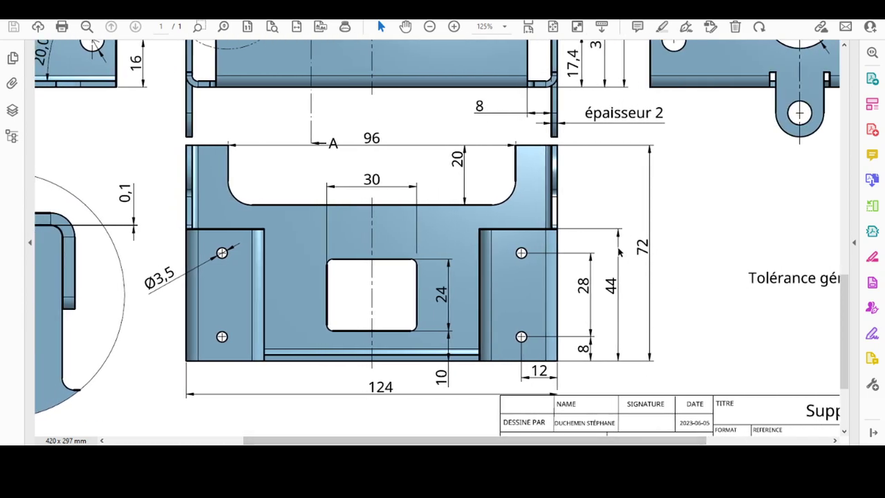
drag(505, 443, 368, 443)
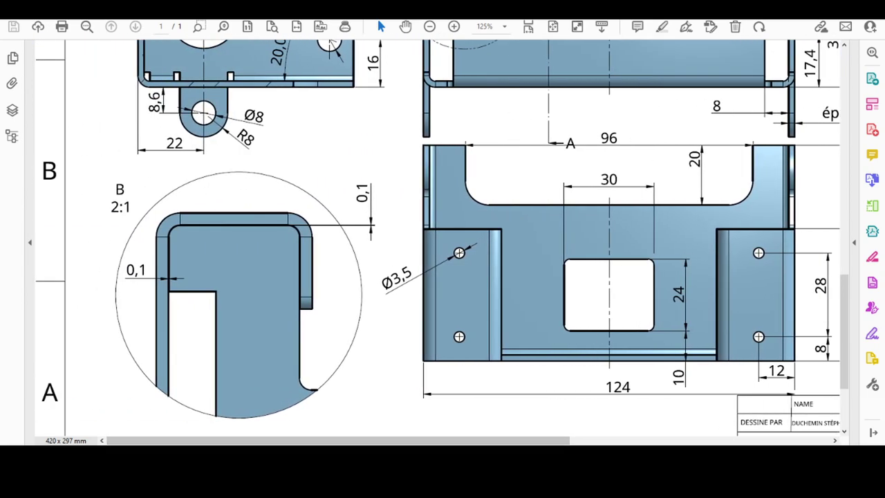
scroll(515, 289, up, 1)
scroll(515, 289, up, 2)
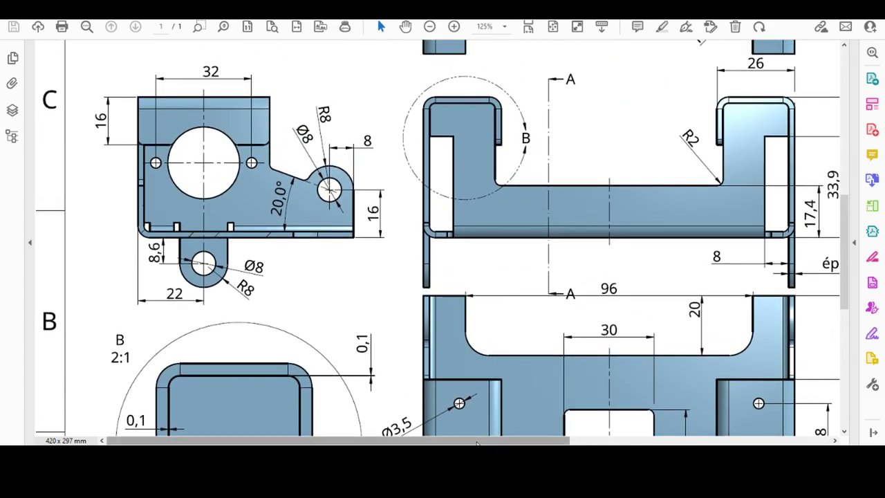
drag(477, 443, 581, 443)
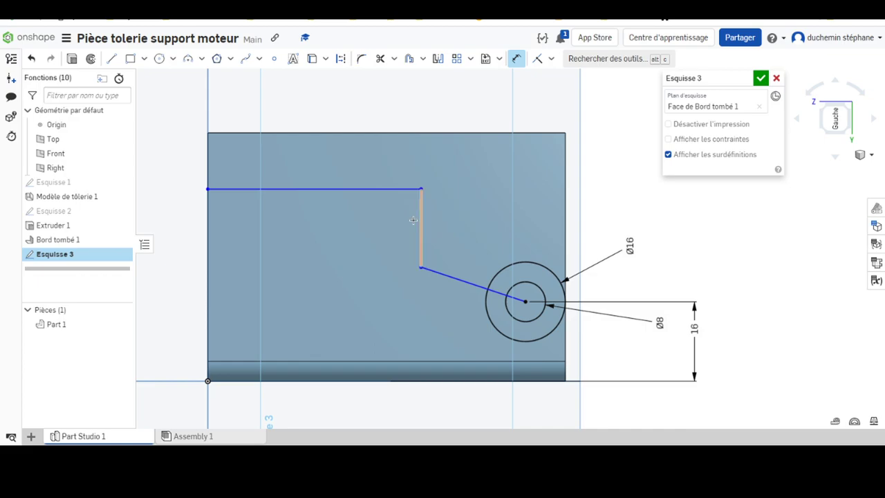
Dimension the top line 45 mm above the base and the slanted line at 20°
click(227, 189)
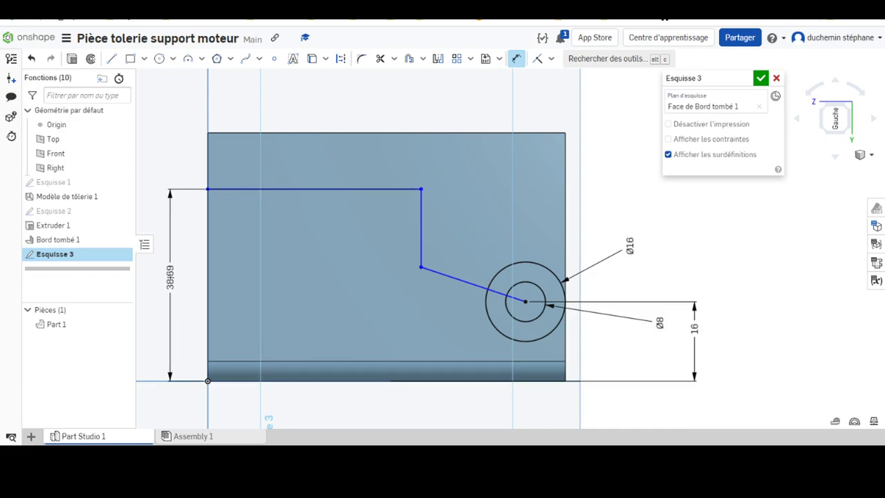
click(172, 262)
text(45)
key(Return)
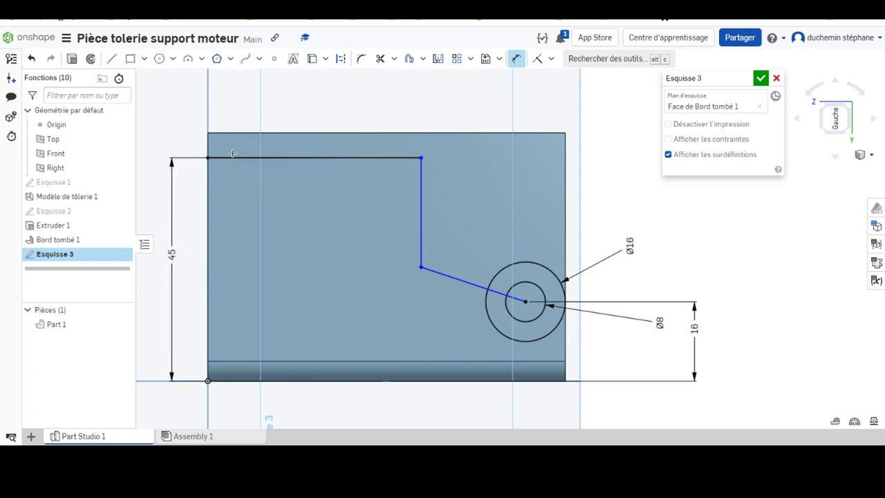
click(457, 280)
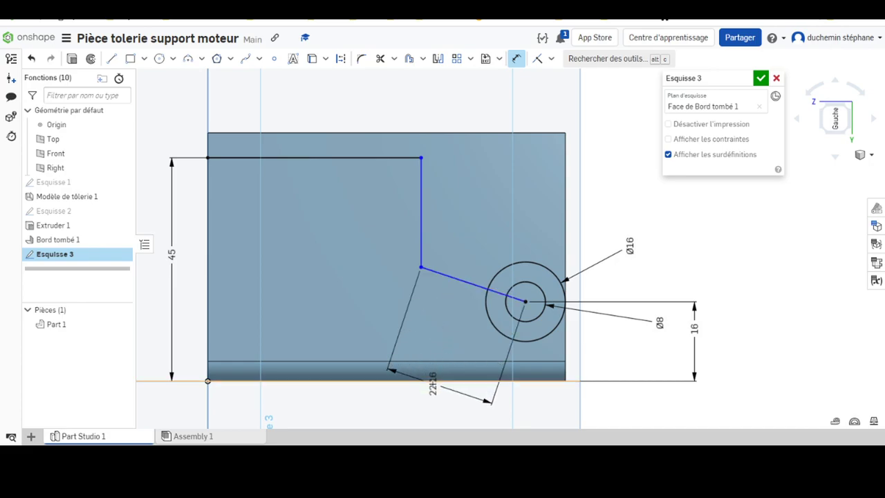
click(433, 380)
click(295, 291)
key(Return)
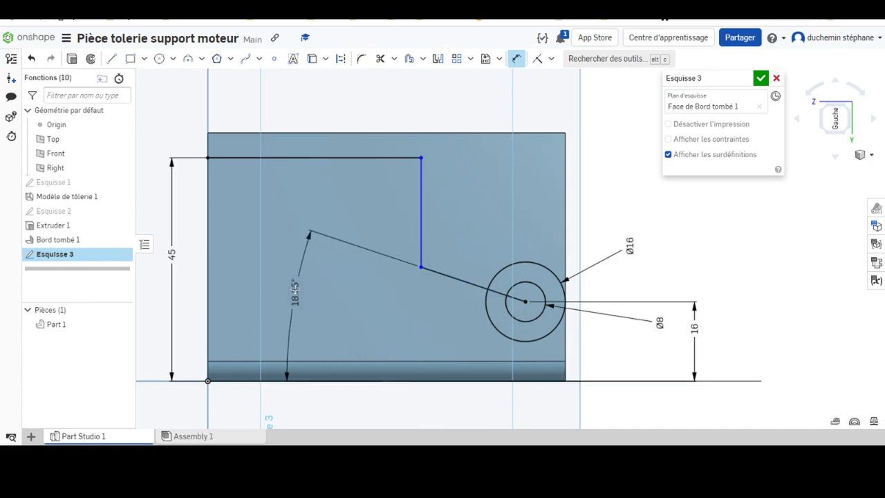
text(20)
key(Return)
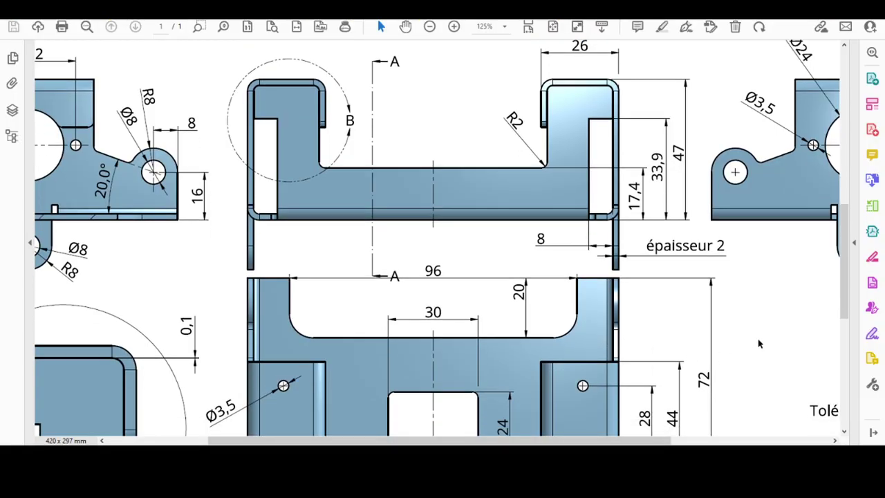
Set the top horizontal line's length to 44 mm
scroll(686, 352, down, 3)
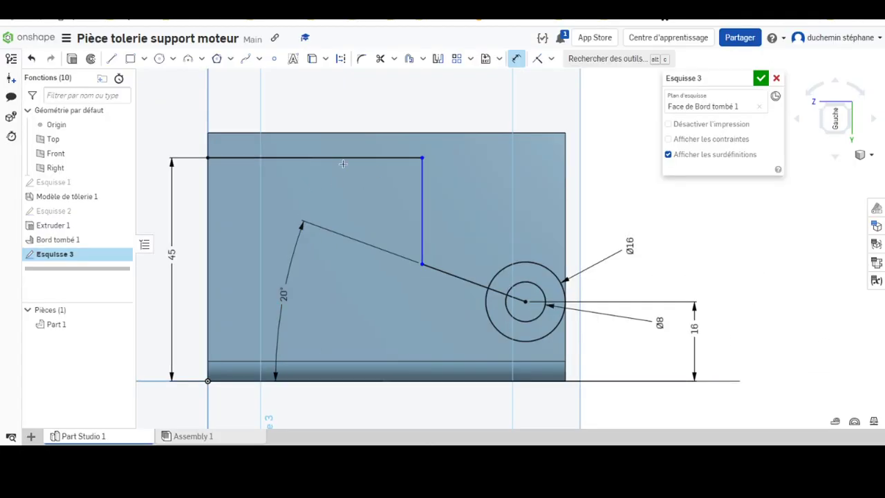
click(343, 159)
click(293, 88)
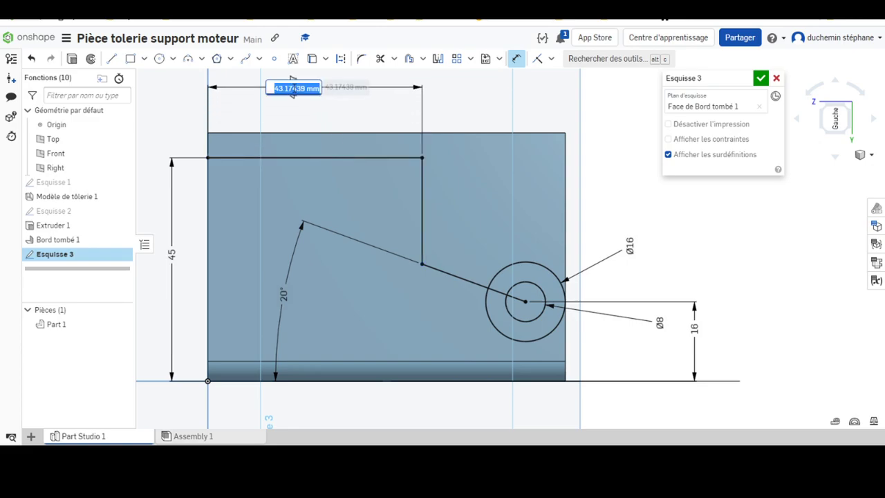
text(44)
key(Return)
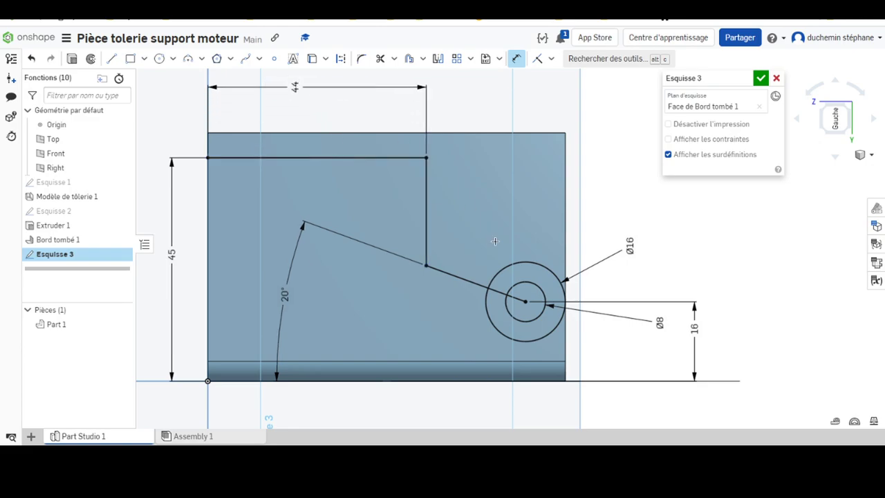
Trim the outer Ø16 circle, then undo the trim
scroll(496, 241, up, 1)
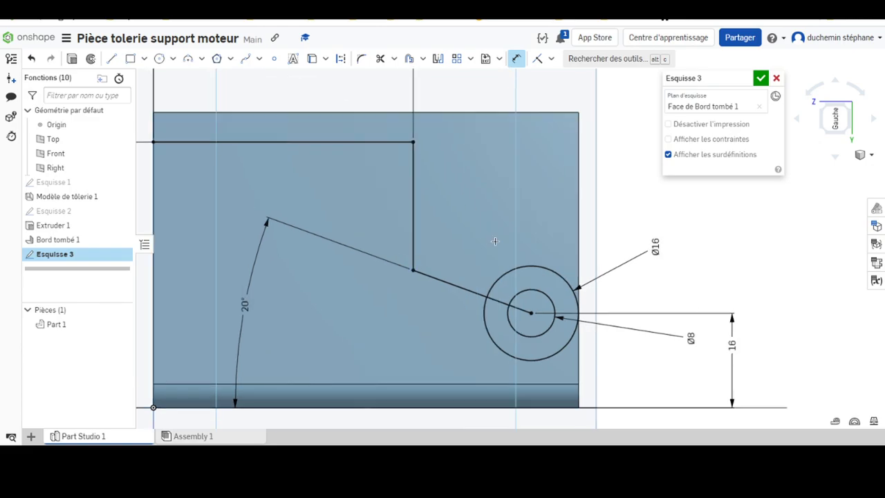
click(381, 59)
click(504, 351)
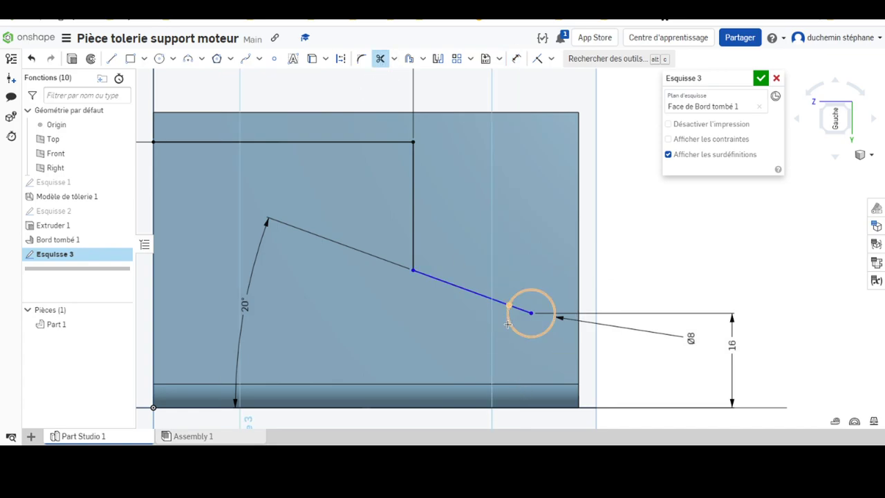
key(ctrl+z)
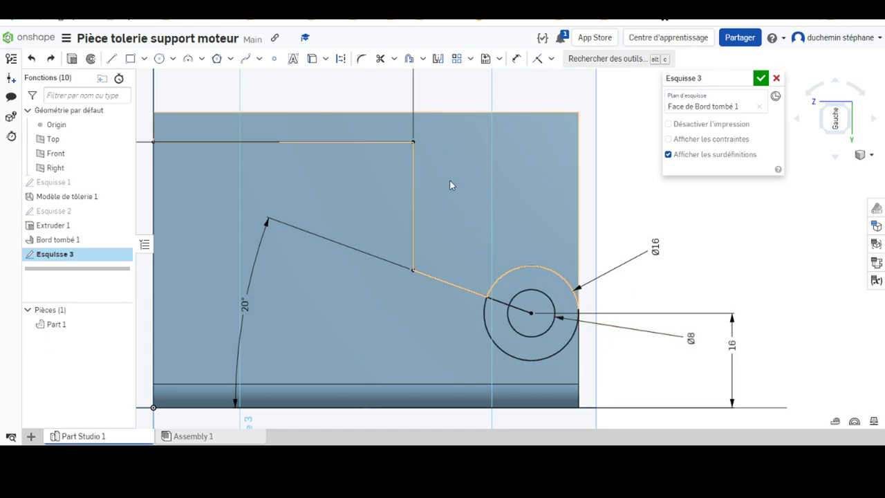
scroll(480, 170, up, 3)
scroll(481, 174, down, 3)
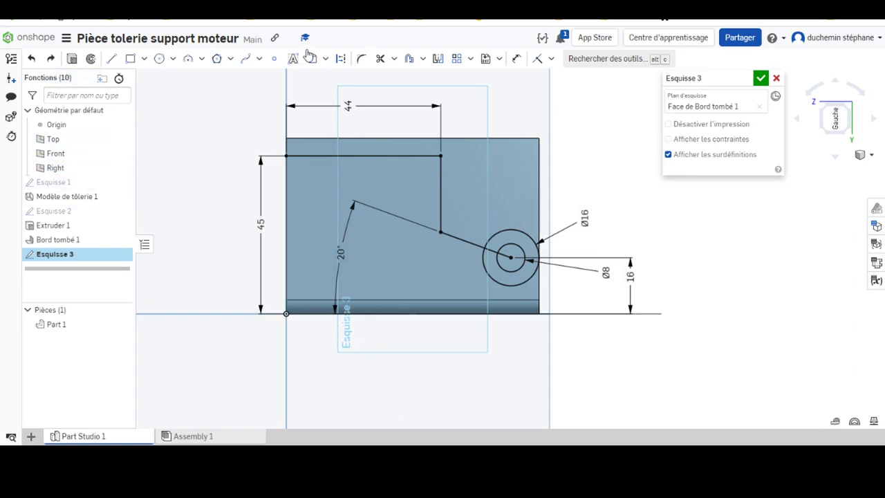
Cut the notch and hole regions through all of the flange as Extruder 2
click(69, 59)
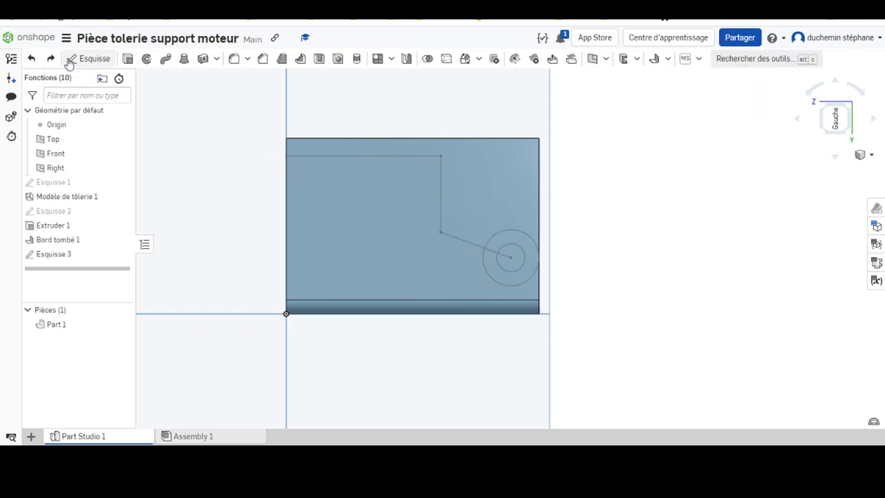
key(shift+e)
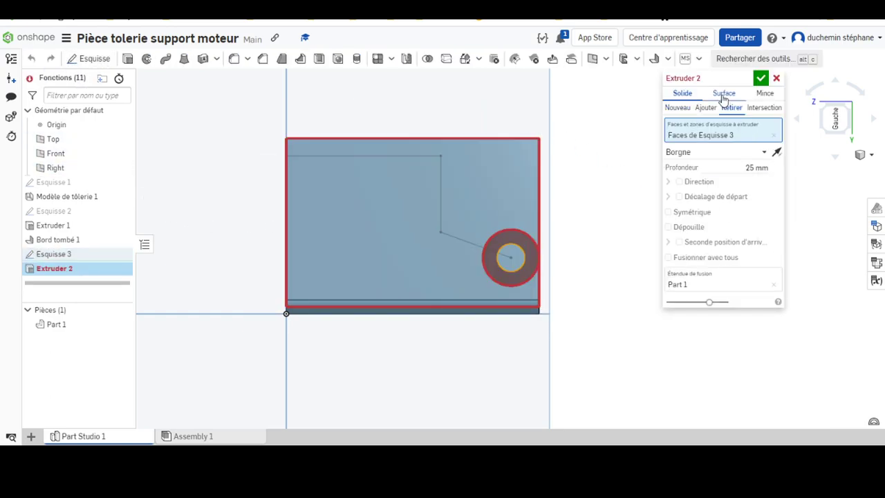
click(481, 163)
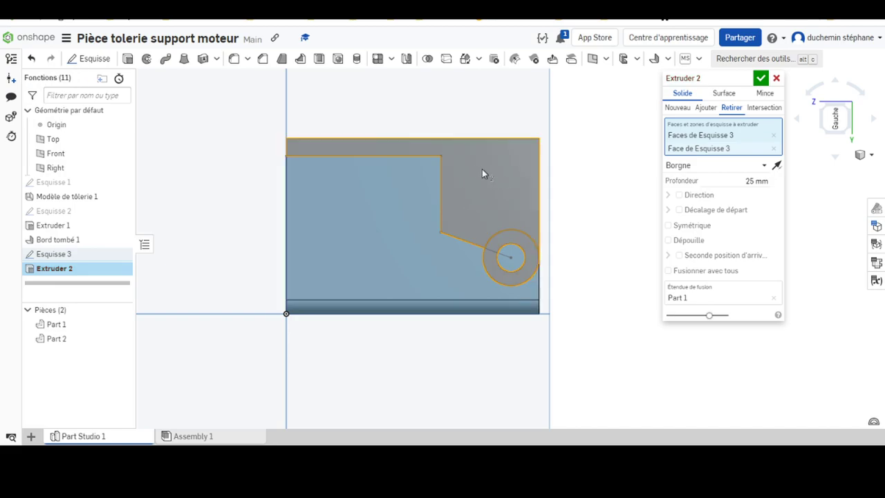
click(510, 254)
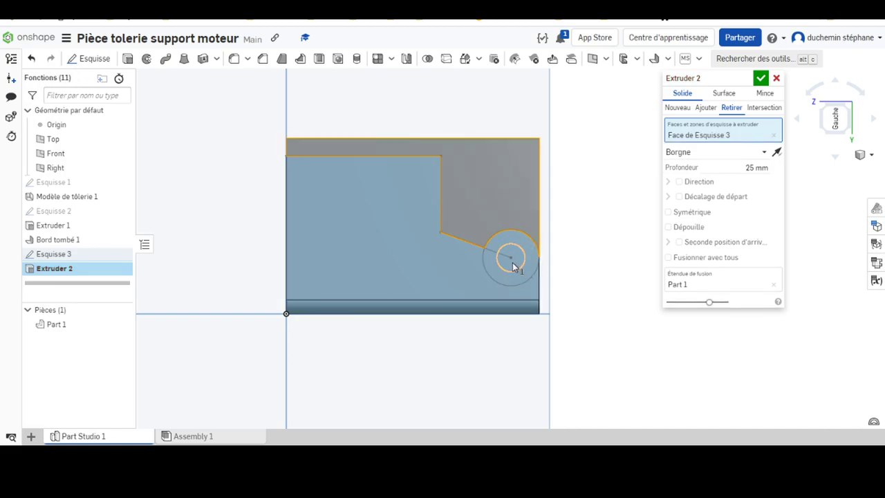
click(512, 261)
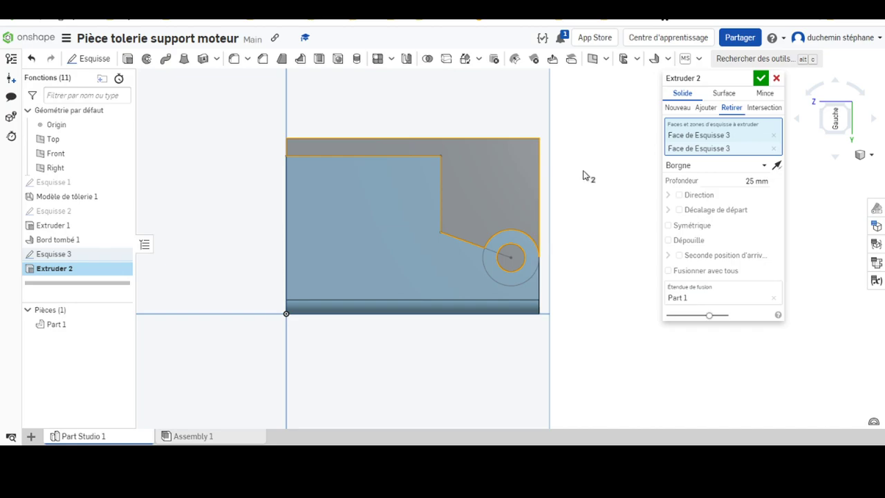
right_drag(587, 181, 566, 199)
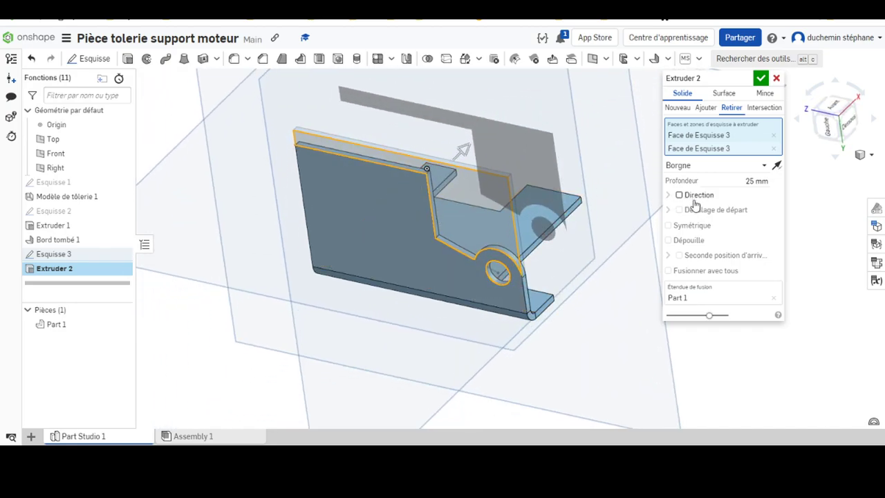
click(703, 166)
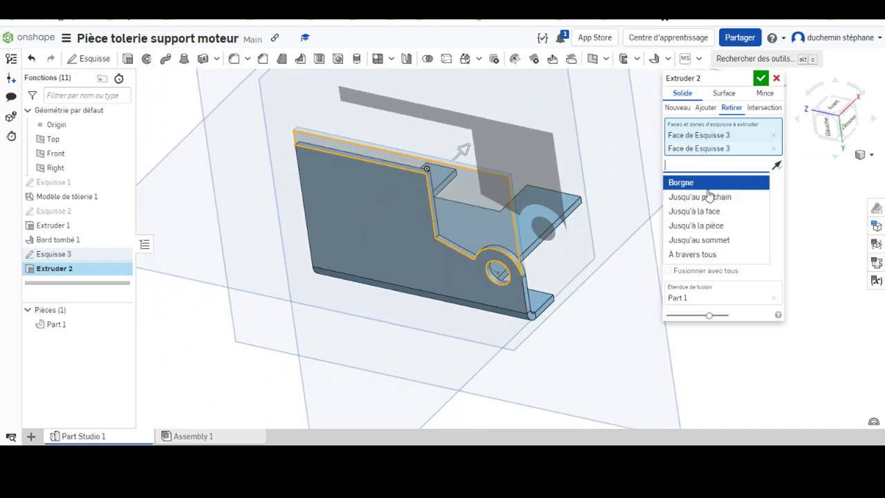
click(718, 255)
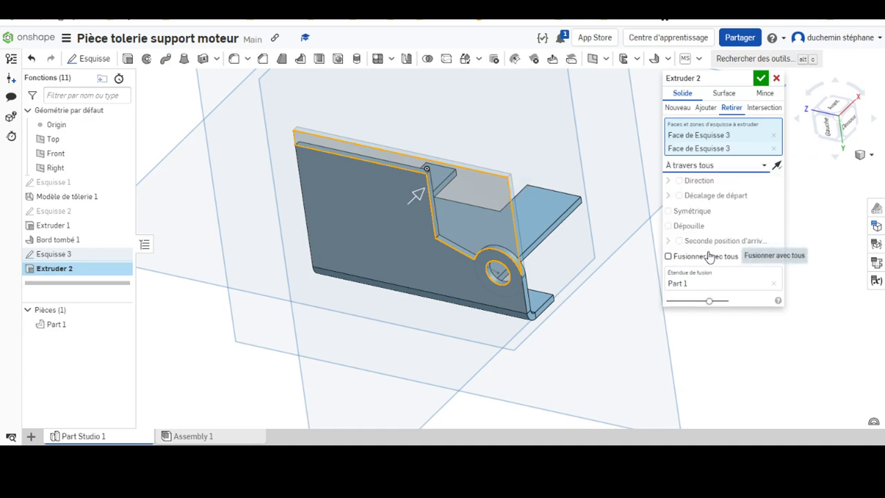
click(761, 78)
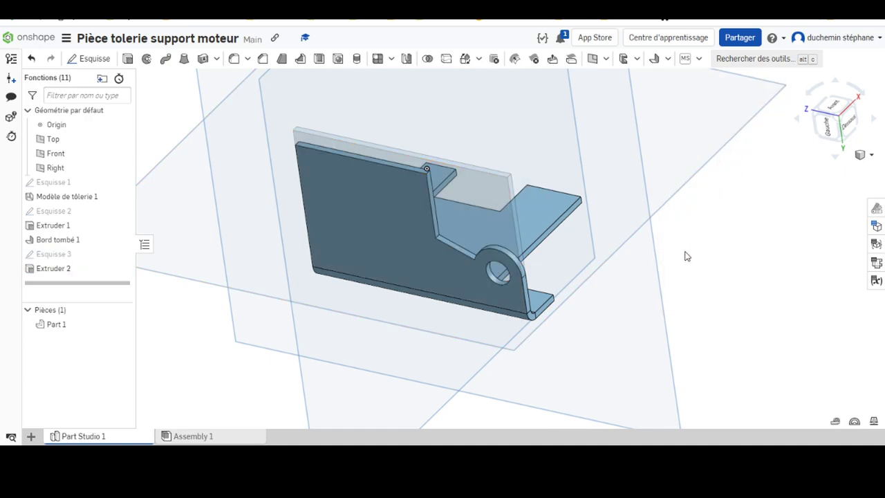
mouse_move(631, 271)
right_down()
mouse_move(551, 265)
mouse_move(551, 251)
mouse_move(573, 242)
mouse_move(565, 258)
mouse_move(573, 351)
right_up()
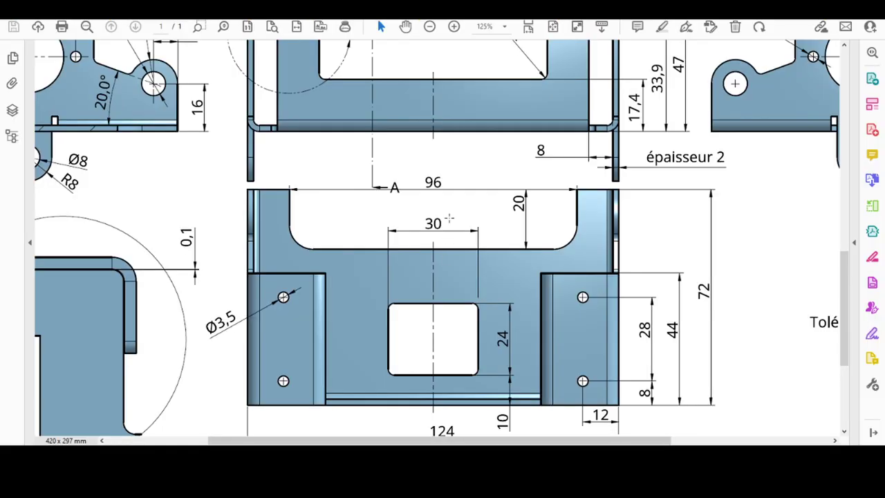
Zoom the PDF out to 57% so the whole A3 bracket sheet fits
ctrl+scroll(484, 225, down, 2)
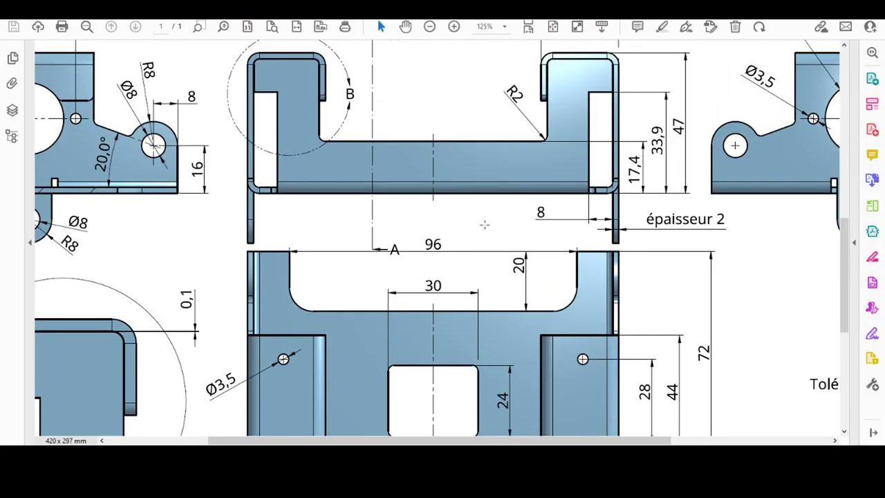
ctrl+scroll(556, 215, down, 2)
ctrl+scroll(579, 145, down, 1)
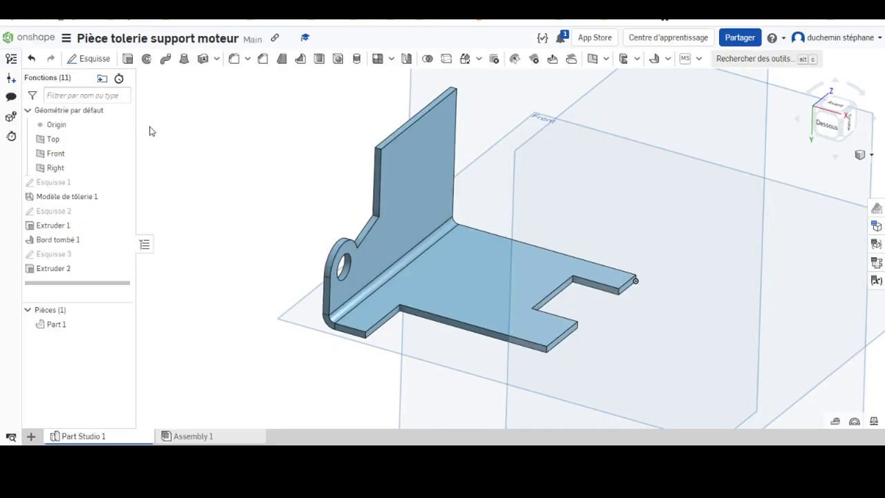
Fold Bord tombé 2, a 24 mm flange, off the upright wall's top edge
click(654, 59)
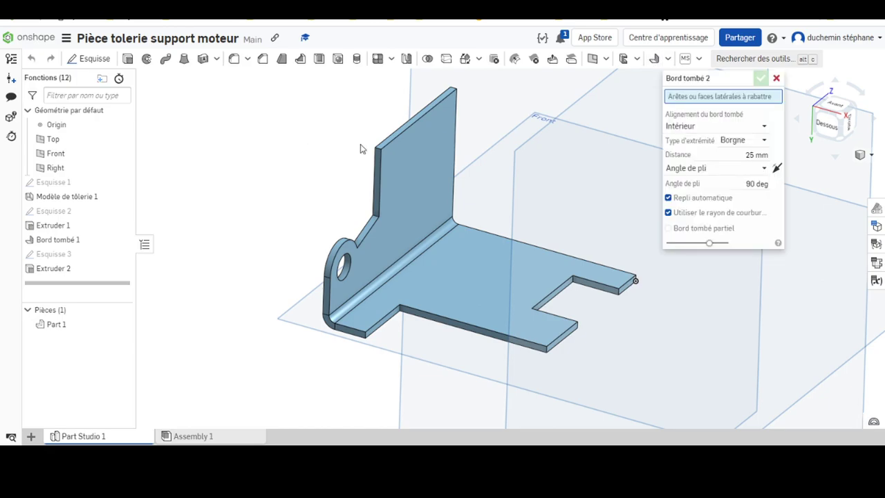
click(389, 146)
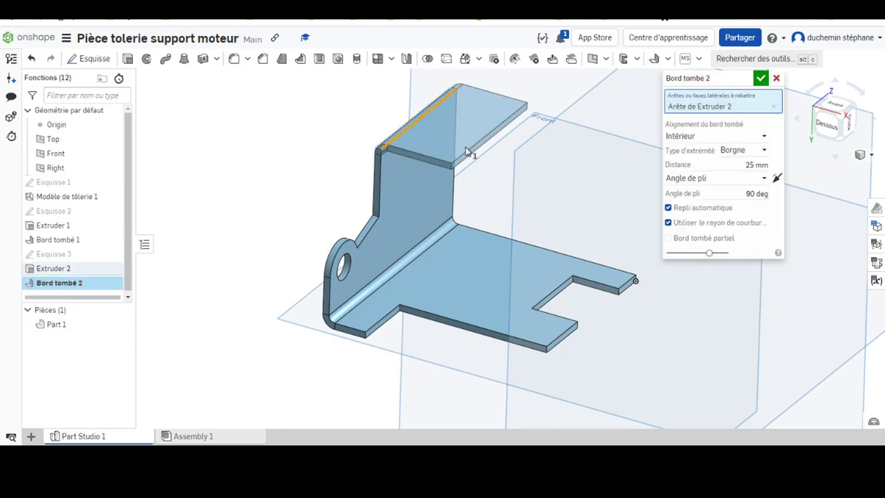
mouse_move(689, 352)
right_down()
mouse_move(712, 330)
mouse_move(713, 337)
mouse_move(723, 332)
mouse_move(704, 340)
right_up()
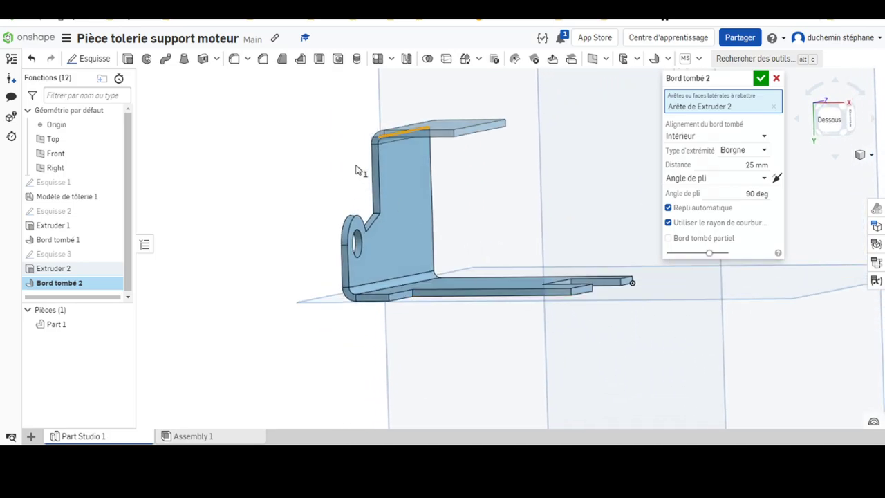
click(749, 165)
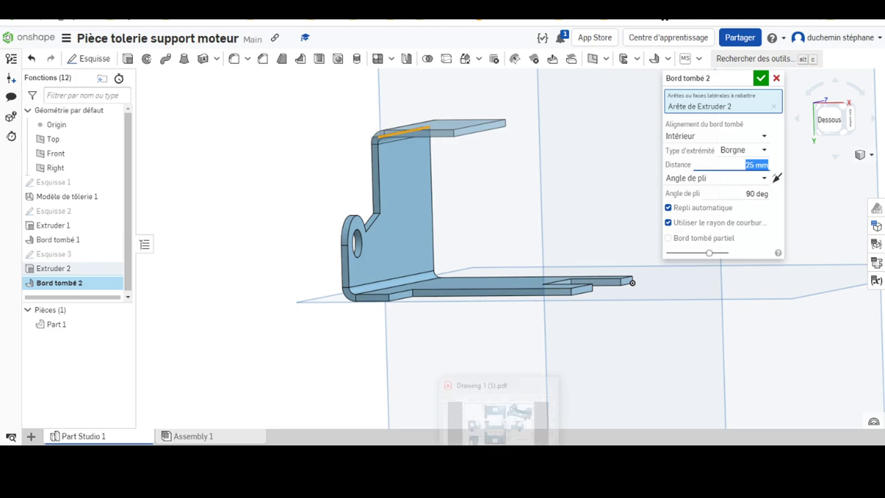
text(24)
key(Return)
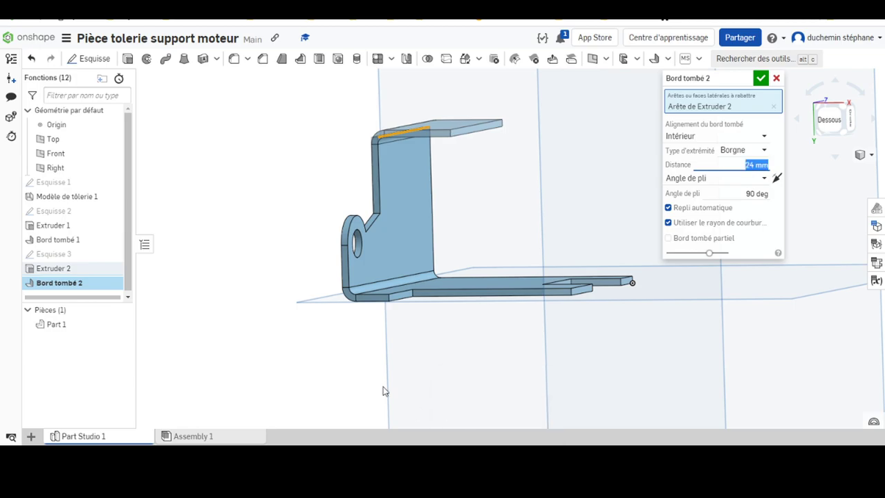
click(761, 78)
right_drag(347, 179, 328, 197)
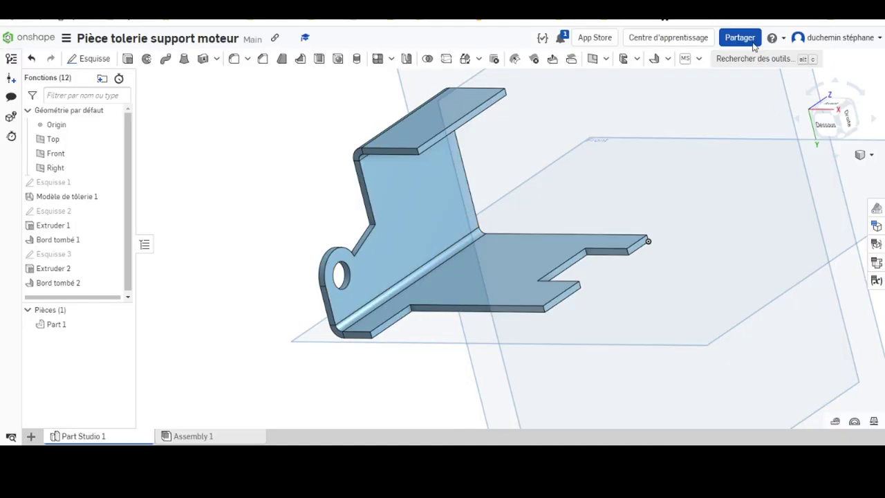
Add Bord tombé 3, a 16 mm flange off the top flange's outer edge
click(655, 60)
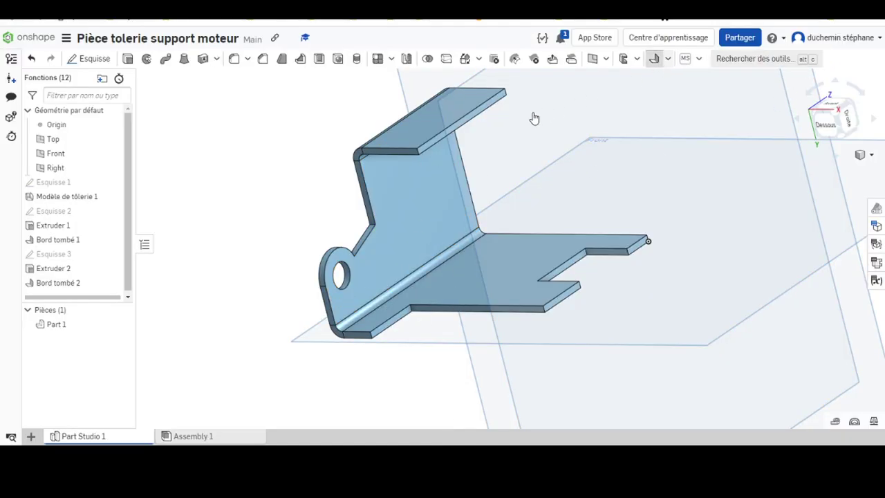
click(436, 143)
click(752, 164)
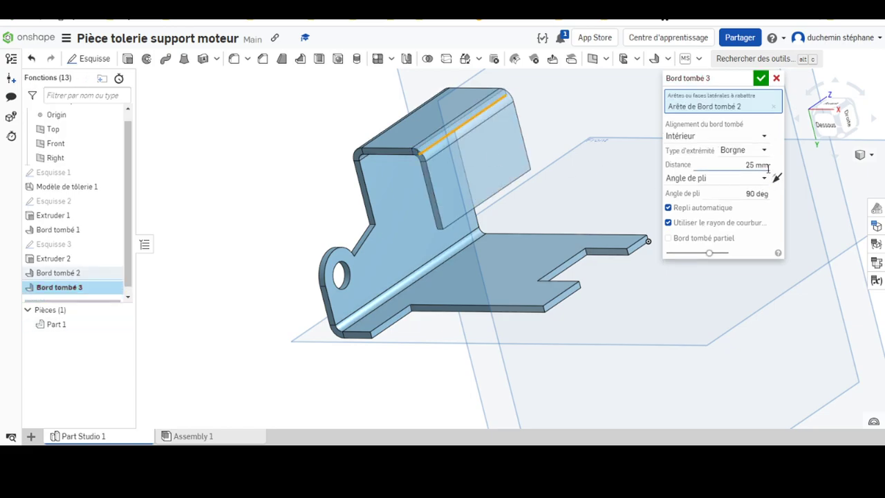
text(10)
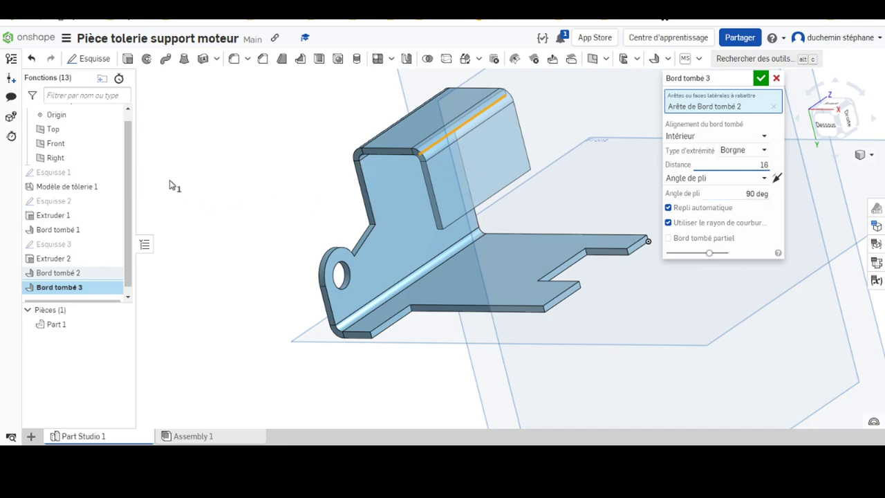
key(Return)
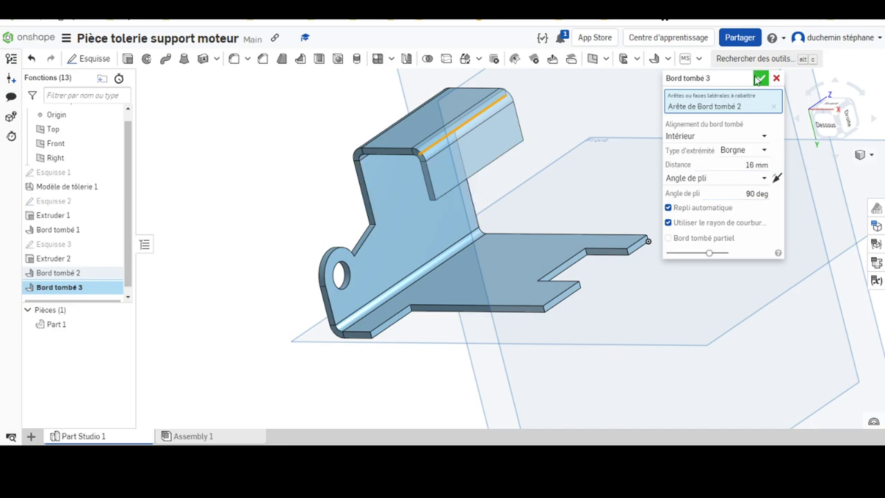
click(758, 80)
mouse_move(443, 262)
right_down()
mouse_move(346, 280)
mouse_move(351, 239)
mouse_move(389, 268)
mouse_move(366, 263)
mouse_move(406, 393)
right_up()
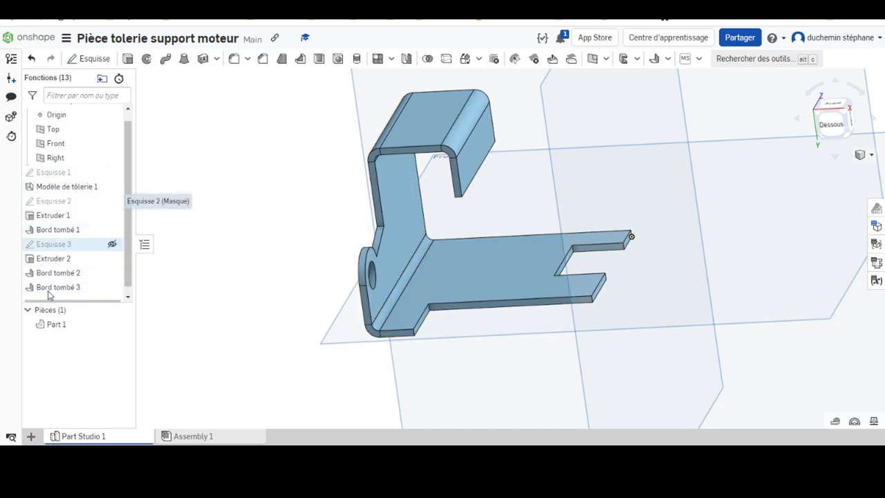
right_drag(300, 215, 286, 229)
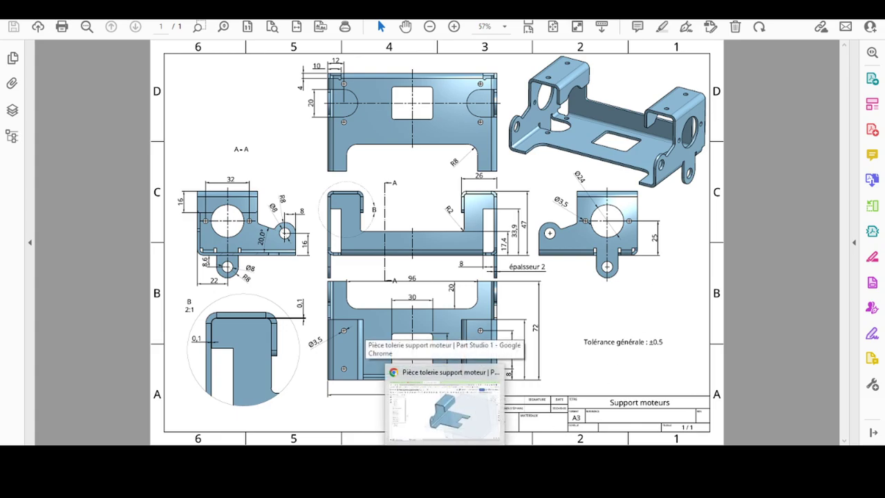
click(442, 405)
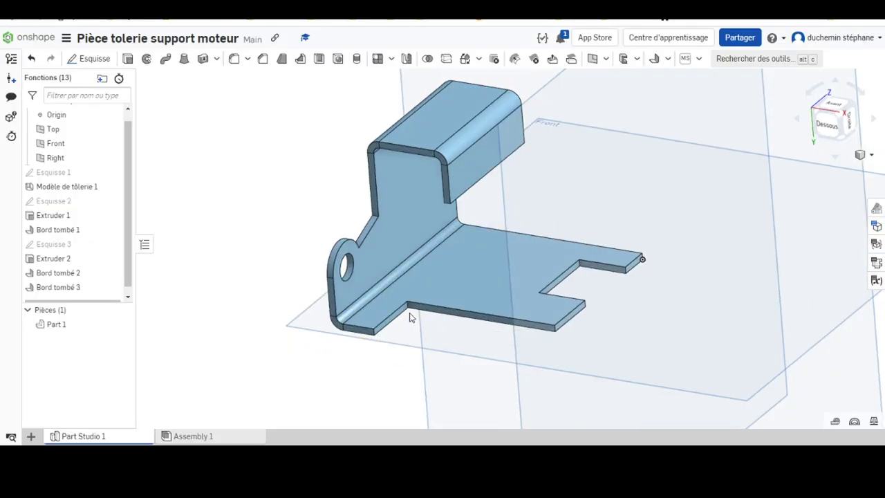
Open Esquisse 4 on the upright wall face of Bord tombé 1 and view it normal to the plane
mouse_move(408, 316)
right_down()
mouse_move(490, 316)
mouse_move(419, 228)
right_up()
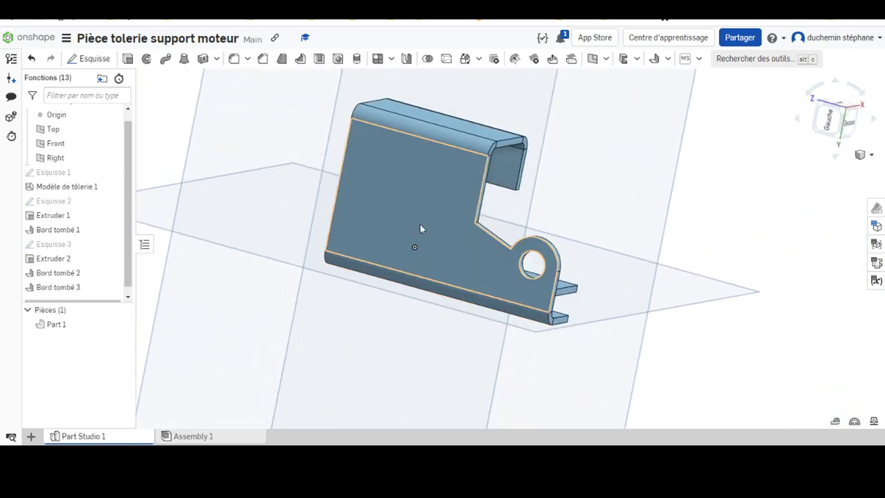
click(405, 193)
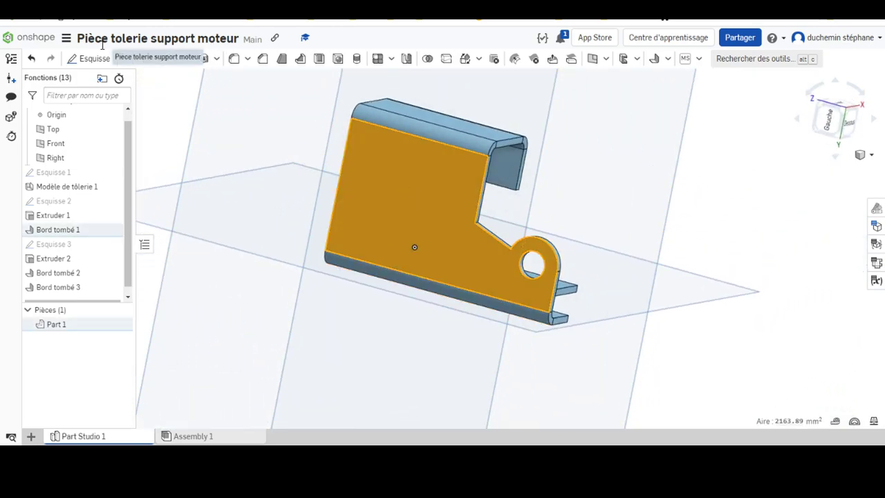
click(90, 61)
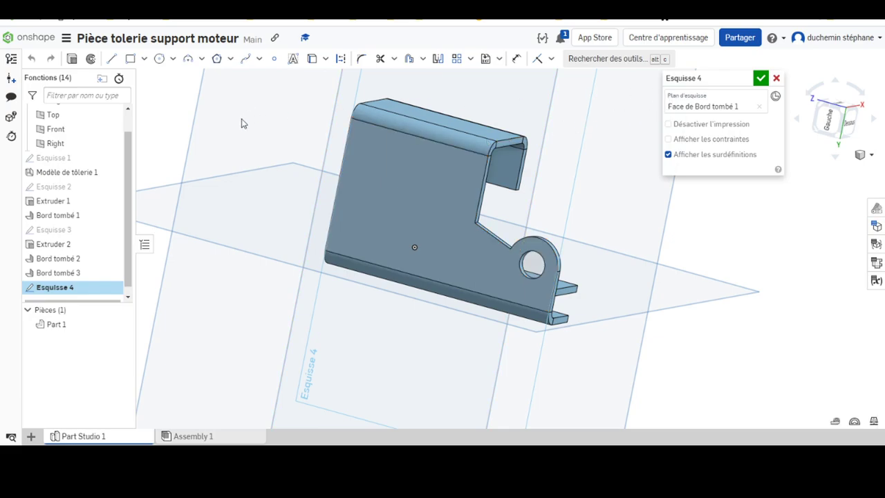
right_drag(241, 124, 225, 162)
right_click(157, 146)
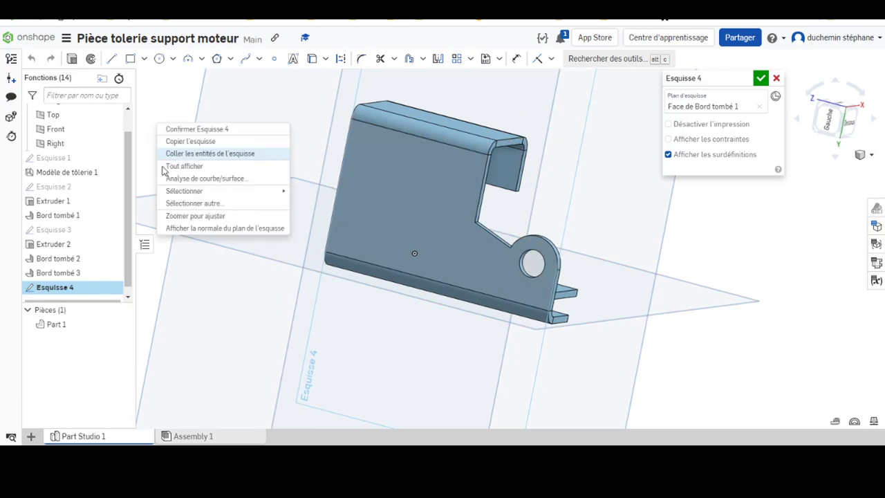
click(169, 227)
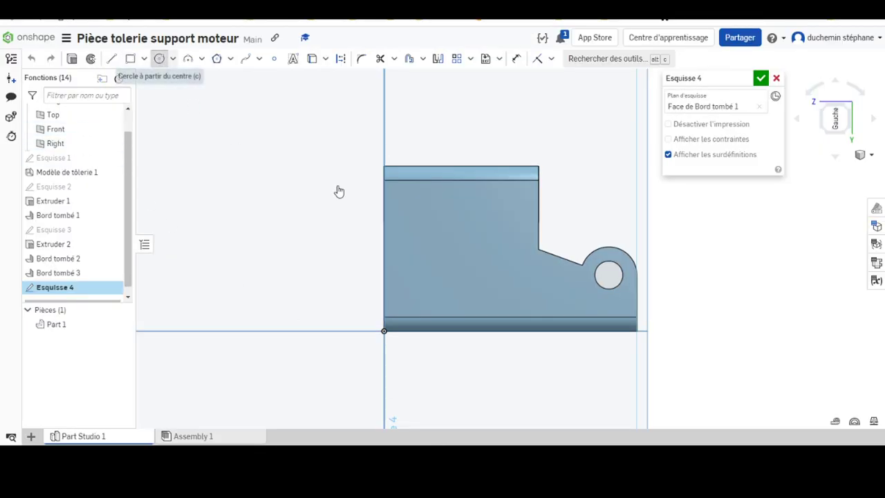
Draw a circle of about 21 mm diameter and a vertical construction line up from its centre
key(c)
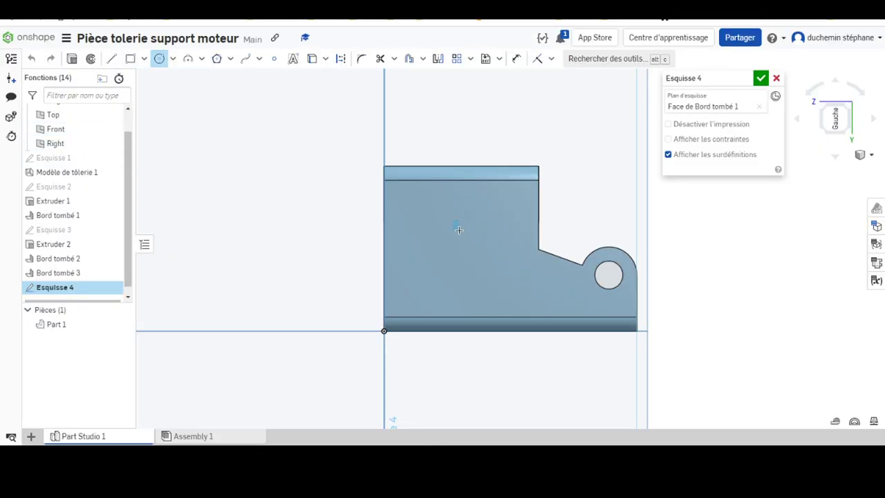
click(459, 229)
click(485, 256)
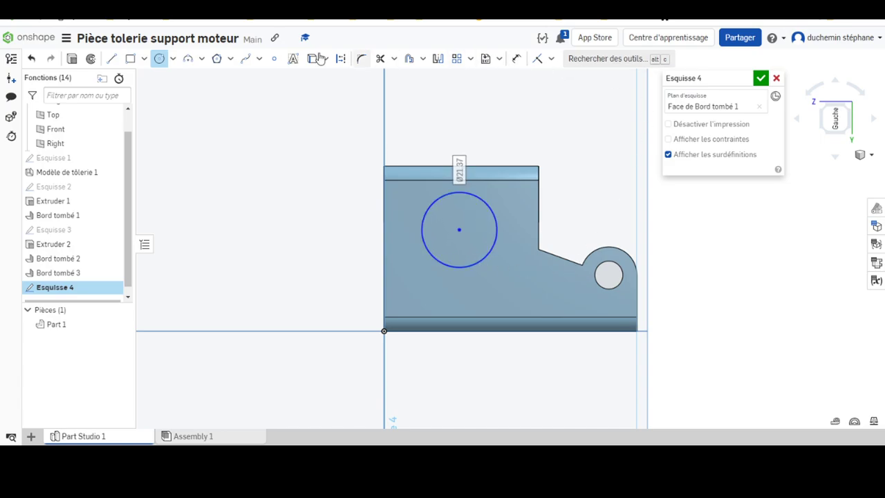
click(111, 59)
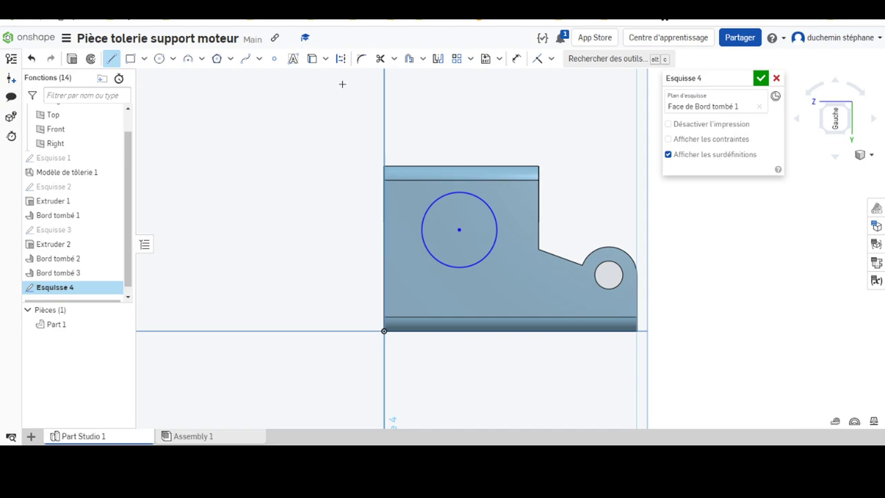
click(341, 59)
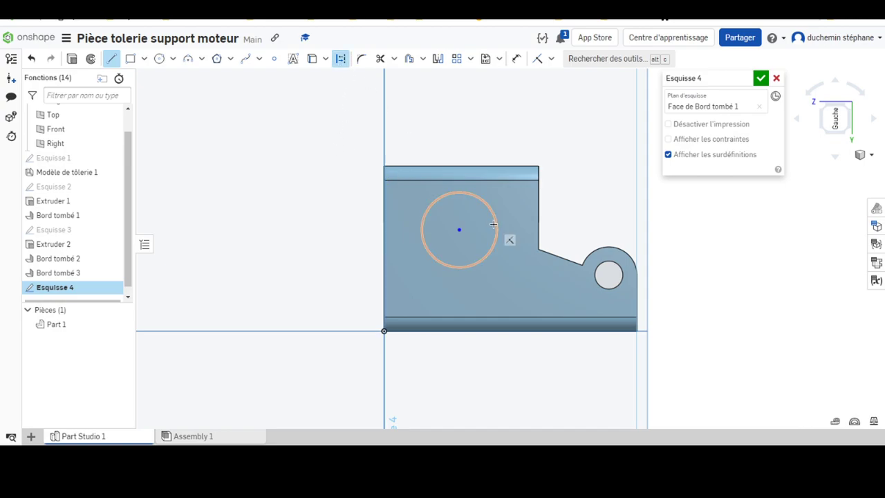
click(459, 229)
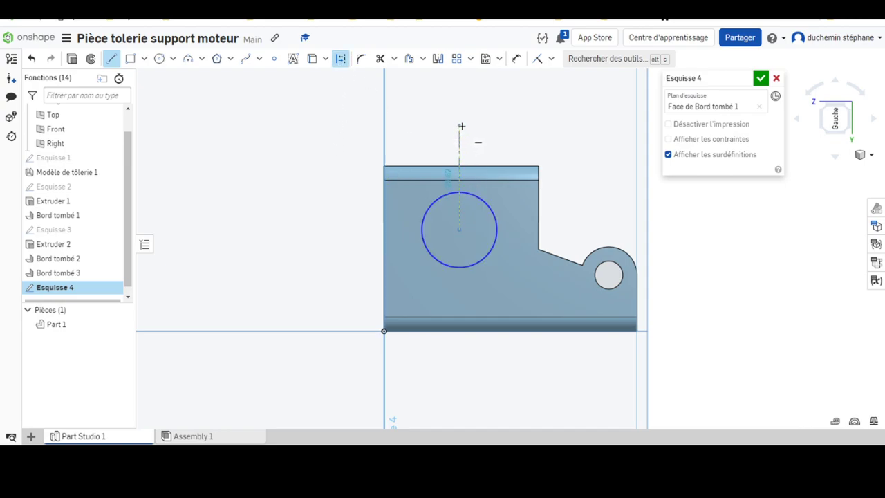
click(459, 126)
key(Escape)
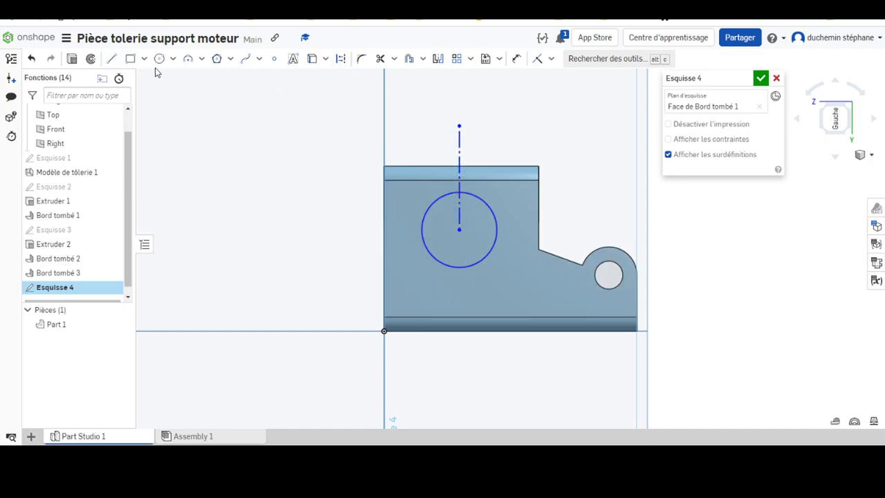
Add a horizontal construction line through the circle's centre, extending past both sides
click(112, 62)
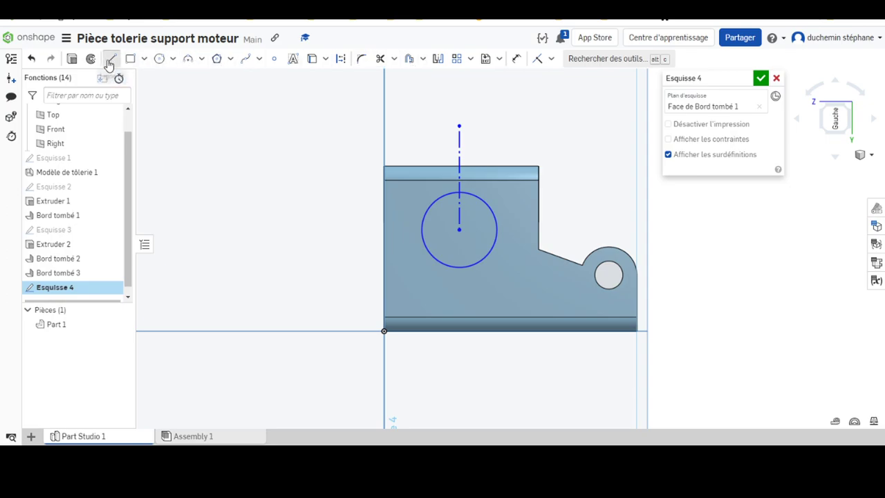
click(340, 61)
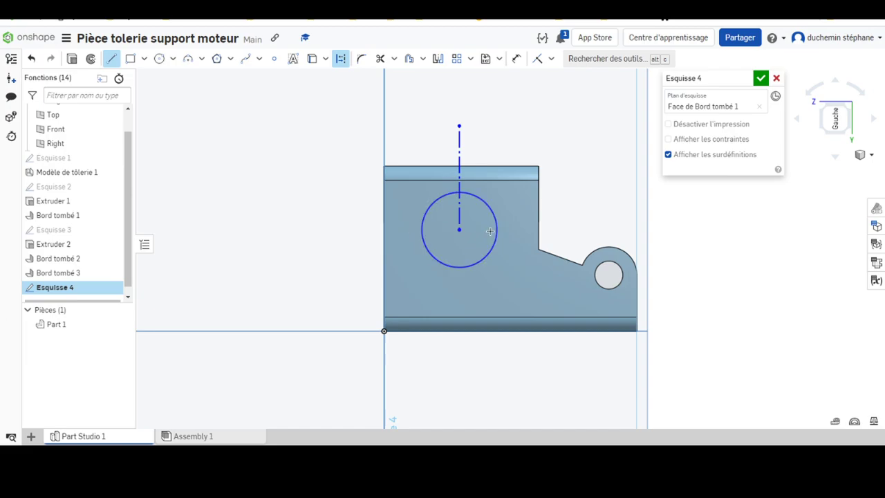
click(459, 230)
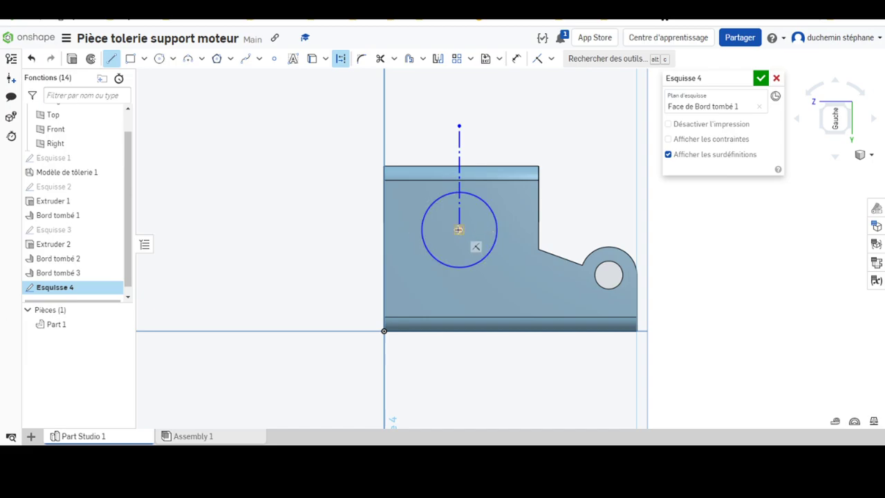
click(402, 230)
click(517, 231)
key(Escape)
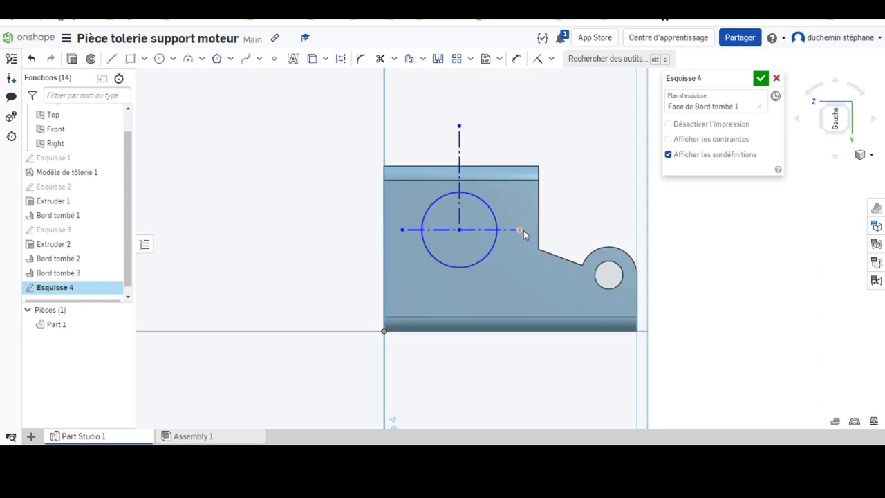
click(552, 58)
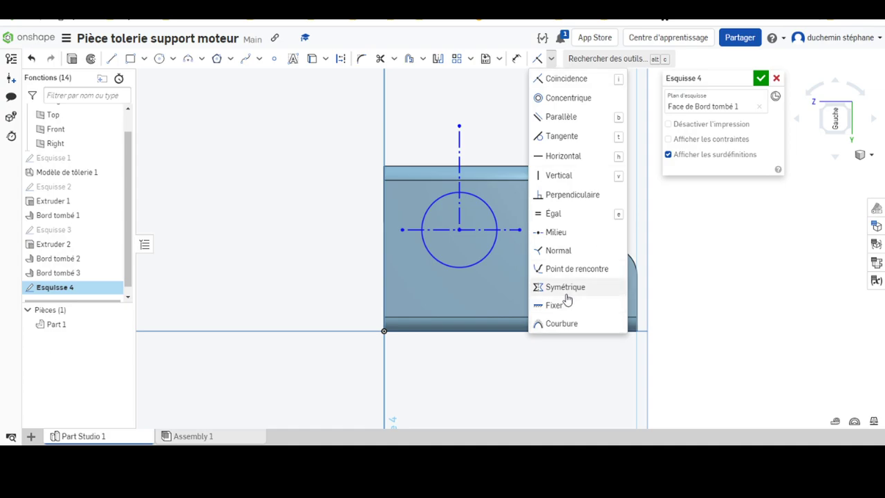
Constrain the horizontal centreline symmetric about the vertical one and even out its length
click(564, 289)
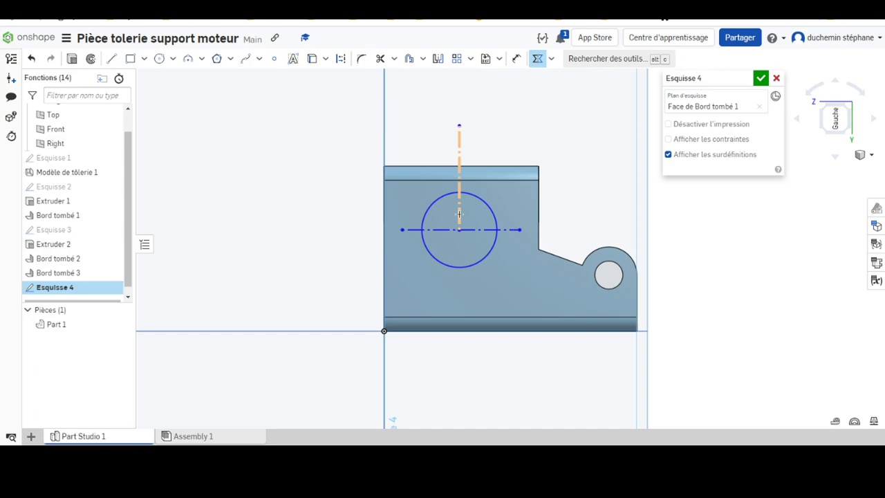
click(460, 213)
click(402, 230)
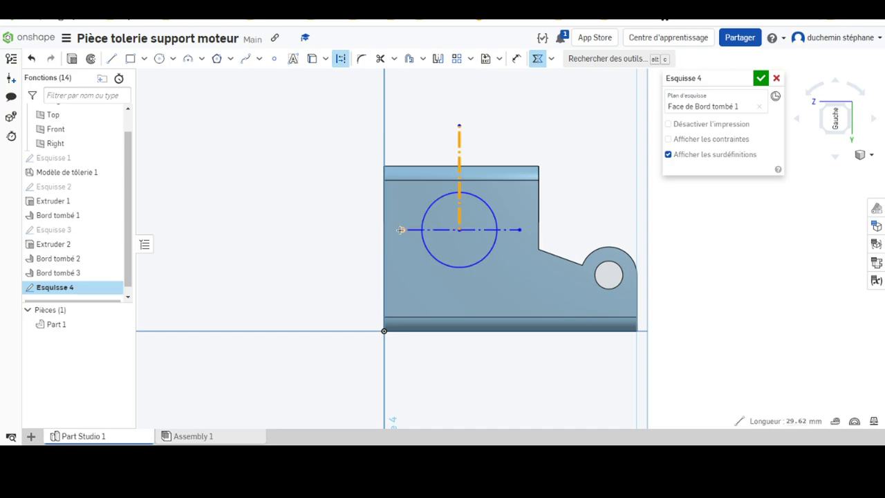
key(Escape)
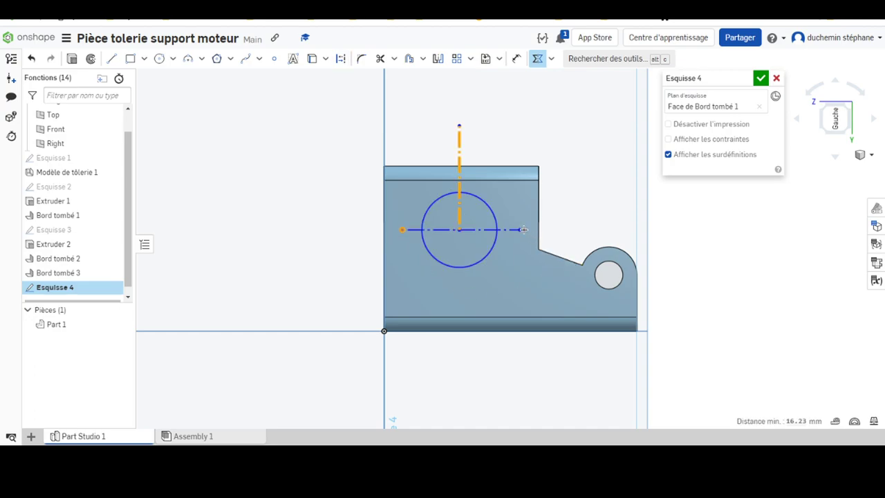
click(556, 376)
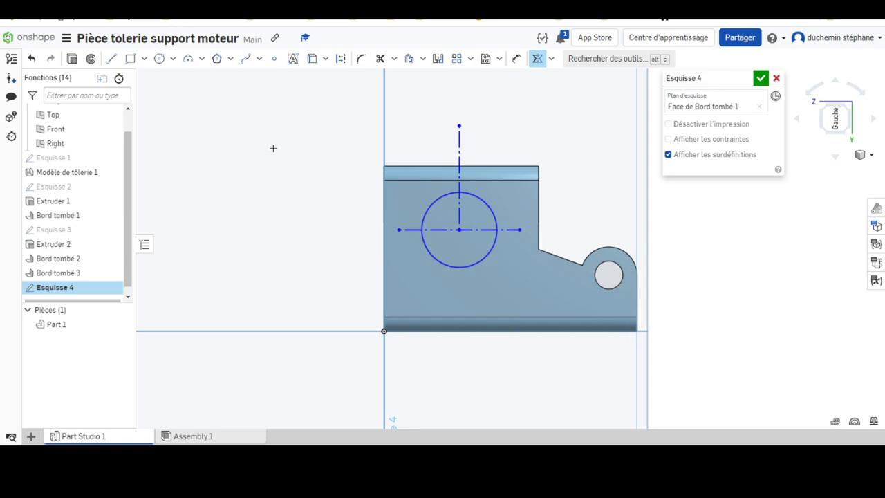
key(Escape)
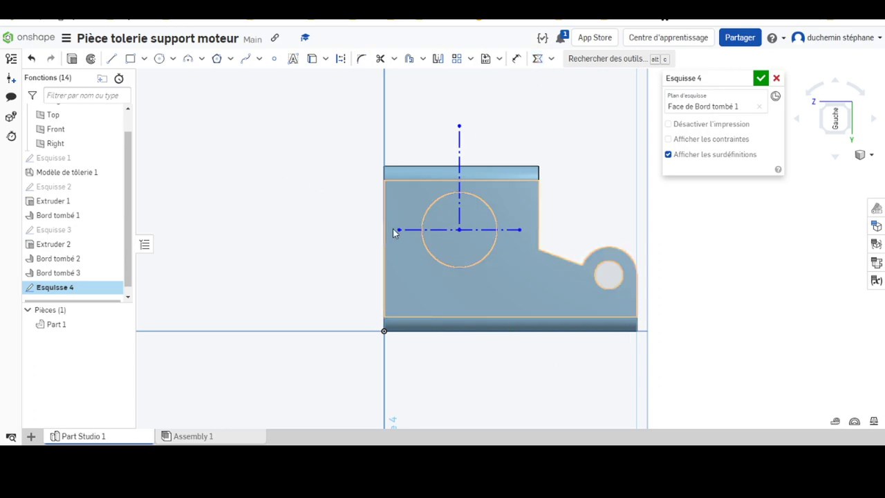
mouse_move(399, 229)
mouse_down()
mouse_move(337, 230)
mouse_move(403, 225)
mouse_up()
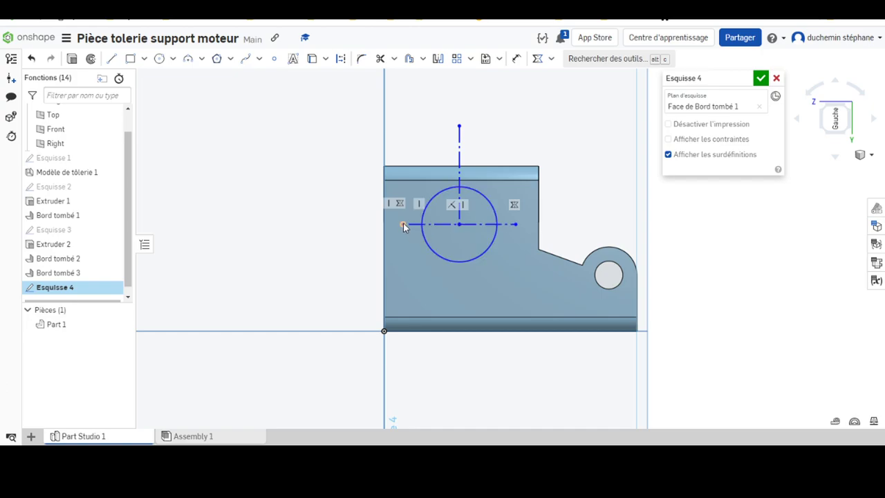
drag(404, 224, 408, 229)
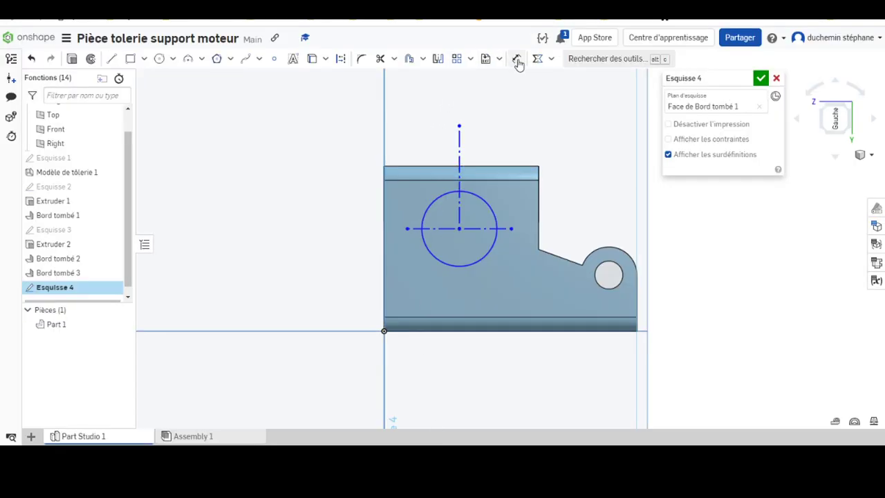
Dimension the large circle to Ø24
click(518, 59)
click(426, 206)
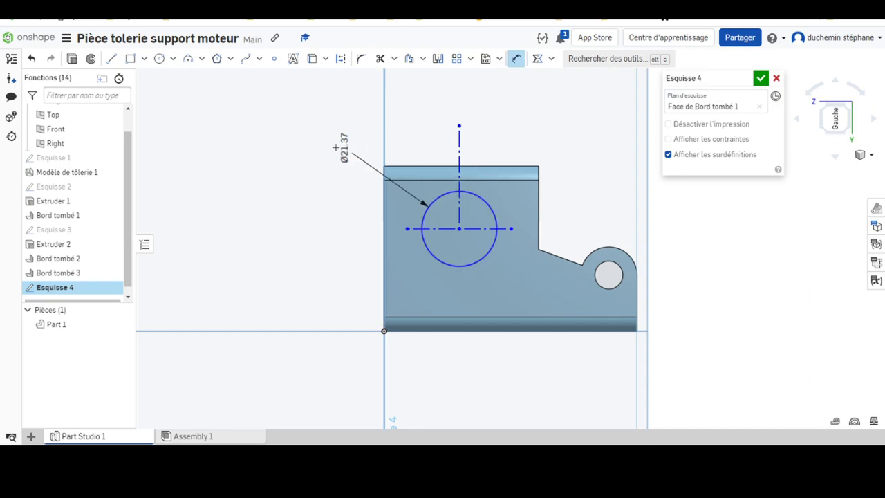
click(335, 139)
text(24)
key(Return)
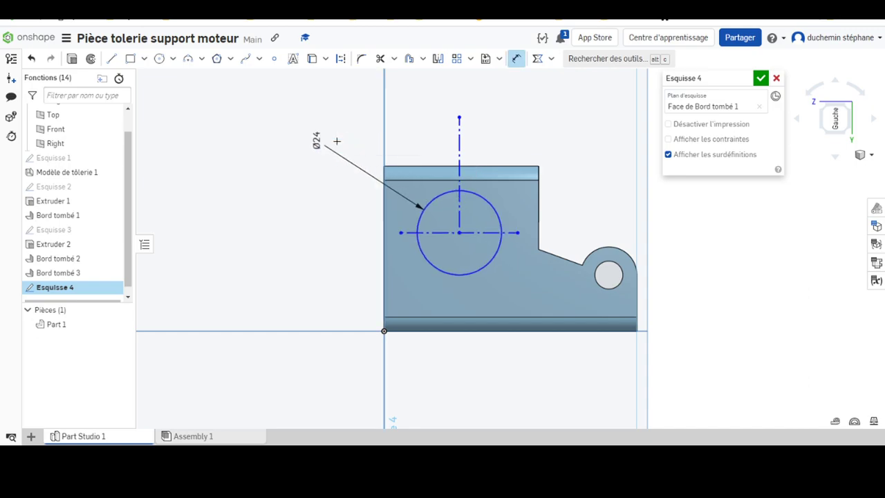
Draw a small hole circle at the horizontal centreline's left end and select it with the vertical centreline for symmetry
click(159, 58)
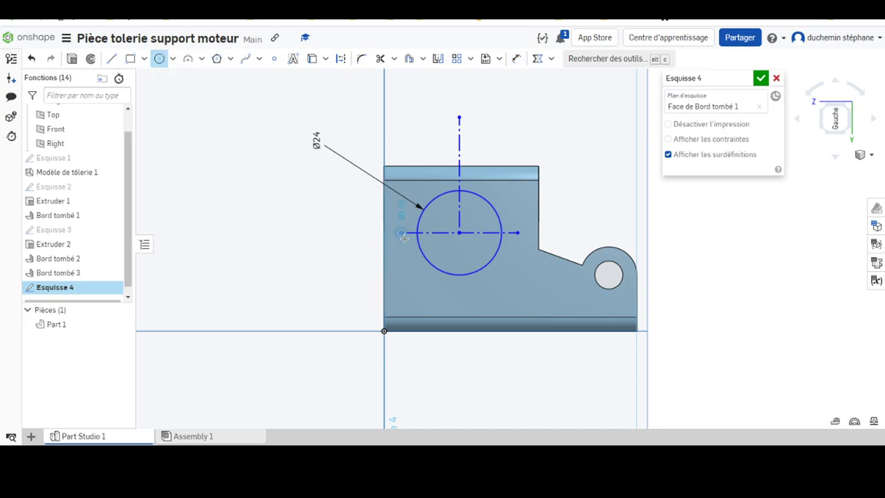
click(401, 232)
click(404, 240)
key(Escape)
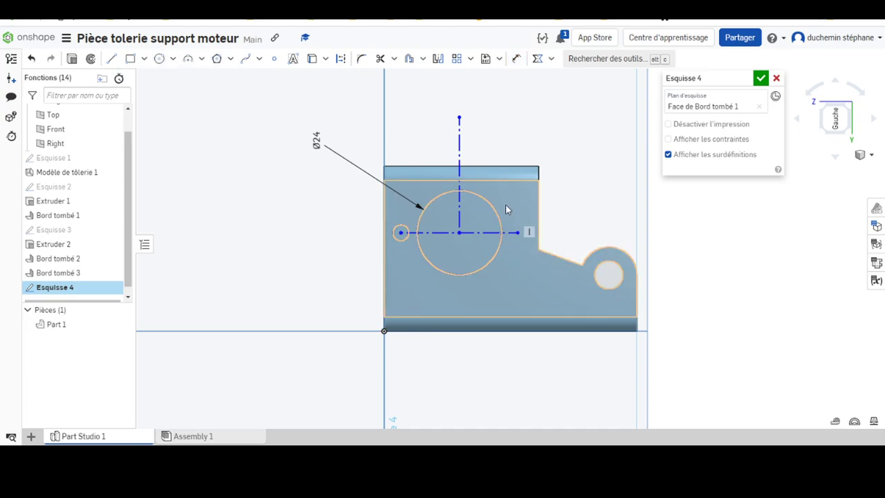
click(537, 59)
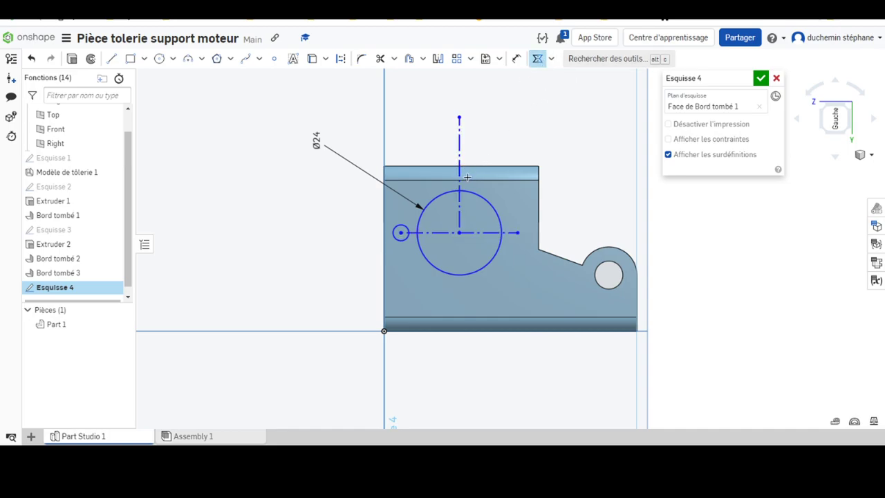
key(shift+m)
click(457, 148)
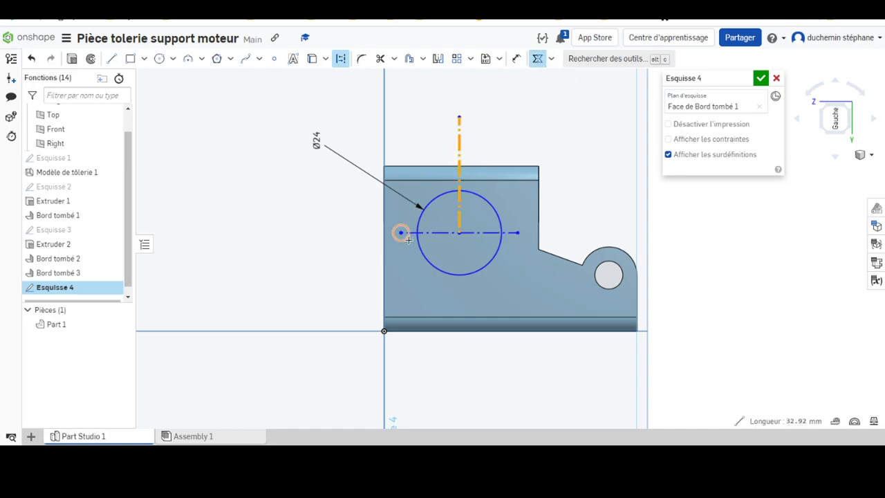
click(406, 238)
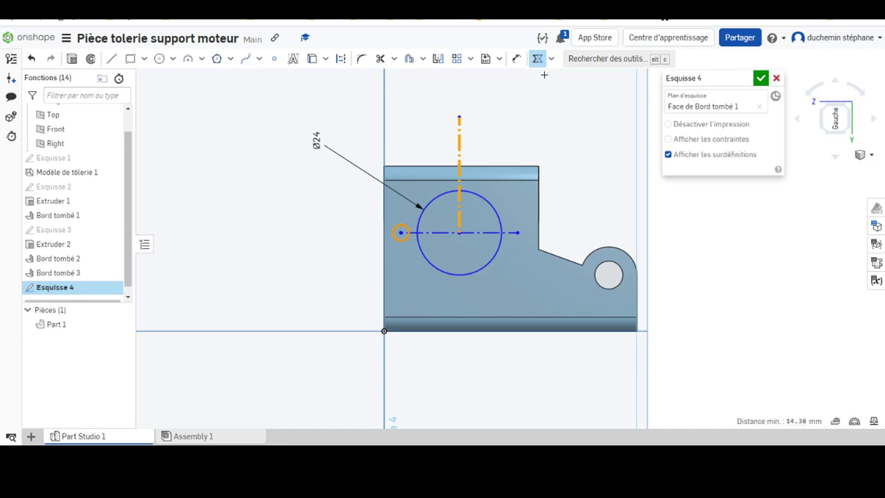
Mirror the small left circle across the vertical centreline to the right side
click(439, 60)
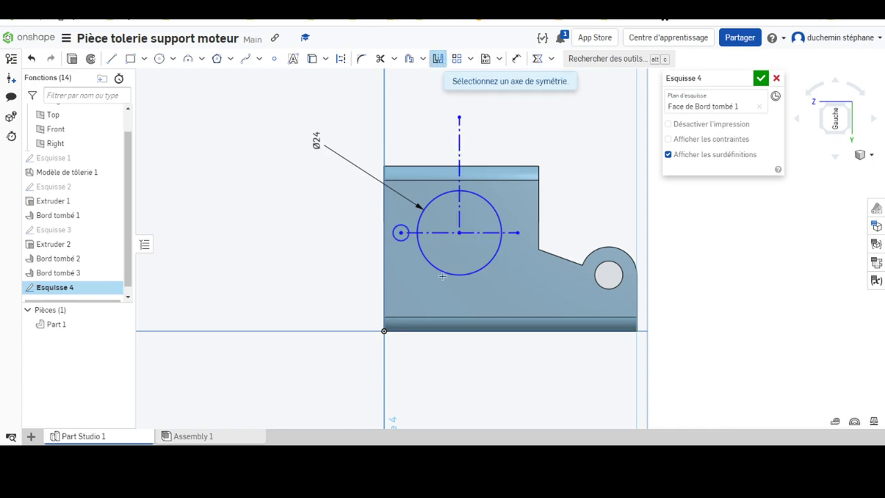
click(459, 143)
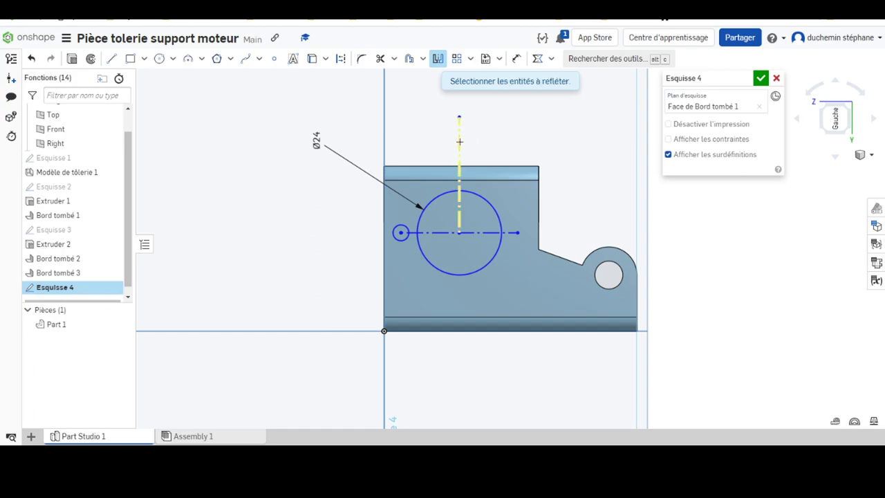
click(401, 241)
click(438, 59)
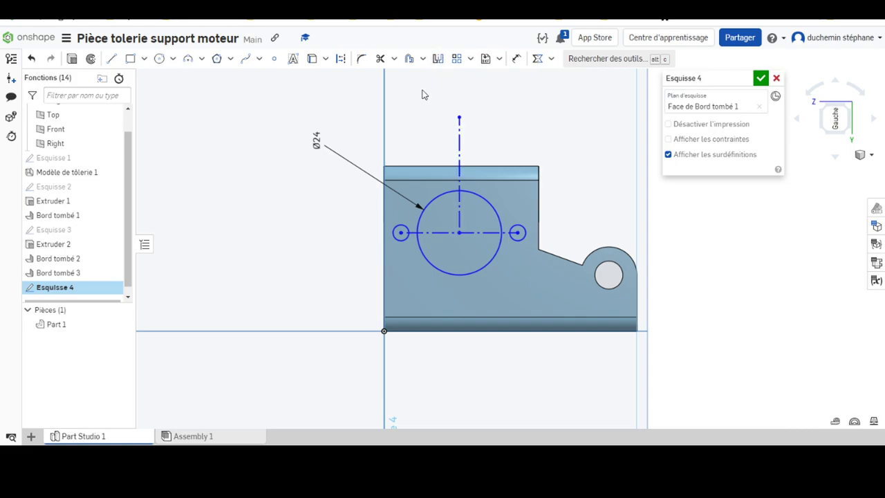
Make the two small holes symmetric about the vertical centreline
click(538, 59)
click(517, 233)
click(460, 207)
click(392, 237)
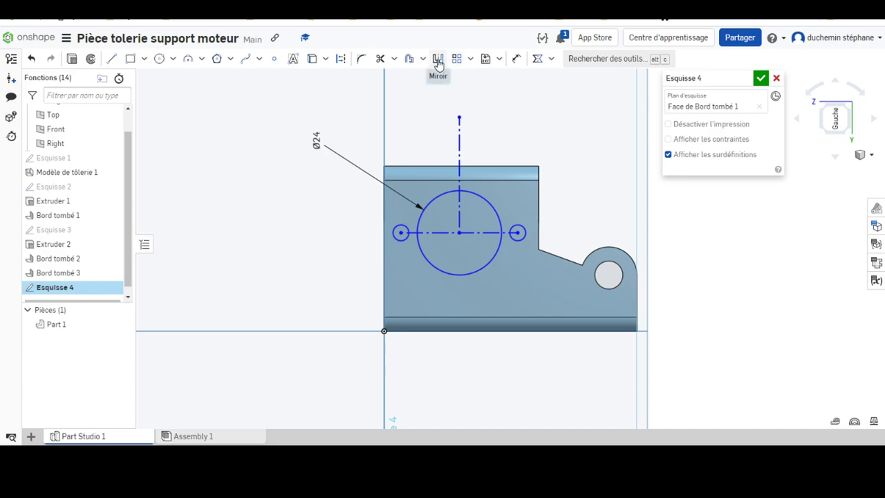
Dimension the small left hole to Ø3.5
click(518, 59)
click(400, 232)
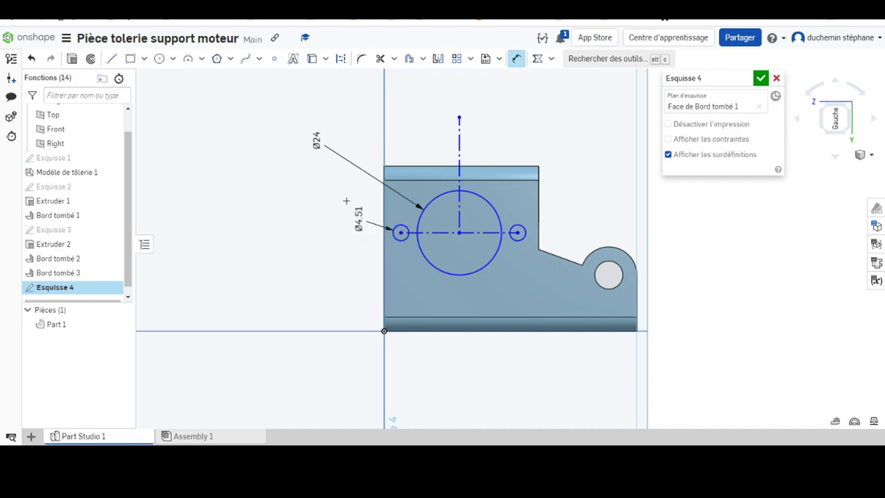
click(339, 184)
text(3.5)
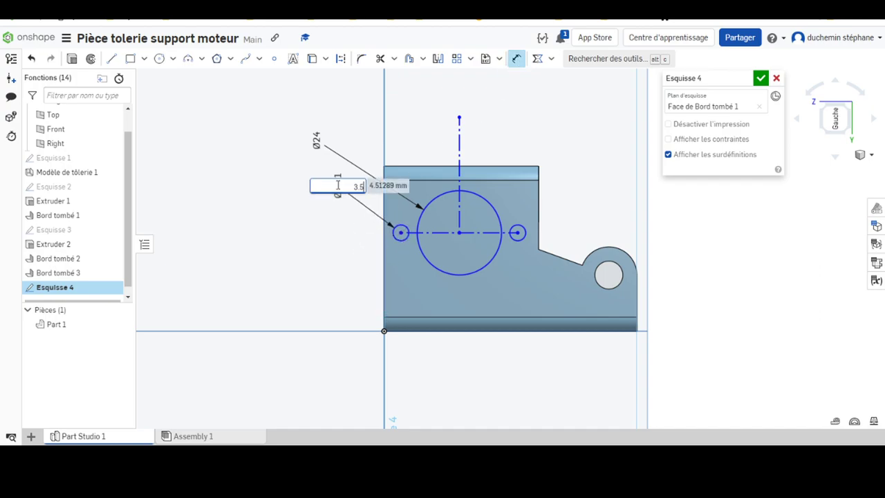
key(Return)
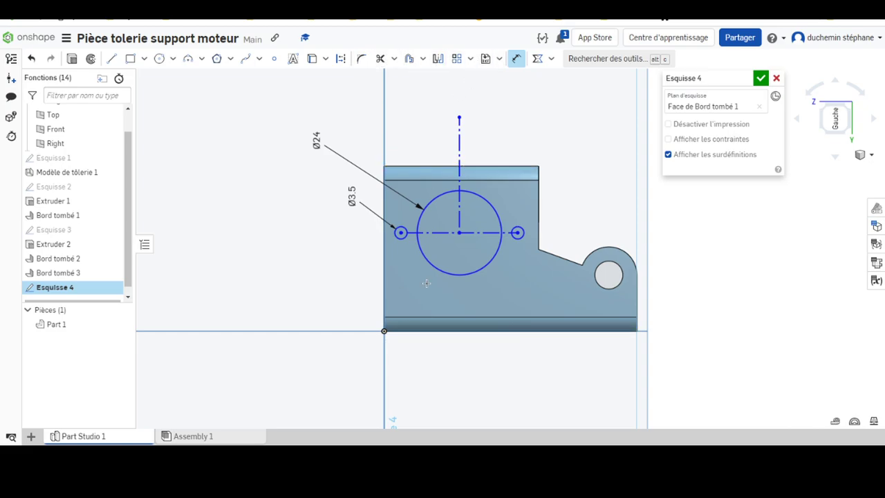
Place the hole centre 25 mm above the bottom edge and 22 mm from the left edge
click(431, 233)
click(398, 330)
click(322, 267)
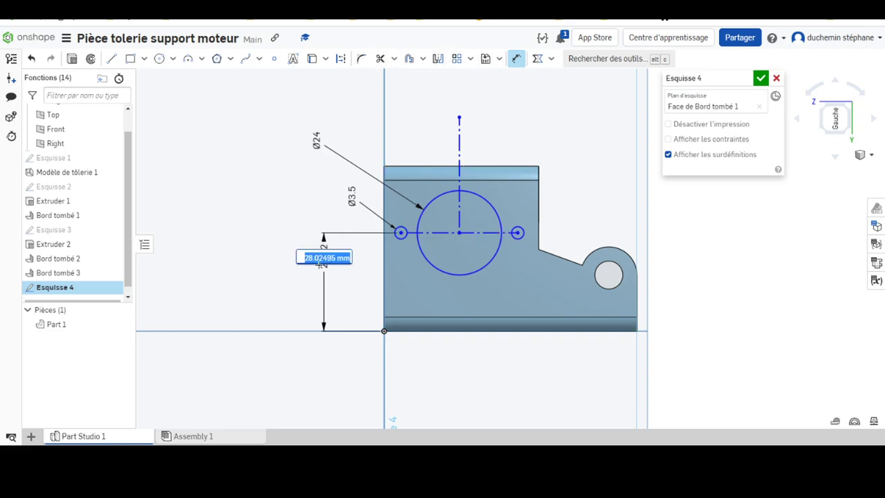
text(25)
key(Return)
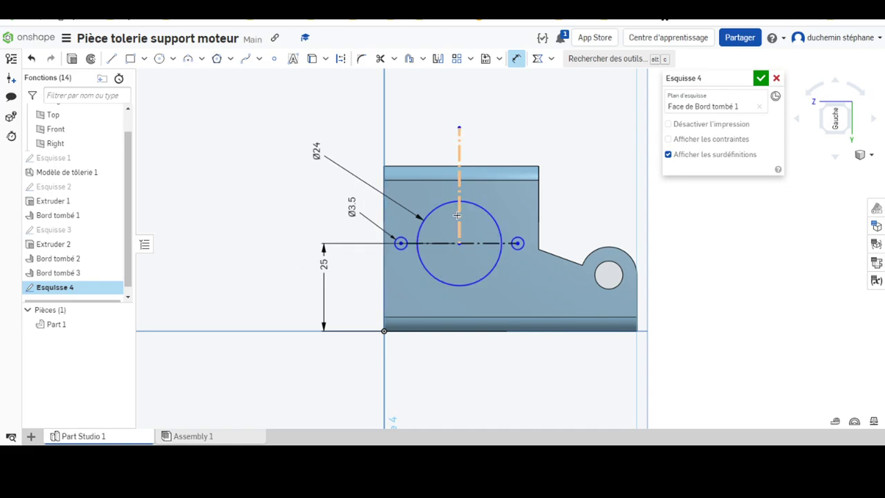
click(448, 266)
click(384, 331)
click(426, 378)
text(2)
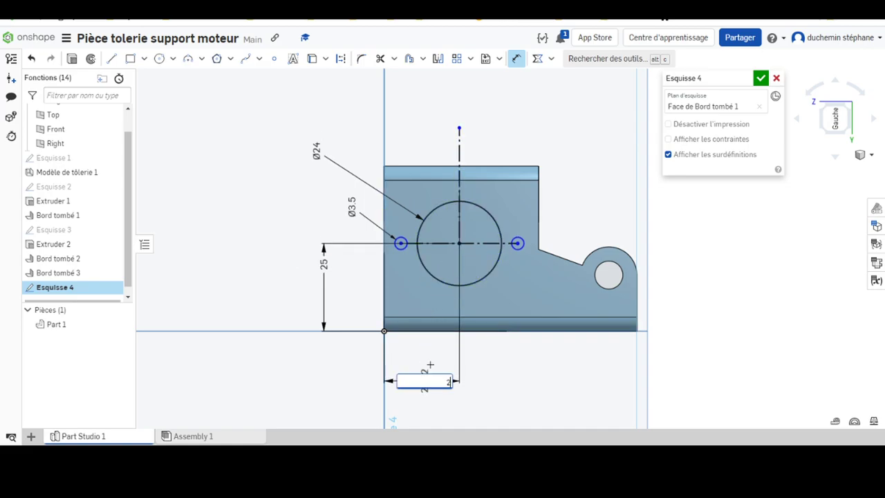
key(Return)
text(22)
key(Return)
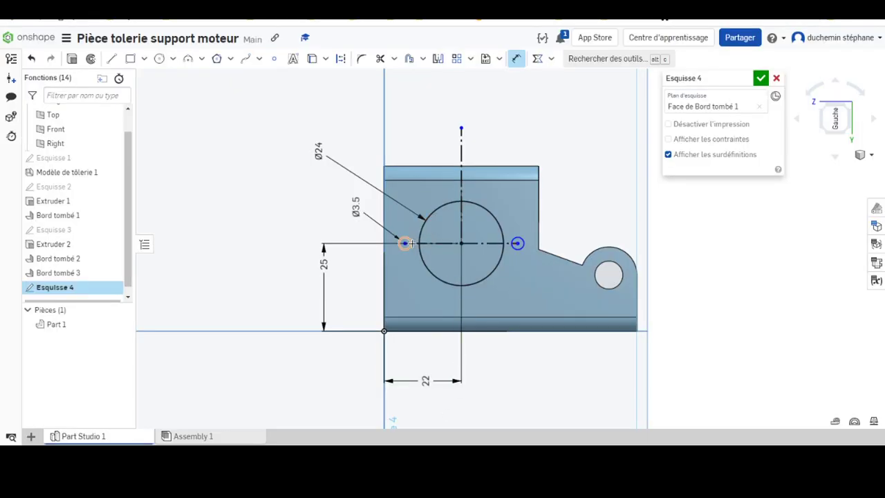
Set the two small holes 32 mm apart and finish Esquisse 4
click(404, 243)
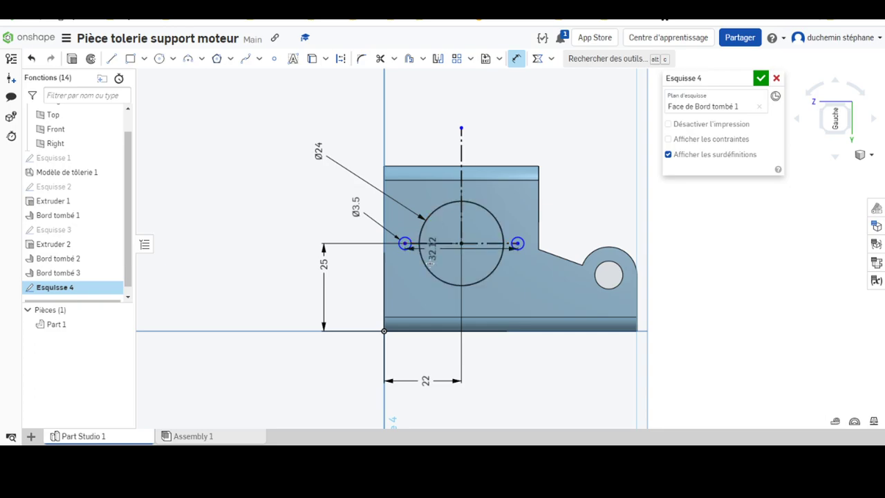
click(465, 97)
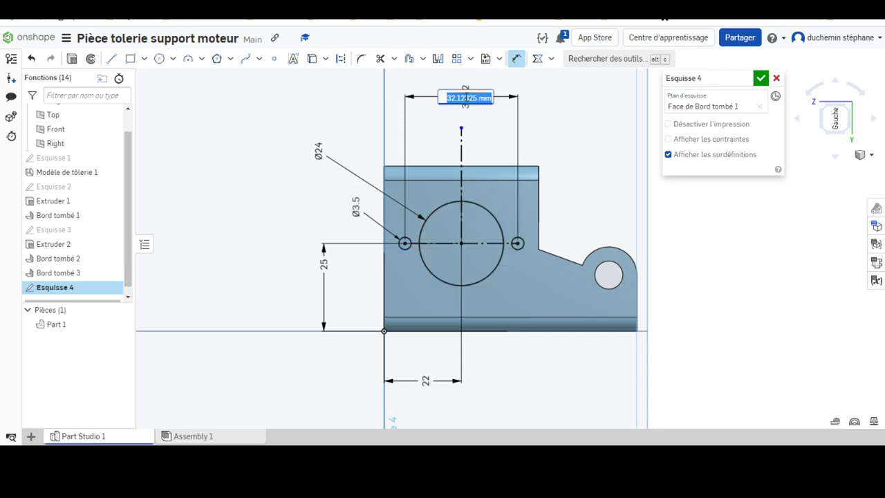
text(32)
key(Return)
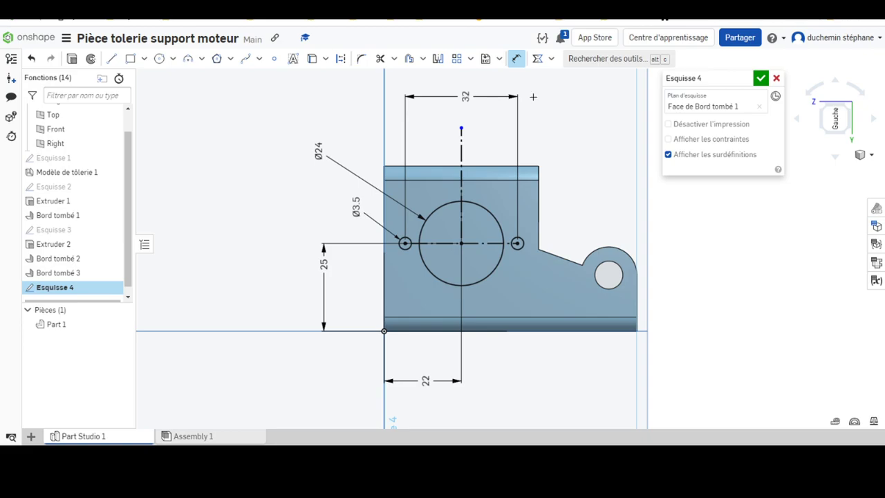
mouse_move(589, 156)
right_down()
mouse_move(562, 166)
mouse_move(543, 188)
right_up()
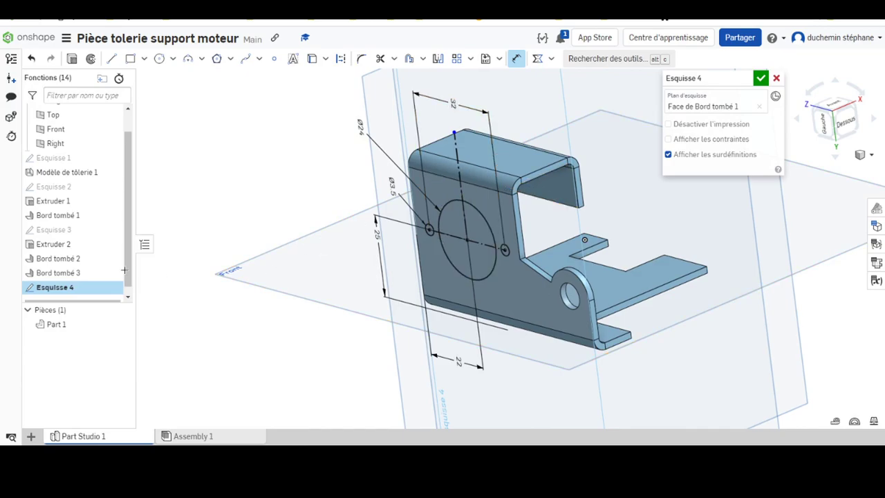
key(Return)
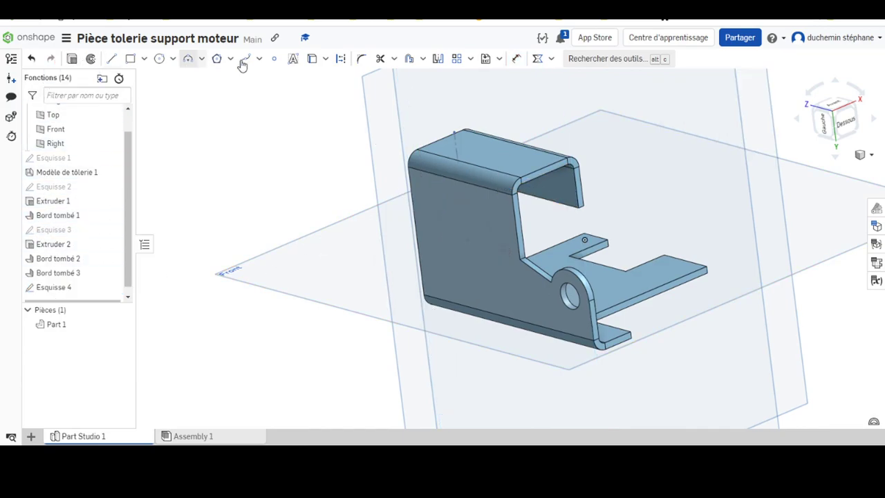
key(shift+e)
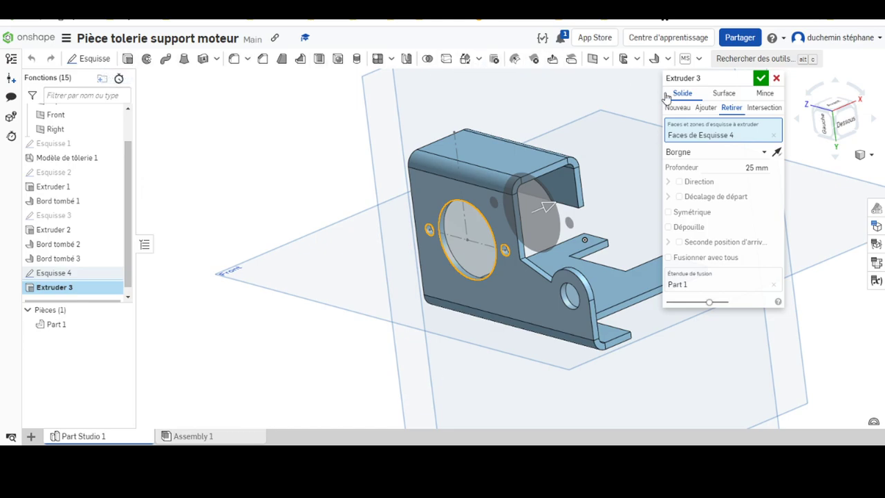
Make Extruder 3 cut the Ø24 and two Ø3.5 holes through all
click(703, 159)
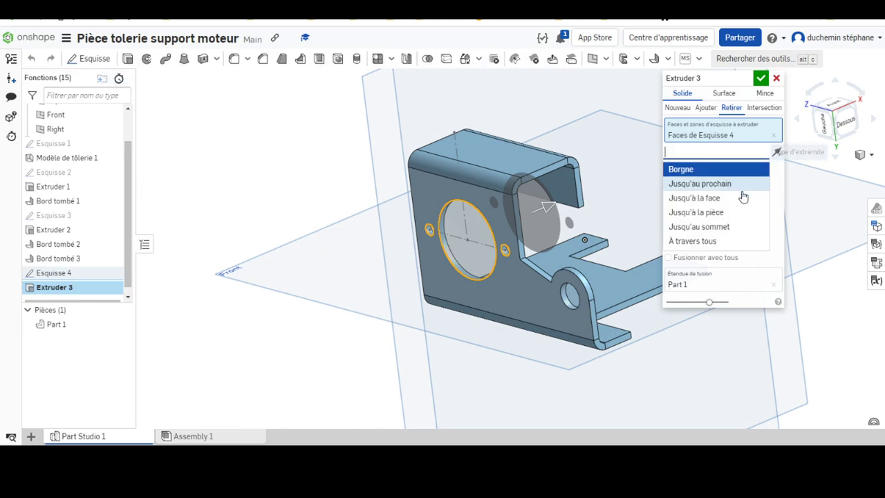
click(697, 243)
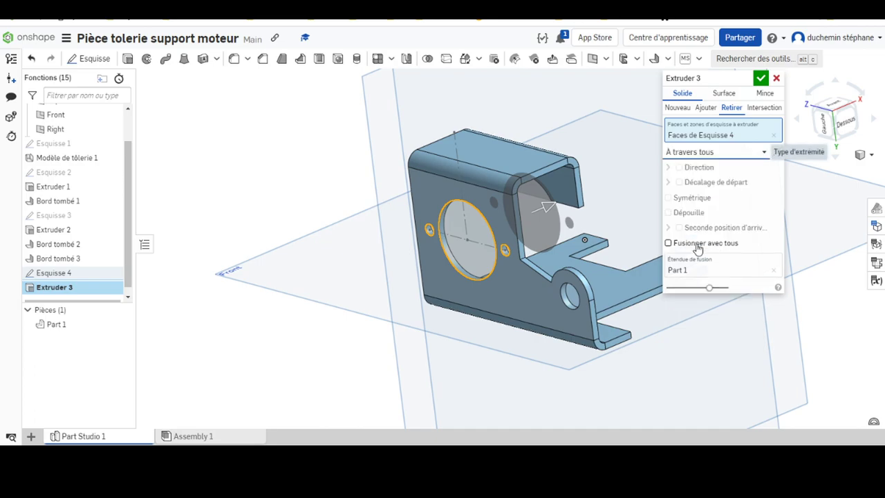
click(760, 79)
Orbit the bracket to inspect the cut holes and view the flange from underneath
scroll(649, 235, up, 3)
scroll(637, 228, down, 5)
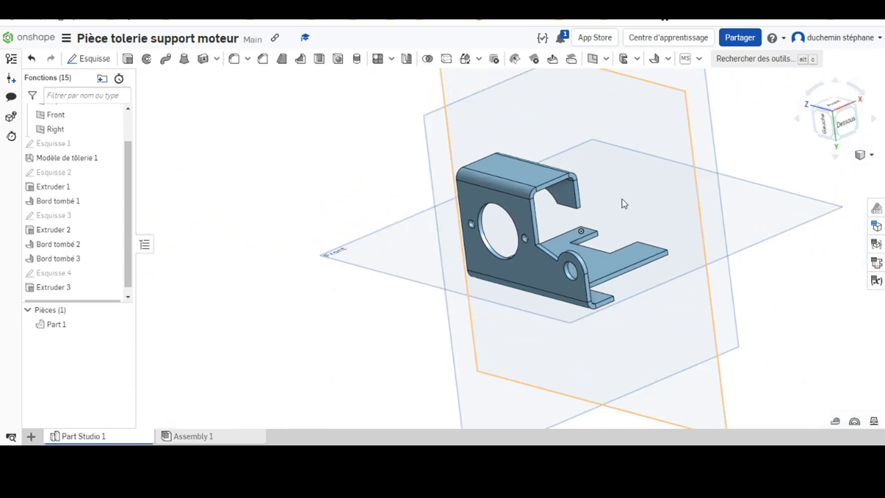
right_drag(623, 202, 599, 188)
scroll(684, 228, up, 3)
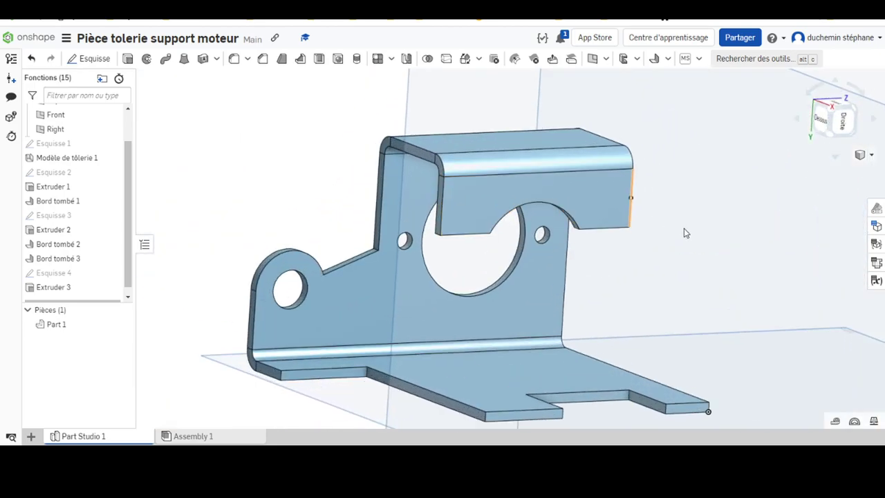
scroll(684, 233, down, 3)
mouse_move(626, 239)
right_down()
mouse_move(505, 235)
mouse_move(511, 361)
right_up()
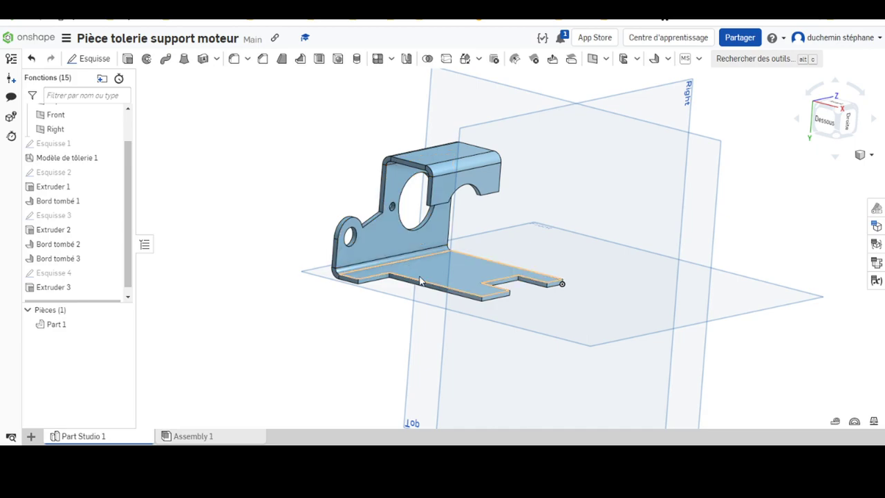
right_drag(415, 271, 371, 257)
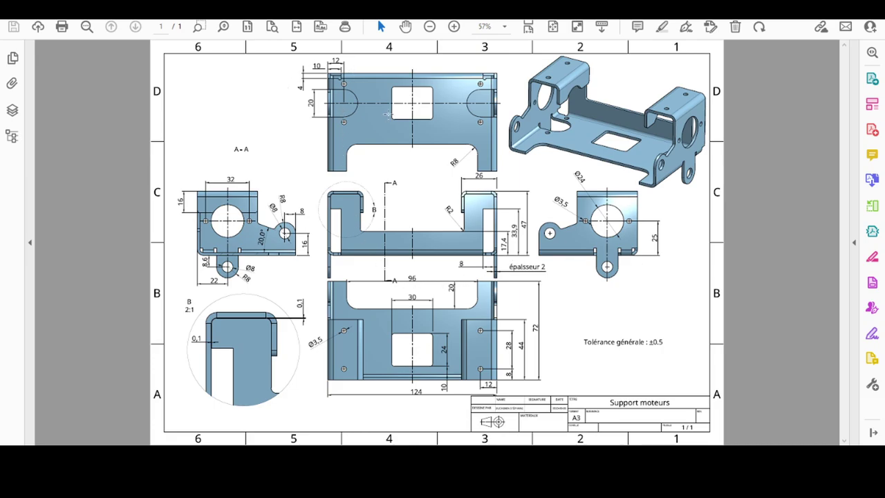
Zoom the drawing onto the wall slot to read its 10, 12, 4 and 20 mm dimensions, then zoom out
ctrl+scroll(256, 75, up, 3)
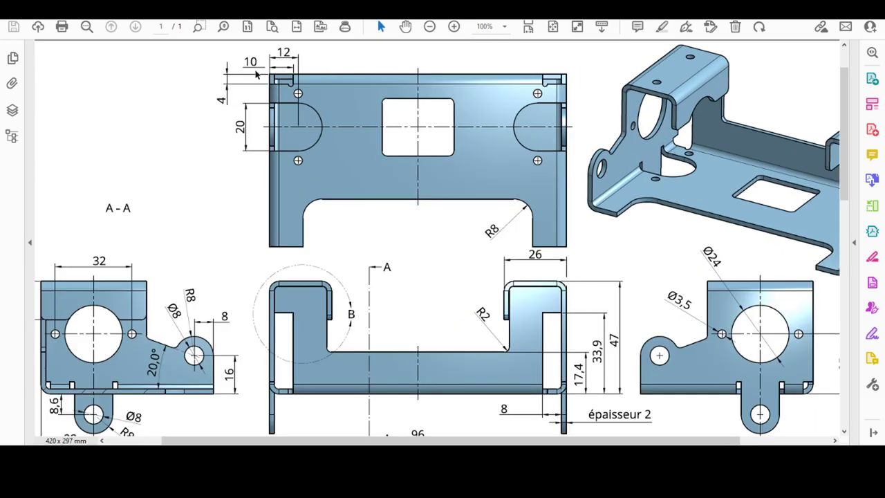
ctrl+scroll(256, 75, up, 3)
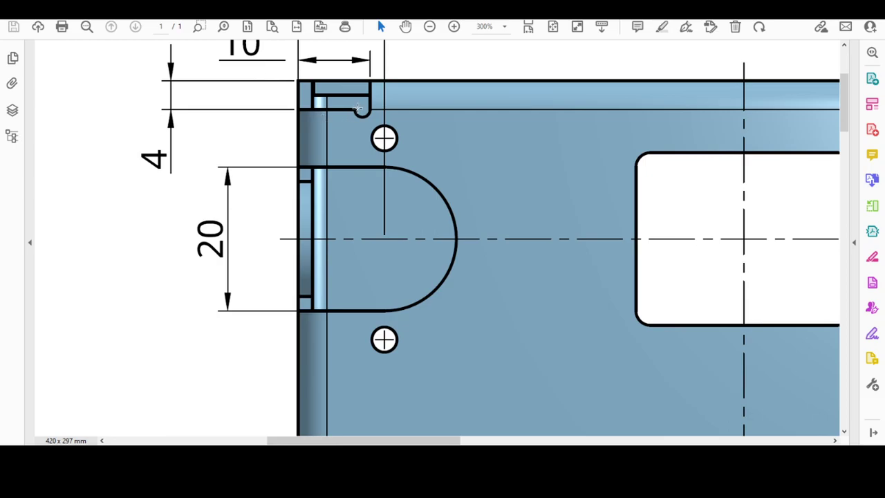
scroll(304, 117, up, 2)
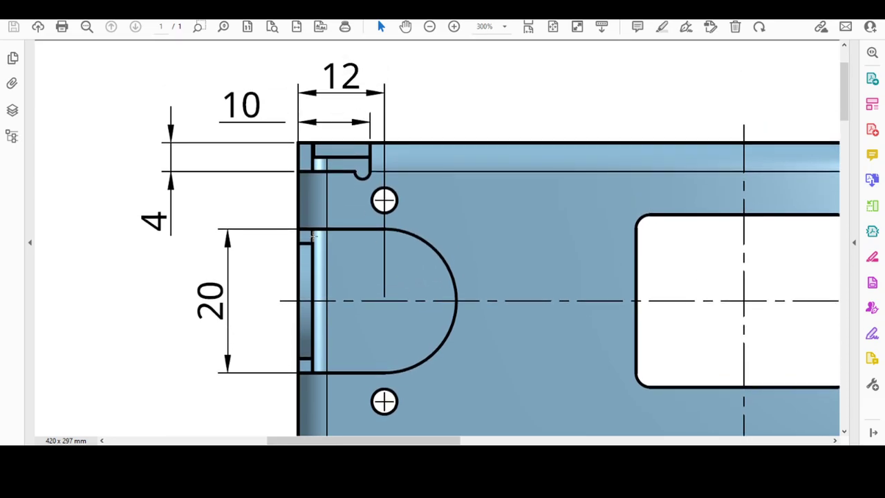
ctrl+scroll(278, 221, down, 1)
ctrl+scroll(279, 221, down, 1)
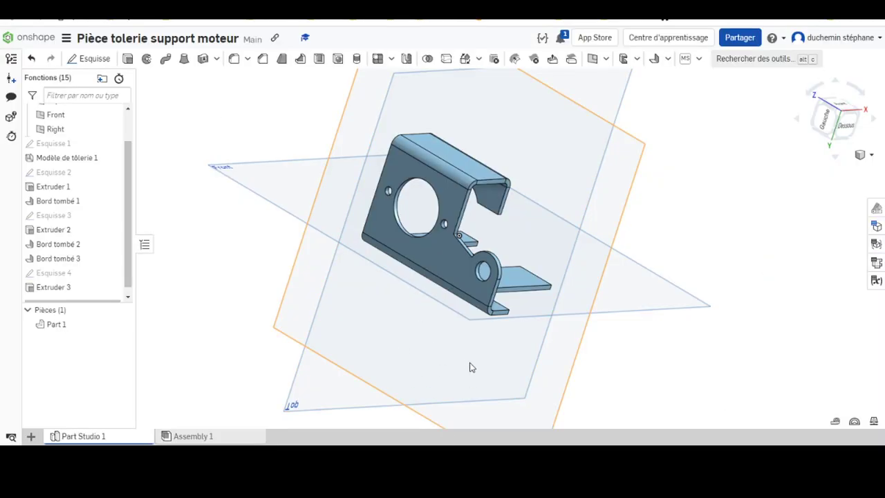
Start Esquisse 5 on the flange face and view it normal to the sketch plane
right_drag(470, 367, 472, 247)
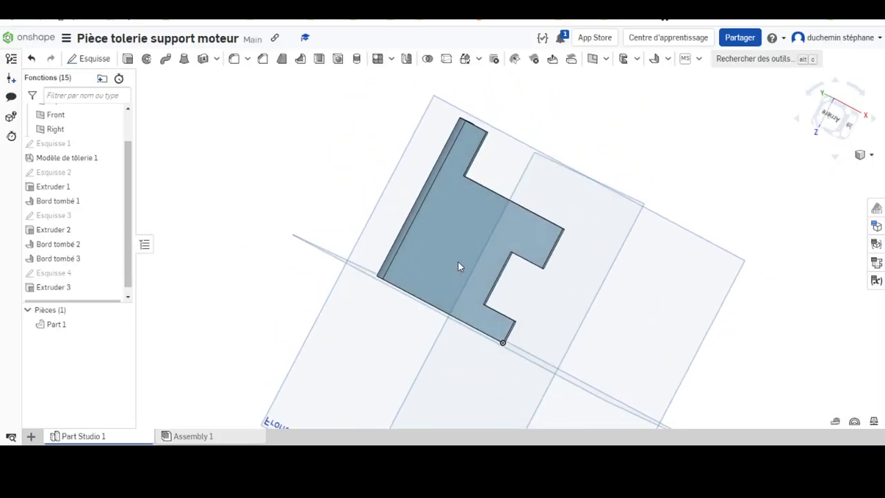
click(472, 246)
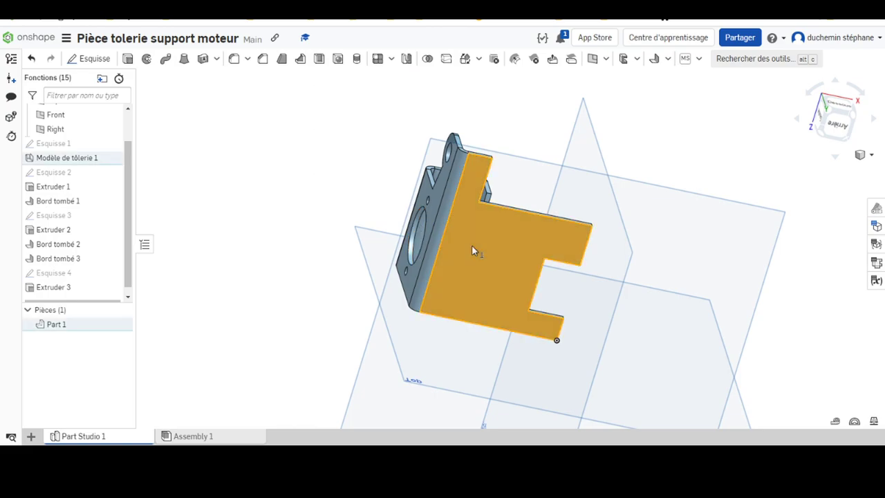
click(100, 64)
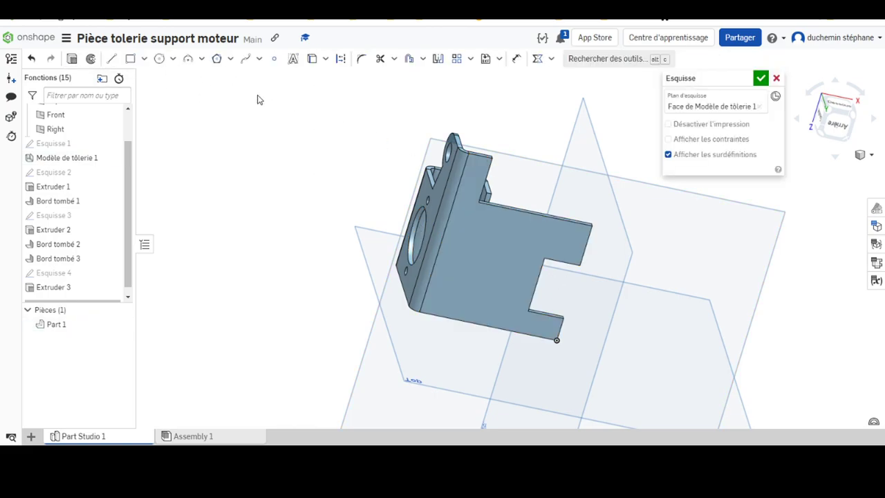
right_click(218, 201)
click(257, 292)
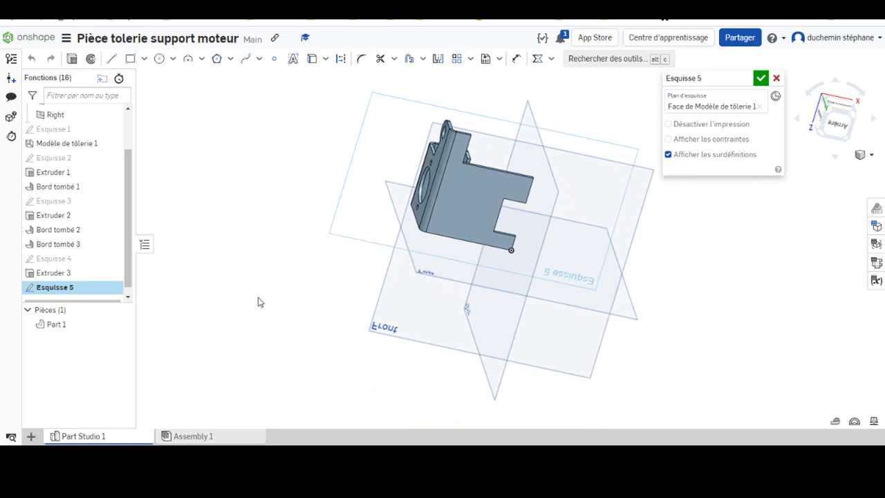
right_click(268, 225)
click(302, 328)
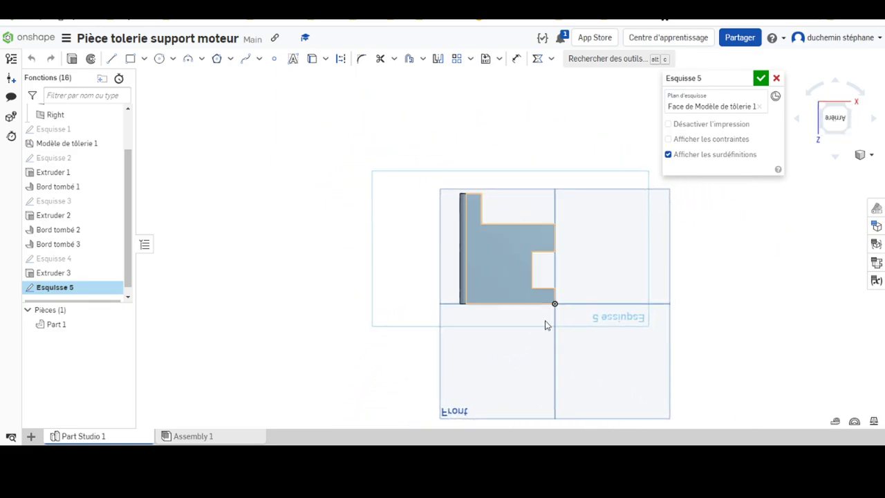
Zoom in on the flange and pick the Line tool for the slot
scroll(559, 274, down, 2)
scroll(599, 278, up, 2)
scroll(484, 274, up, 2)
scroll(408, 242, up, 1)
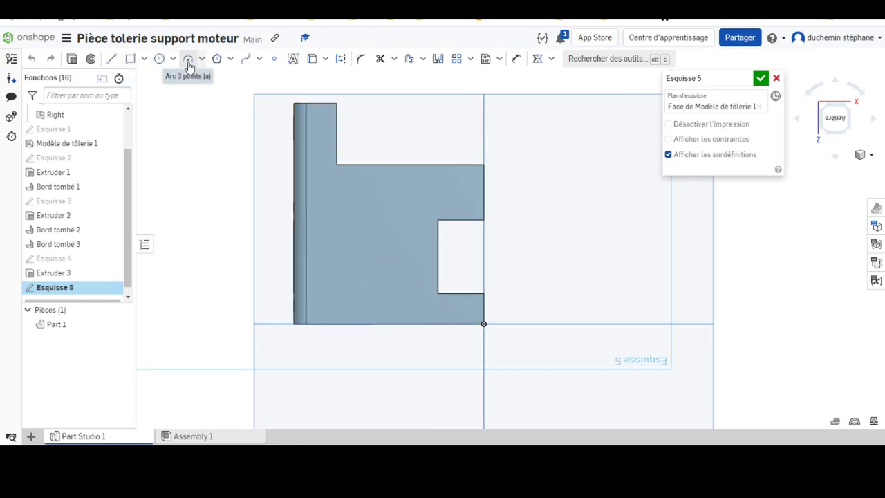
click(200, 61)
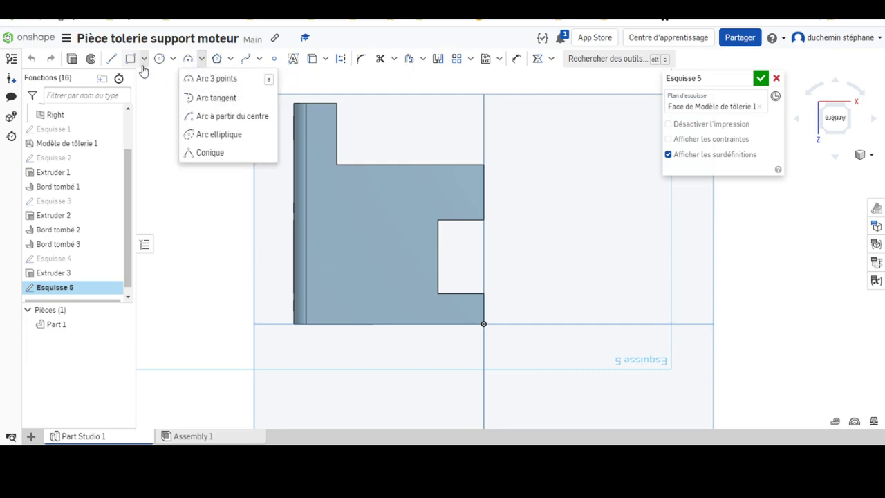
click(112, 58)
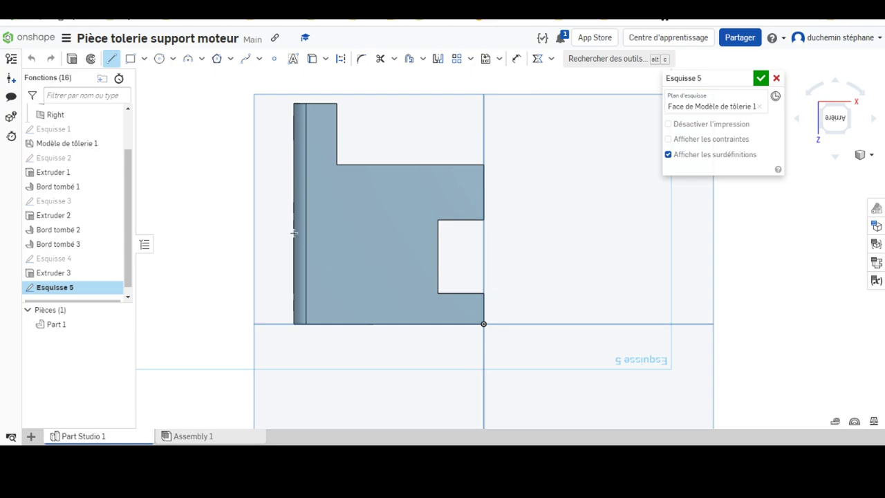
Sketch the slot's top line, tangent rounded end and bottom line back to the flange edge
click(294, 233)
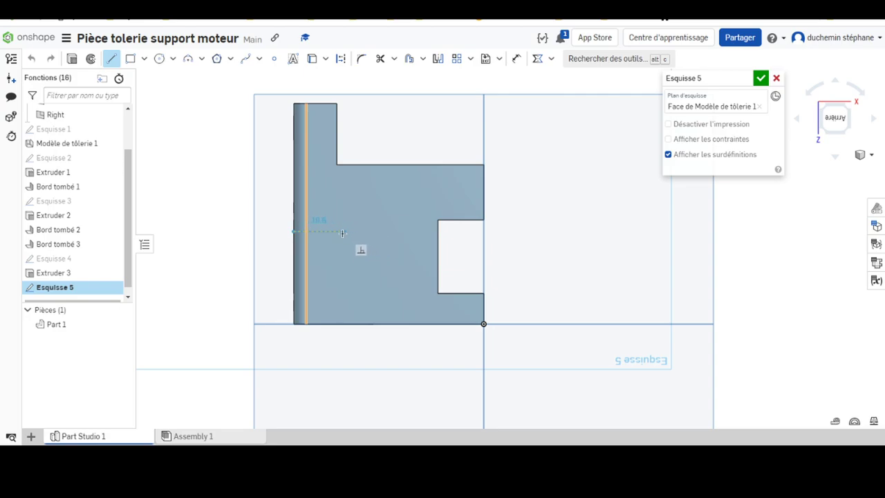
click(343, 232)
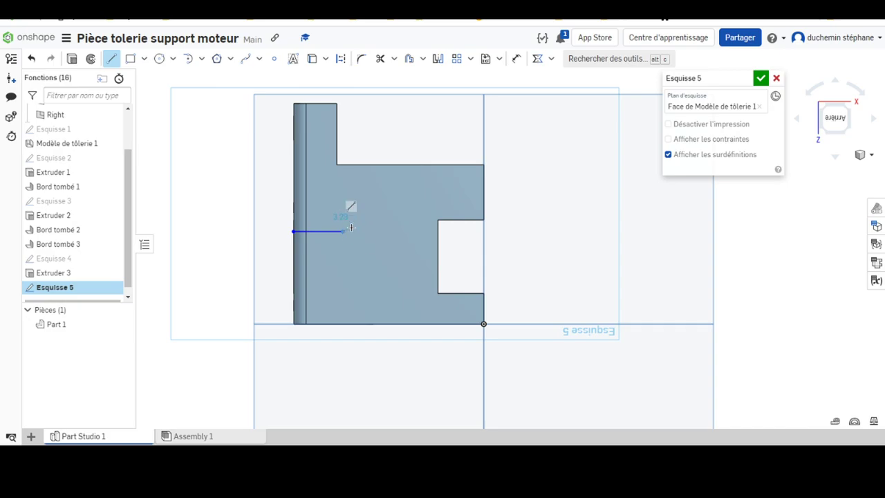
key(t)
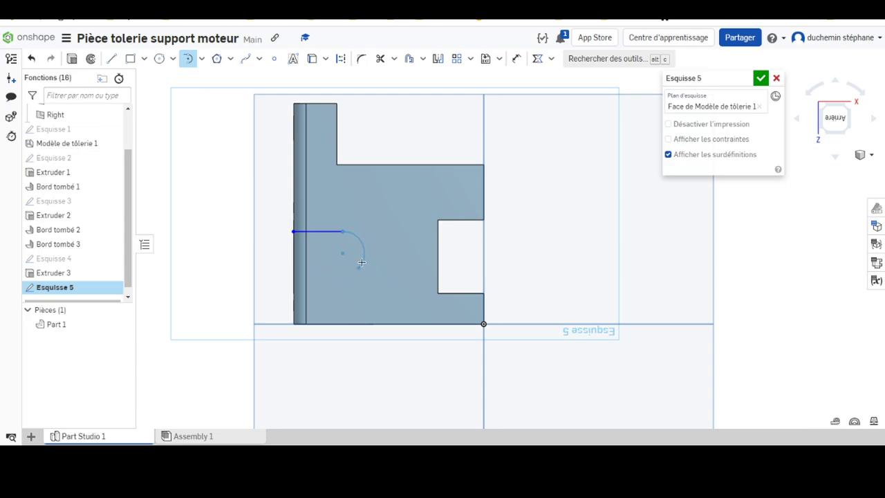
key(Escape)
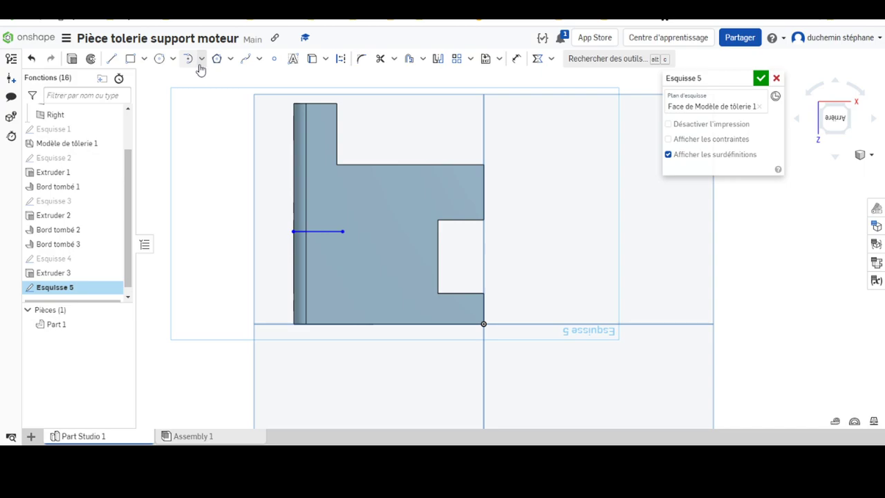
click(200, 61)
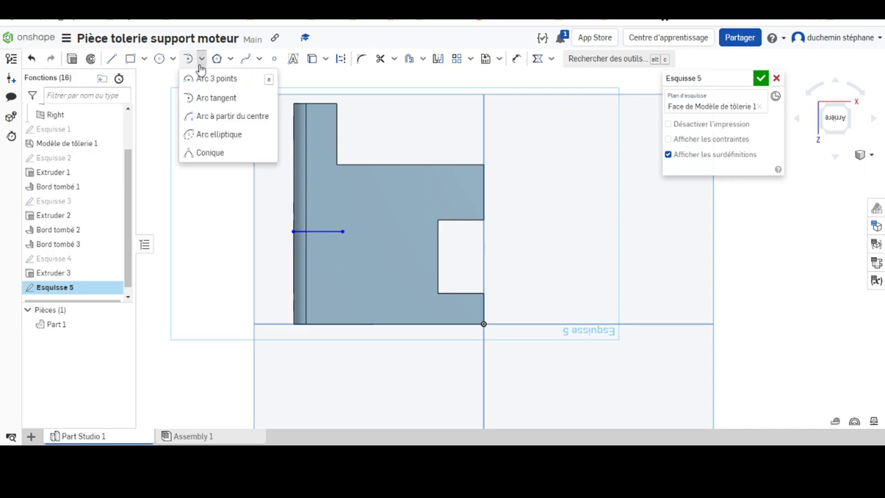
click(215, 98)
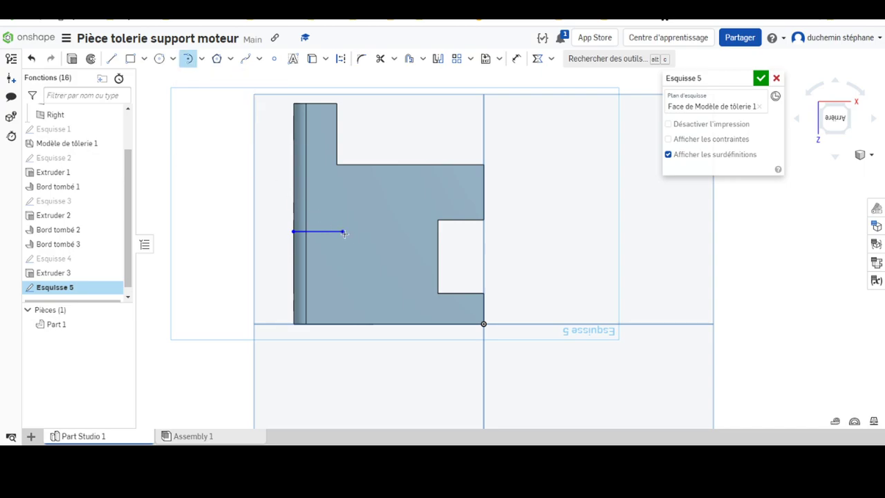
click(339, 276)
click(111, 59)
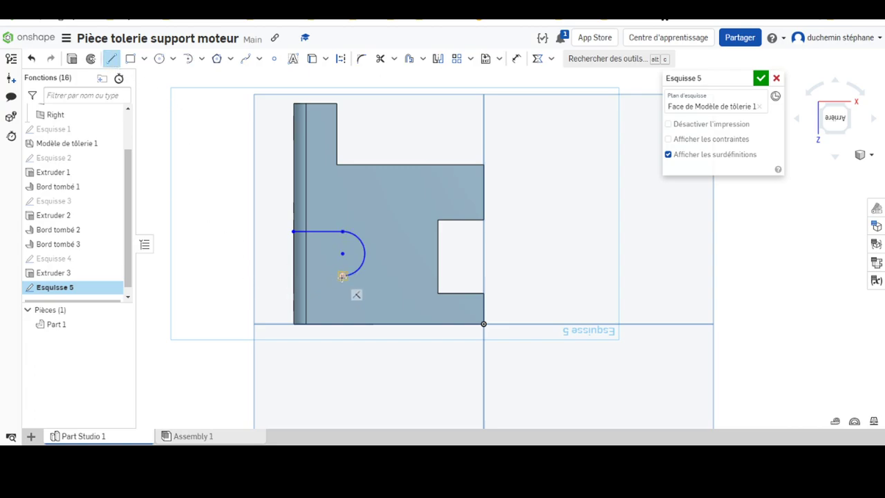
drag(342, 276, 294, 276)
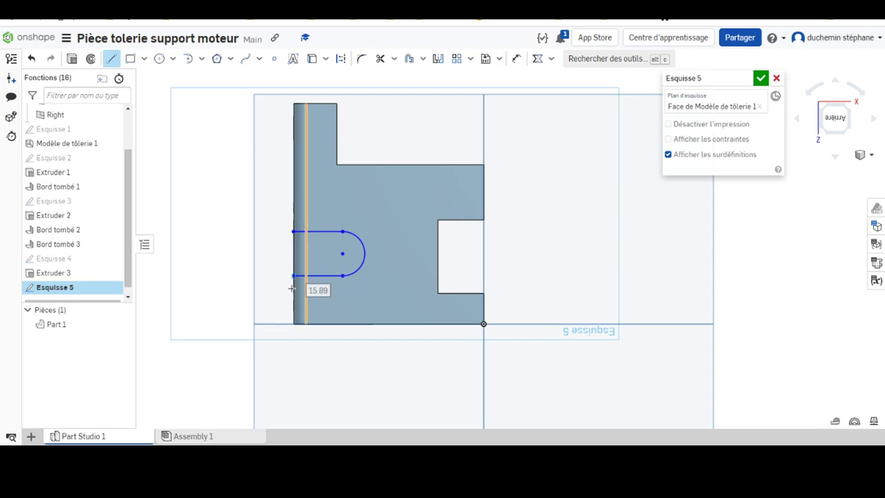
Close the slot profile along the left edge, delete picked slot geometry and restretch the slot
key(t)
key(Escape)
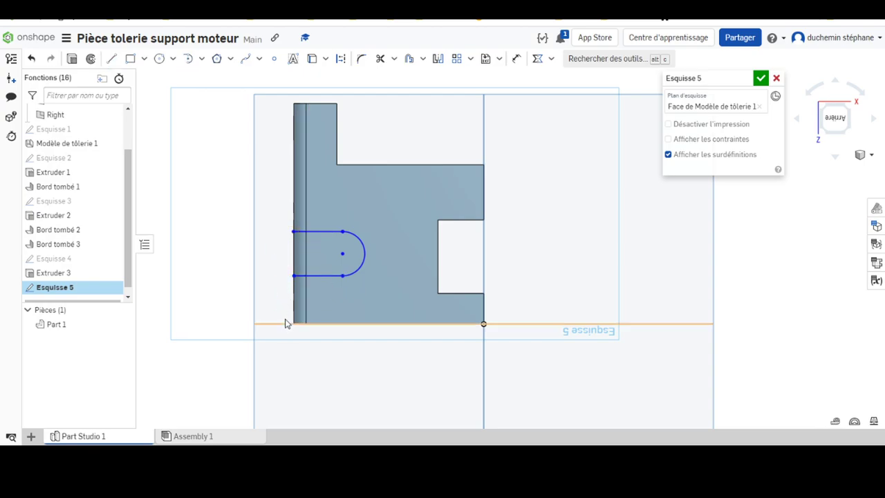
click(111, 58)
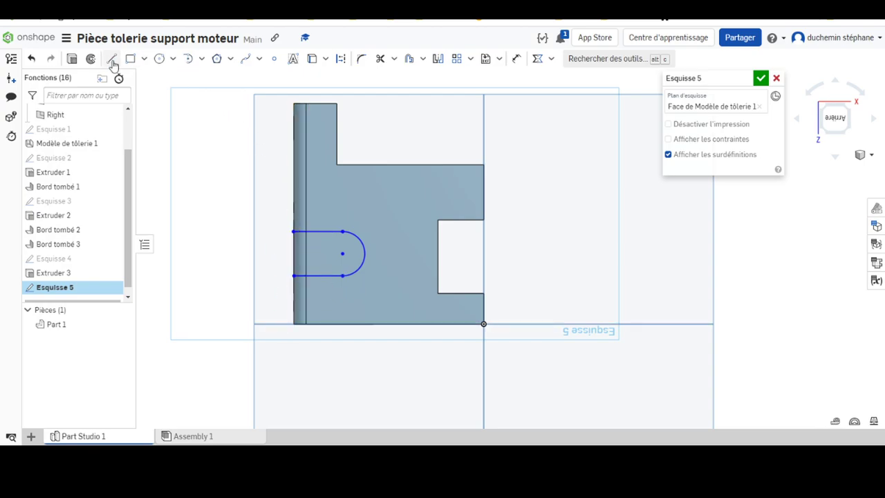
click(294, 276)
click(294, 232)
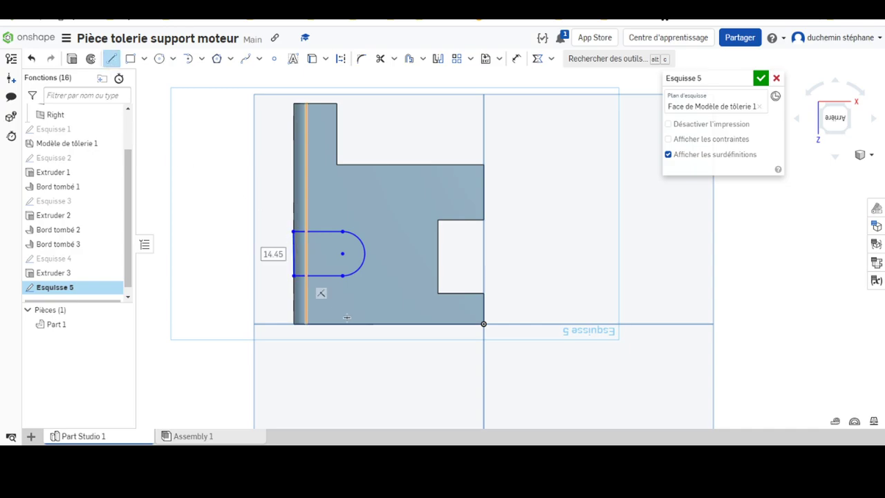
key(Escape)
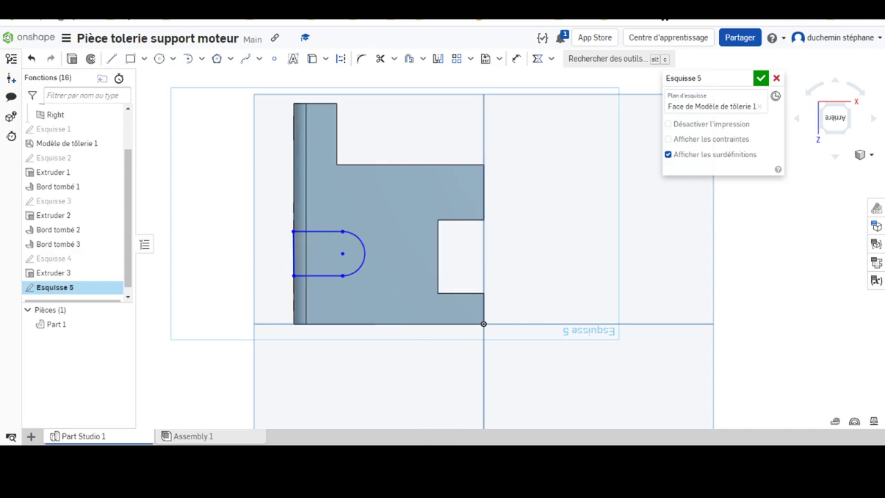
click(342, 253)
key(Delete)
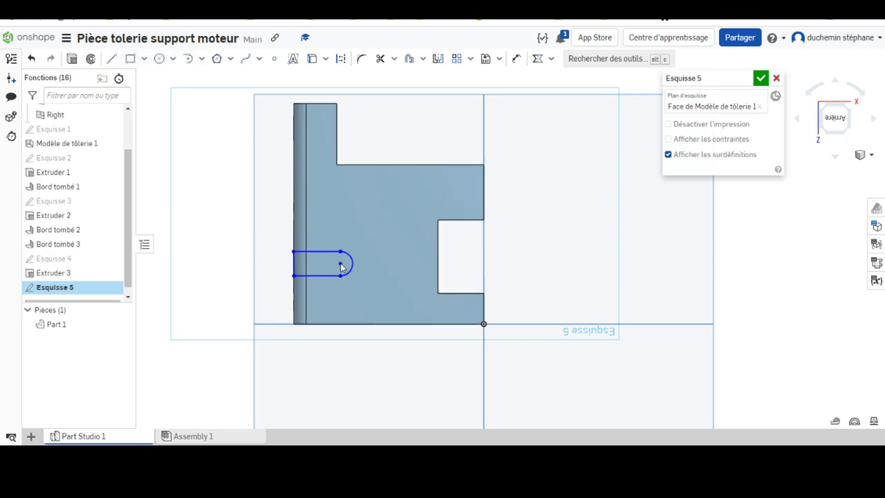
drag(342, 293, 341, 255)
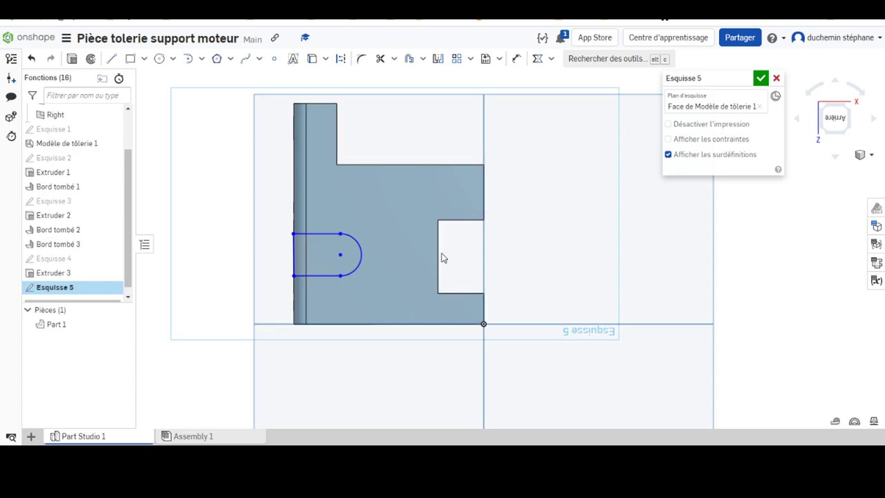
Draw a construction centreline from the notch edge to the arc centre and make it horizontal
click(112, 59)
click(340, 59)
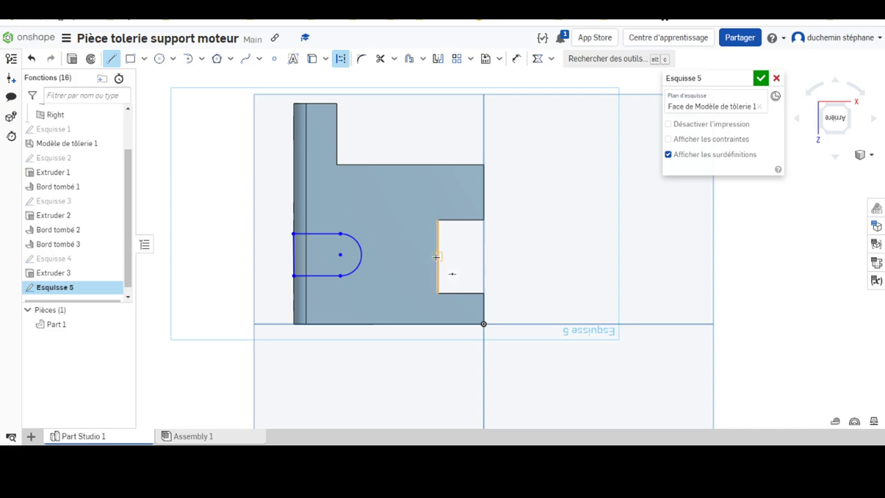
drag(437, 256, 340, 255)
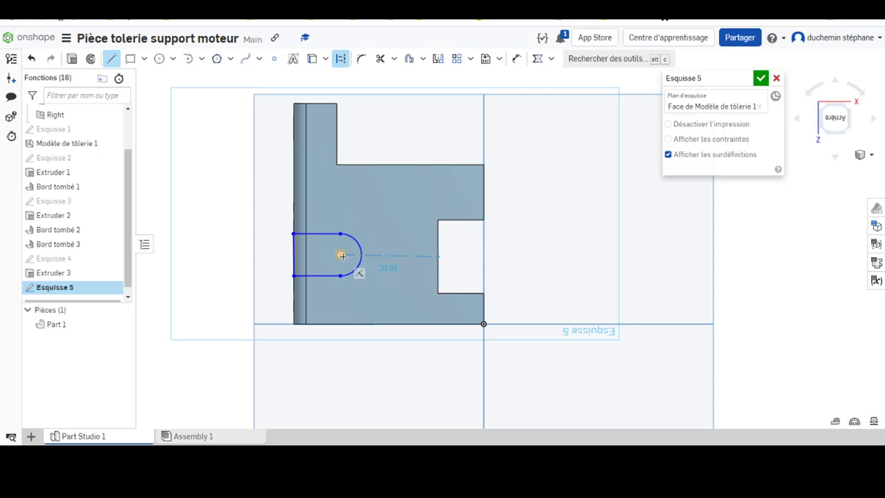
key(Escape)
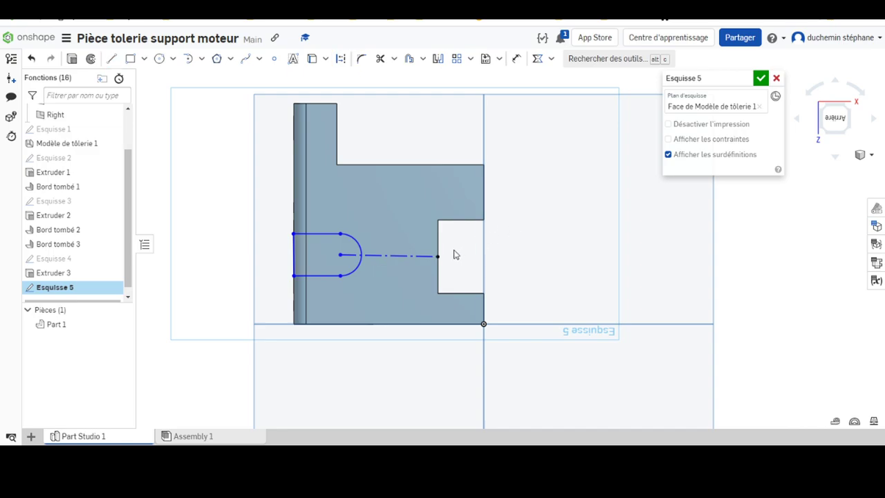
click(395, 255)
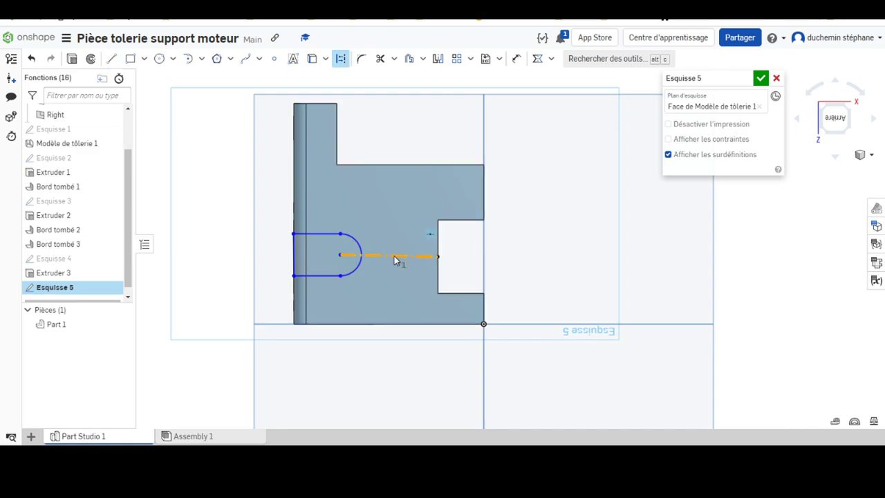
click(550, 61)
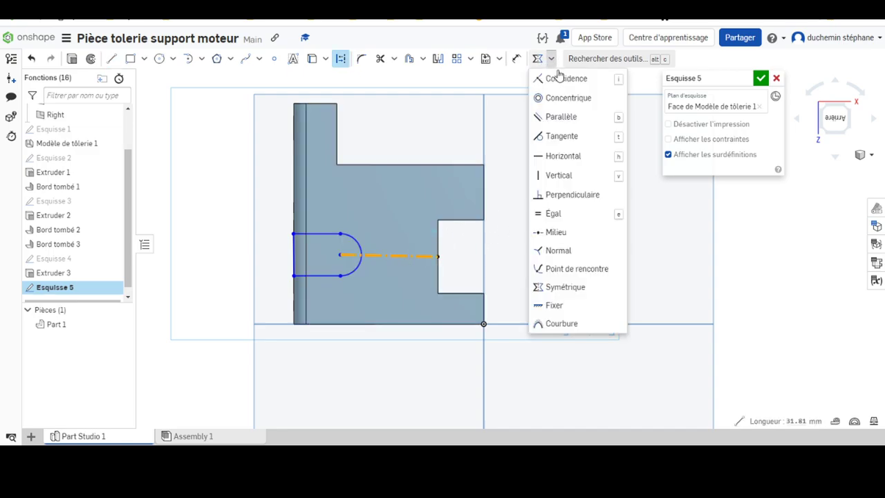
click(565, 157)
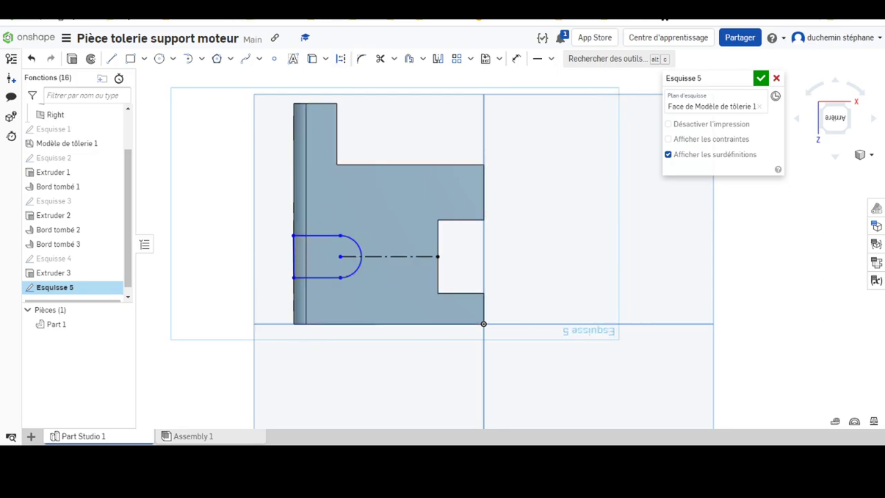
key(alt+Tab)
Read the U-slot dimensions on the PDF drawing, then return to the Onshape sketch
scroll(329, 227, up, 1)
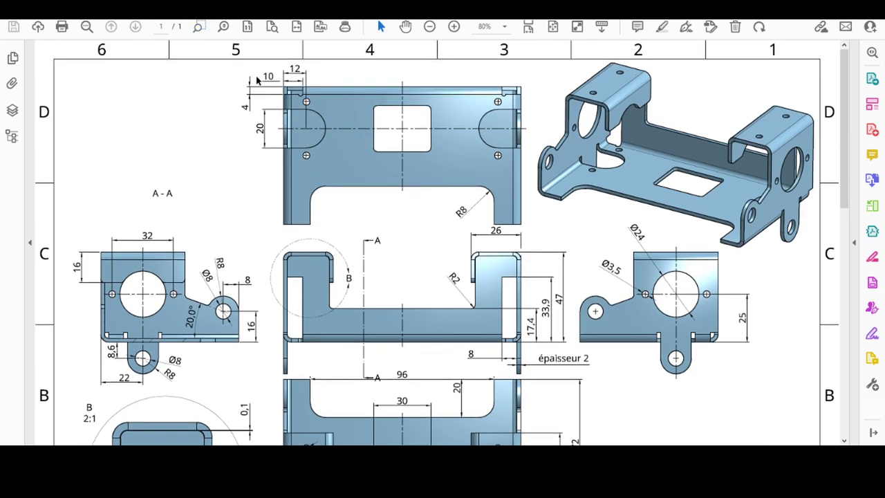
key(alt+Tab)
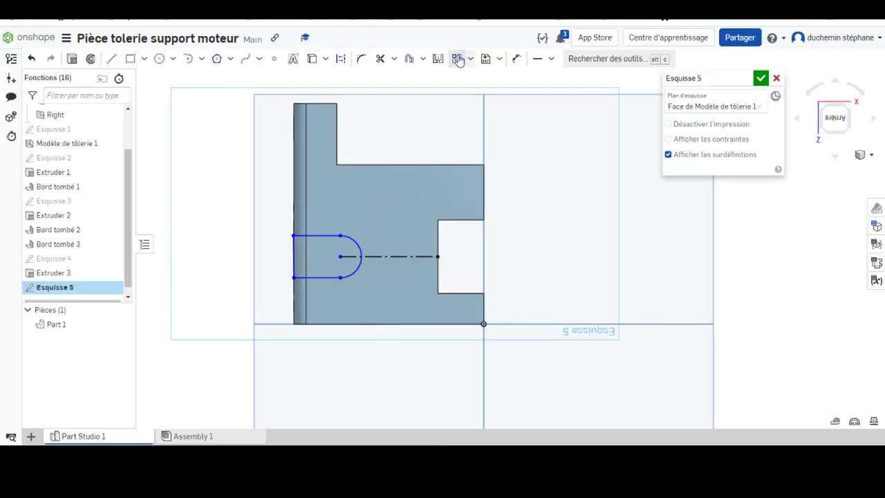
Dimension the slot's left vertical line to 20 mm high
click(517, 58)
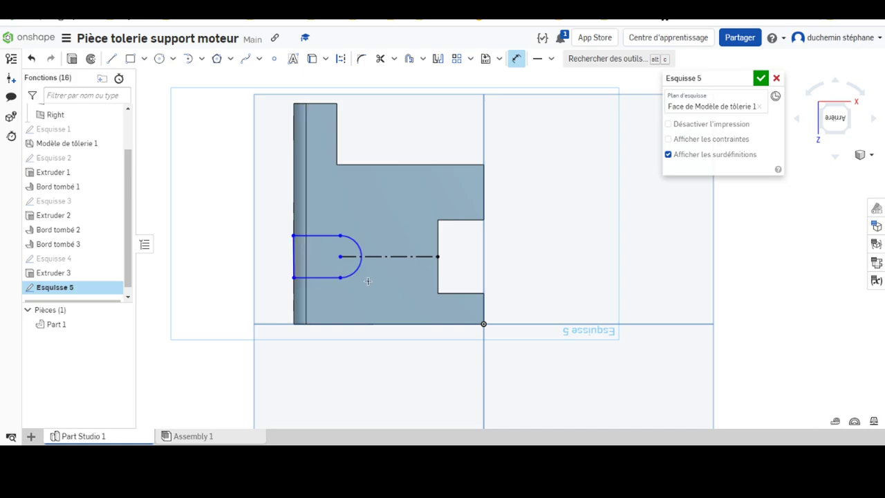
click(286, 264)
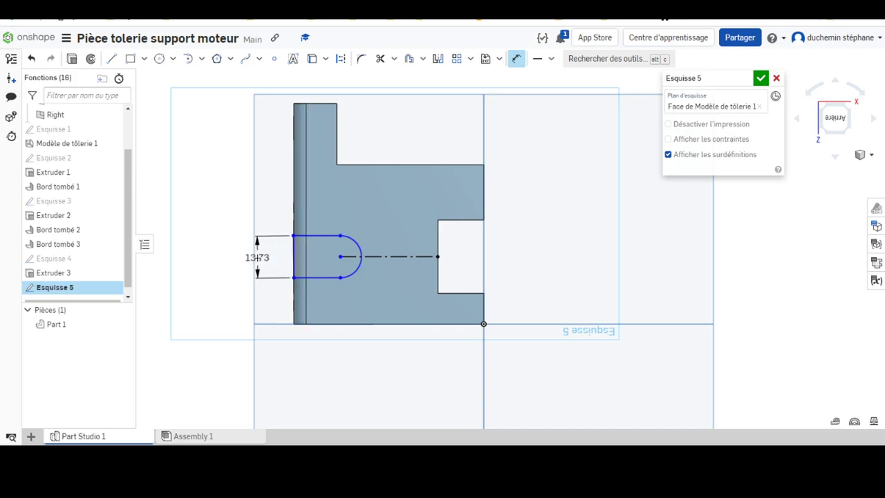
click(258, 258)
text(28)
key(Return)
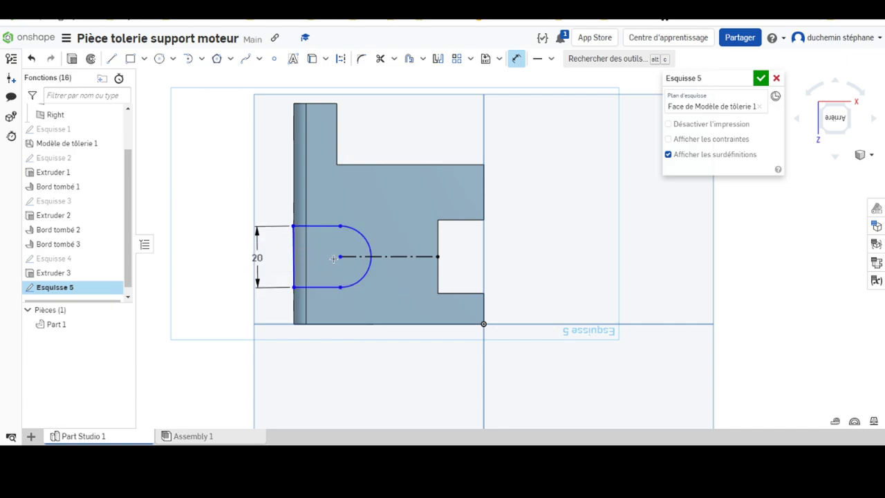
Dimension the arc centre 12 mm horizontally from the slot's left line
click(292, 263)
click(340, 287)
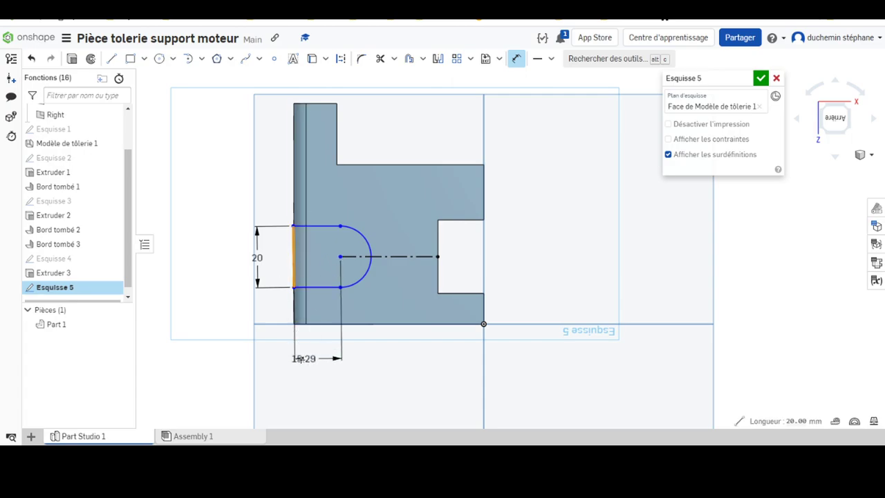
click(311, 362)
text(2)
key(Return)
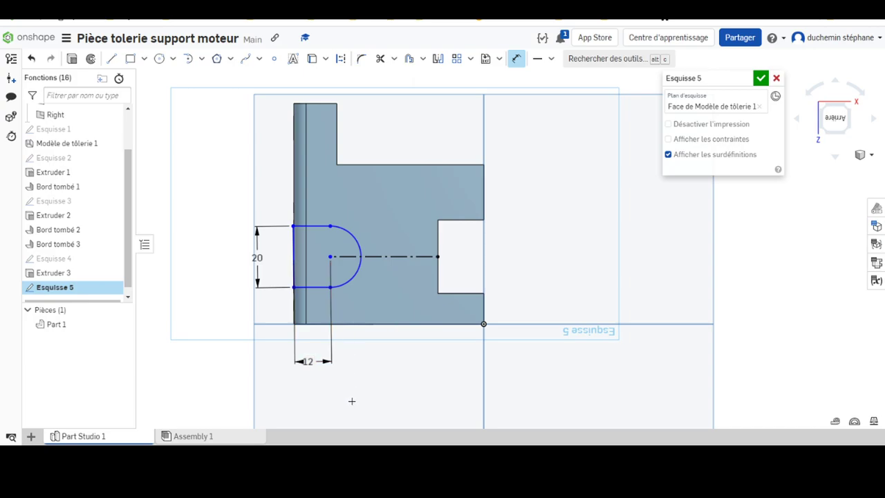
scroll(308, 359, down, 3)
scroll(301, 275, up, 5)
scroll(302, 274, up, 3)
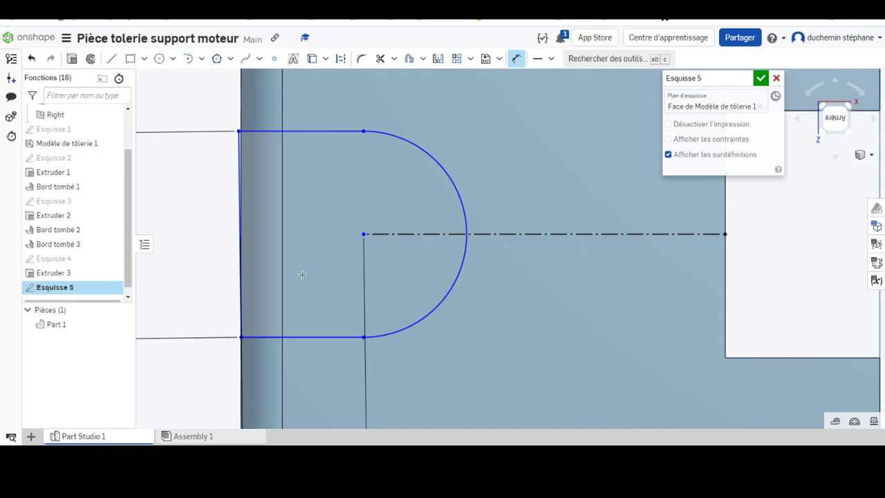
key(Escape)
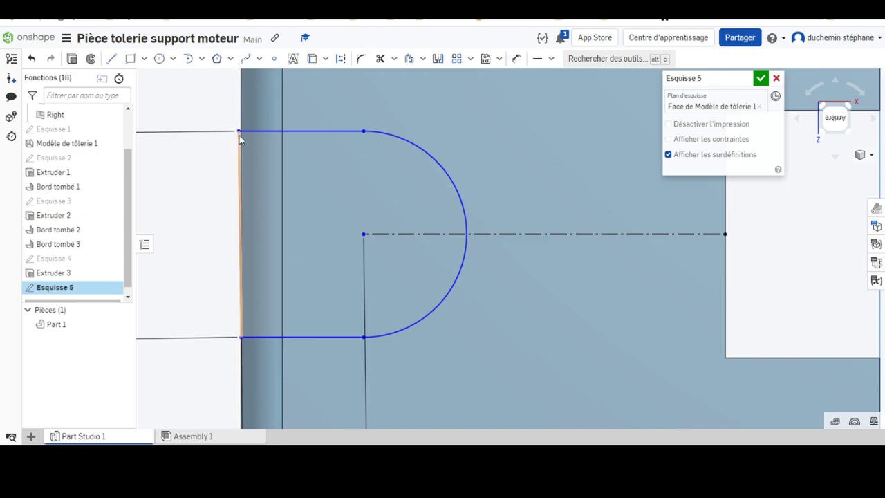
Shift the slot profile left and make its lower-left corner coincident with the flange's outer edge
mouse_move(239, 131)
mouse_down()
mouse_move(196, 146)
mouse_move(242, 140)
mouse_up()
key(d)
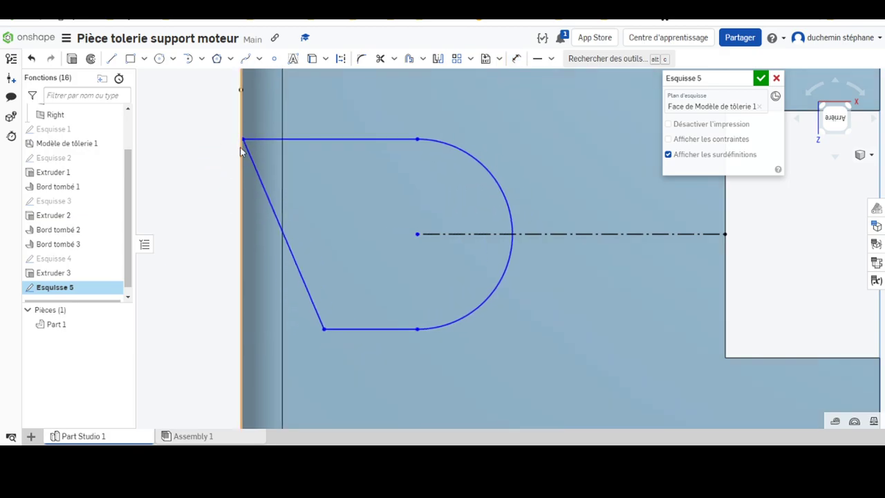
click(253, 175)
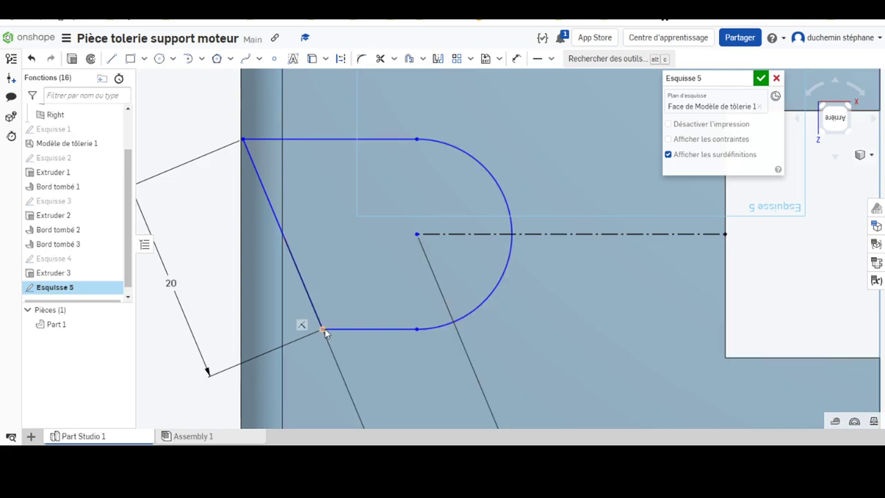
drag(324, 330, 218, 326)
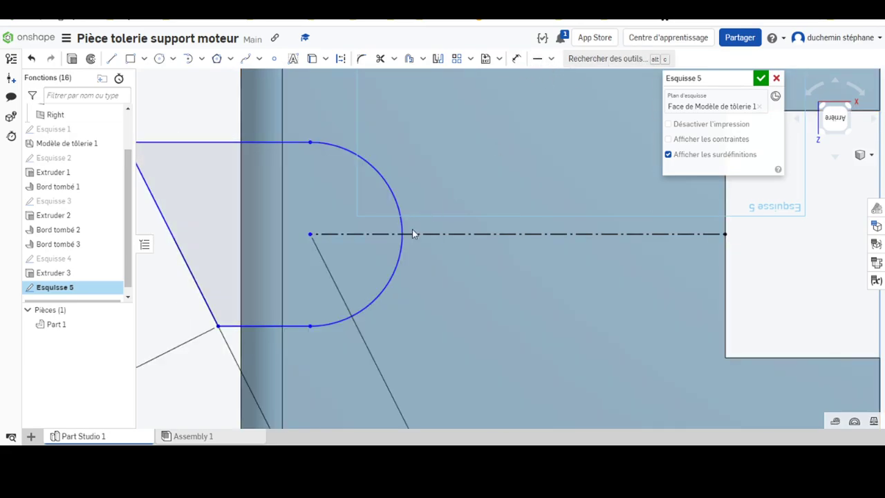
click(218, 326)
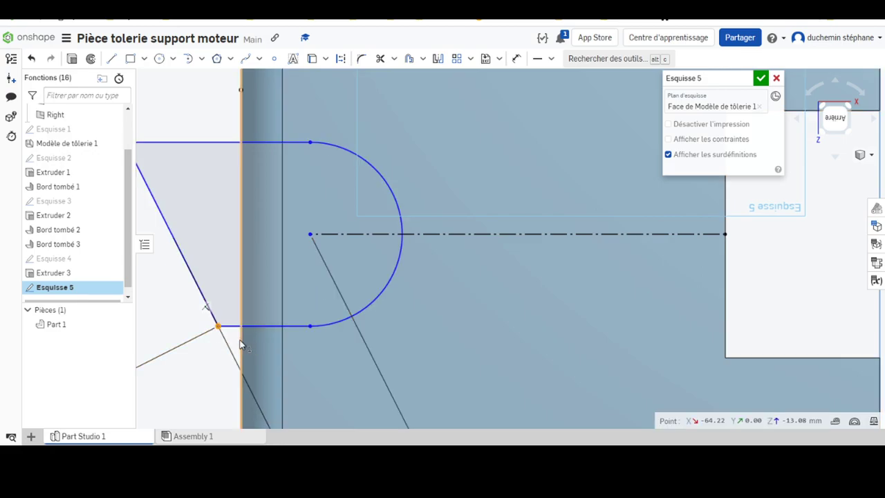
click(240, 344)
click(551, 59)
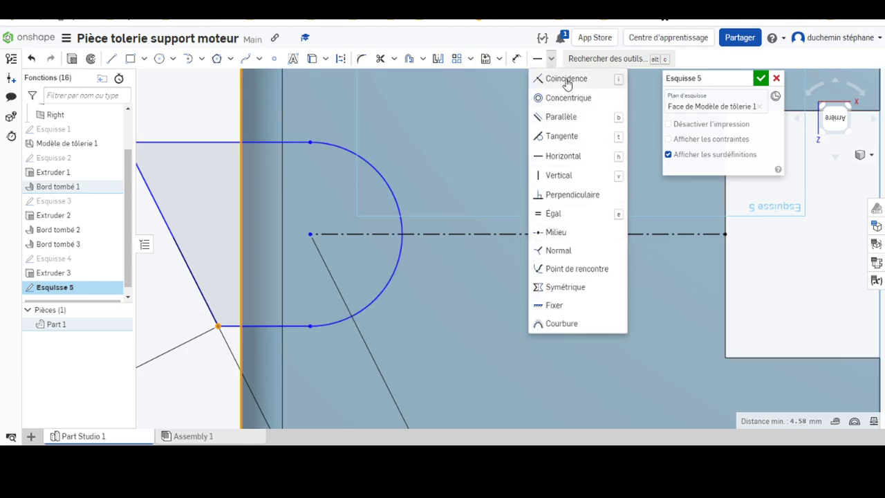
click(567, 80)
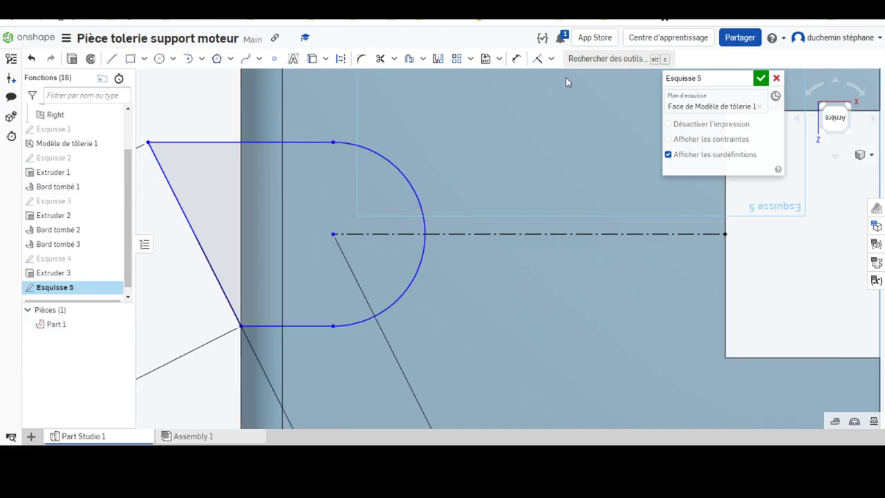
Make the slot's top-left corner coincident with the flange's outer edge
click(147, 142)
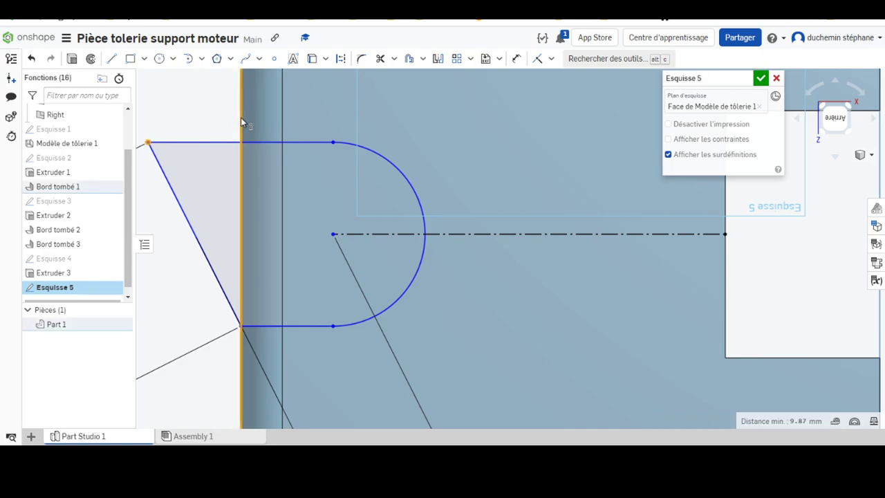
click(241, 123)
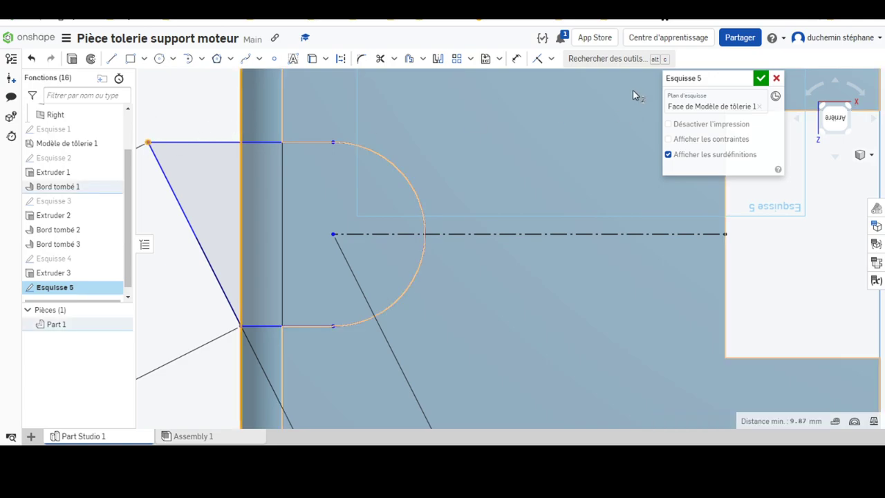
click(538, 61)
scroll(392, 290, up, 3)
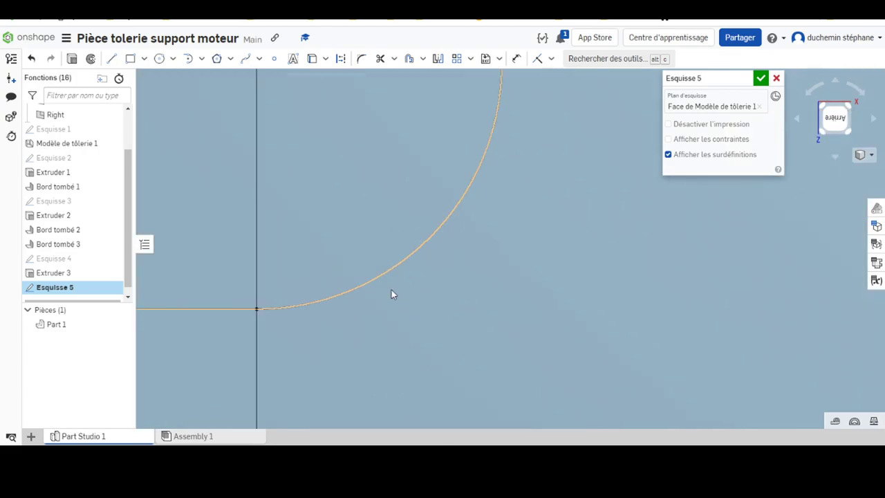
scroll(314, 262, down, 2)
scroll(314, 263, down, 3)
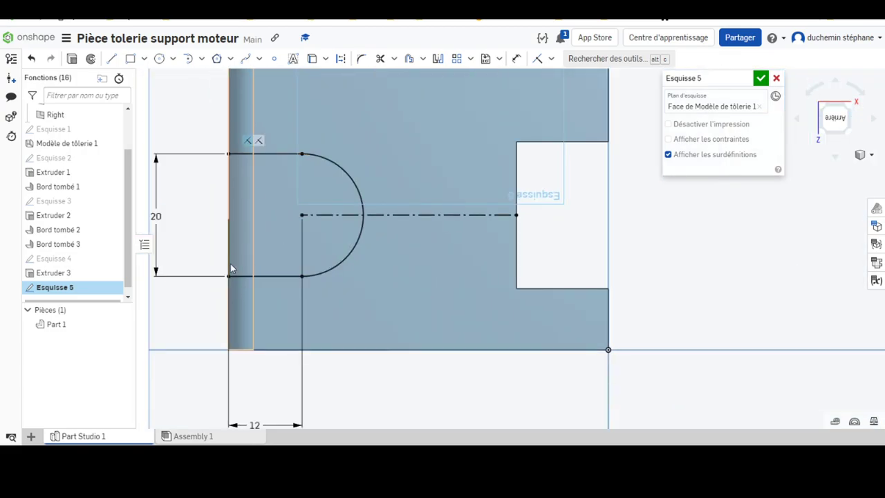
scroll(232, 246, down, 2)
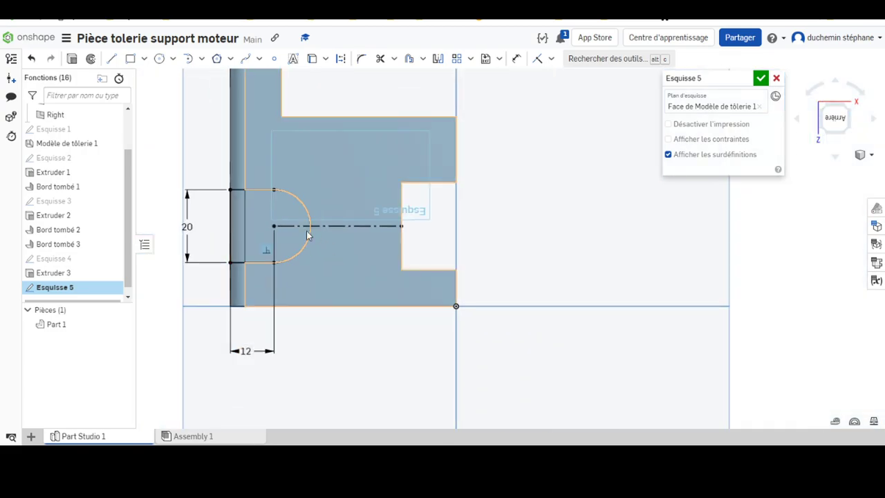
scroll(291, 149, up, 2)
scroll(255, 236, down, 2)
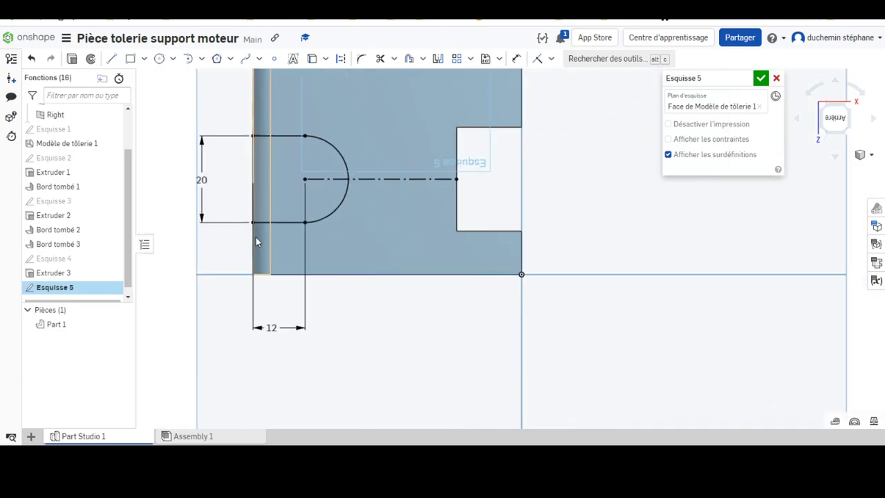
scroll(268, 202, down, 2)
middle_drag(267, 198, 329, 221)
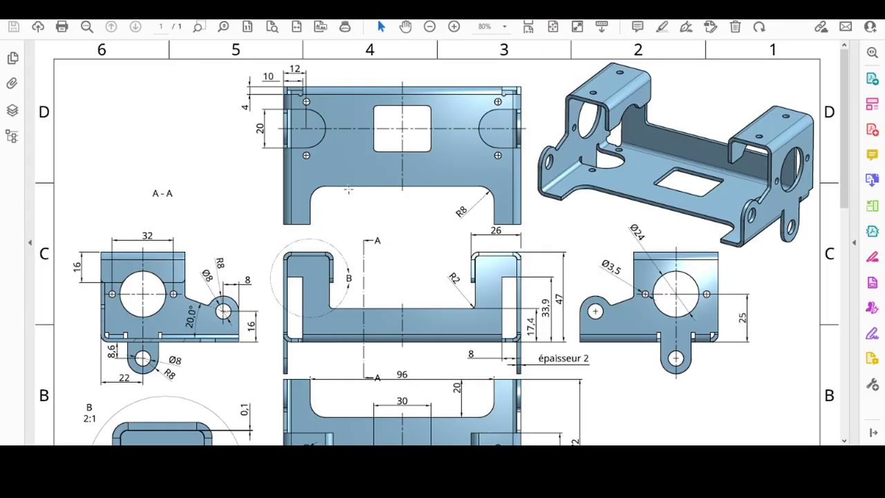
ctrl+scroll(296, 102, up, 4)
ctrl+scroll(295, 101, up, 2)
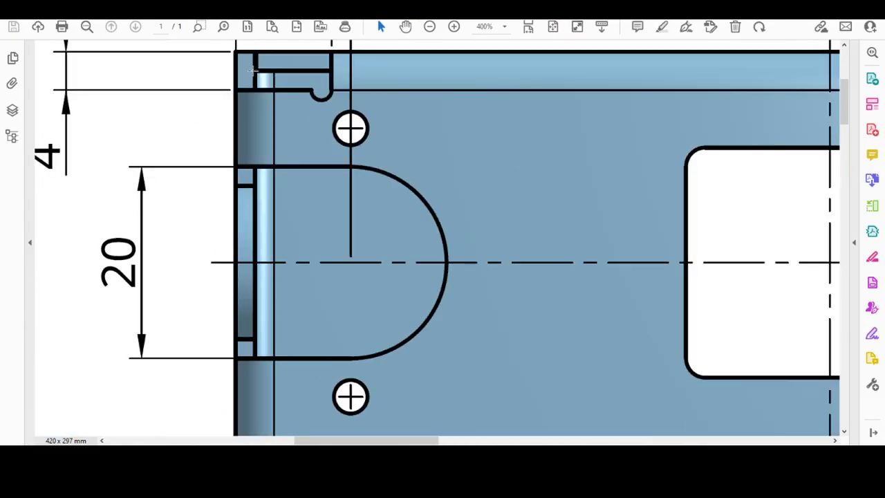
scroll(276, 124, up, 1)
scroll(274, 128, up, 1)
scroll(270, 131, up, 1)
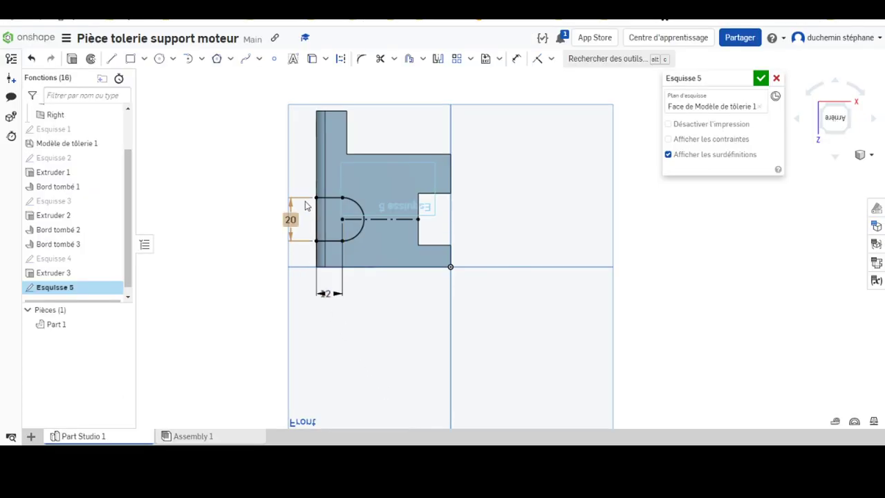
Draw a small notch rectangle near the flange's corner
click(130, 59)
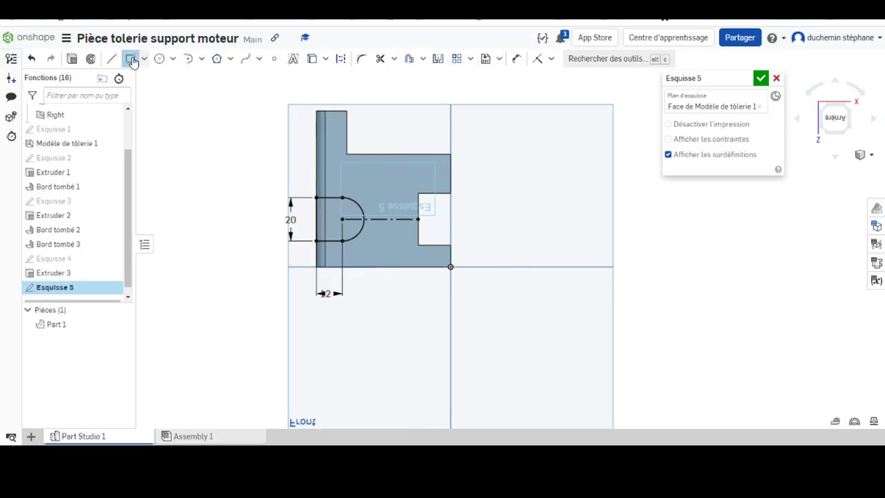
scroll(325, 275, down, 1)
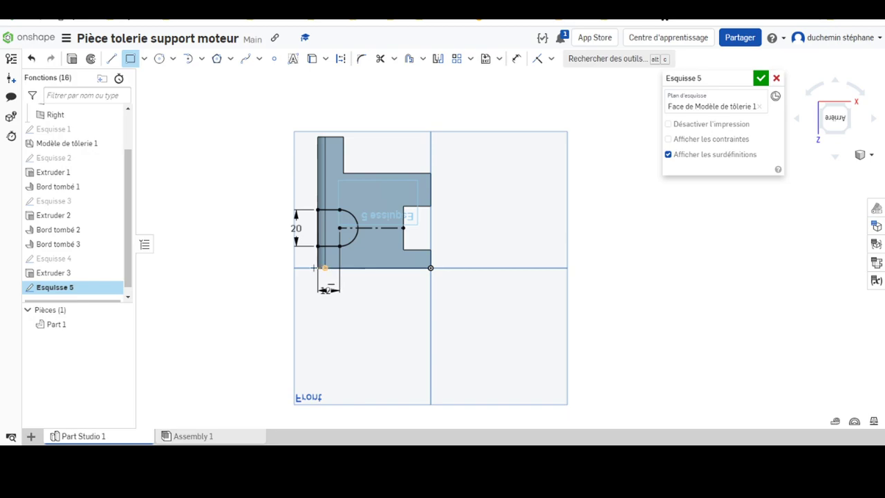
scroll(324, 267, up, 5)
scroll(311, 269, up, 4)
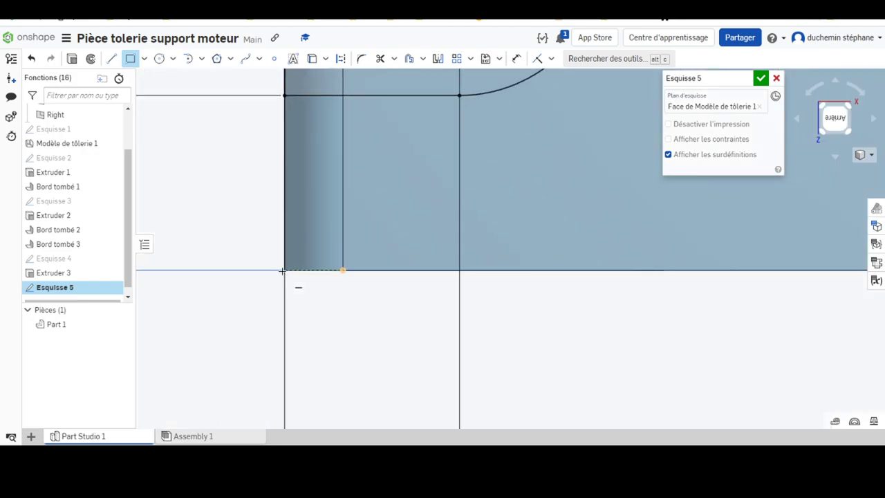
click(425, 186)
click(307, 247)
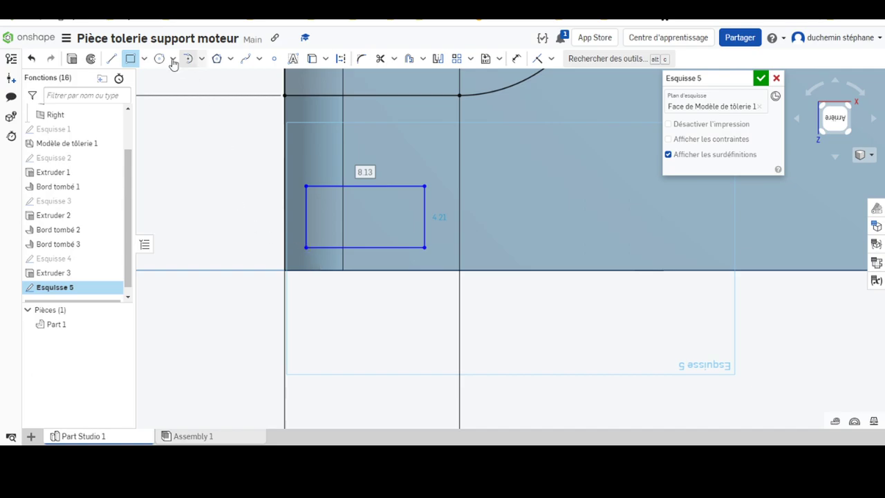
click(130, 58)
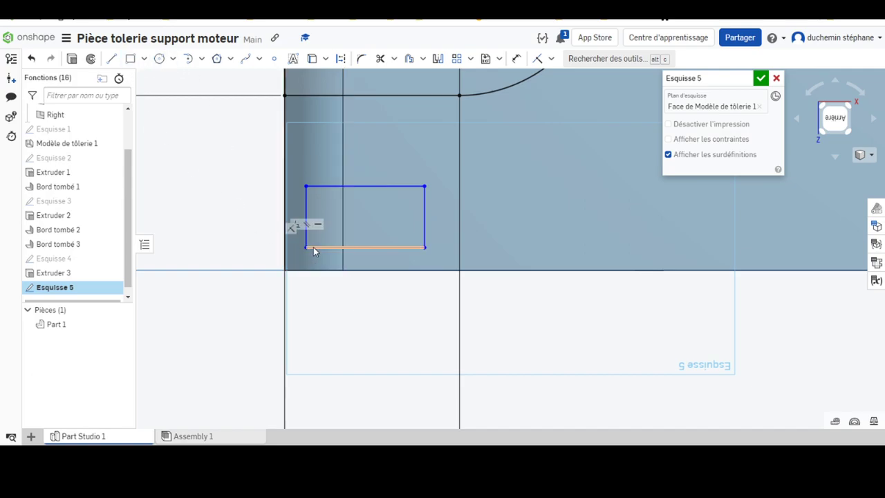
Select the notch rectangle's corner point together with the flange corner vertex
click(306, 247)
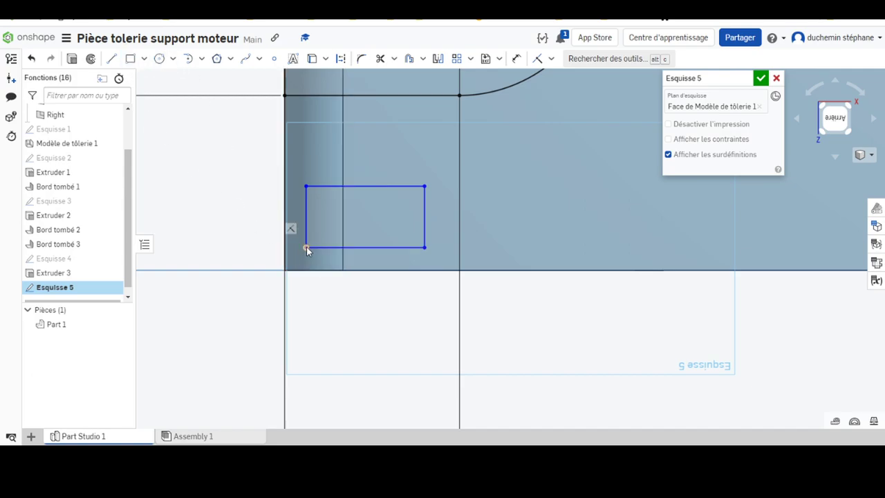
click(283, 273)
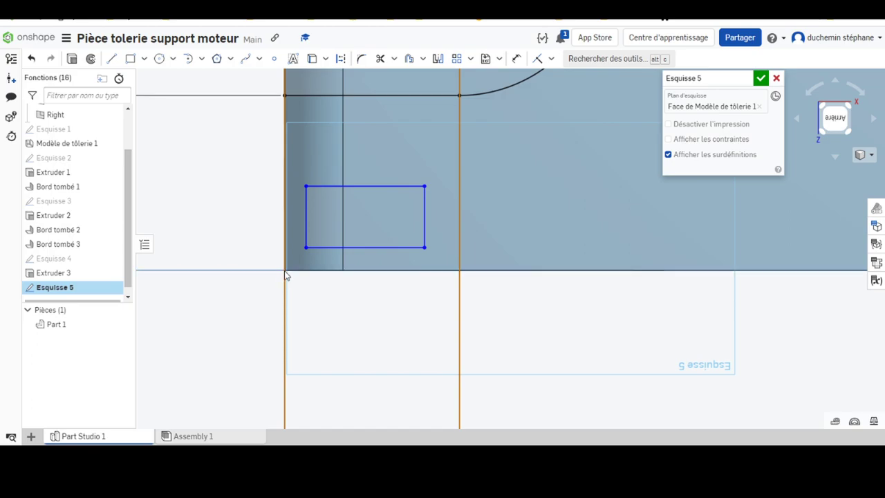
scroll(281, 274, up, 2)
scroll(279, 274, up, 3)
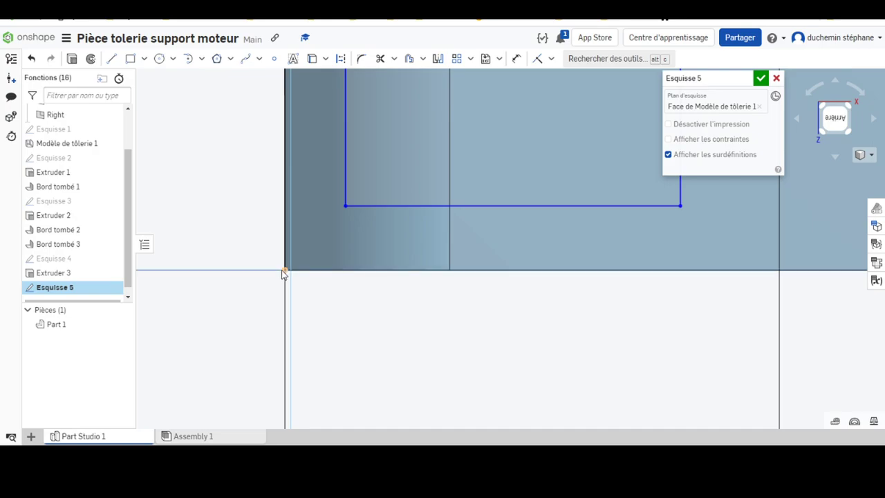
click(285, 270)
click(345, 206)
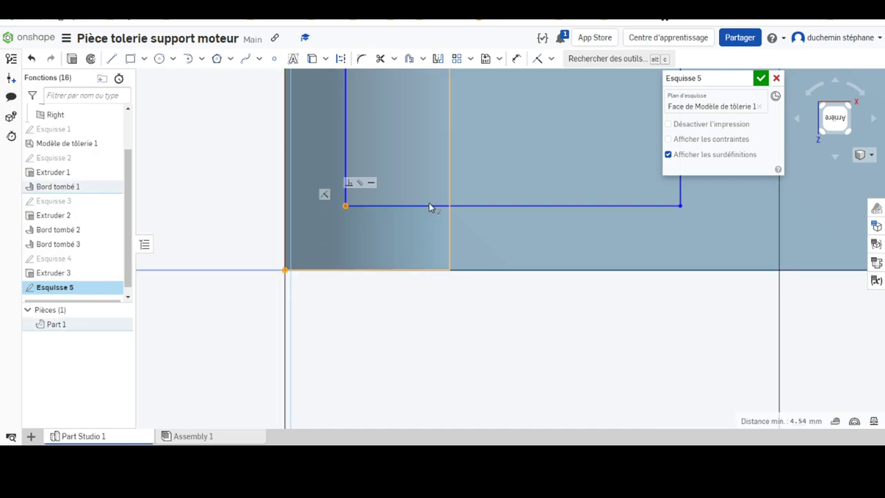
Make the notch rectangle's corner coincident with the flange corner
click(538, 60)
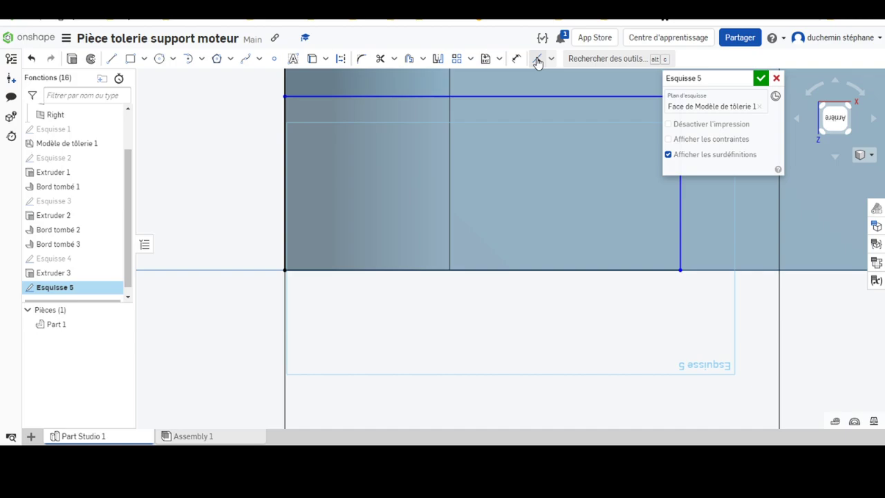
scroll(529, 141, up, 3)
scroll(466, 159, down, 3)
scroll(474, 207, down, 2)
scroll(559, 158, down, 1)
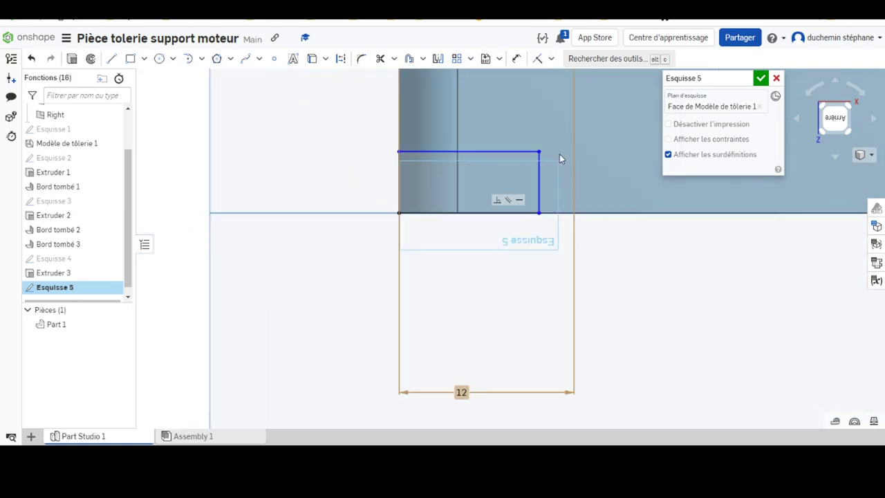
Dimension the notch rectangle's top edge to 10 mm and left edge to 4 mm
click(517, 59)
click(468, 152)
click(476, 293)
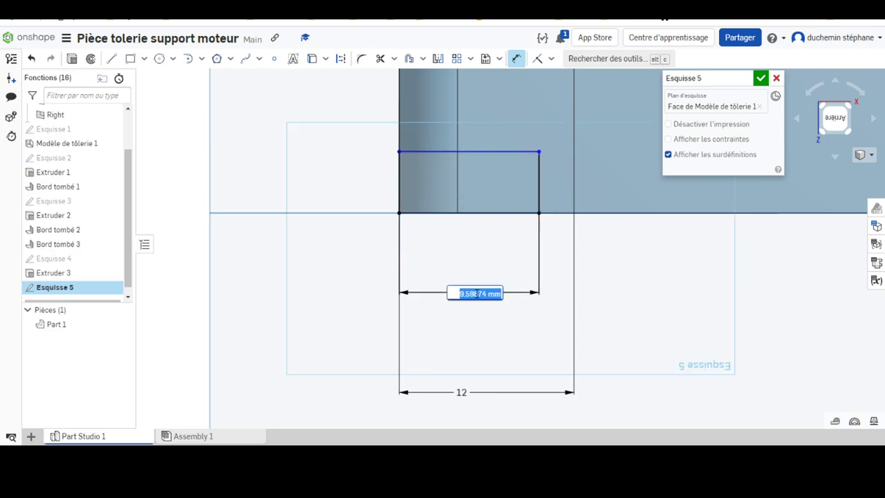
text(20)
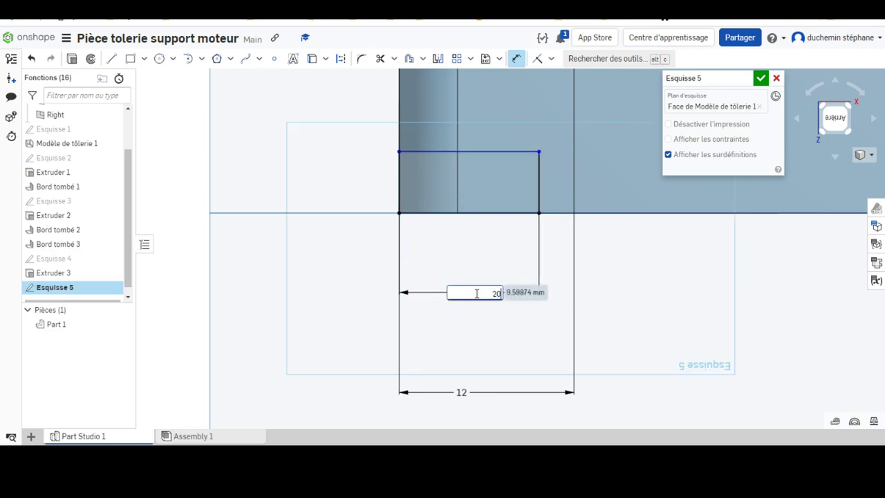
text(0)
key(Return)
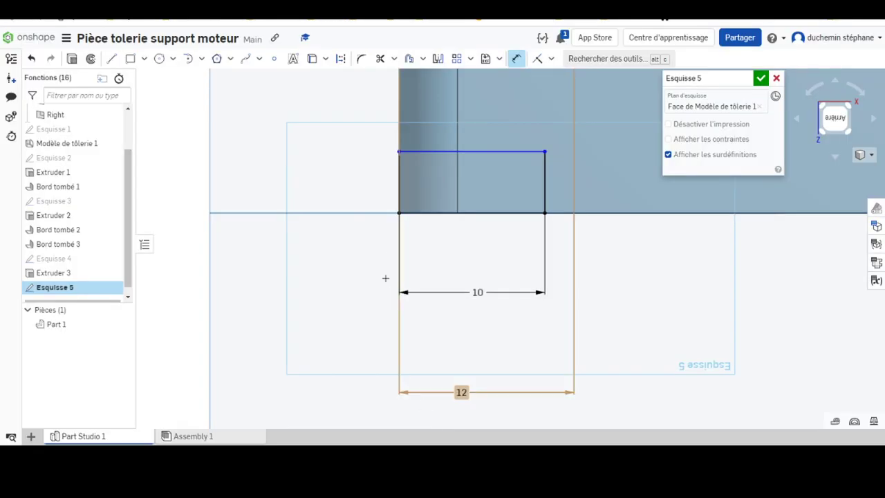
click(400, 189)
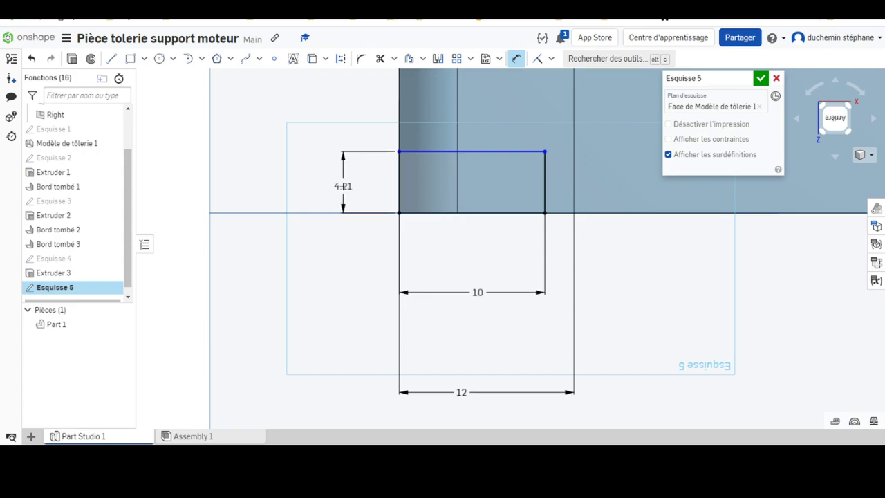
click(346, 183)
text(4)
key(Return)
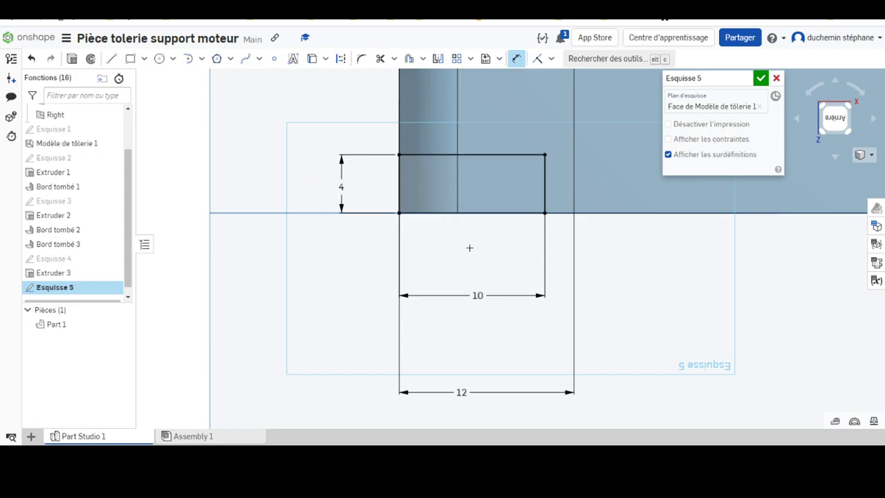
scroll(469, 248, up, 3)
scroll(492, 203, down, 4)
scroll(547, 180, down, 2)
scroll(588, 151, down, 2)
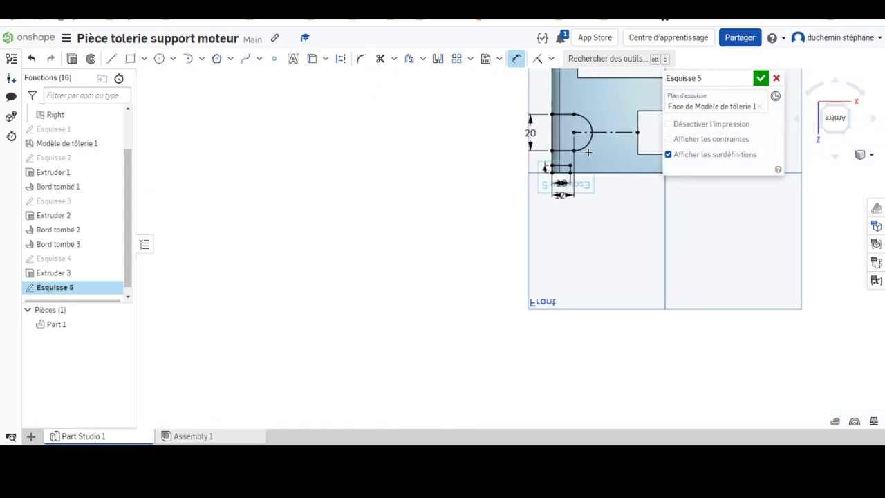
middle_drag(588, 152, 374, 203)
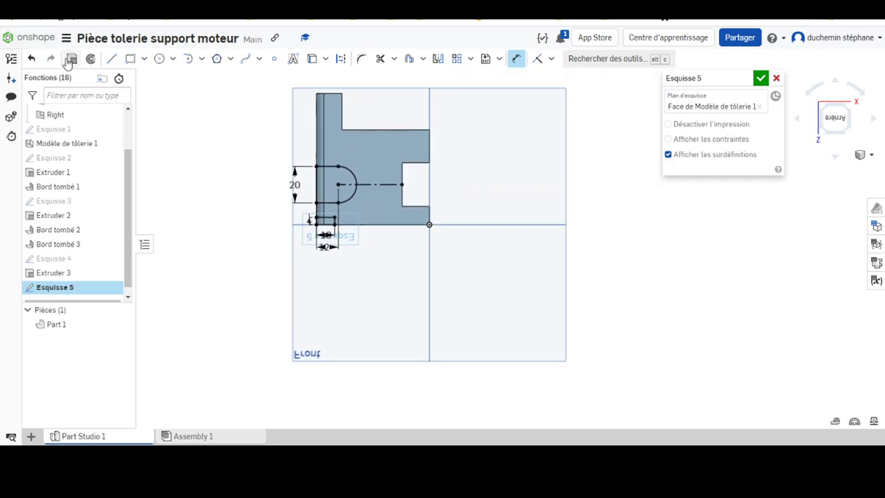
Extrude Esquisse 5 as a 5 mm deep Retirer cut, removing the U-slot and notch
key(shift+e)
click(732, 108)
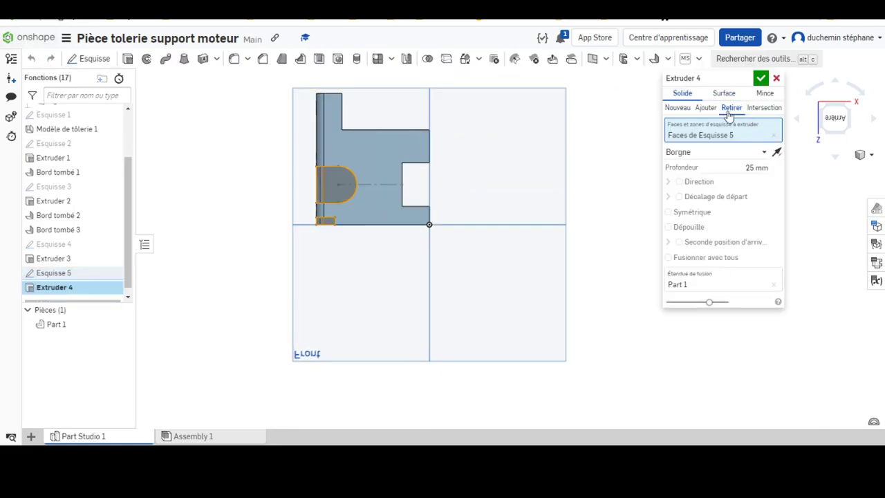
mouse_move(502, 182)
right_down()
mouse_move(445, 224)
mouse_move(454, 212)
mouse_move(486, 251)
mouse_move(469, 235)
right_up()
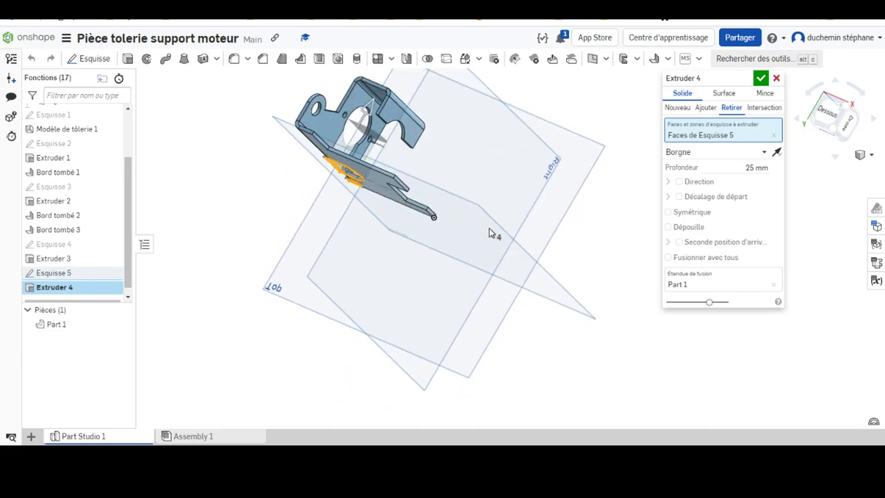
text(5)
key(Return)
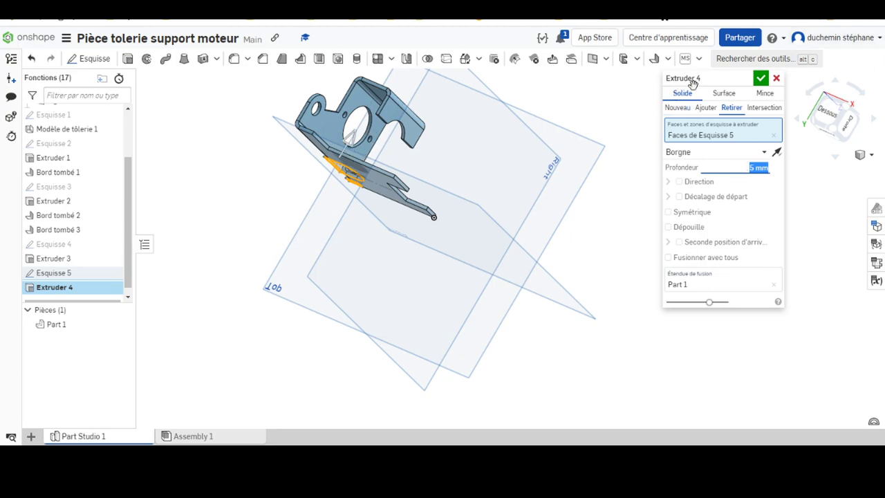
click(761, 78)
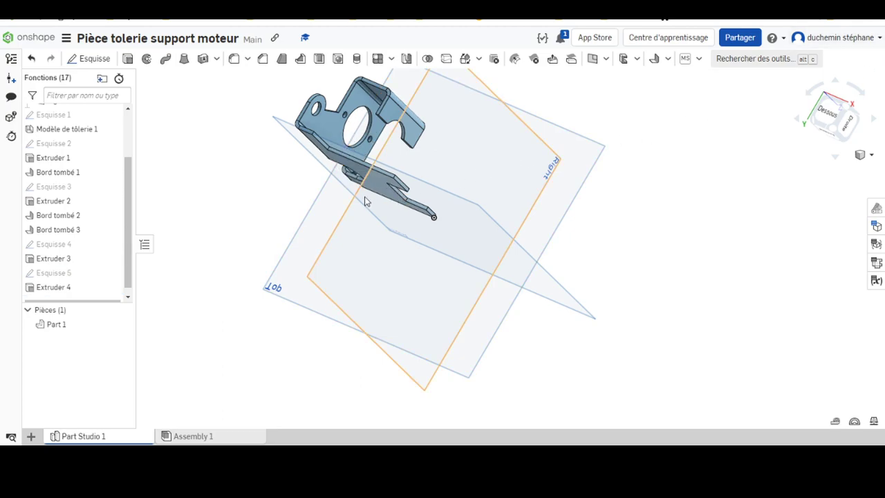
mouse_move(364, 198)
right_down()
mouse_move(411, 192)
mouse_move(346, 241)
mouse_move(354, 249)
mouse_move(366, 237)
right_up()
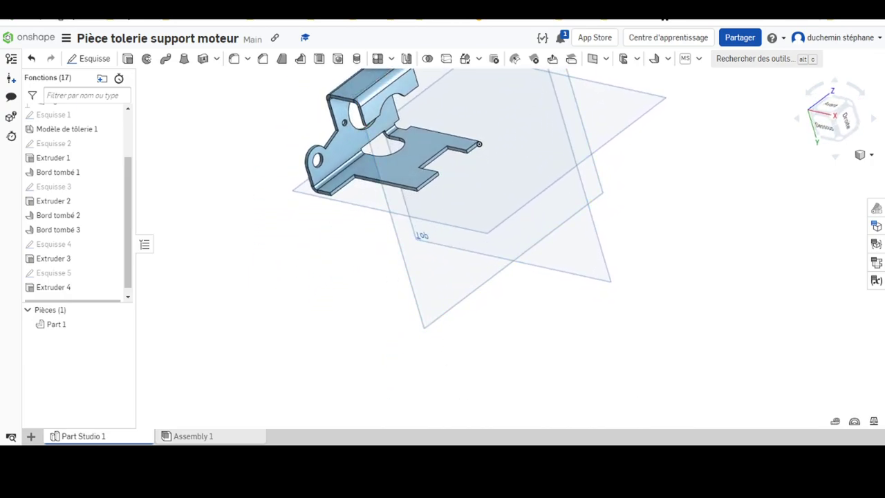
Zoom the PDF out to show the whole bracket drawing sheet
scroll(336, 271, up, 1)
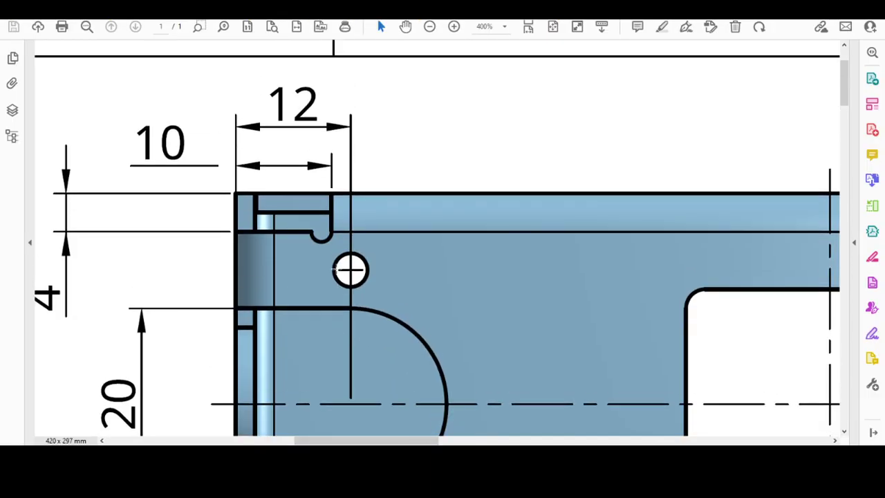
key(ctrl+1)
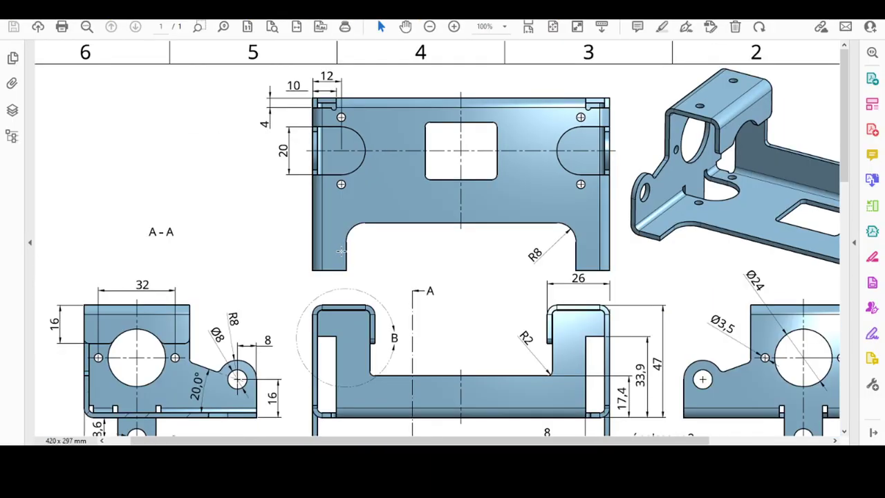
ctrl+scroll(341, 251, down, 2)
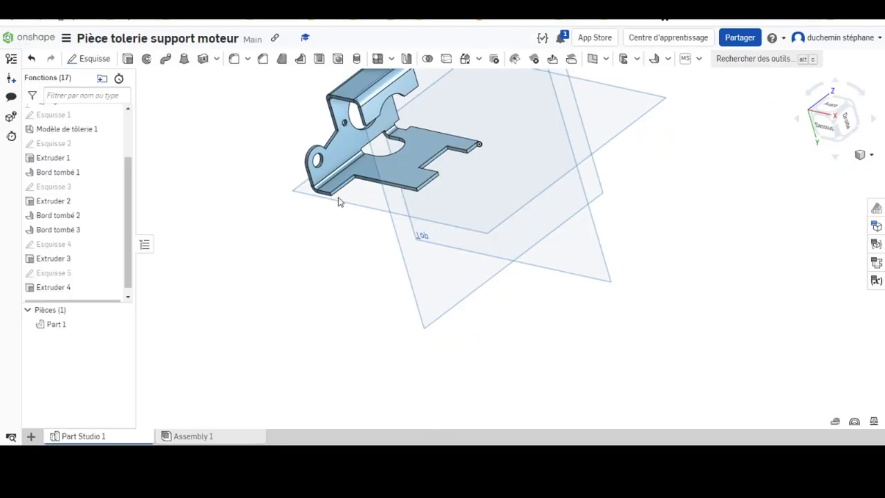
Edit Esquisse 5 and turn the view normal to the sketch plane
right_click(54, 275)
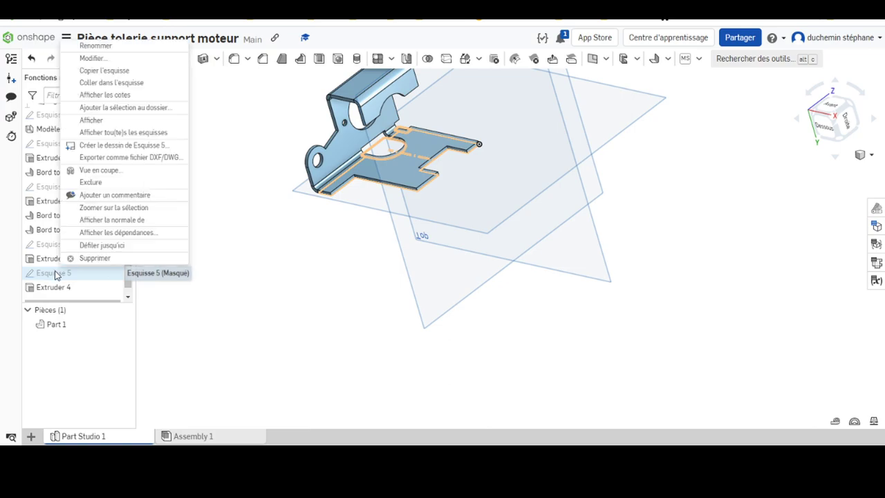
click(100, 64)
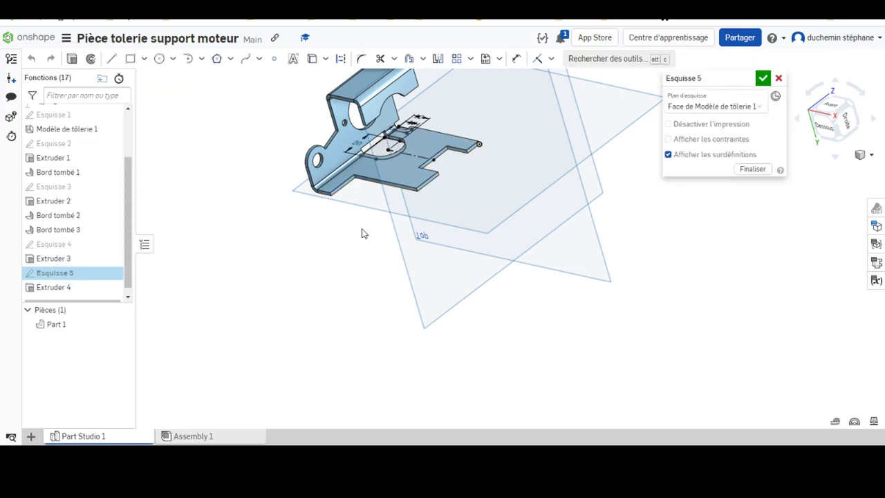
right_click(272, 315)
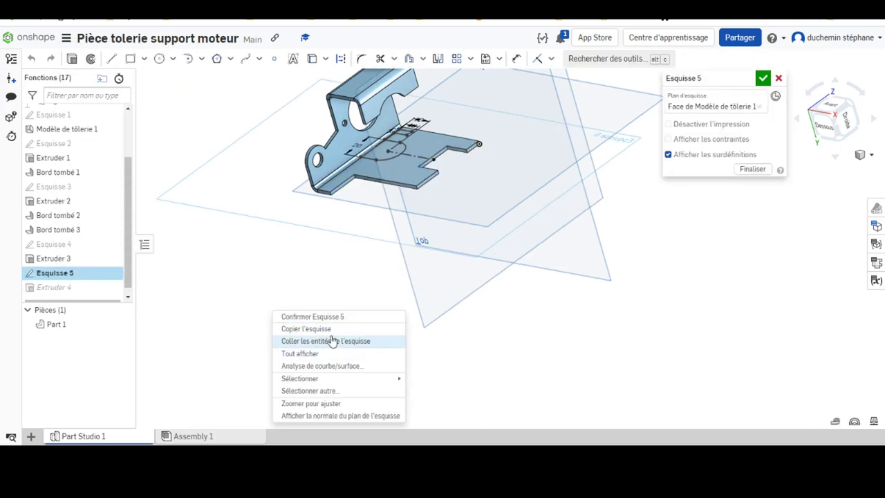
click(325, 419)
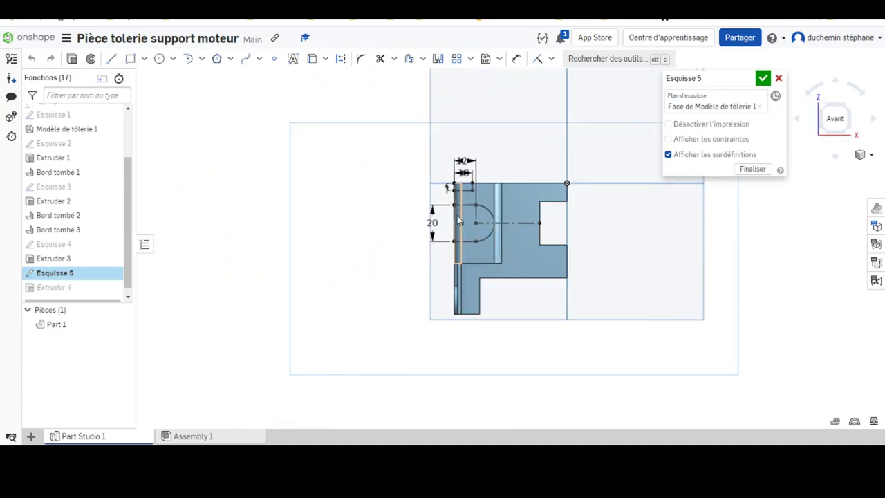
scroll(523, 258, down, 2)
scroll(525, 220, up, 5)
scroll(525, 219, up, 1)
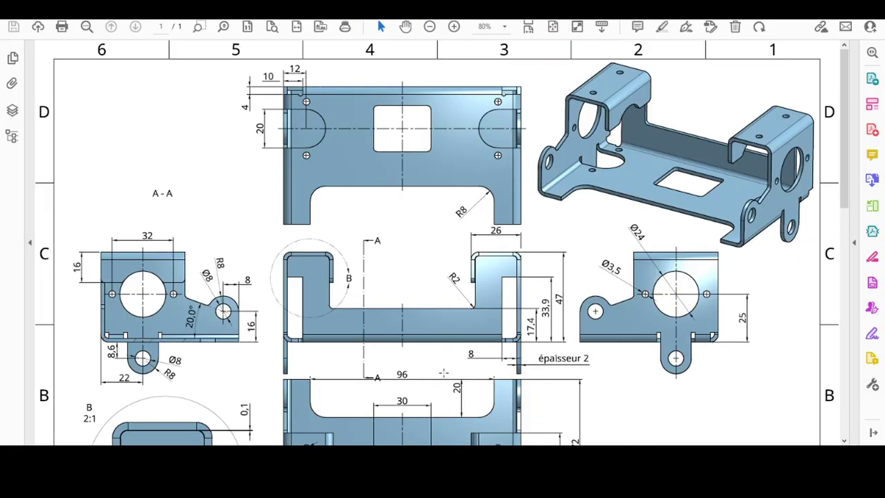
Scroll the PDF down to the lower views and the A3 title block
scroll(443, 372, down, 2)
scroll(308, 323, down, 3)
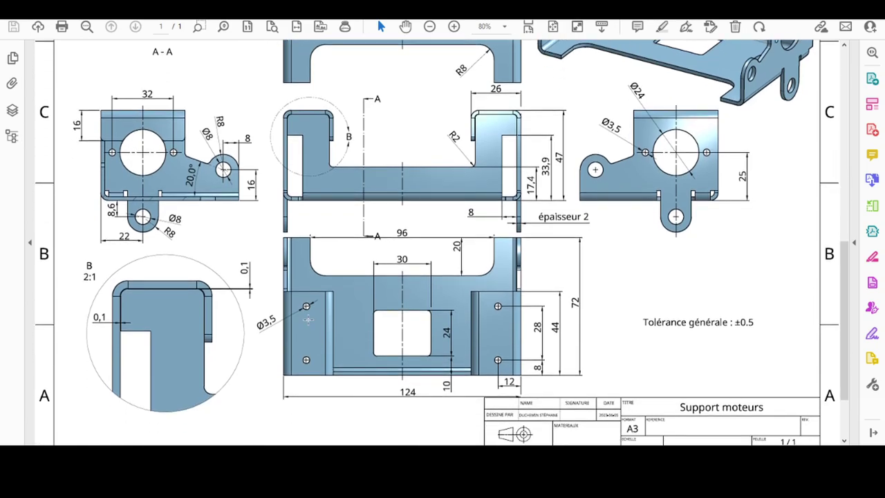
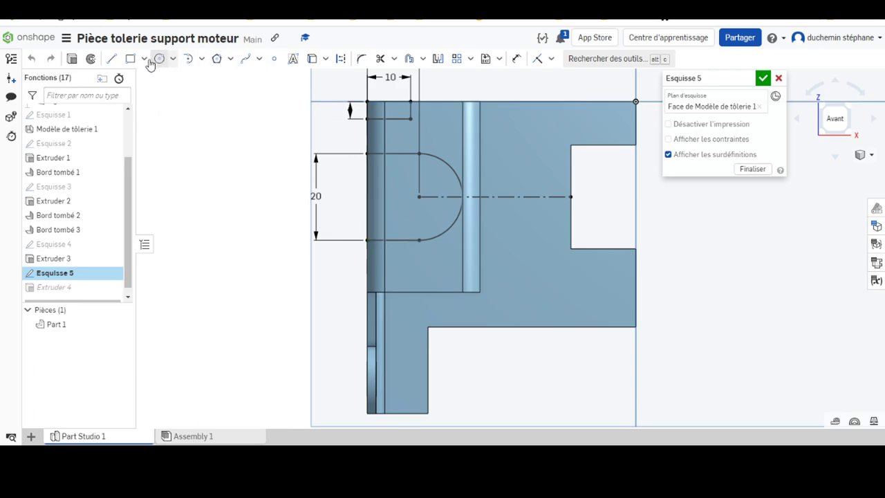
Draw a vertical construction line through the semicircle's centre
click(111, 58)
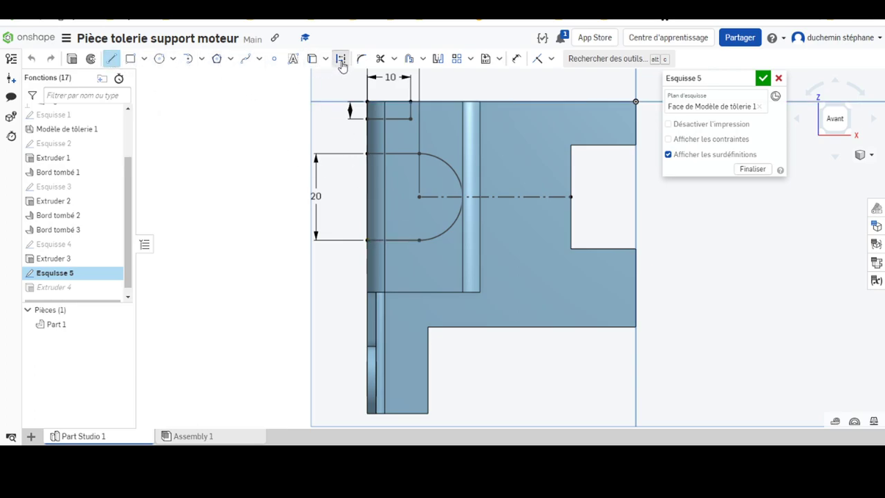
click(341, 58)
click(419, 275)
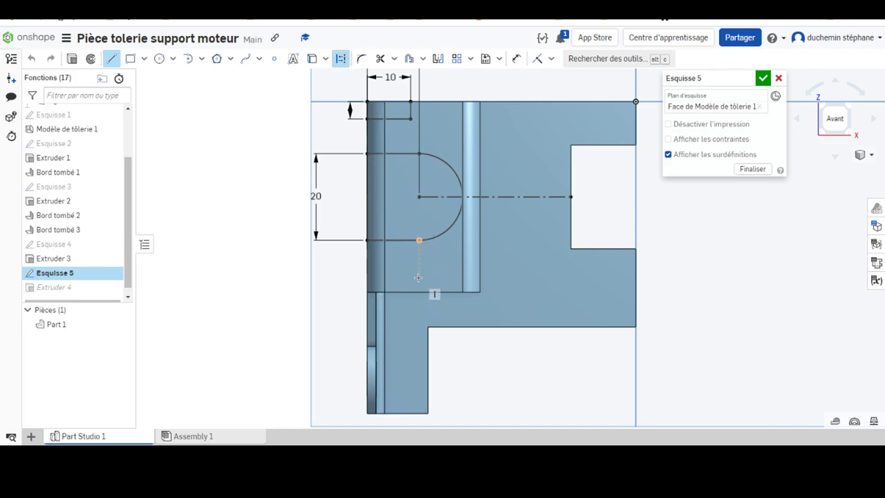
click(419, 127)
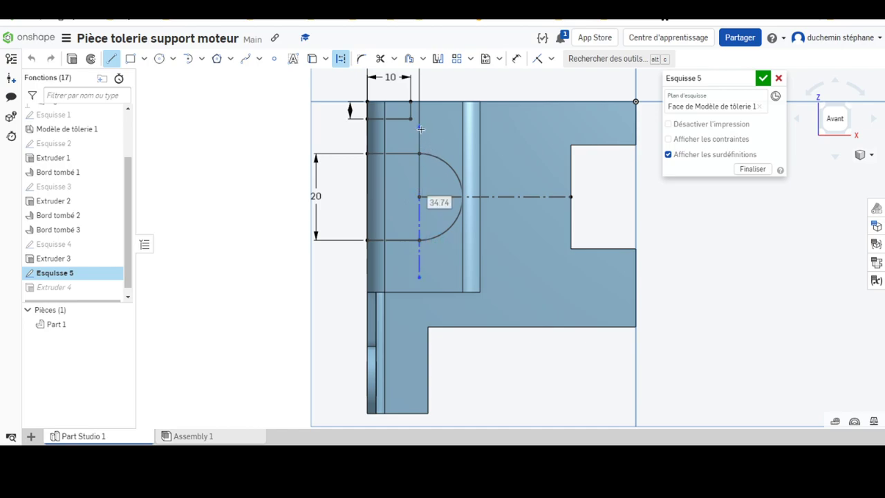
key(Escape)
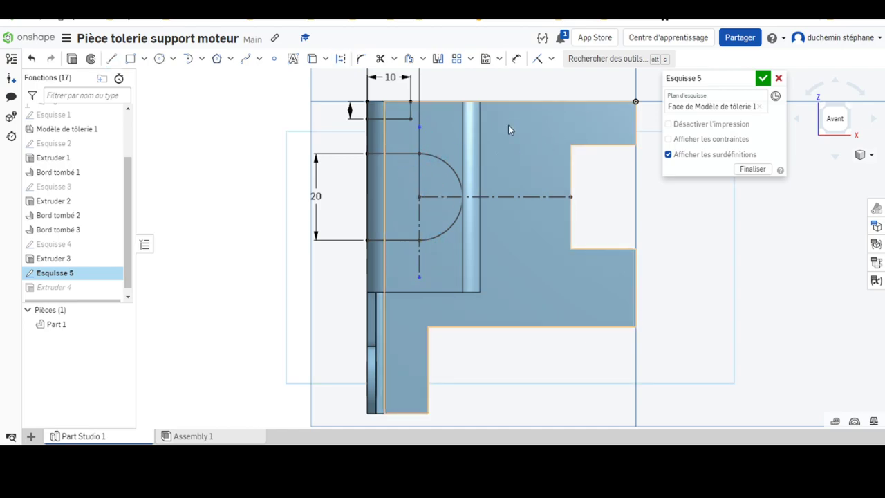
Constrain the line's two ends symmetric about the horizontal centreline
click(551, 59)
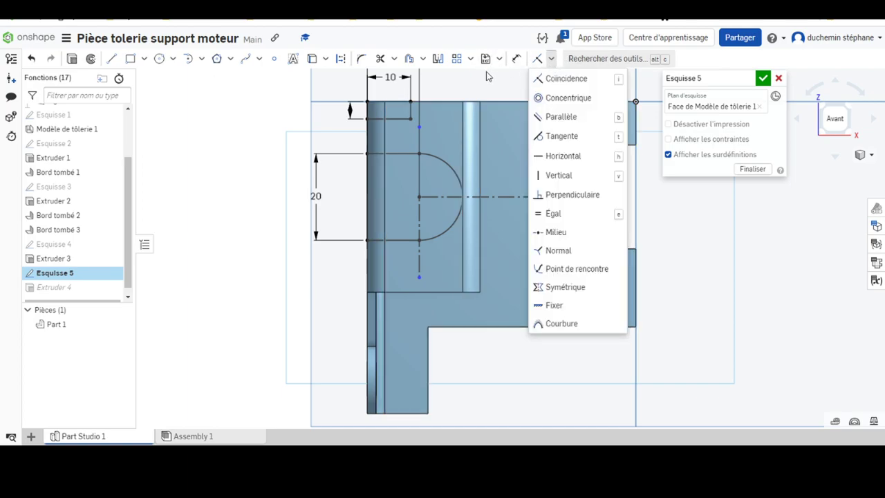
click(557, 287)
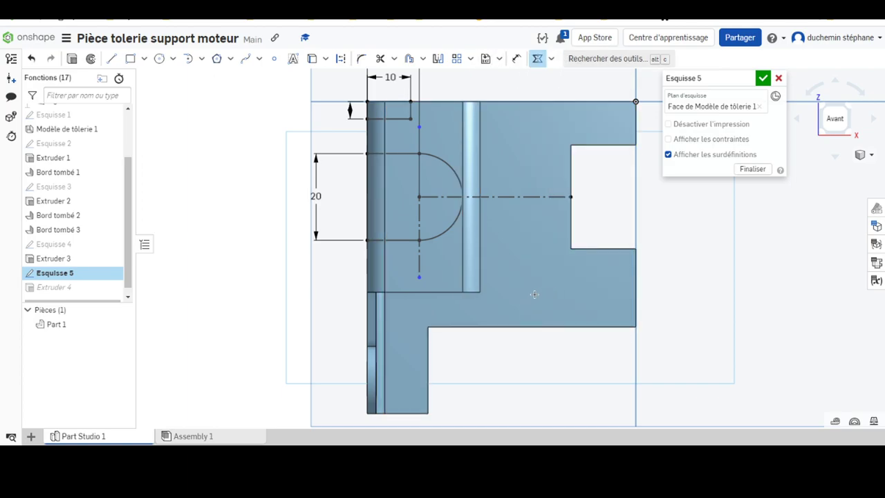
click(437, 199)
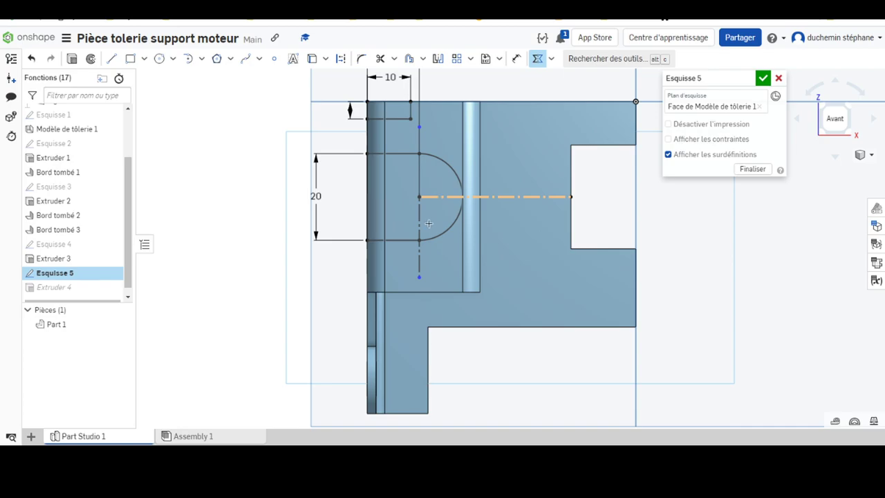
click(418, 277)
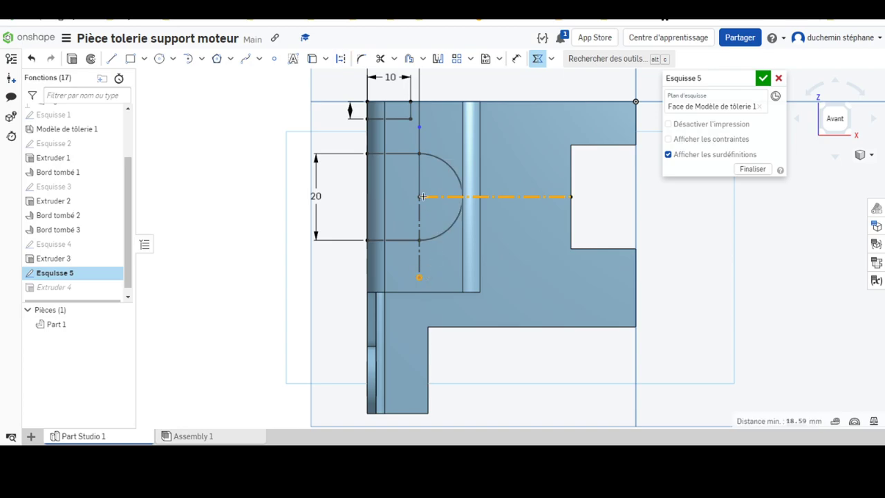
click(417, 126)
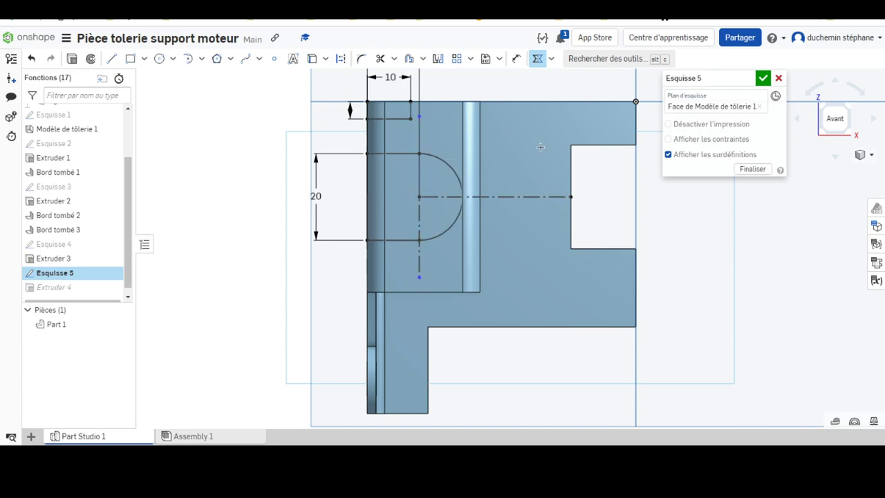
Draw a centre-point circle at the construction line's top end
click(160, 59)
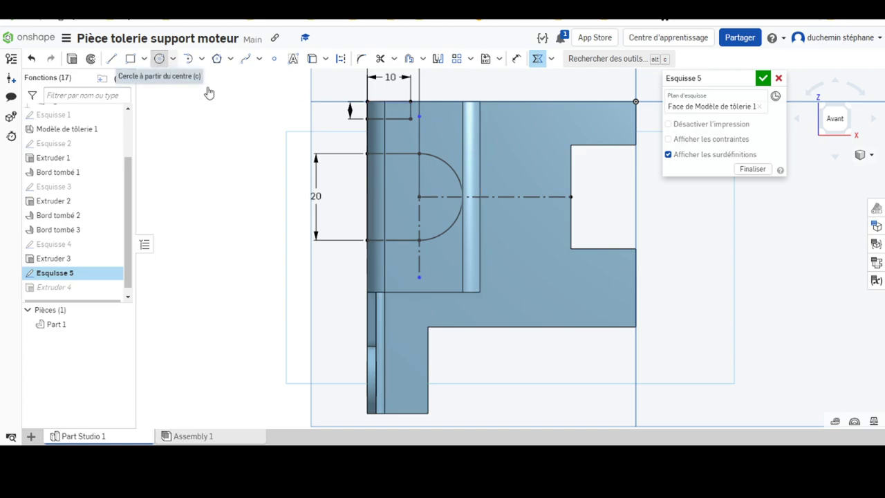
click(419, 118)
click(433, 121)
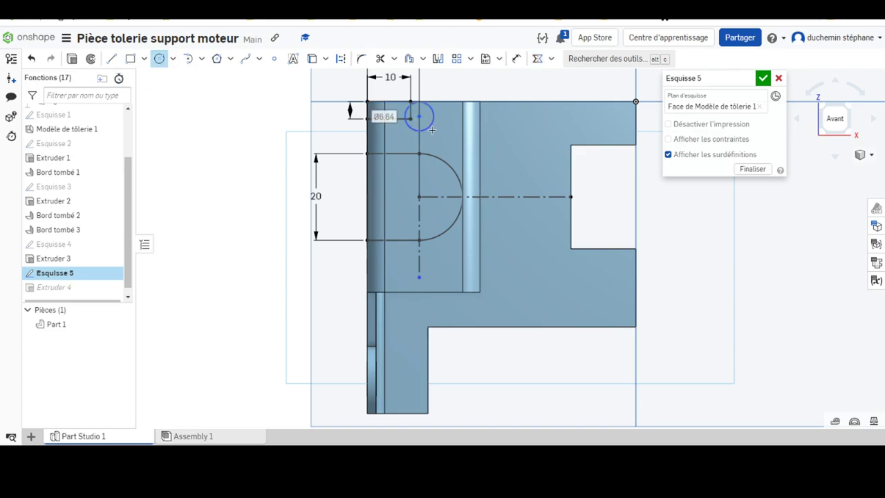
click(537, 58)
click(522, 197)
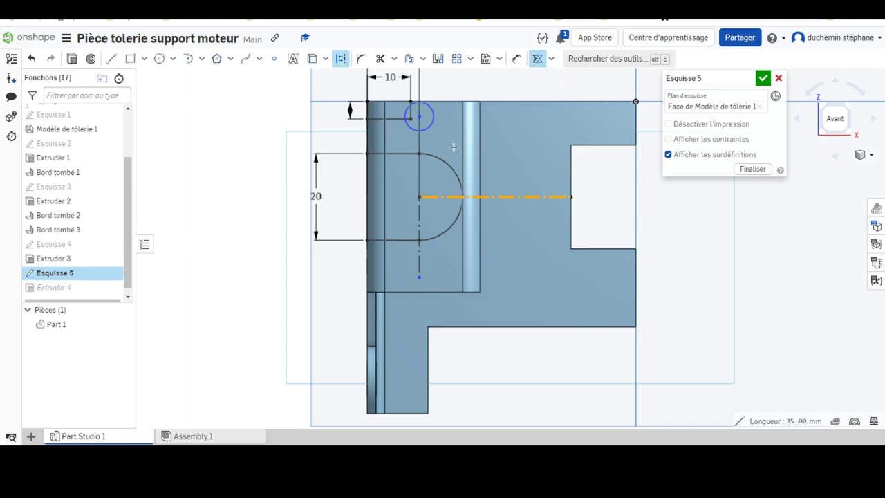
click(420, 111)
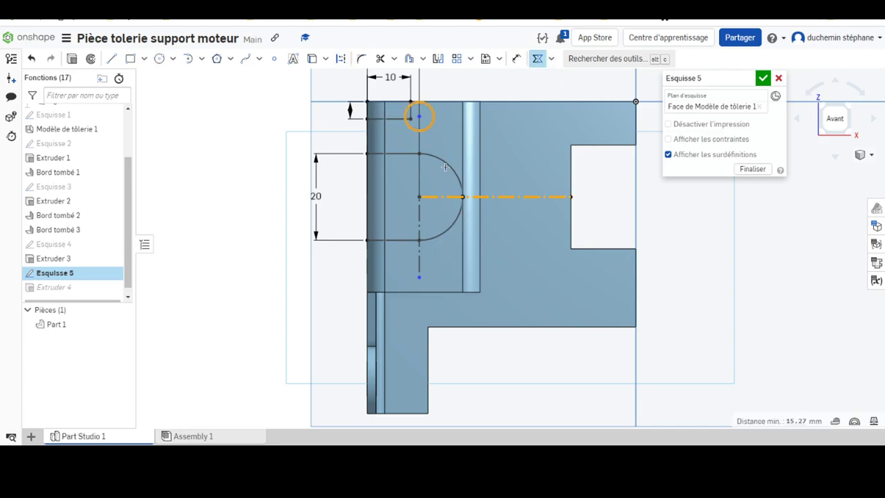
click(537, 63)
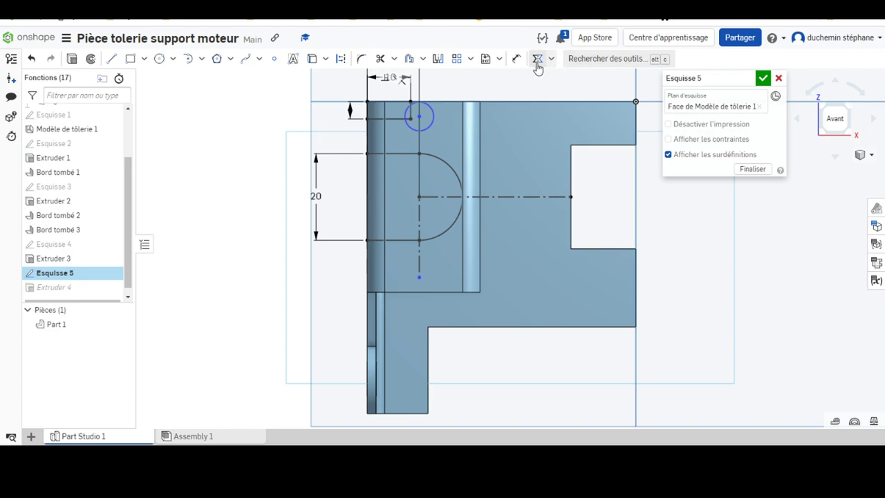
Mirror the circle below the horizontal centreline and place a diameter dimension on the lower circle
click(445, 61)
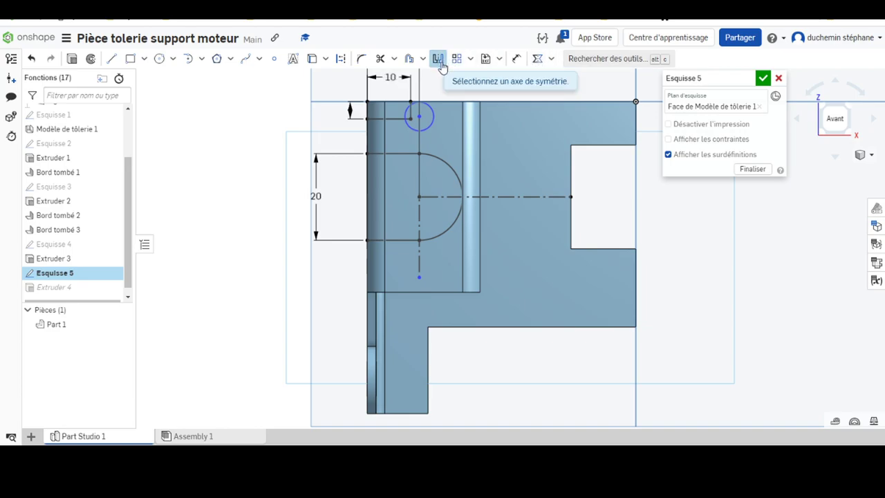
click(512, 198)
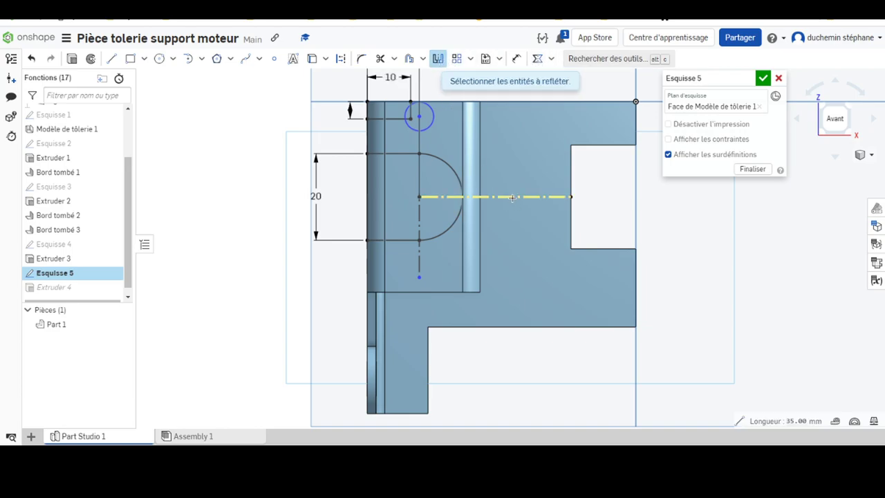
click(433, 127)
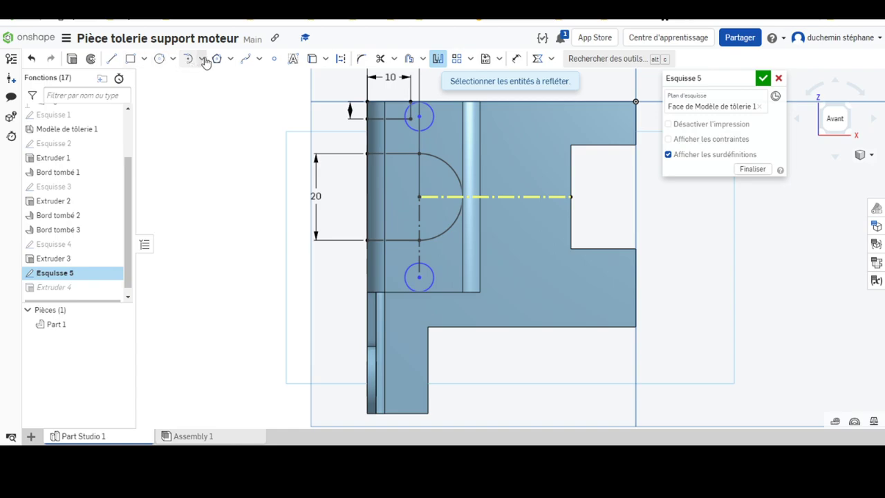
click(516, 59)
click(406, 272)
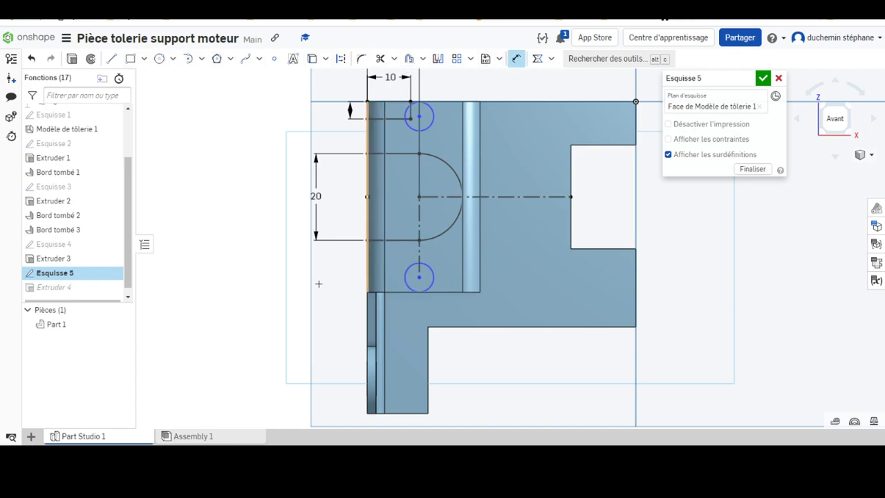
click(287, 283)
Set the hole diameter to 3.5 and space the two holes 28 apart
text(3.5)
key(Return)
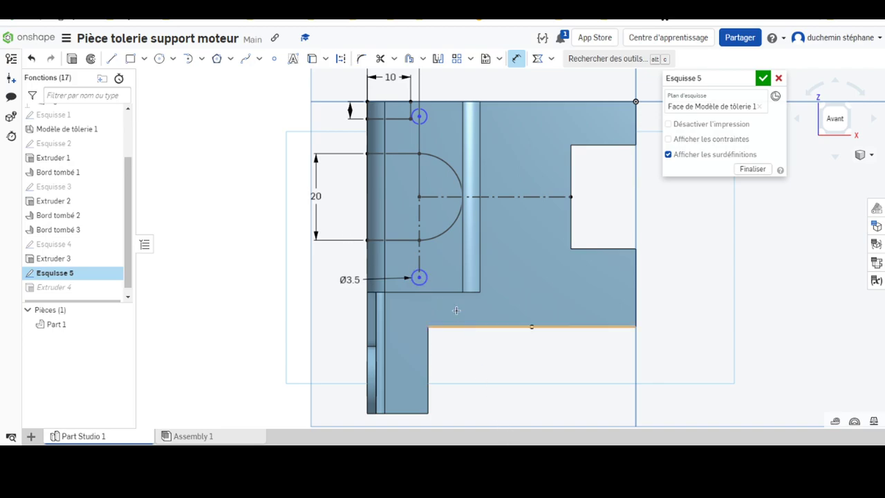
click(422, 279)
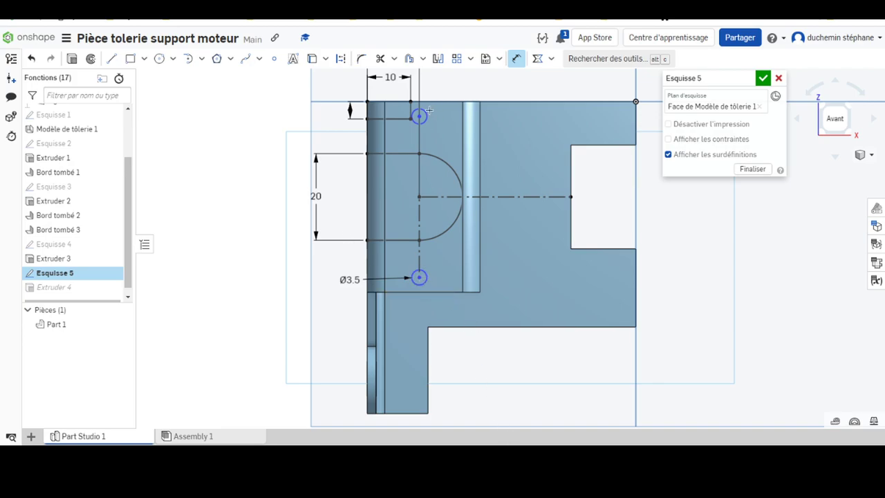
click(250, 191)
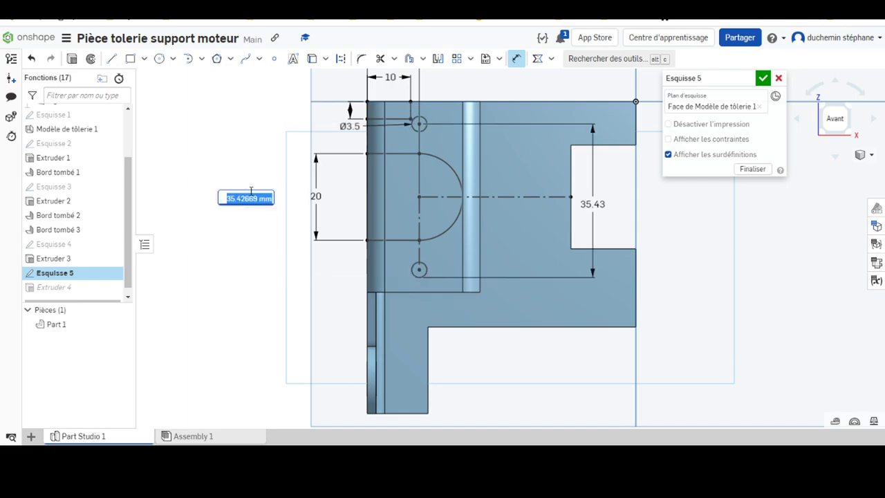
text(28)
key(Return)
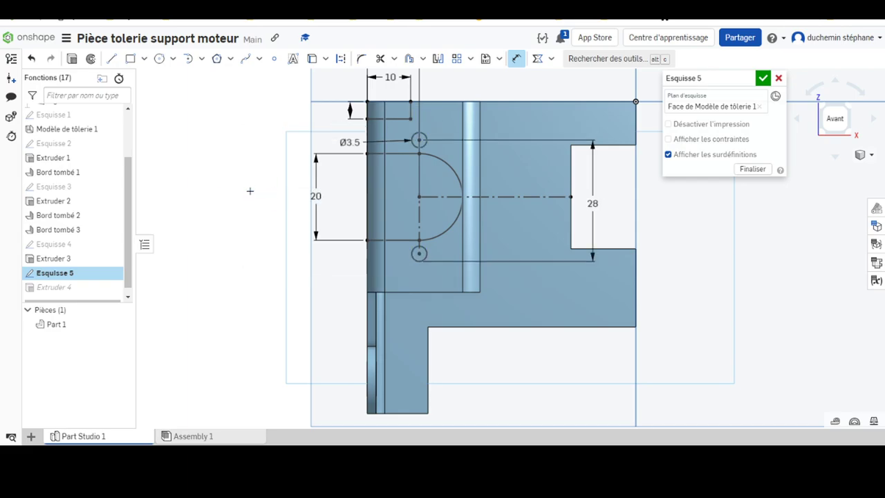
Add a vertical dimension from the top edge to the top hole without changing its value
scroll(291, 190, up, 1)
scroll(405, 233, up, 2)
scroll(405, 234, down, 4)
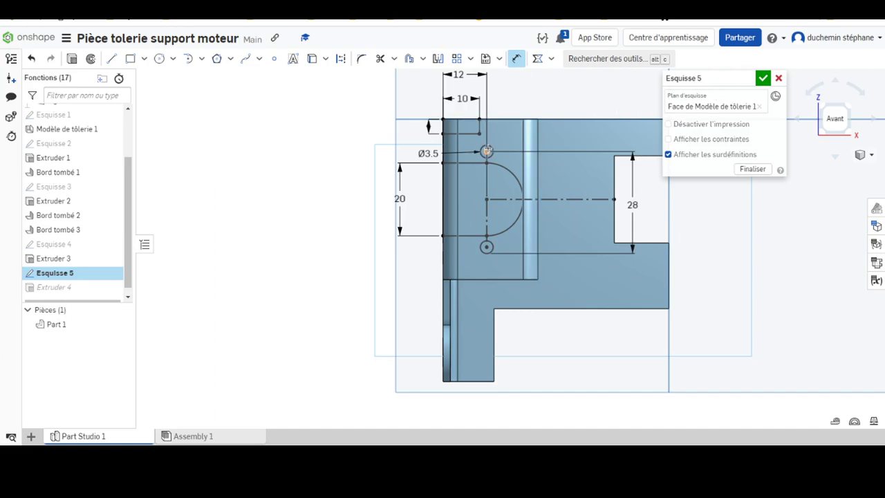
click(513, 119)
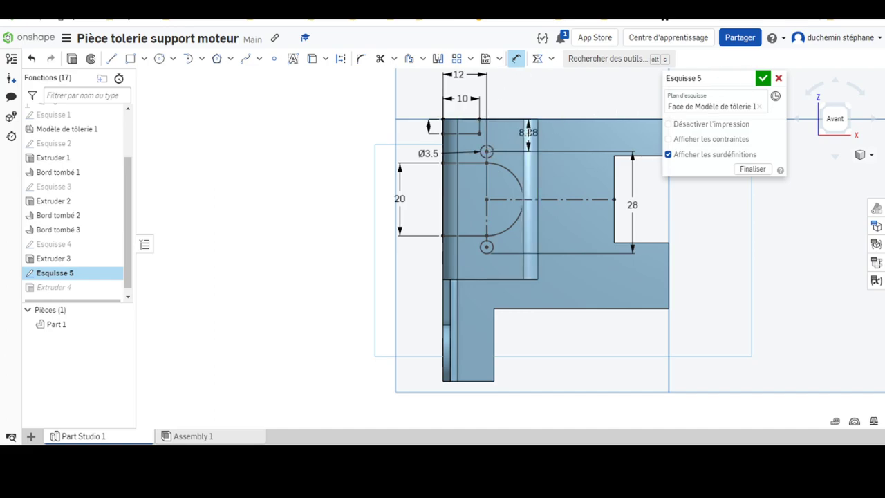
click(550, 151)
click(550, 136)
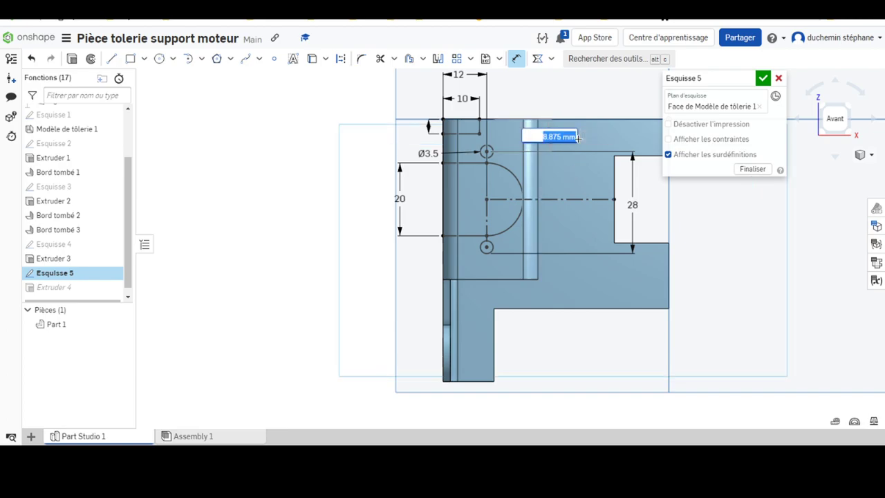
key(Return)
key(Escape)
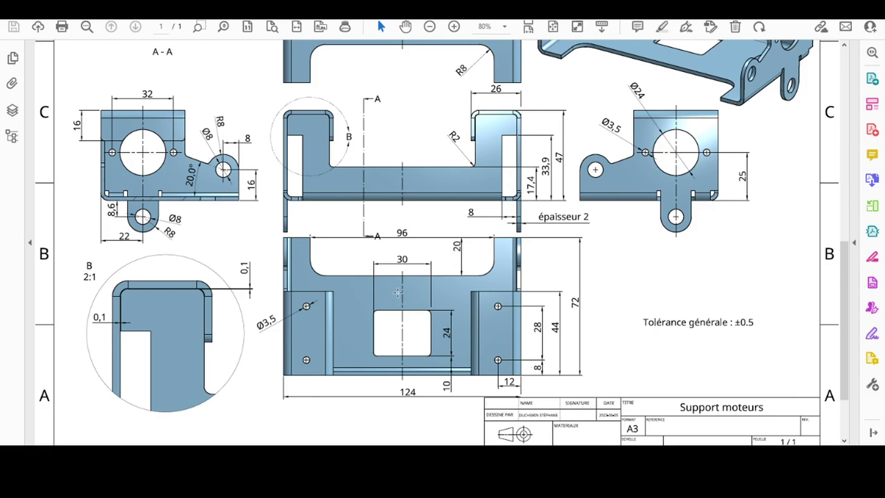
Scroll through the Support moteurs drawing to read the hole positions and spacing
scroll(401, 200, up, 1)
scroll(415, 190, up, 2)
scroll(416, 189, up, 2)
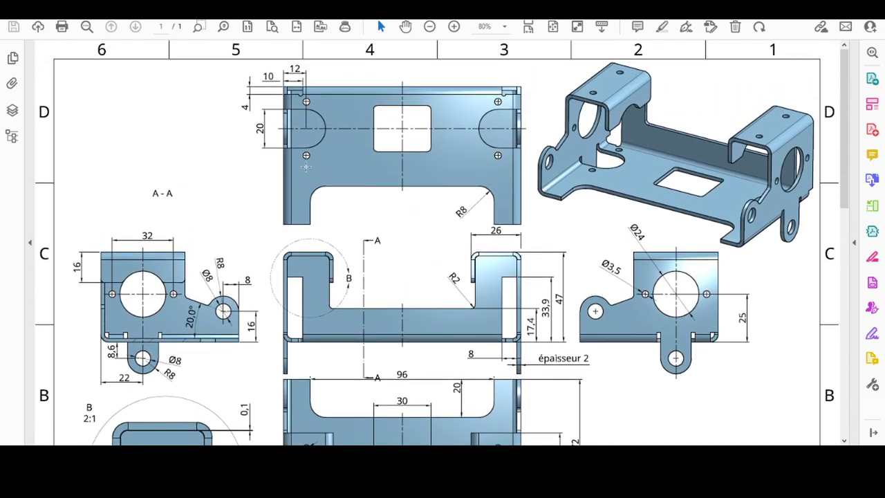
scroll(601, 349, down, 2)
scroll(578, 356, down, 2)
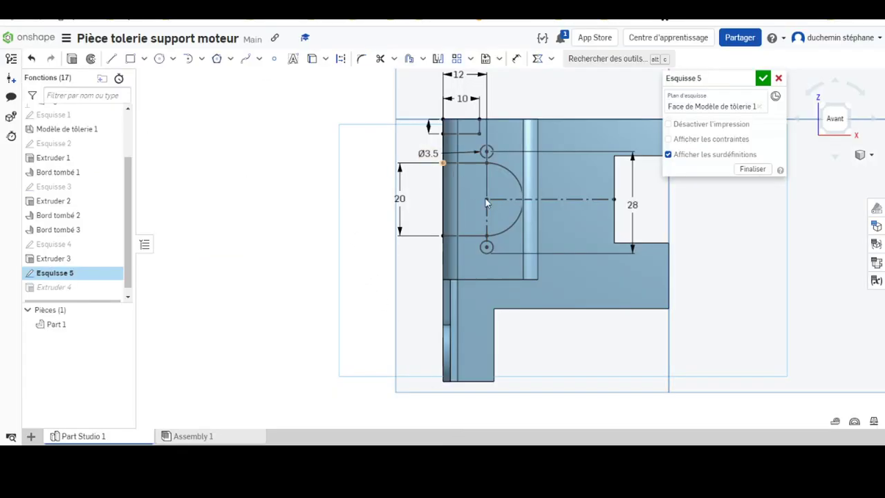
Dimension the holes 28 apart, move the Ø3.5 label aside, and close Esquisse 5
click(486, 151)
click(487, 247)
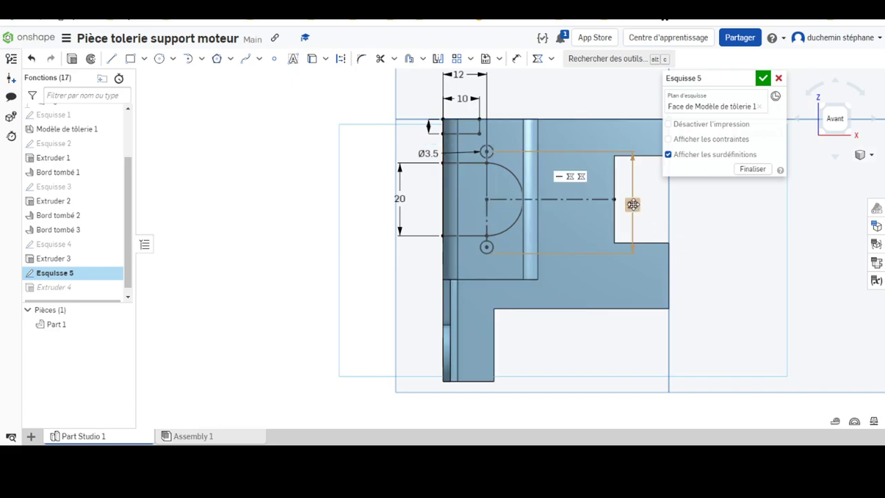
click(348, 199)
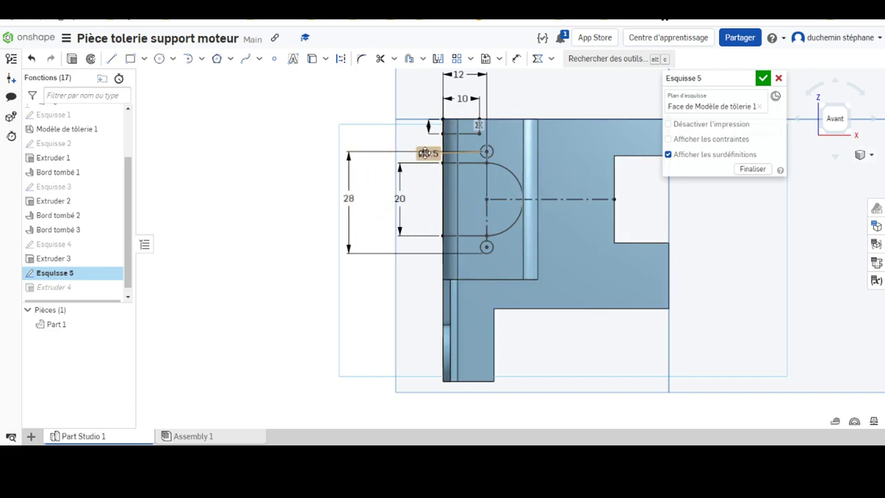
drag(428, 154, 352, 109)
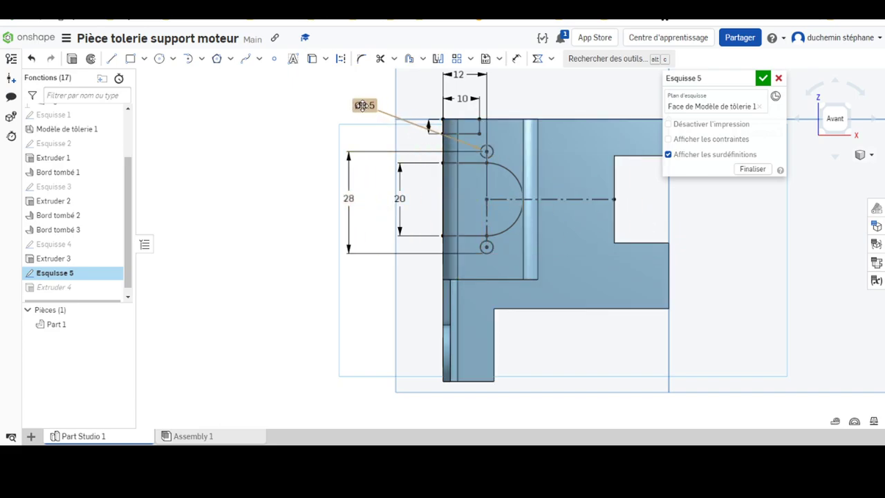
click(763, 78)
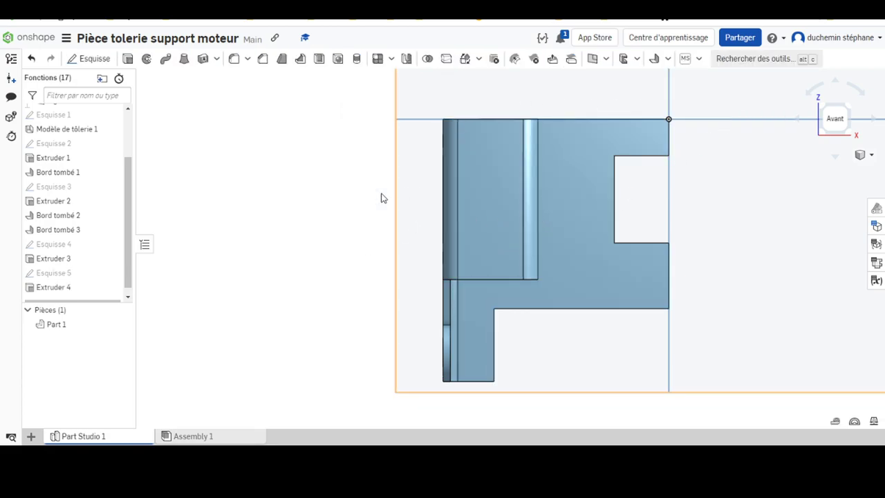
mouse_move(452, 143)
right_down()
mouse_move(449, 183)
mouse_move(399, 159)
mouse_move(375, 164)
mouse_move(421, 164)
mouse_move(417, 176)
right_up()
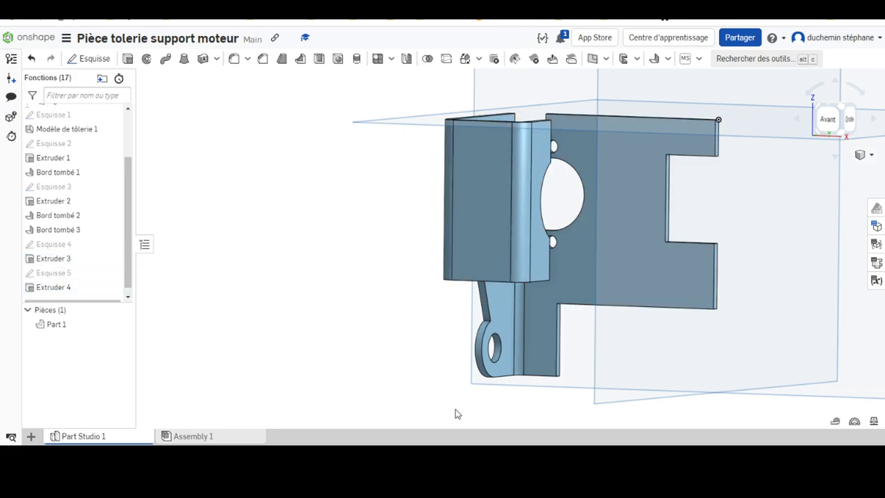
Reopen Esquisse 5, delete the two Ø3.5 hole circles, and close the sketch
right_click(49, 276)
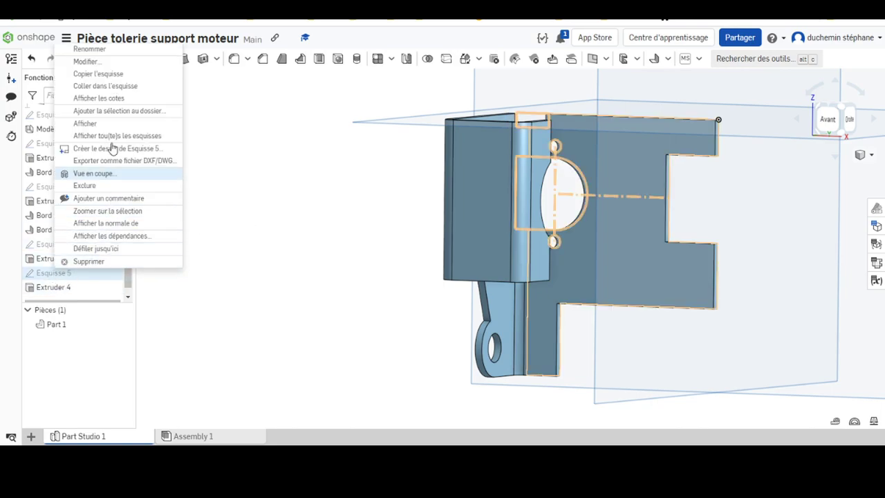
click(86, 62)
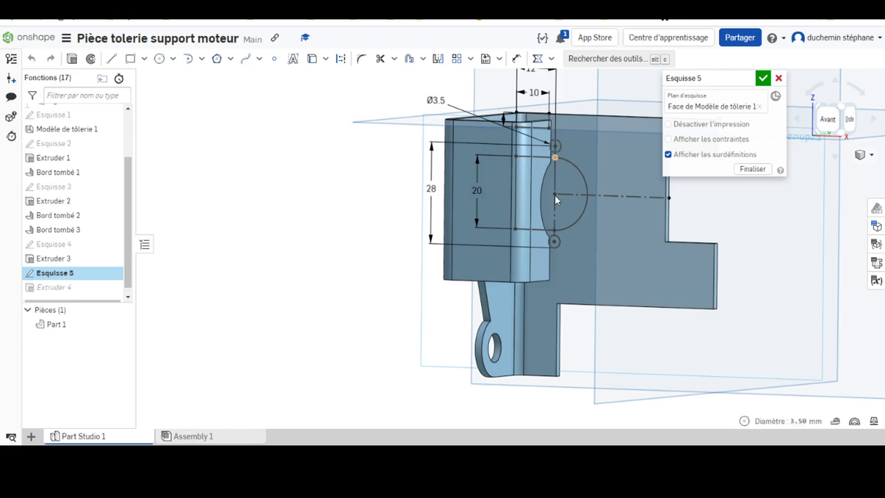
click(555, 144)
click(554, 241)
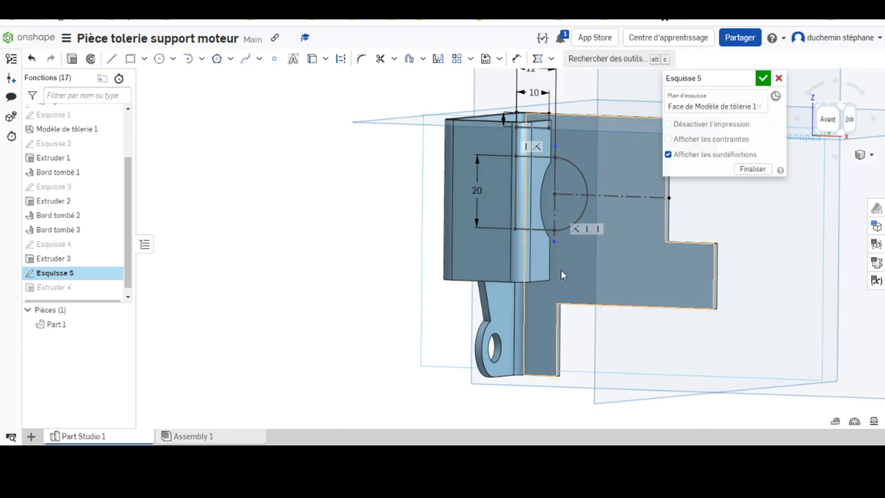
click(764, 78)
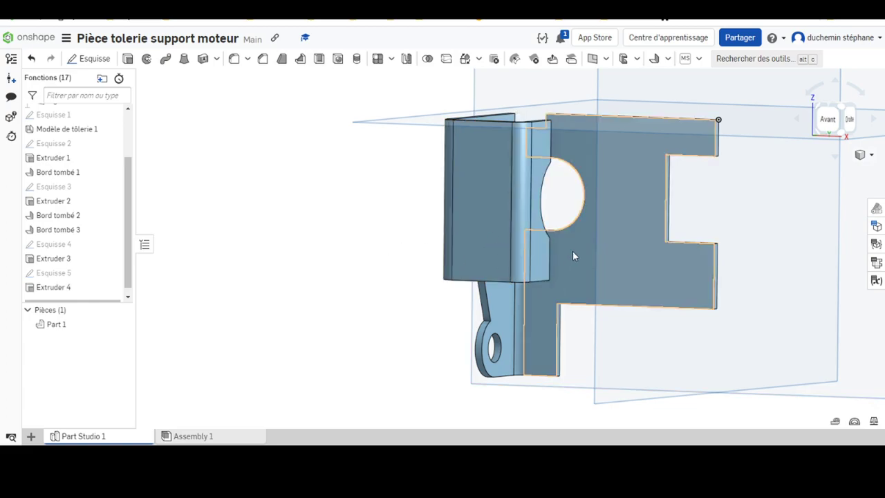
right_drag(474, 251, 630, 201)
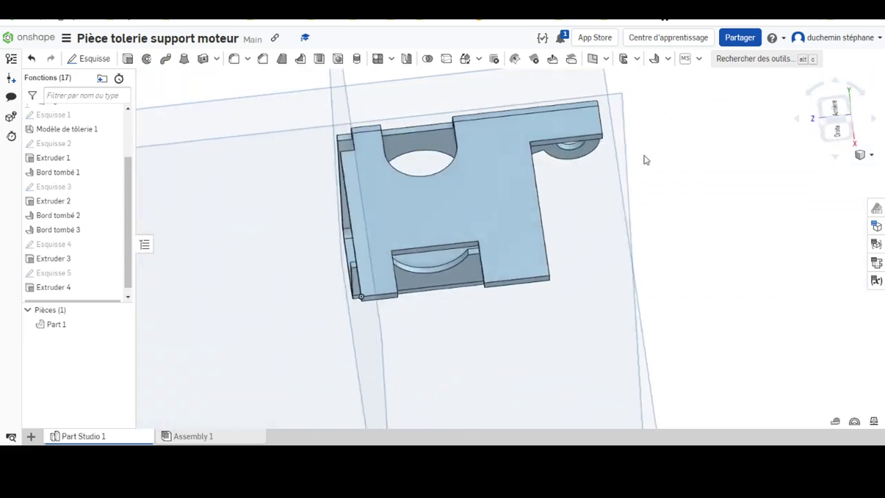
Start a new sketch on the plate's front face and view it straight on
click(423, 362)
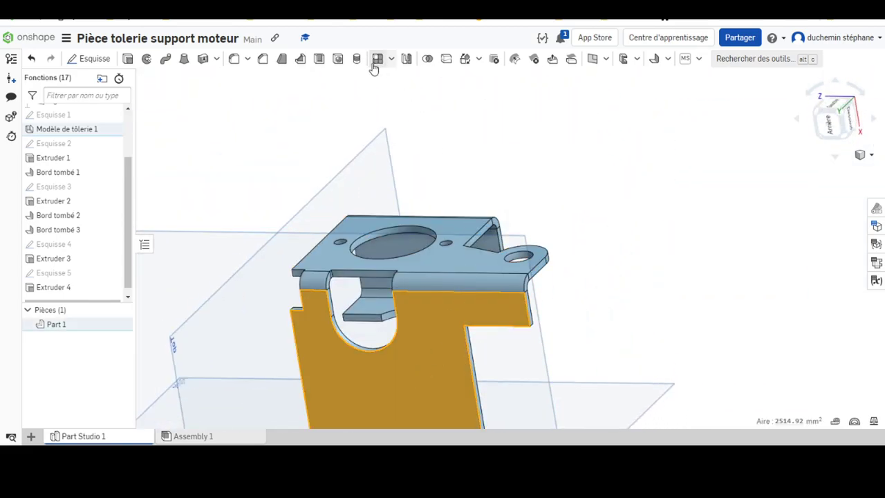
click(90, 59)
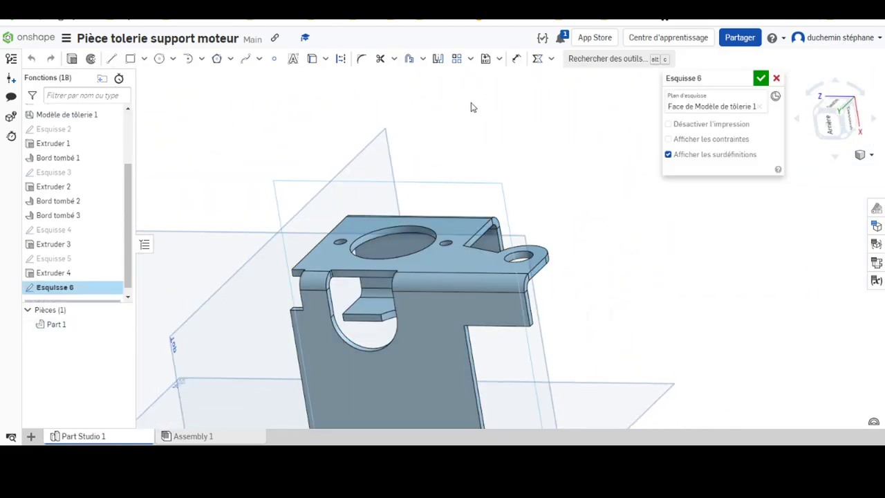
right_click(295, 121)
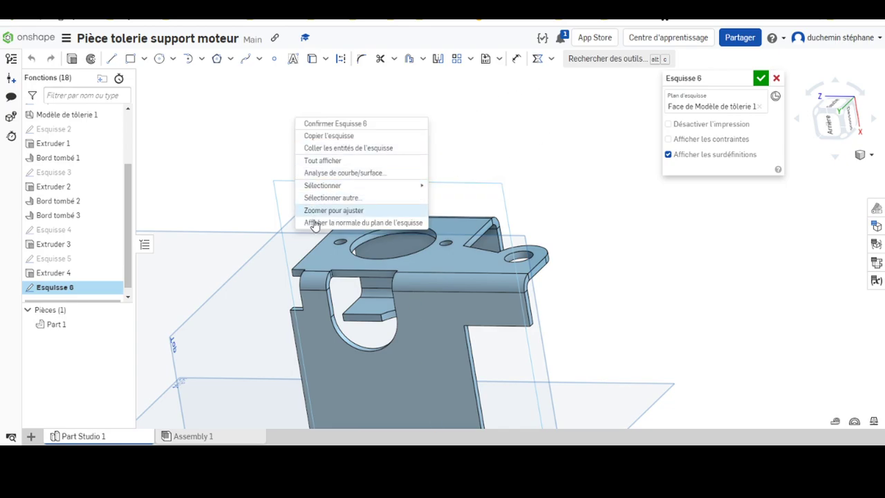
click(313, 221)
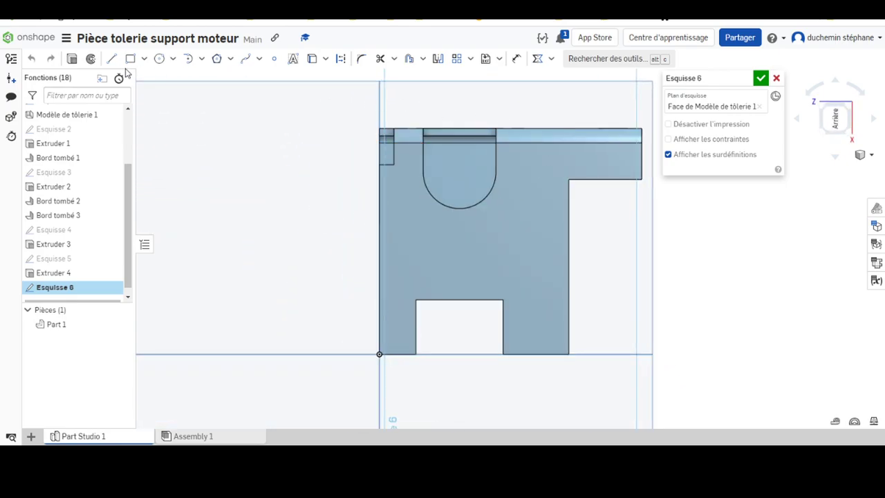
Draw a horizontal construction centreline across the opening
click(111, 59)
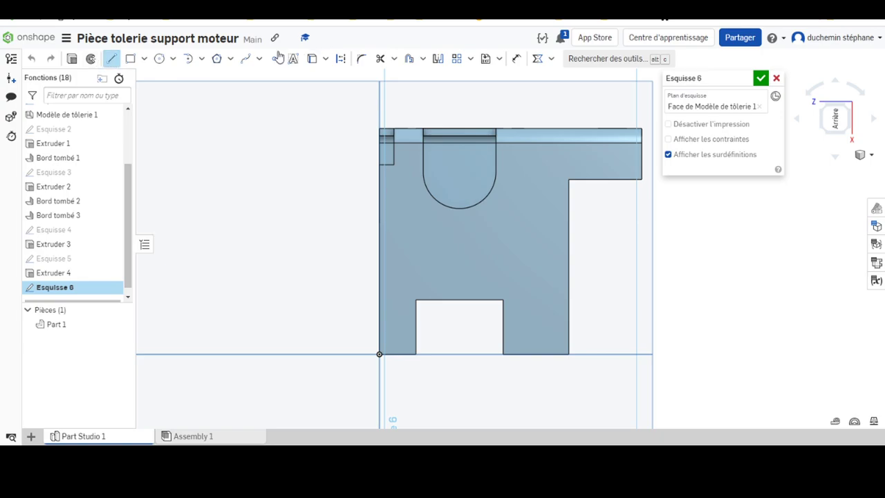
click(341, 58)
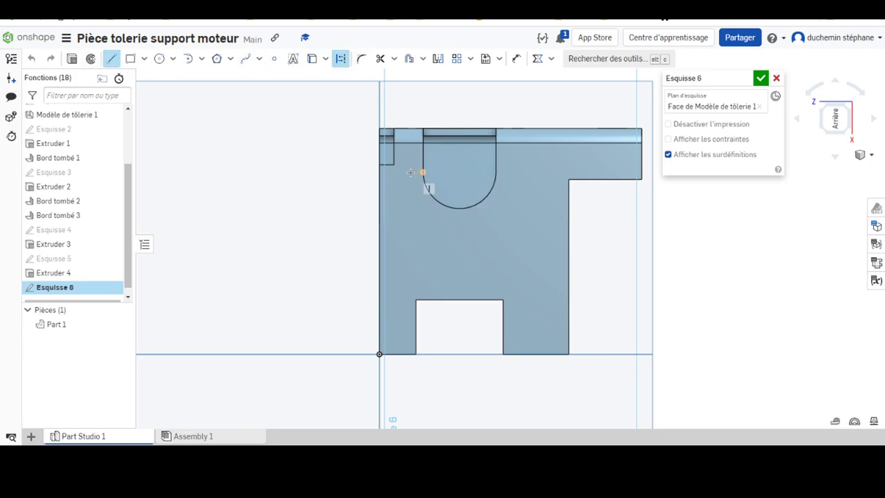
click(398, 172)
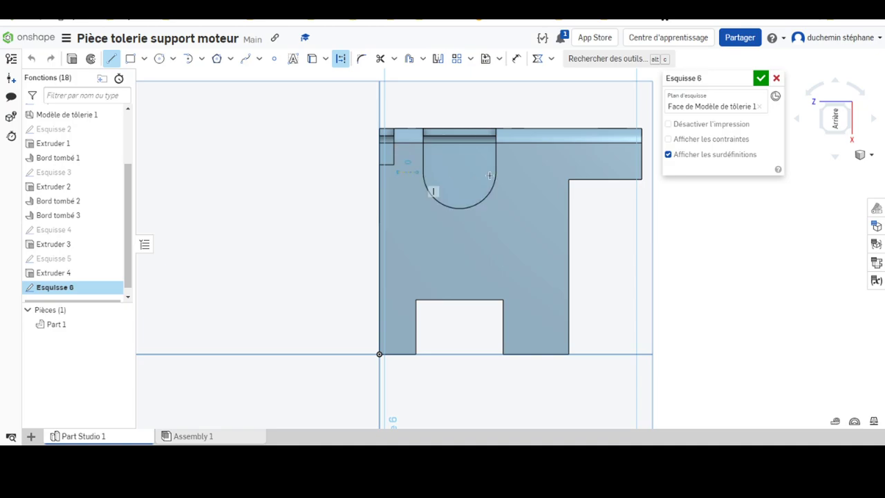
click(530, 173)
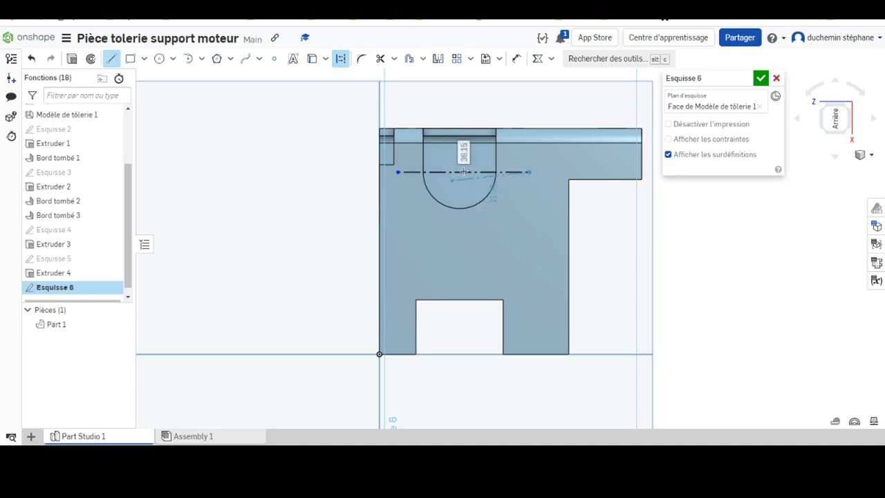
key(Escape)
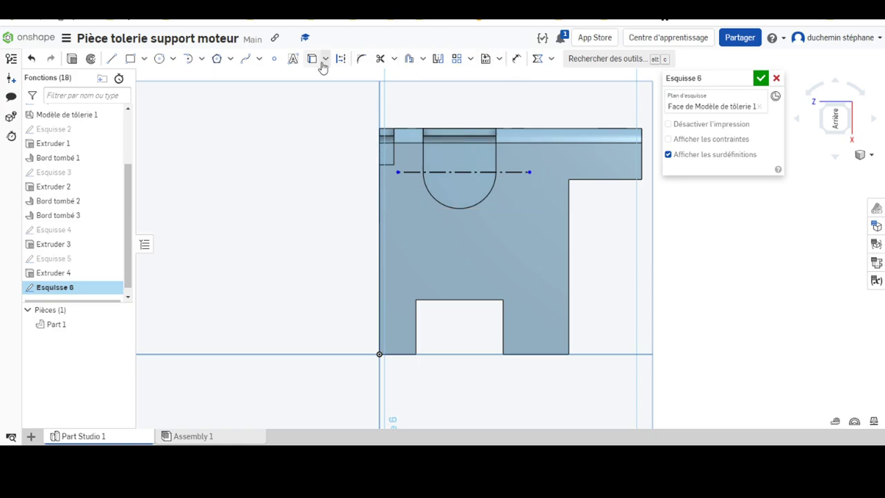
Add a vertical construction centreline extending above the part
click(111, 58)
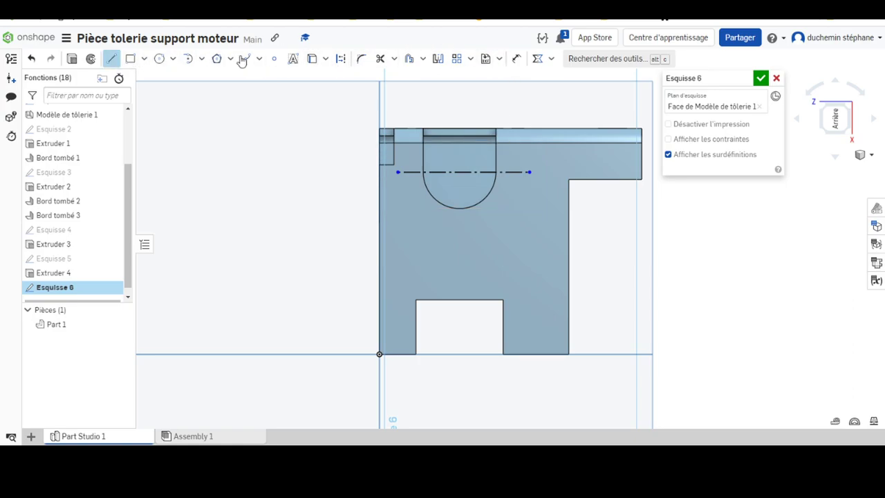
click(339, 60)
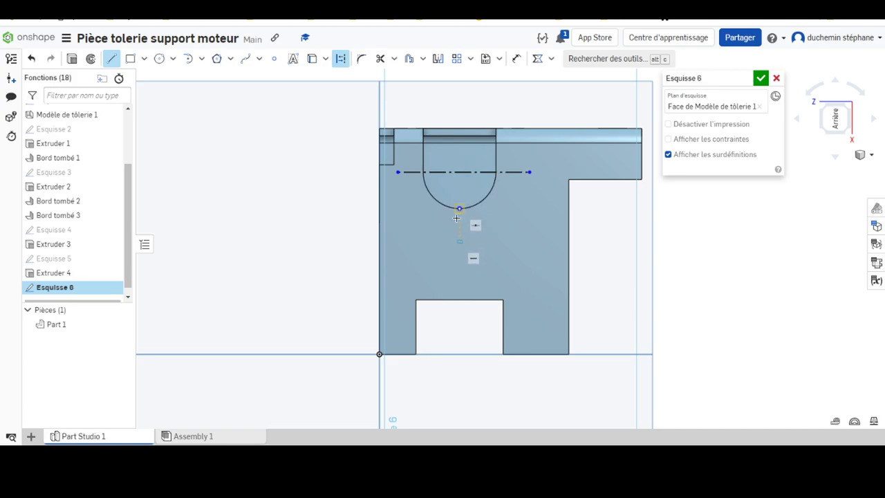
click(462, 102)
key(Escape)
scroll(498, 182, down, 2)
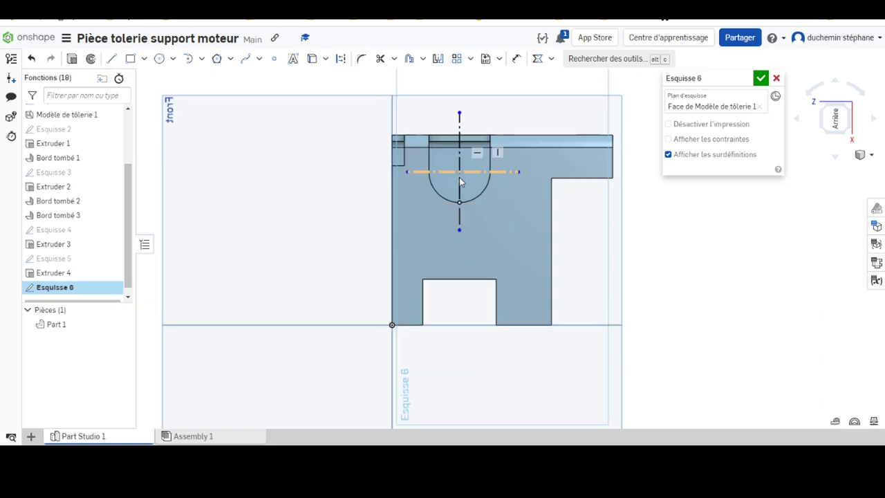
scroll(477, 163, up, 3)
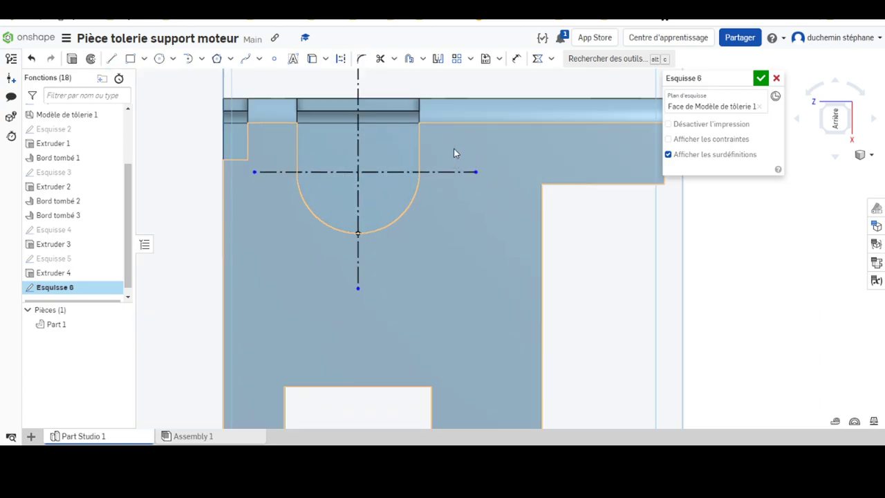
click(538, 60)
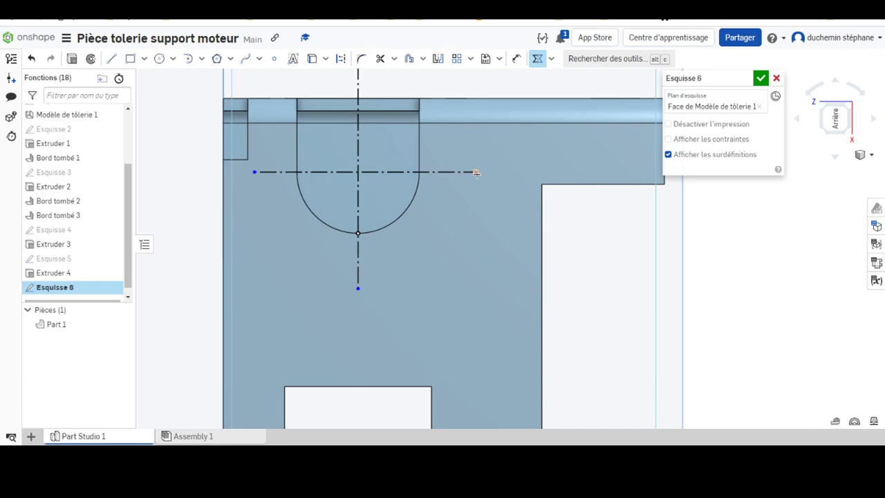
click(538, 61)
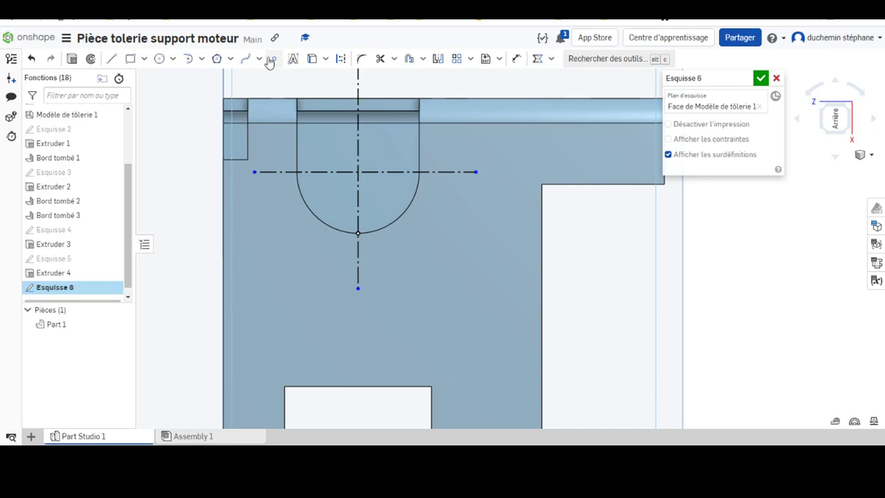
Draw a circle on the centreline's left end and mirror it across the vertical centreline
click(159, 60)
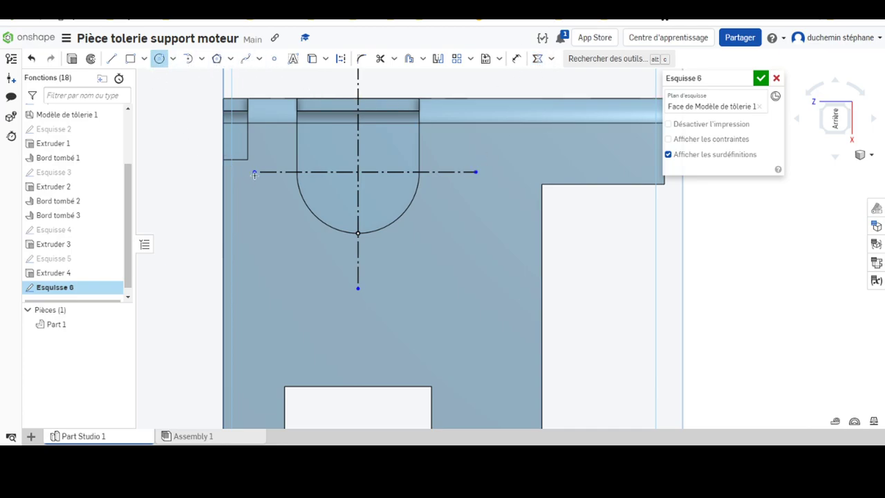
click(254, 171)
click(268, 180)
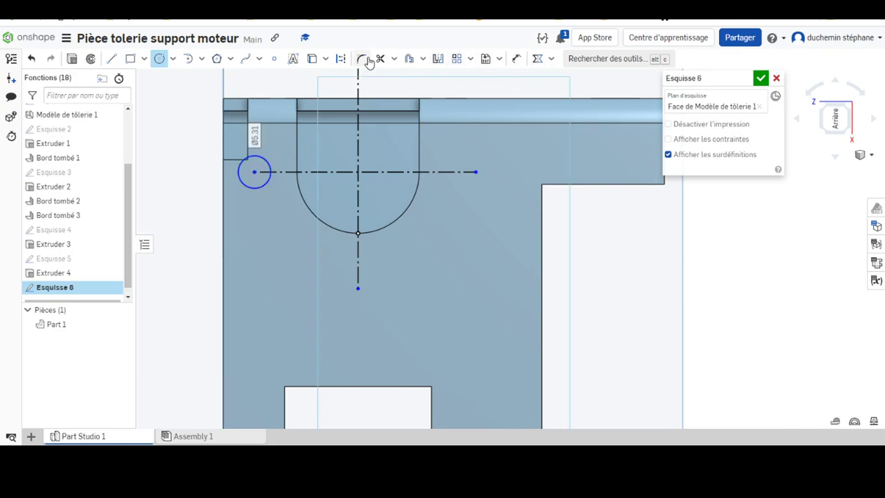
click(438, 59)
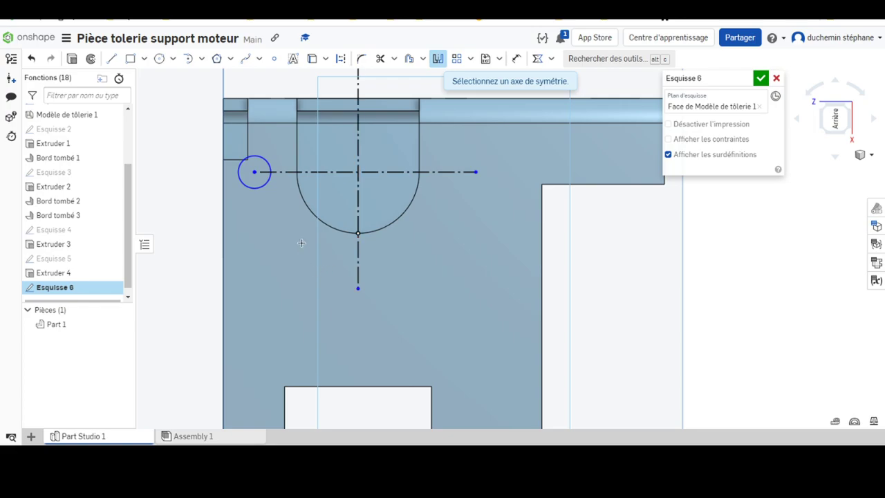
click(358, 149)
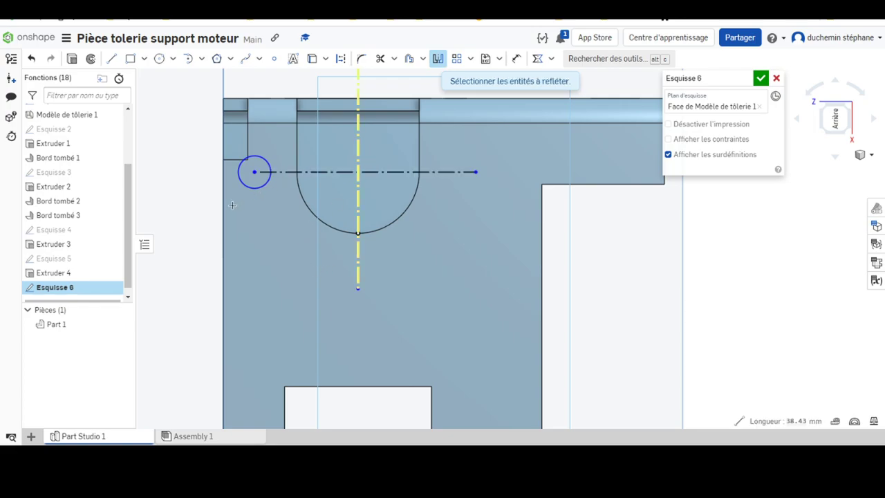
click(255, 189)
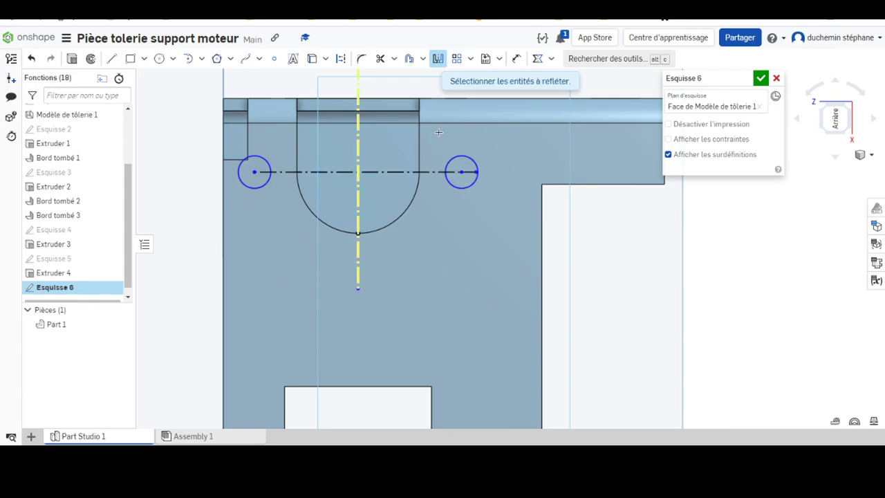
Dimension the holes to Ø3.5 and 28 apart, then finish Esquisse 6
click(517, 58)
click(473, 182)
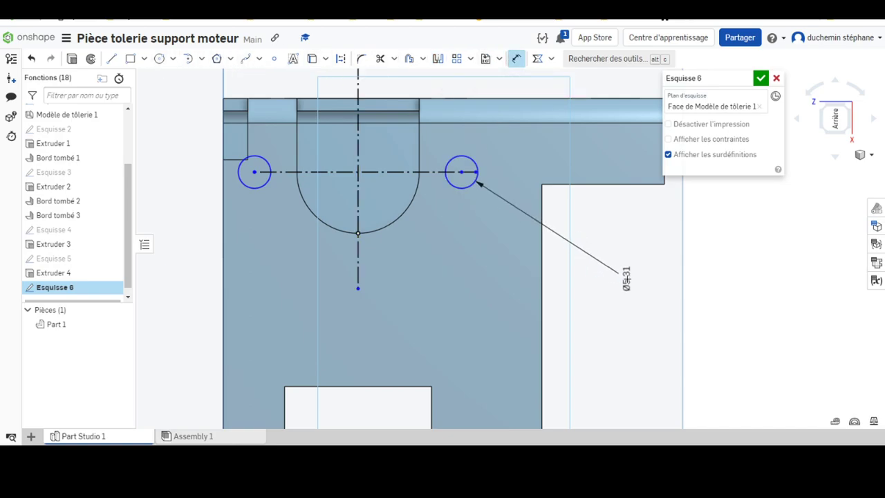
click(648, 275)
text(3.5)
key(Return)
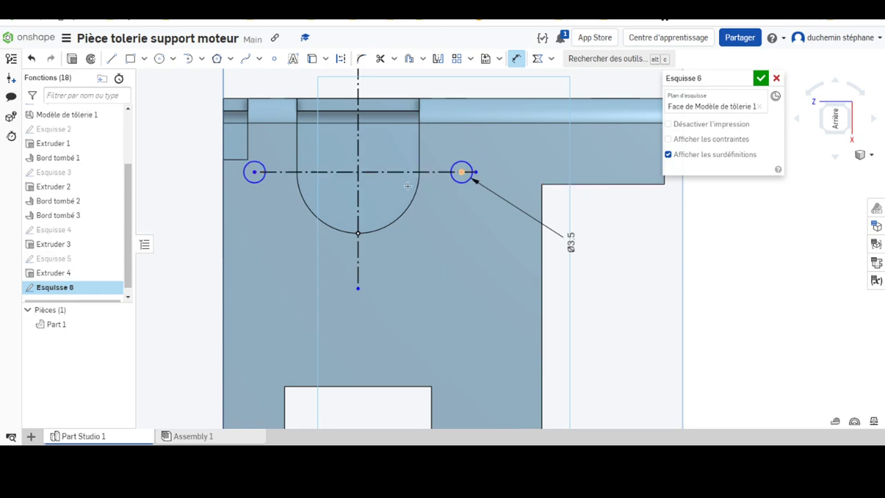
click(255, 172)
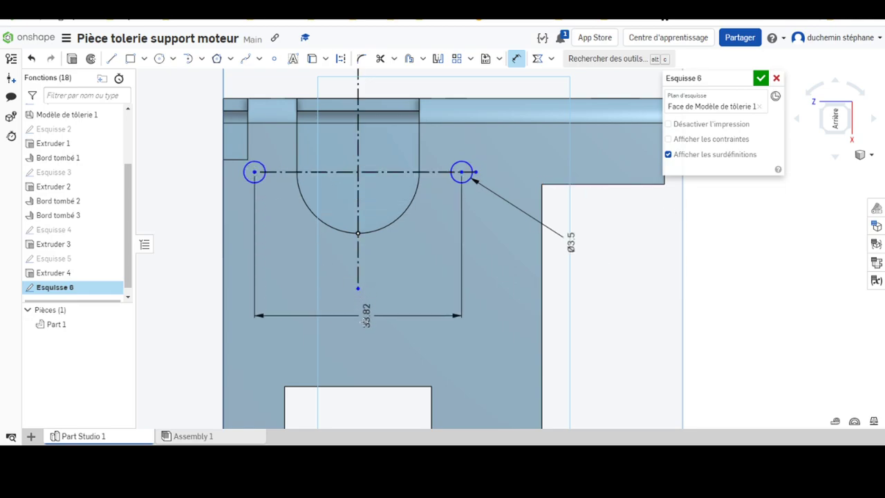
click(360, 327)
text(28)
key(Return)
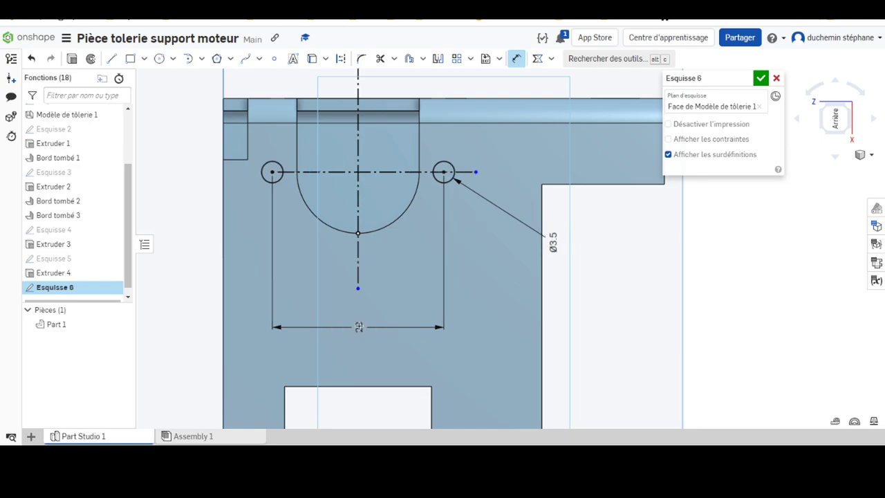
key(f)
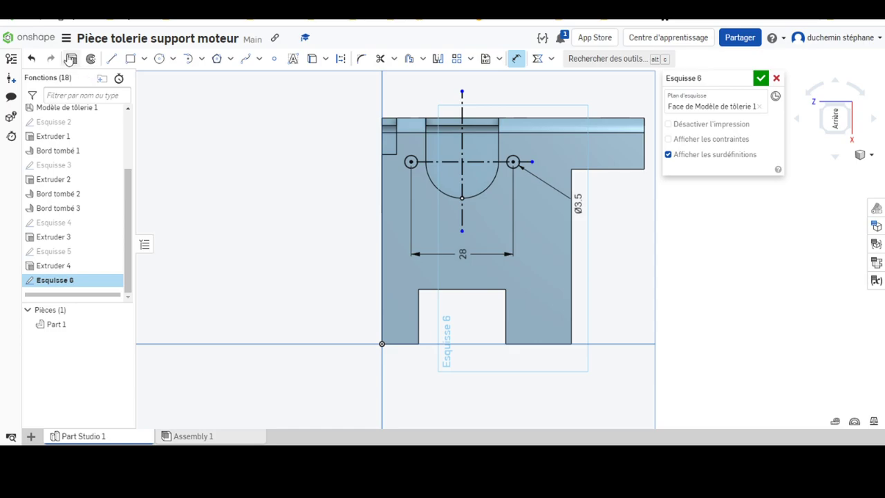
key(Return)
Extrude Esquisse 6 as a Retirer cut with end type À travers tous
key(shift+e)
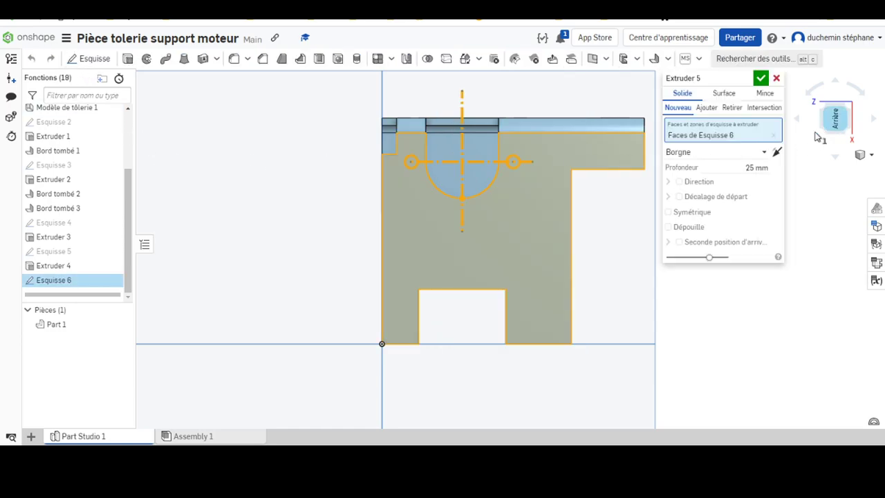
click(732, 108)
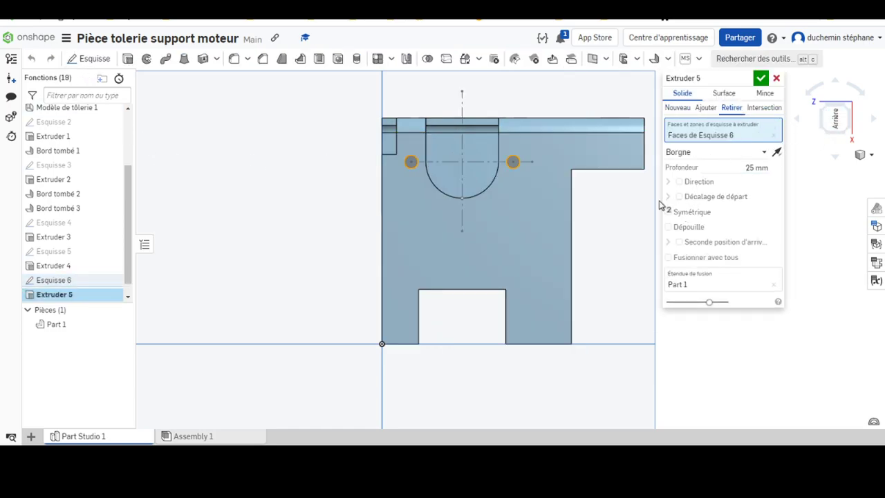
click(708, 156)
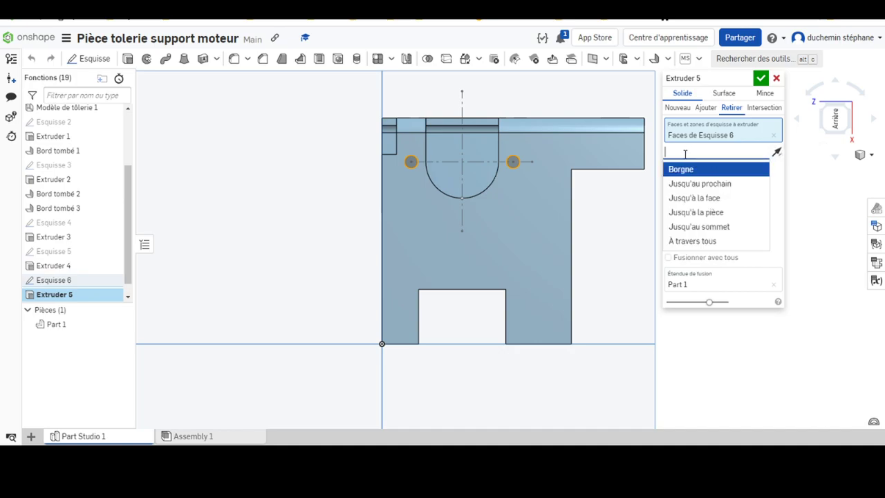
click(810, 225)
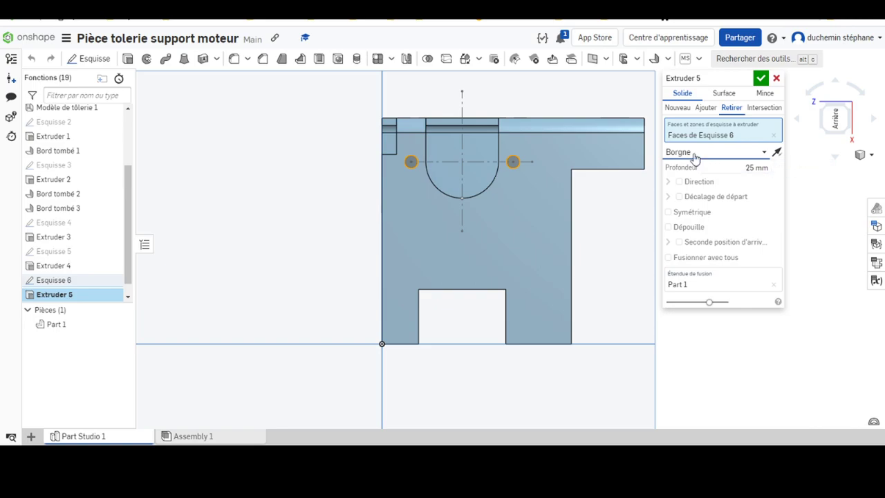
right_drag(644, 173, 586, 192)
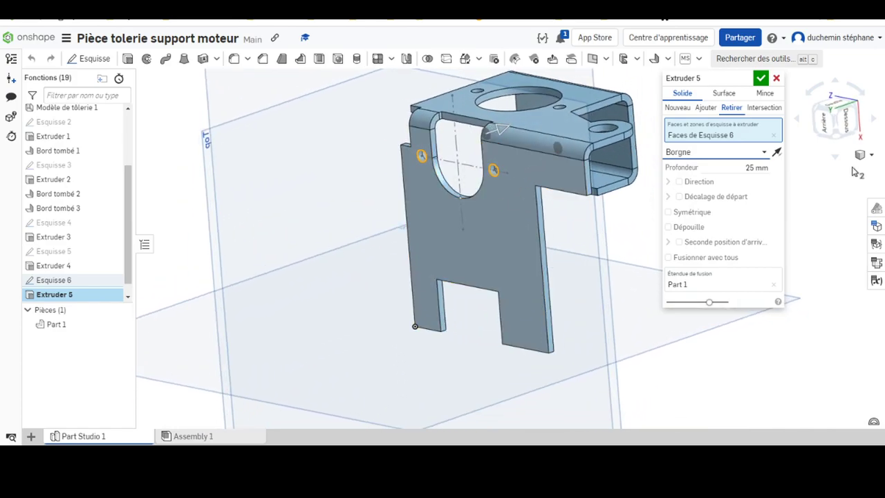
click(726, 153)
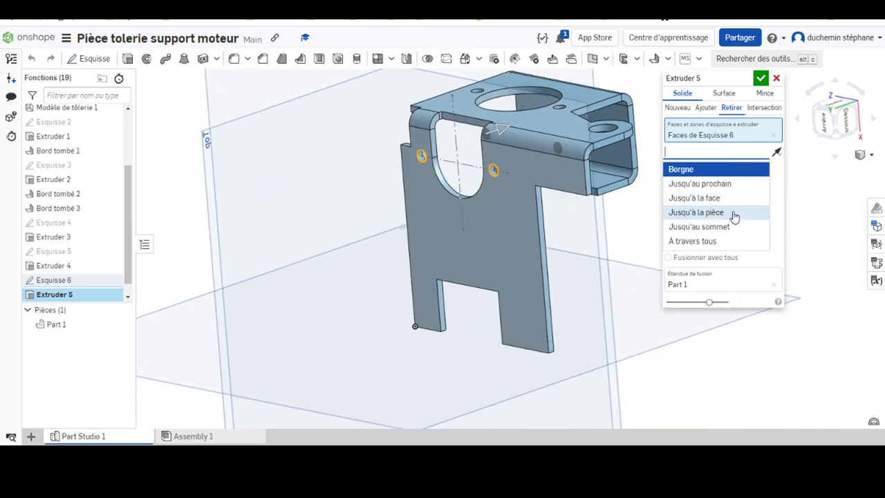
click(712, 241)
right_drag(629, 269, 553, 187)
Commit Extruder 5 and inspect the two small holes through the bracket plate
click(760, 78)
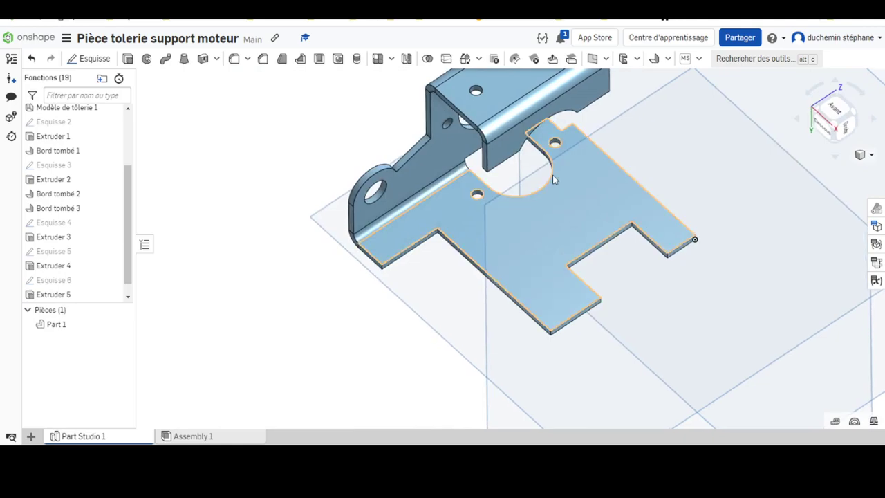
scroll(536, 251, up, 3)
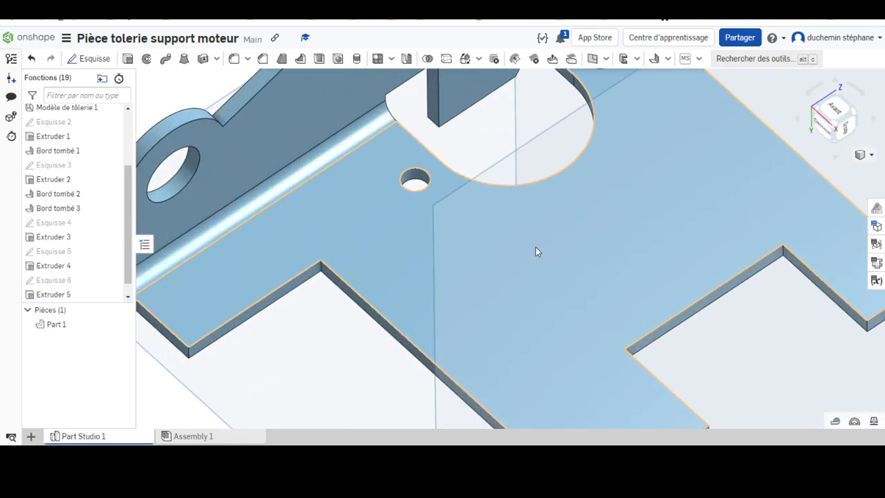
scroll(571, 242, down, 3)
scroll(583, 244, down, 3)
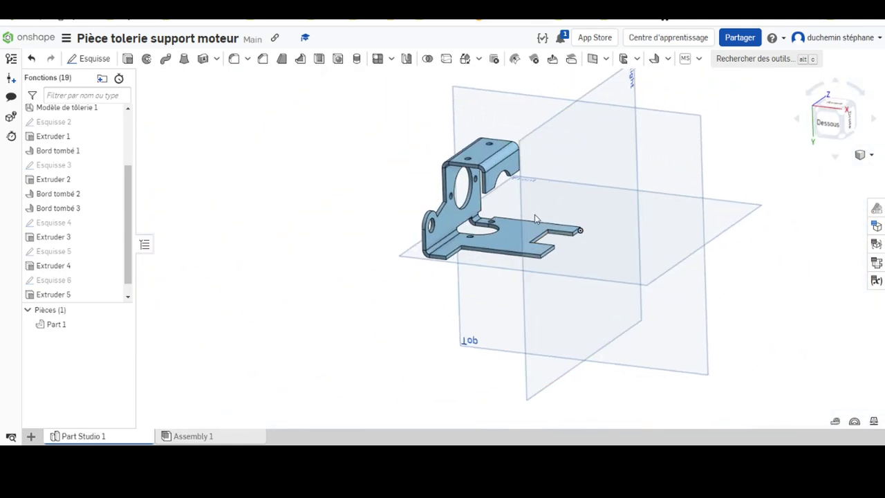
middle_drag(584, 244, 489, 228)
right_drag(489, 228, 526, 277)
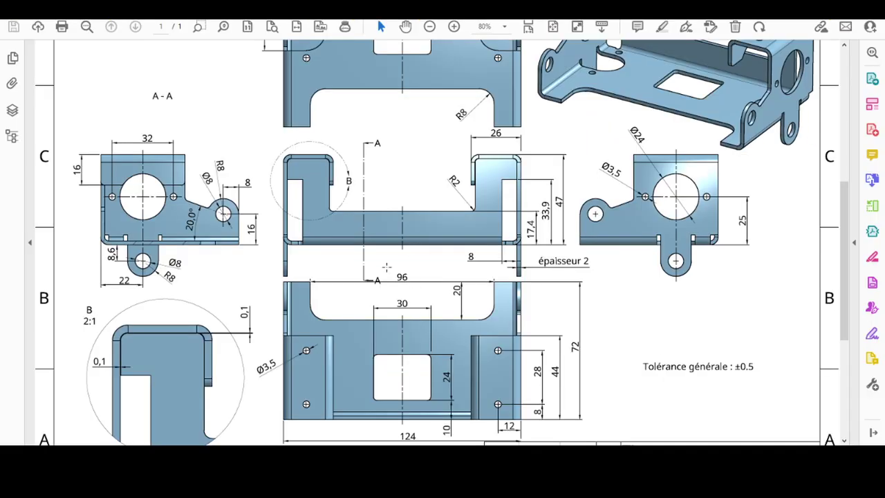
scroll(397, 162, up, 3)
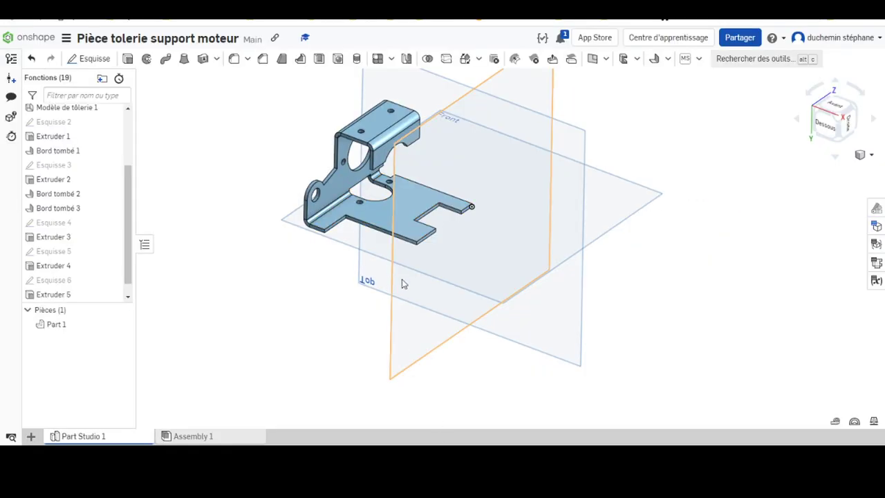
right_drag(401, 283, 486, 246)
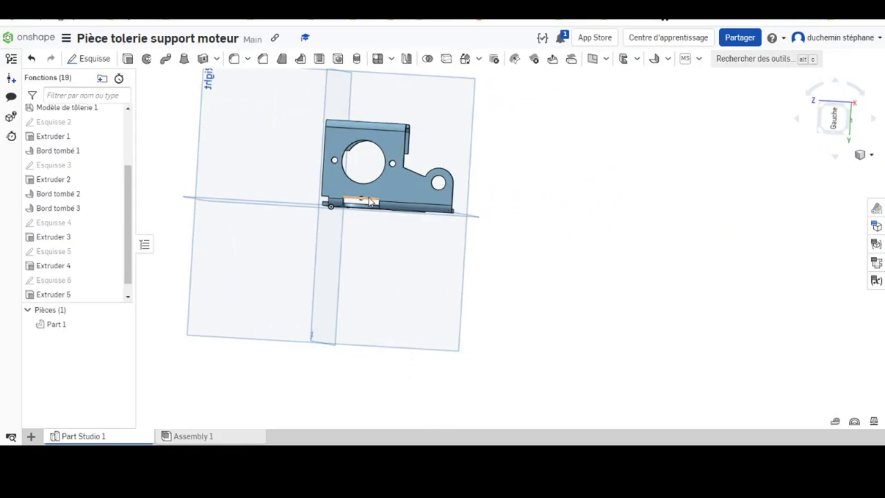
Select the bracket and show its sheet-metal flat pattern beside the 3D view
click(375, 197)
scroll(375, 197, down, 3)
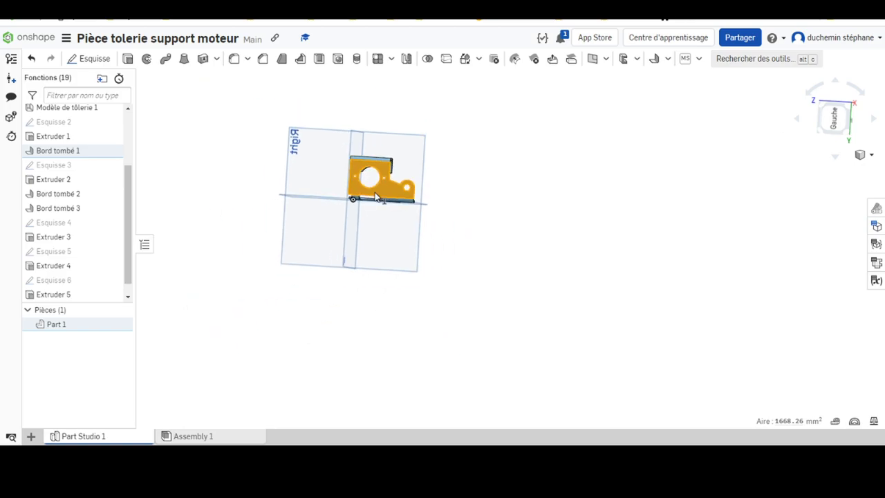
scroll(376, 197, up, 2)
scroll(376, 197, up, 2)
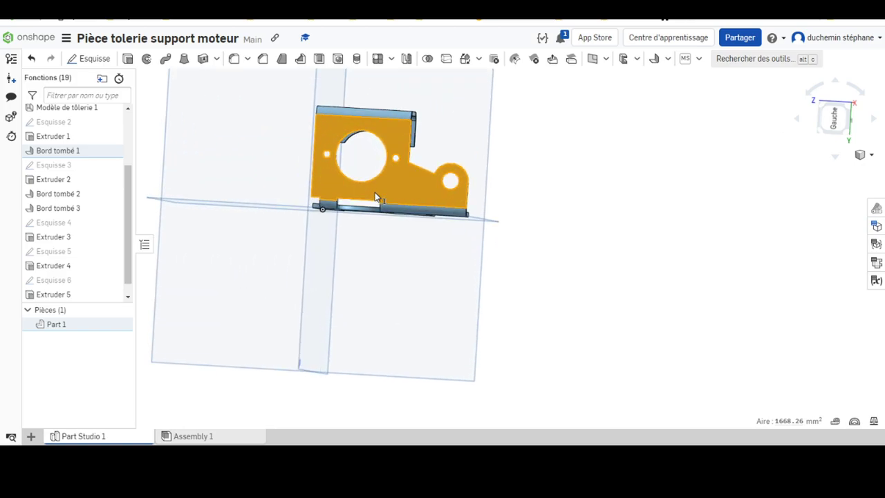
click(875, 263)
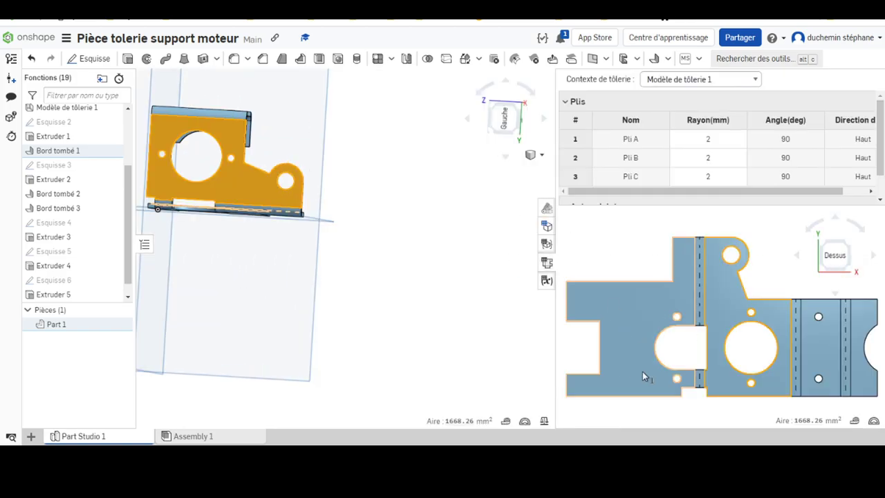
click(408, 203)
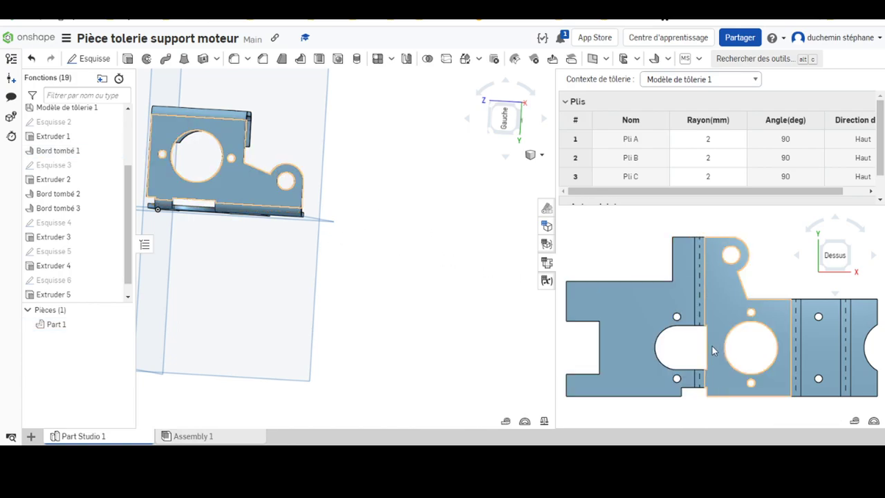
Start Esquisse 7 on the left face of the flat pattern
scroll(690, 336, down, 1)
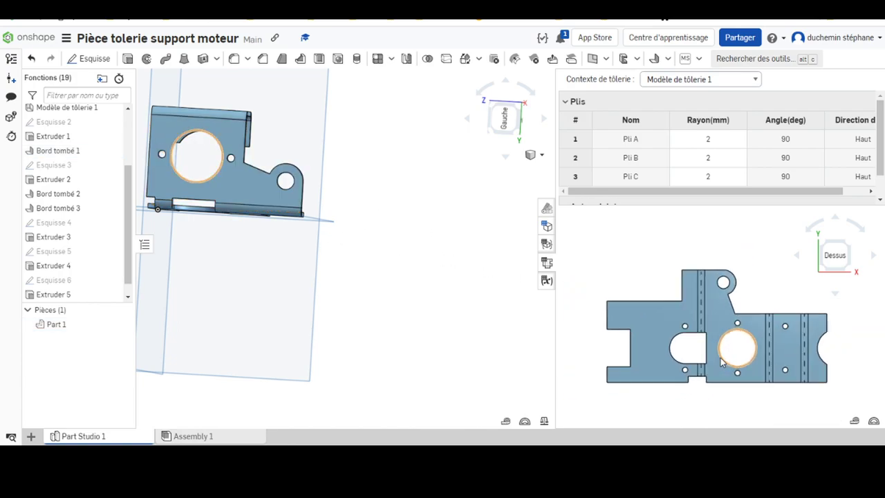
scroll(721, 363, up, 1)
scroll(724, 361, up, 1)
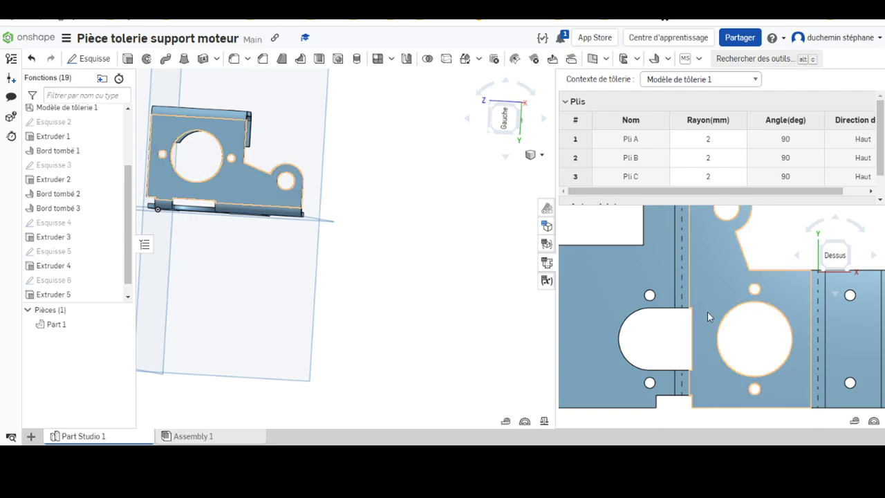
click(599, 322)
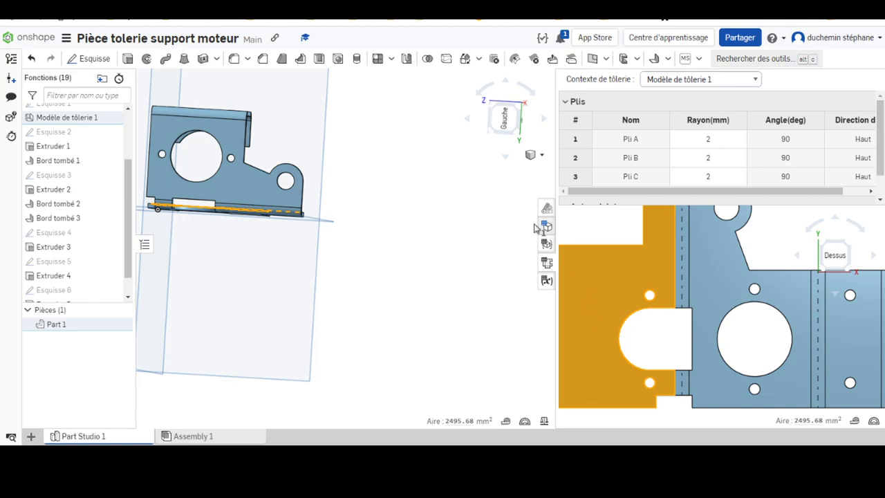
click(90, 58)
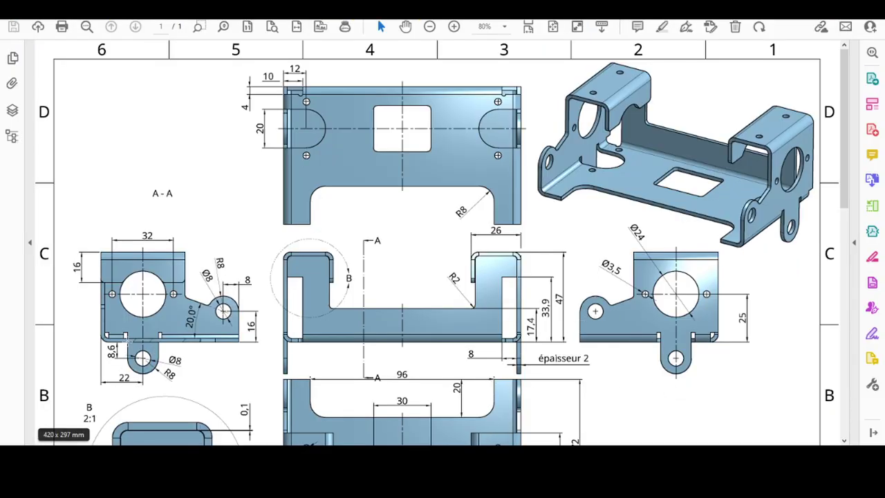
scroll(127, 342, down, 1)
scroll(142, 328, down, 1)
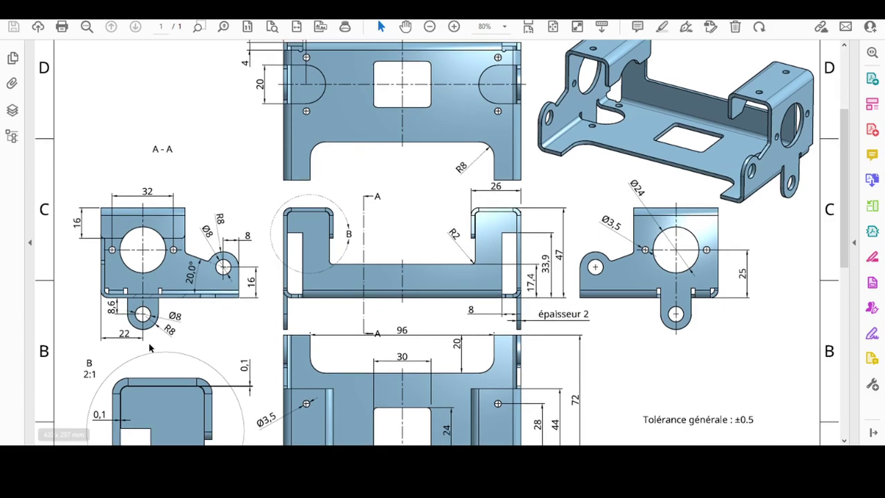
ctrl+scroll(149, 329, up, 4)
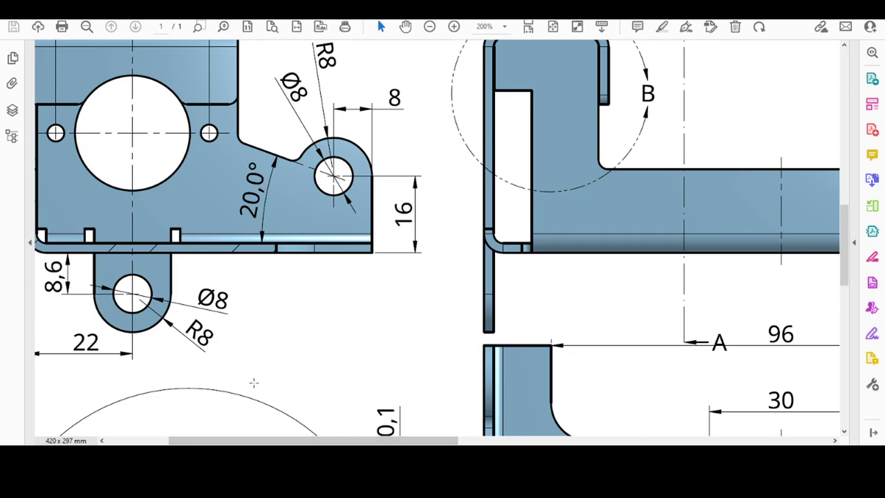
ctrl+scroll(88, 235, down, 2)
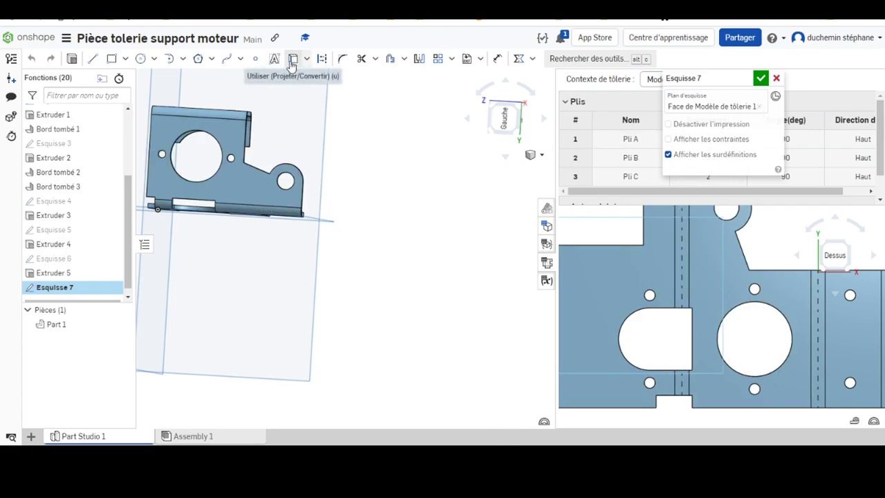
Project the slot's top edge and rounded end into Esquisse 7 and offset the outline by 8
click(391, 59)
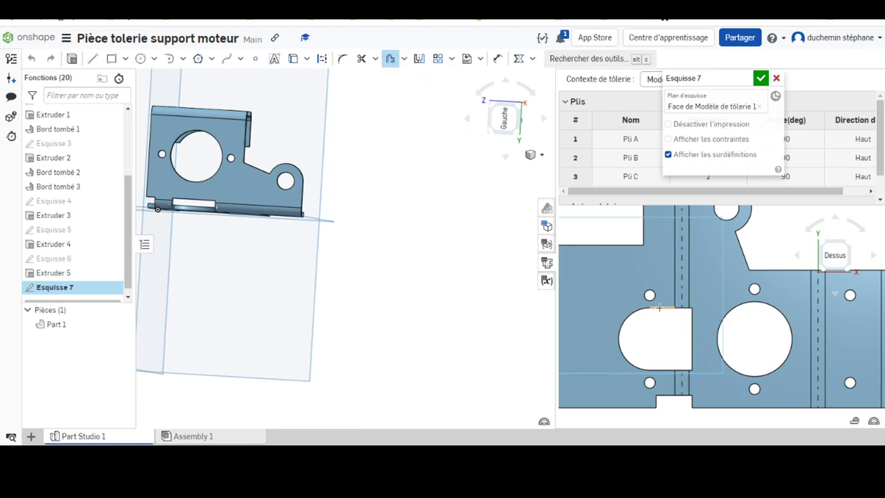
click(660, 308)
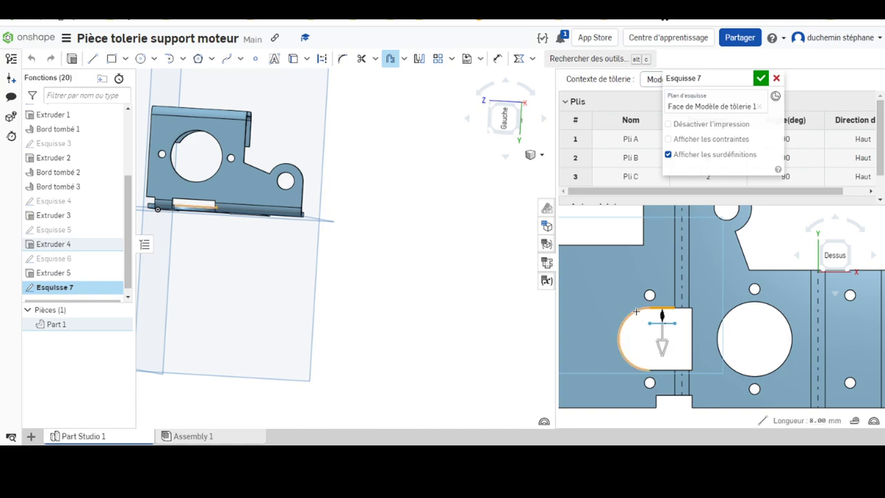
click(632, 311)
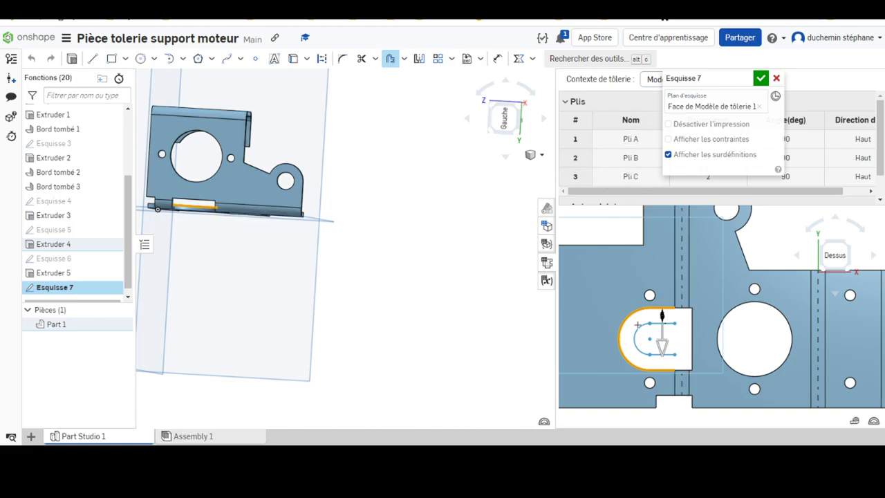
right_click(526, 317)
click(511, 217)
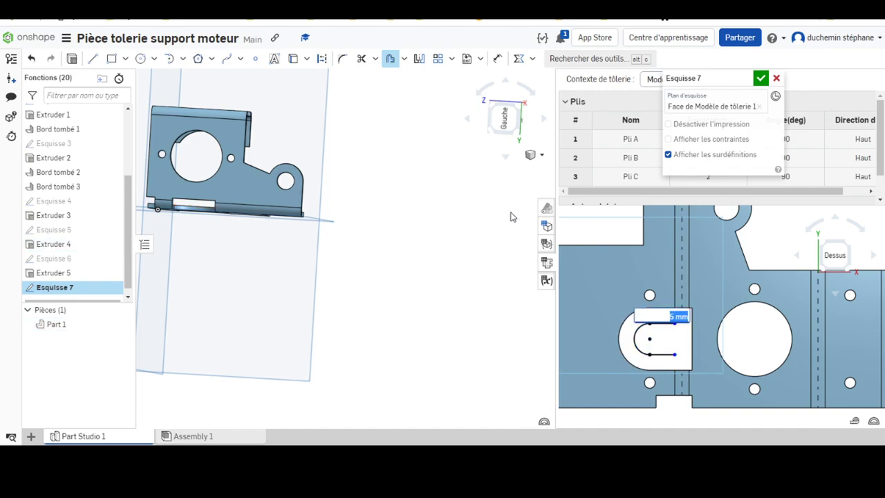
text(8)
key(Return)
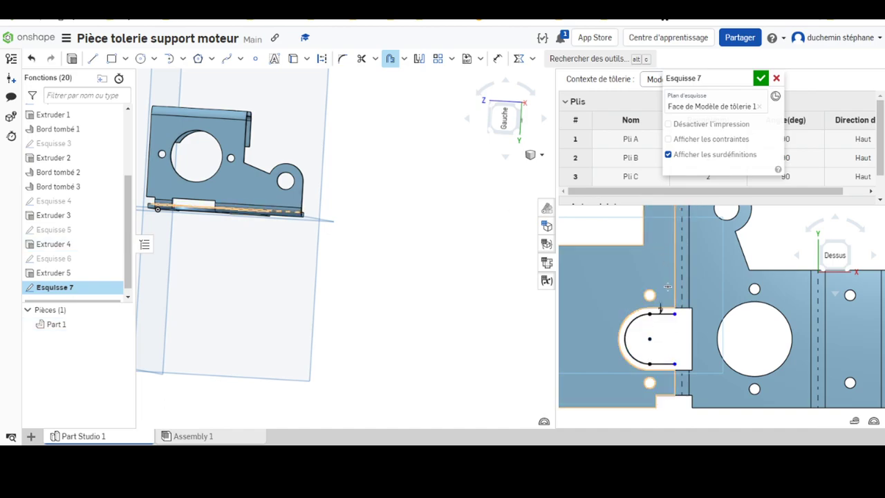
scroll(668, 287, up, 2)
scroll(692, 258, up, 3)
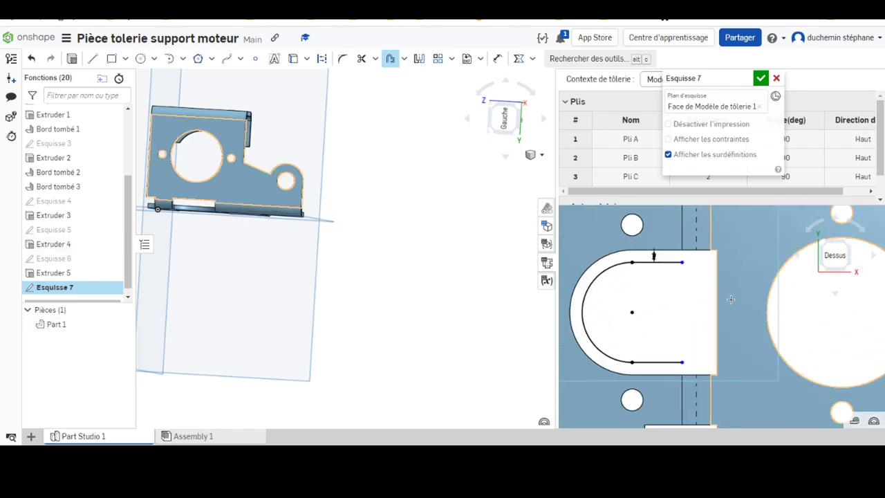
key(Escape)
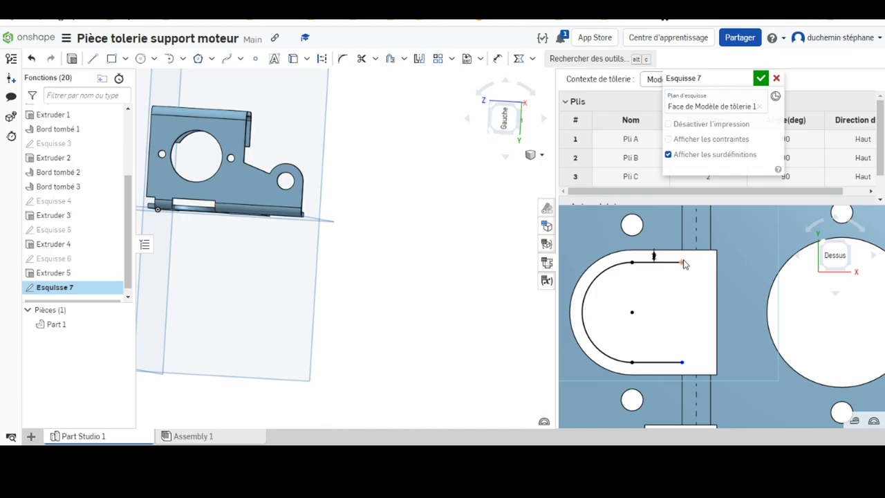
Make the lower arc endpoint coincident with the sketch's right vertical edge
mouse_move(683, 262)
mouse_down()
mouse_move(714, 263)
mouse_move(704, 264)
mouse_up()
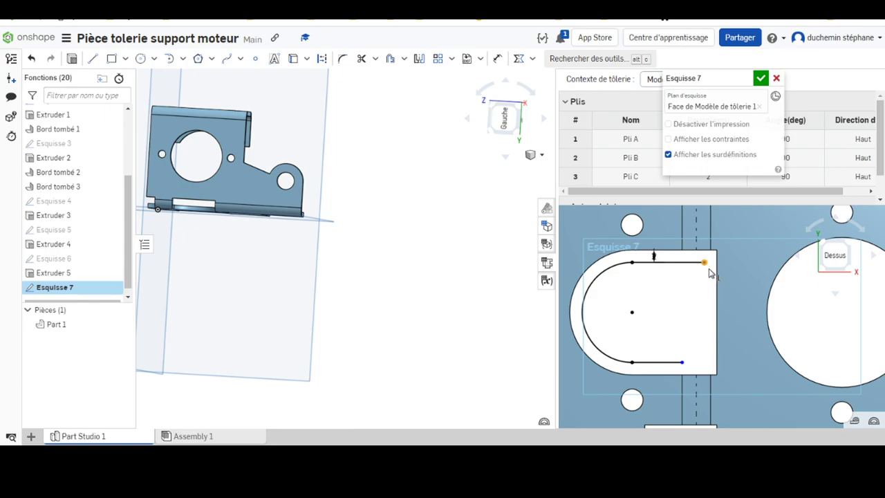
click(716, 274)
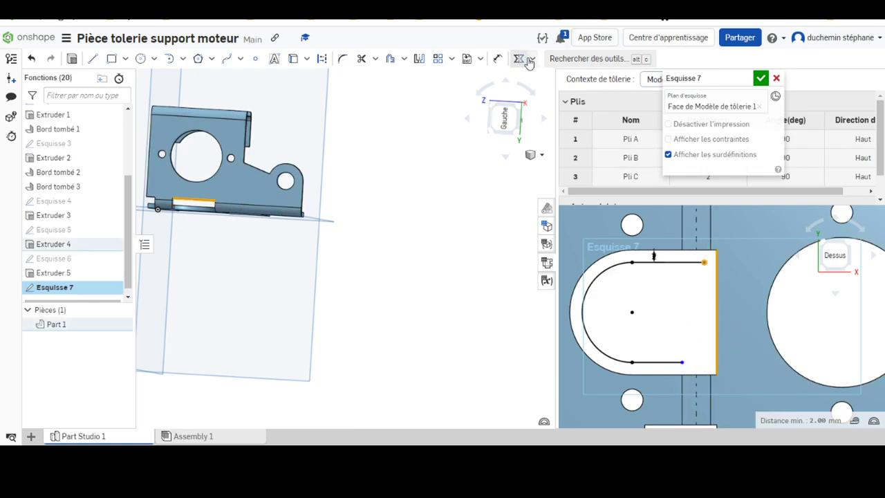
click(532, 59)
click(541, 78)
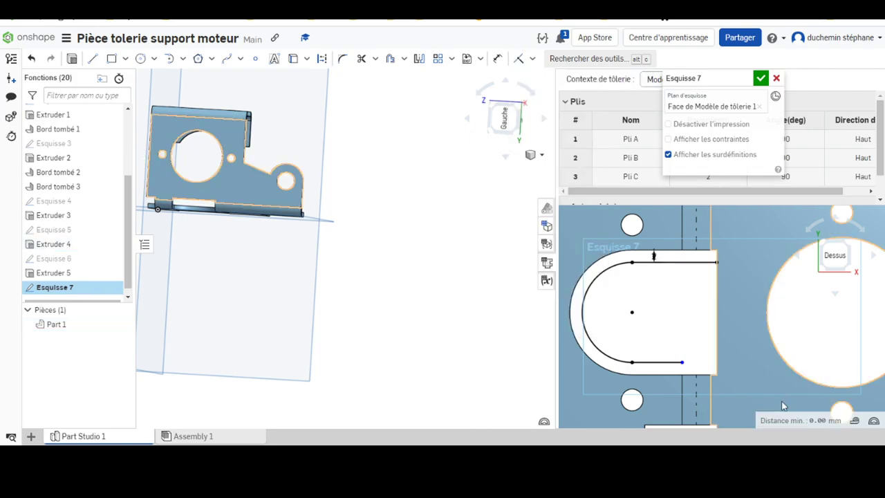
click(682, 362)
click(723, 361)
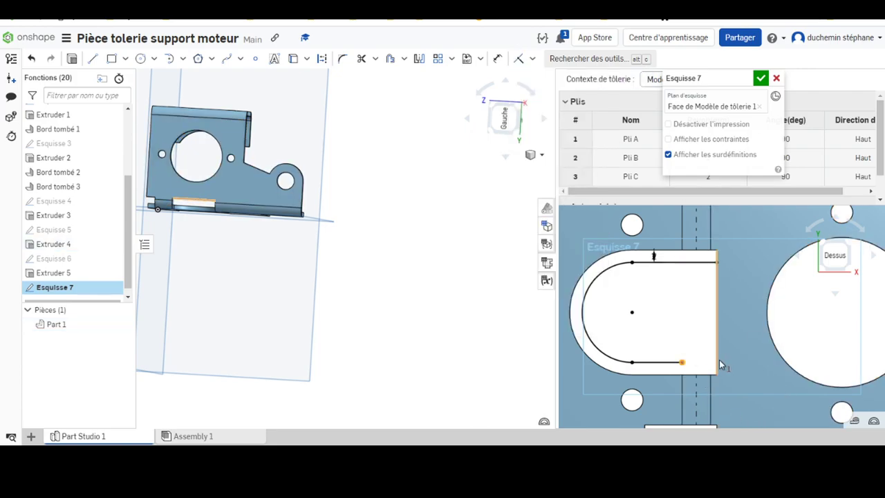
click(518, 60)
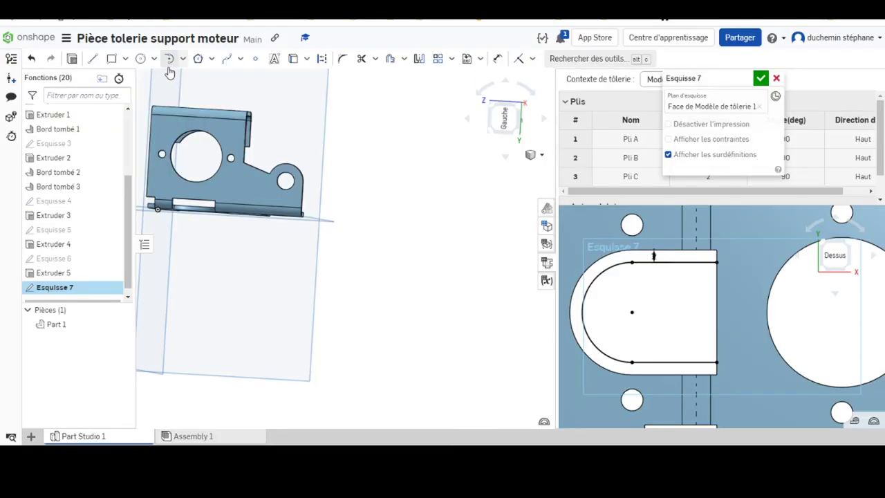
Draw a circle at the arc centre and dimension it Ø8
click(140, 58)
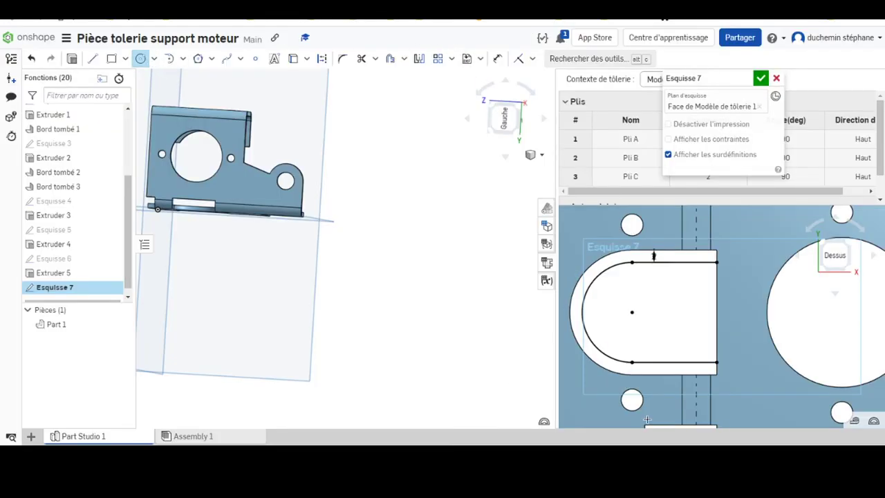
click(631, 312)
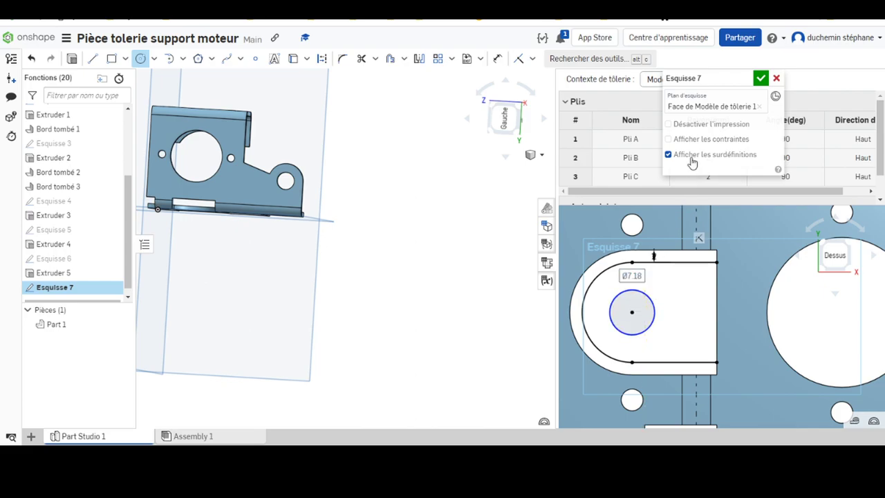
key(d)
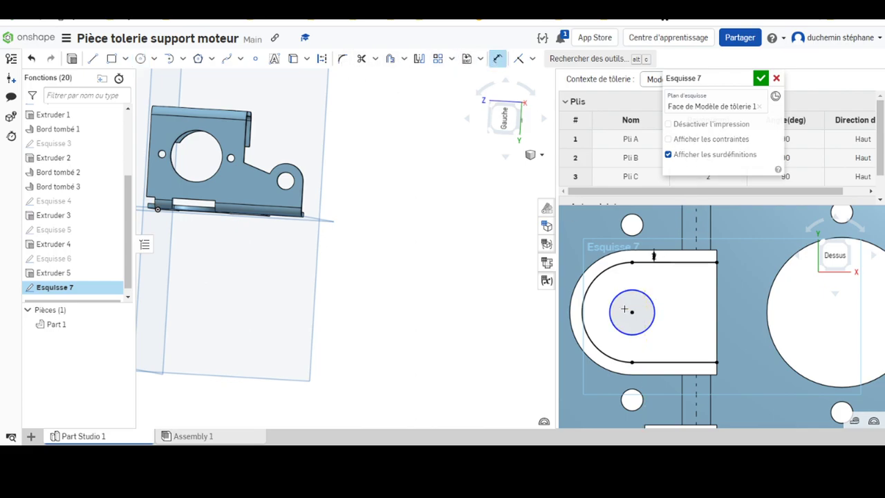
click(610, 309)
click(684, 297)
key(Return)
Close Esquisse 7 and start a Retirer extrude, toggling which sketch faces it uses
click(72, 59)
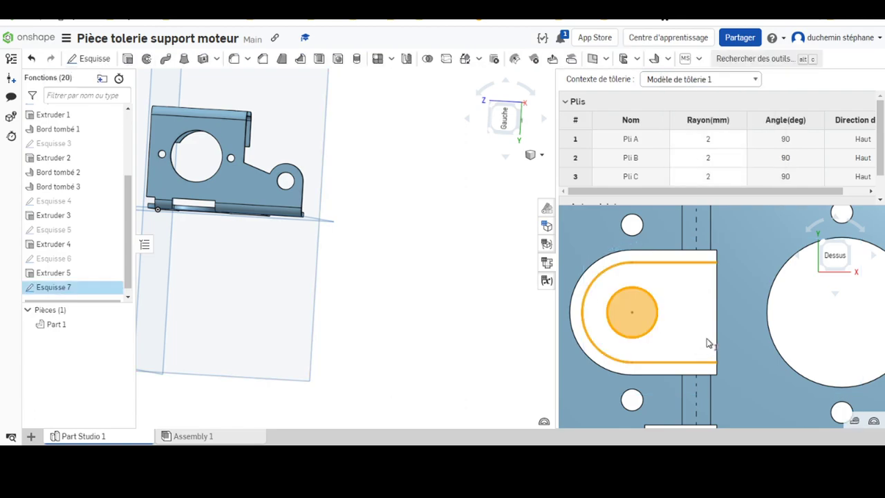
key(shift+e)
click(731, 104)
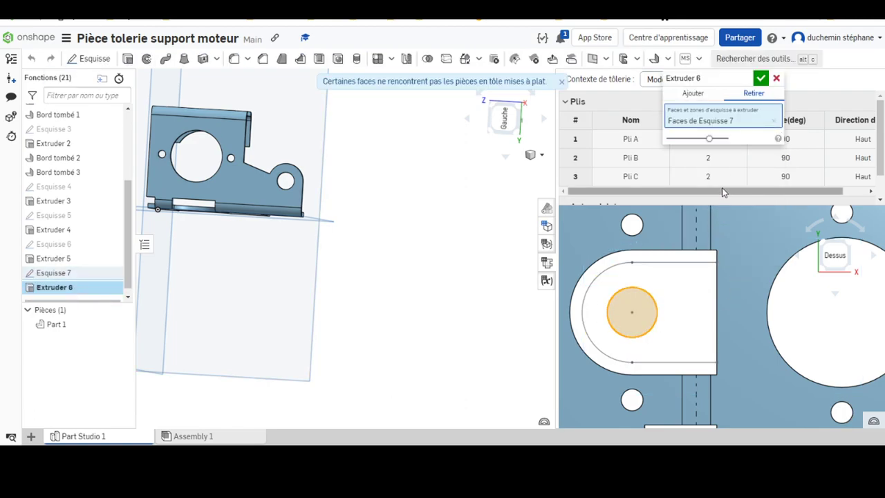
click(637, 330)
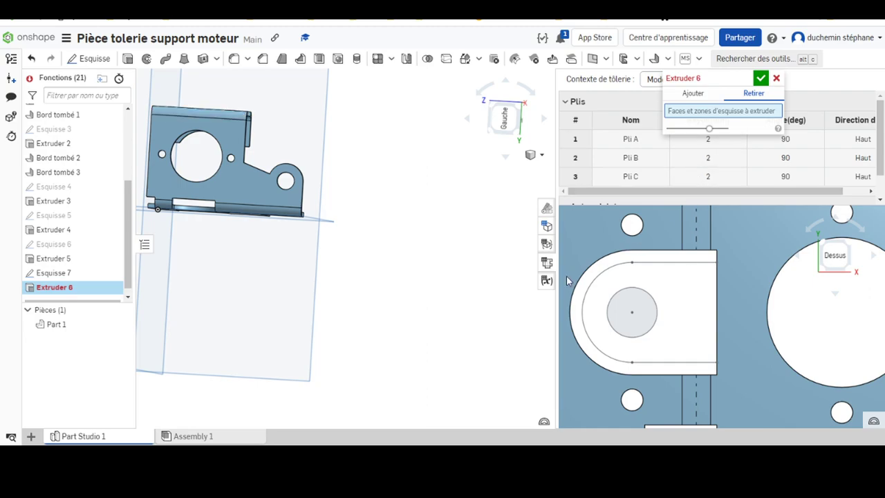
mouse_move(54, 273)
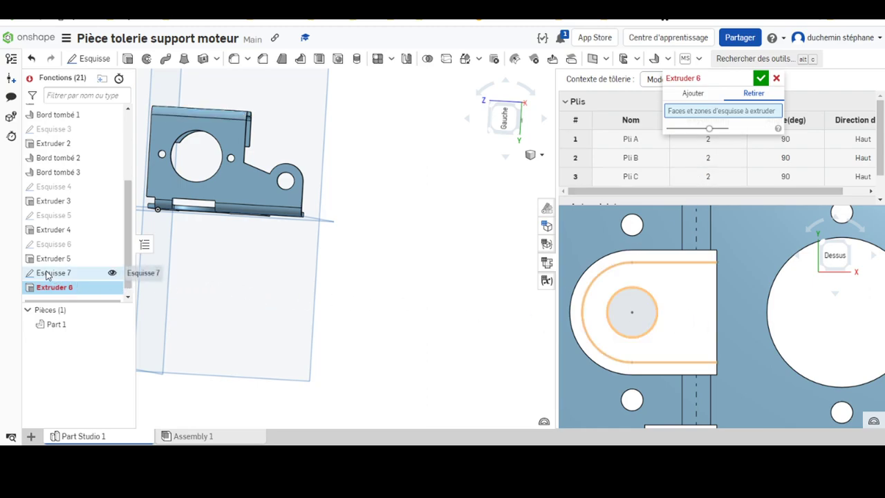
click(616, 318)
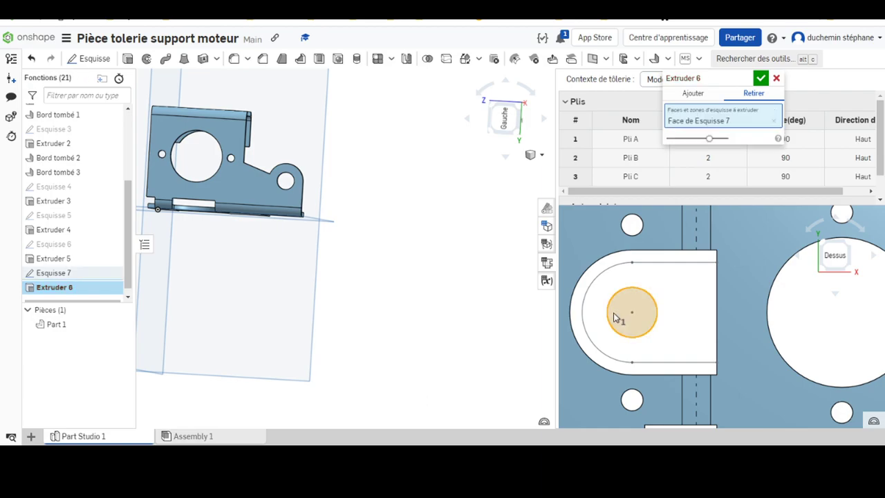
click(616, 317)
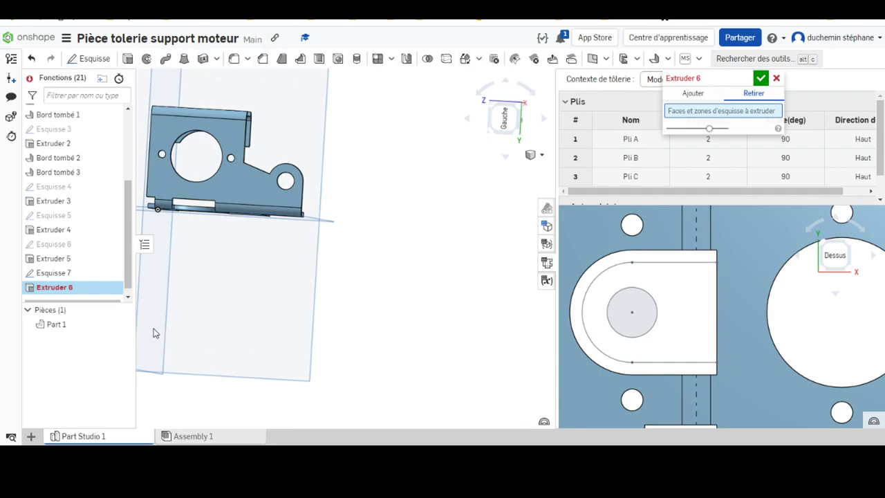
click(39, 275)
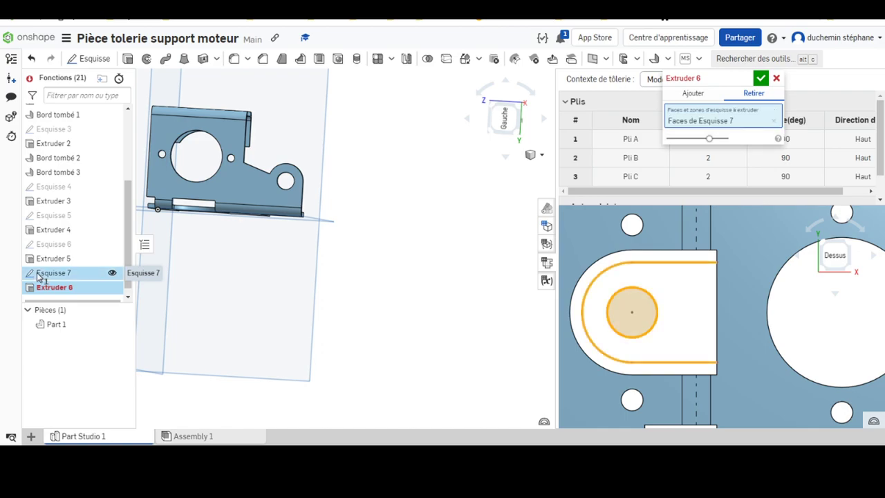
Cancel the trial extrude and bring up the actions menu for Esquisse 7
right_click(40, 275)
key(Escape)
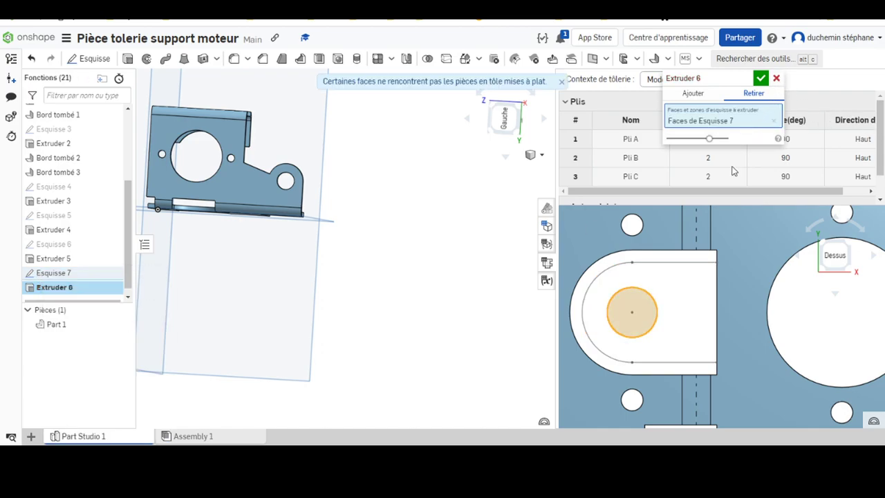
click(776, 78)
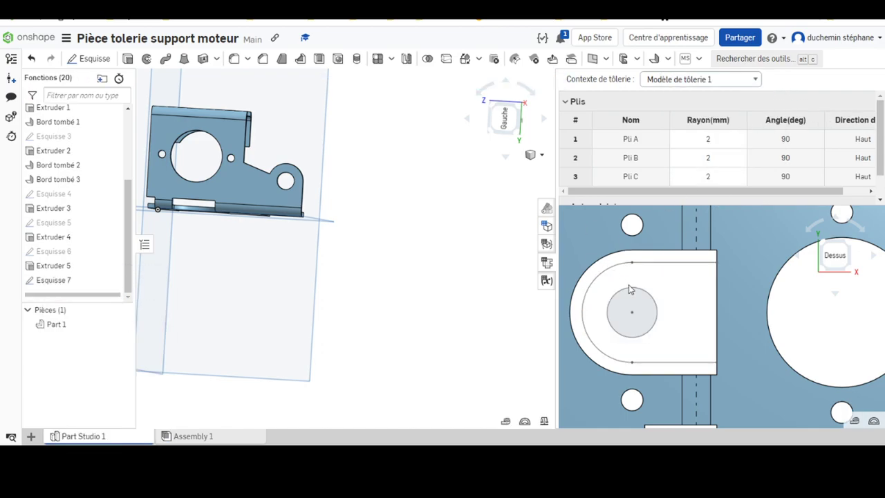
mouse_move(53, 273)
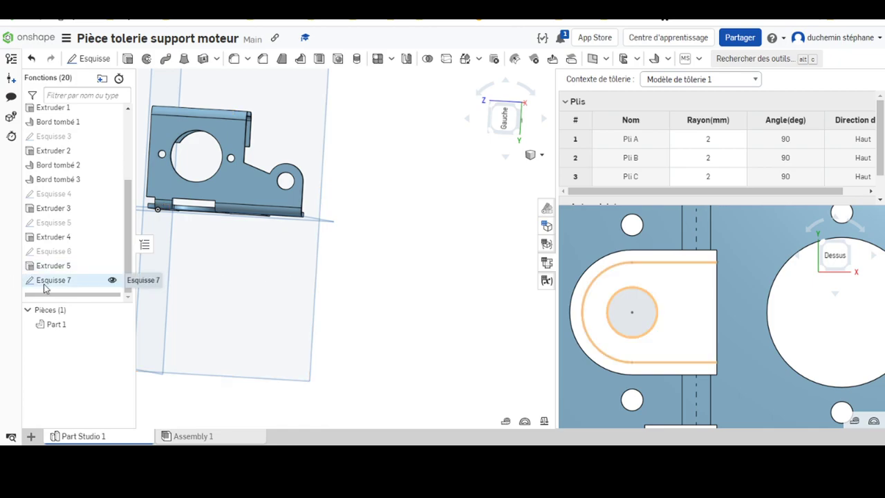
right_click(45, 288)
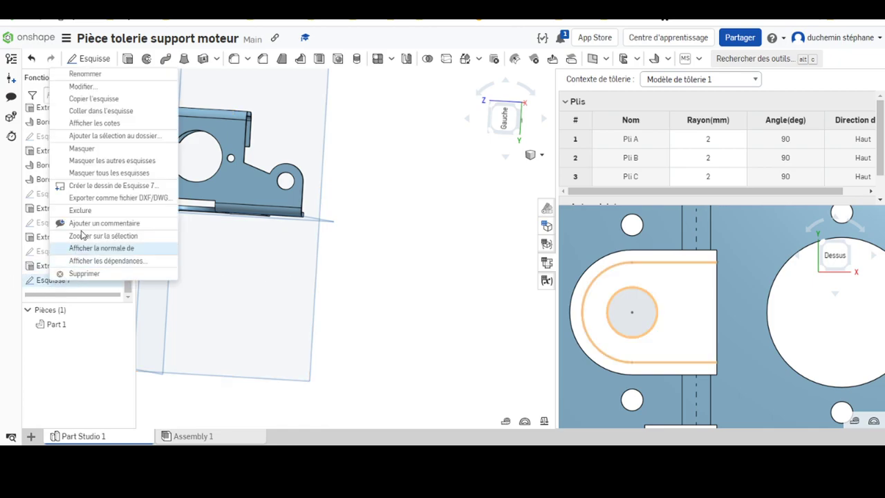
Close Esquisse 7's profile with a line on its right side, then extrude it as a cut
click(90, 87)
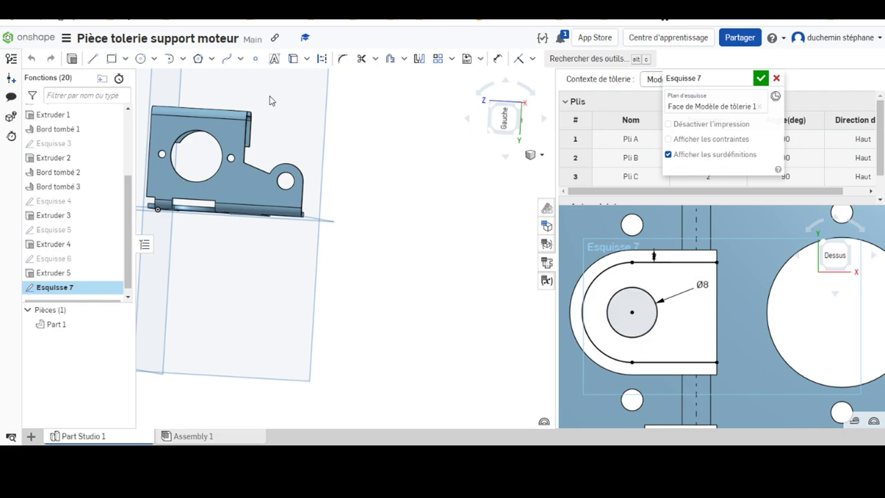
click(92, 58)
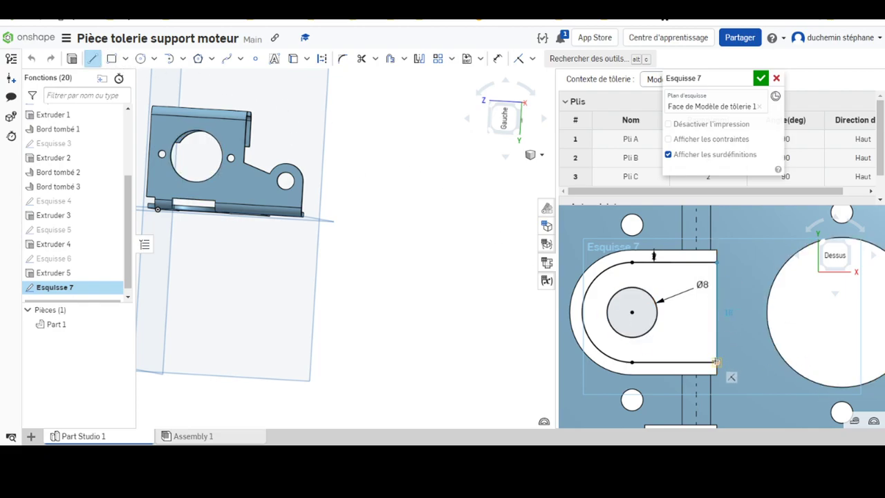
click(717, 263)
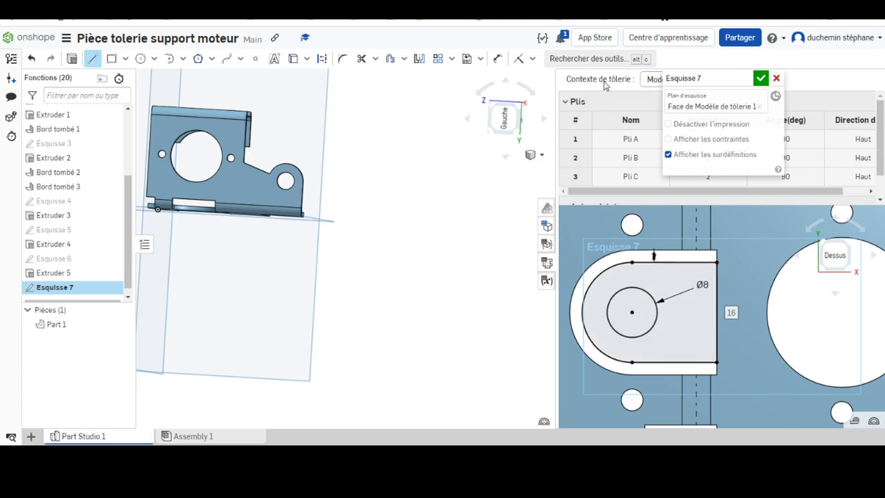
click(72, 59)
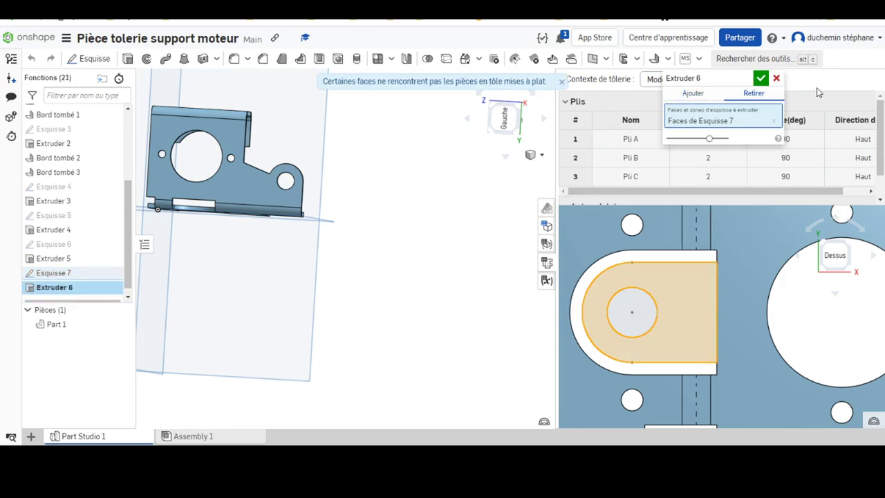
click(761, 79)
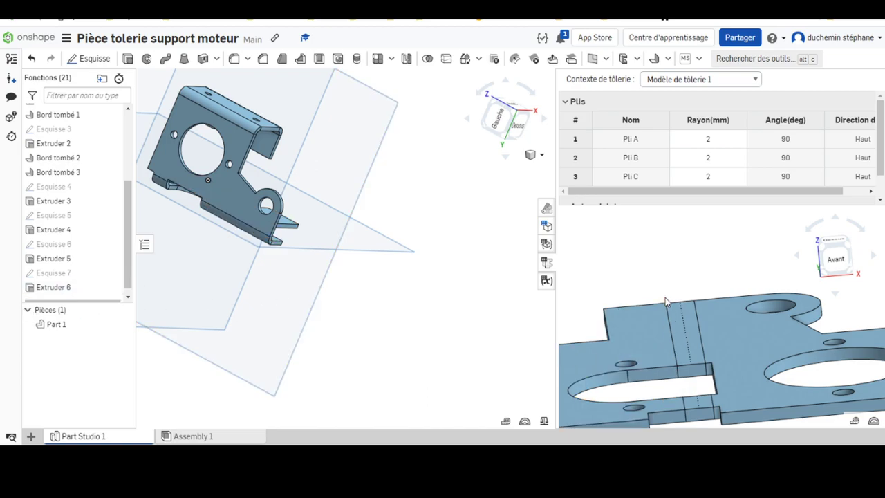
Edit Extruder 6 from Retirer to Ajouter so the Ø8-hole lug is added to the bracket
scroll(666, 297, up, 2)
scroll(666, 298, down, 2)
right_drag(670, 265, 675, 287)
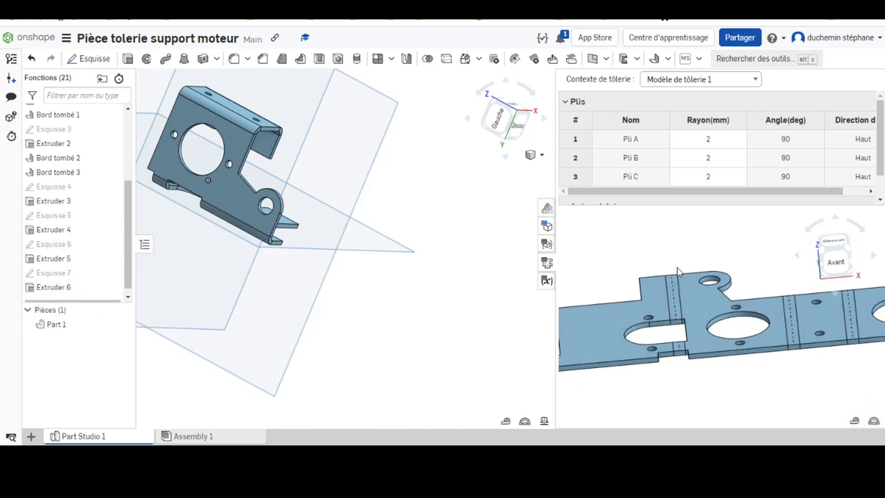
right_click(48, 290)
click(74, 314)
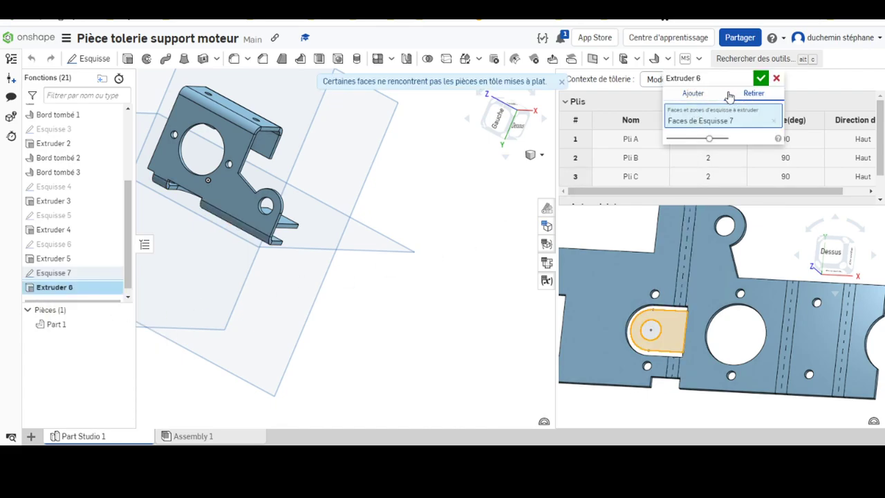
click(695, 97)
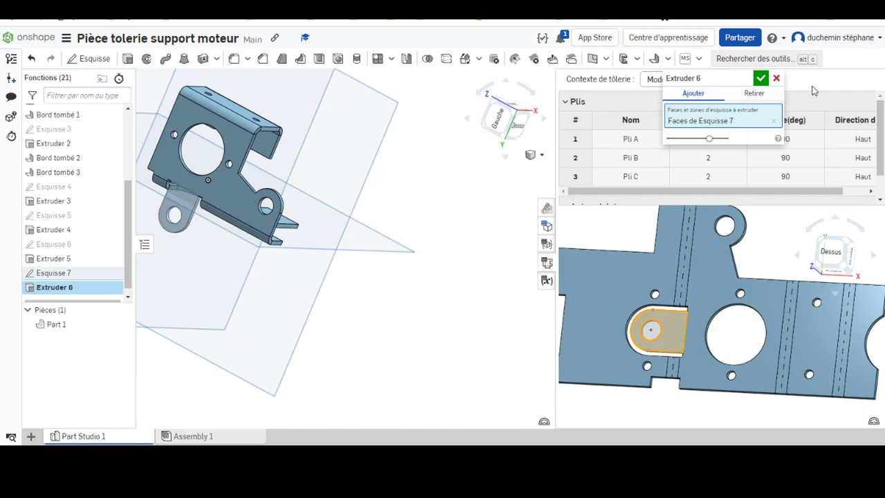
click(760, 78)
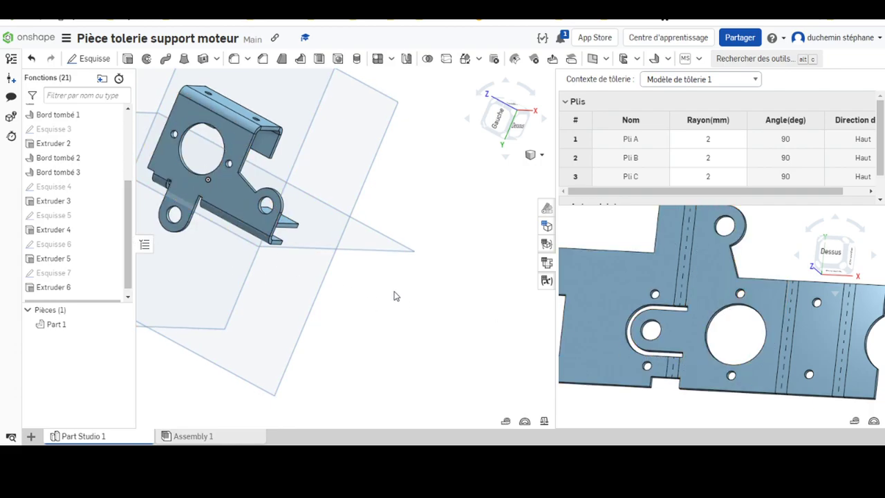
middle_drag(395, 297, 415, 317)
mouse_move(414, 317)
right_down()
mouse_move(401, 292)
mouse_move(421, 300)
mouse_move(417, 314)
mouse_move(413, 301)
mouse_move(371, 307)
right_up()
Reset the model to isometric, look over the motor support drawing, and return to Onshape
key(shift+7)
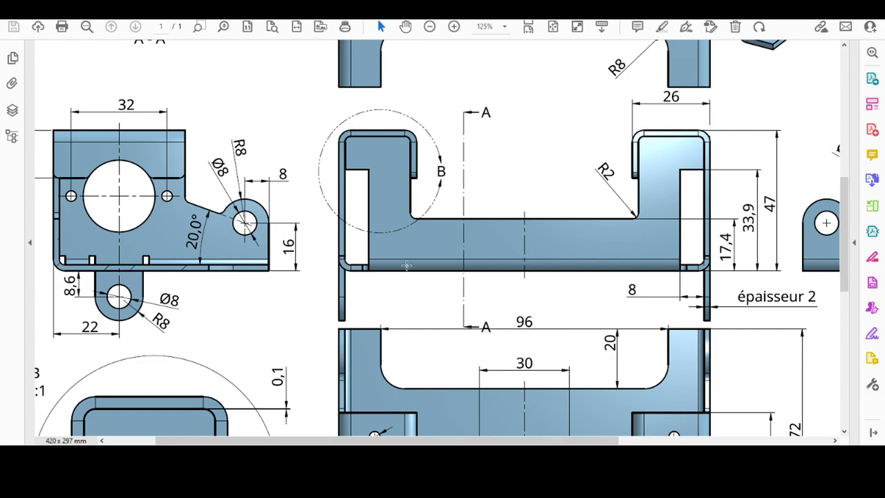
ctrl+scroll(407, 266, down, 3)
scroll(657, 86, up, 1)
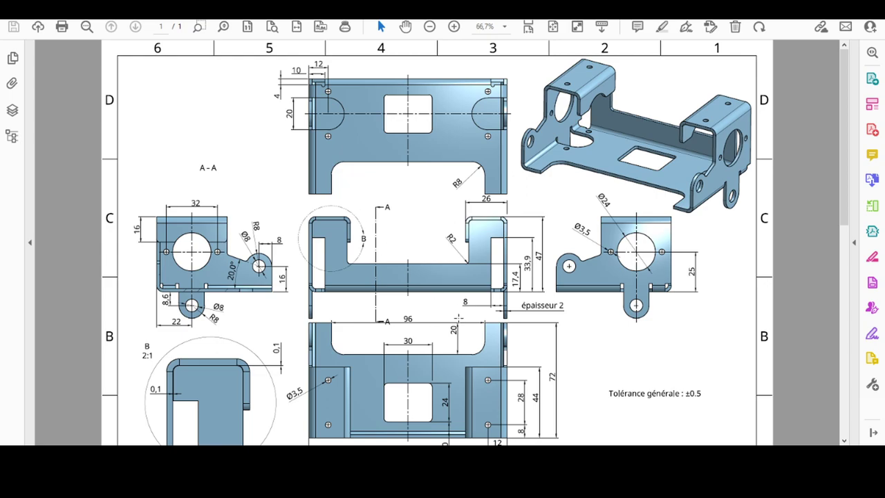
scroll(366, 332, down, 2)
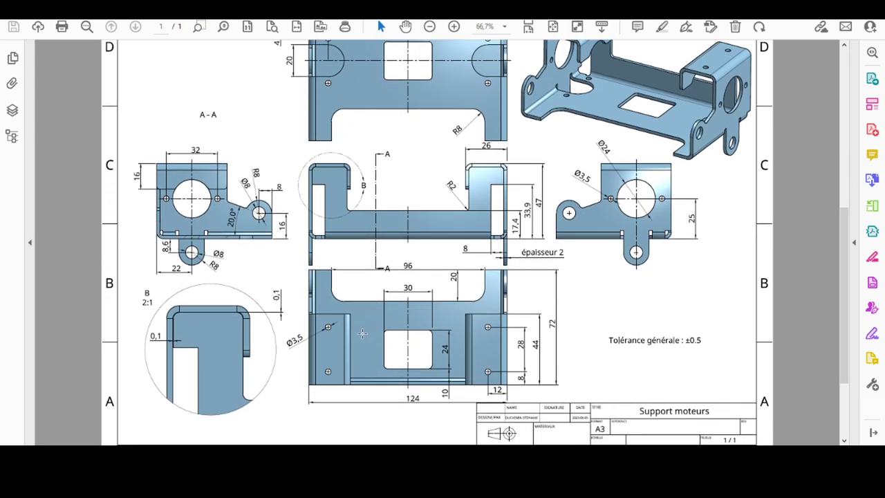
key(alt+Tab)
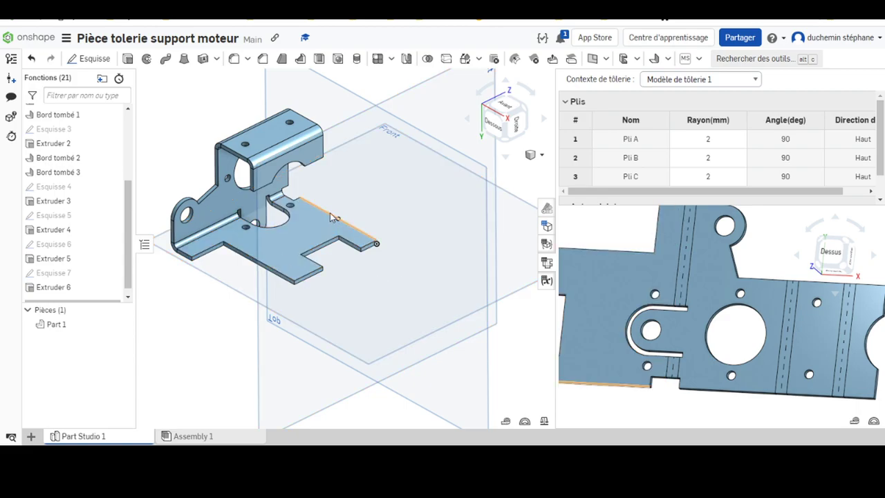
Start a Bord tombé on the 52 mm plate edge with a 15 mm distance
click(330, 216)
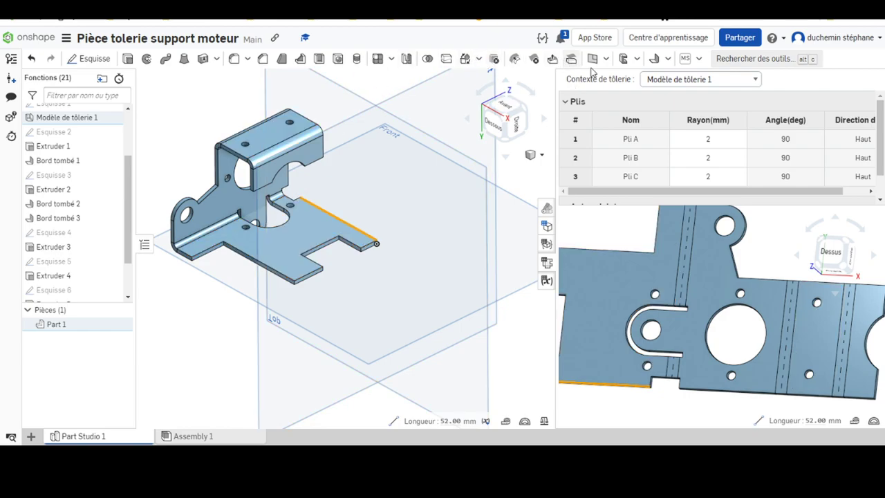
click(657, 61)
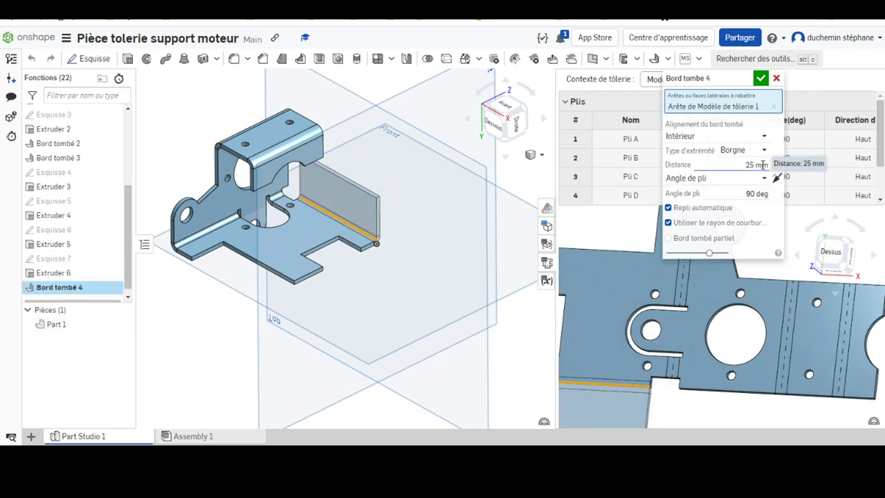
click(722, 165)
text(15)
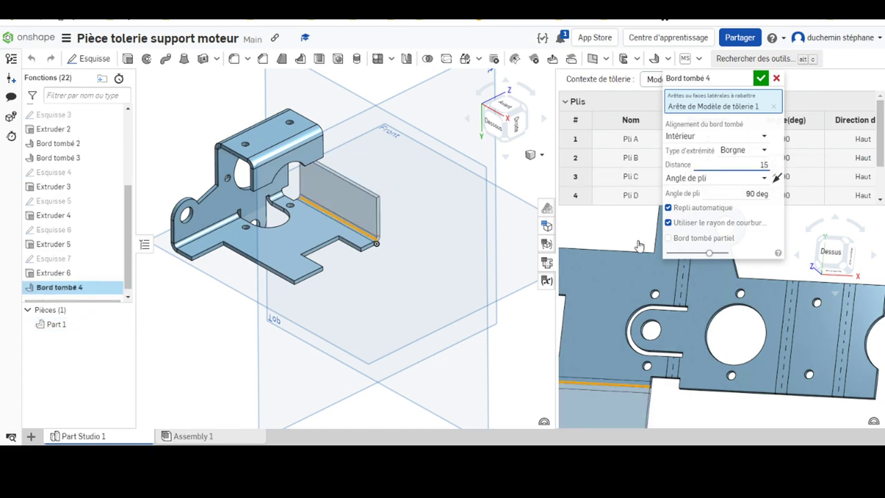
key(Return)
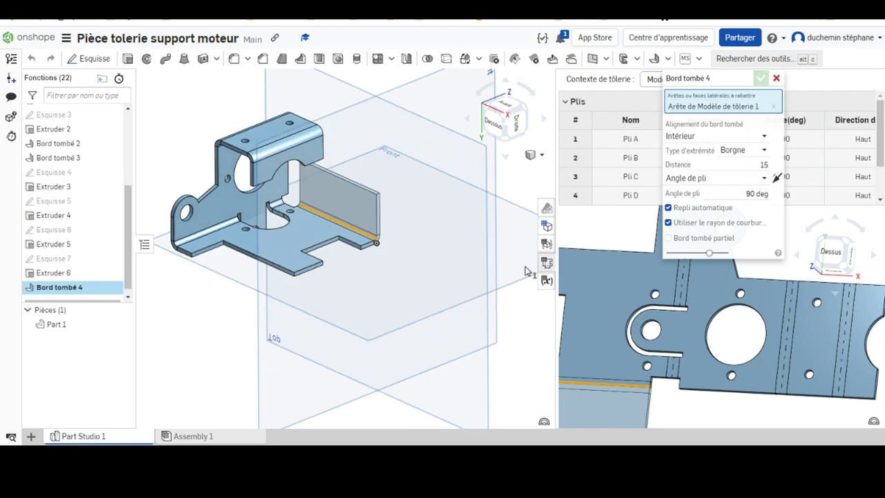
right_drag(420, 293, 379, 290)
key(shift+4)
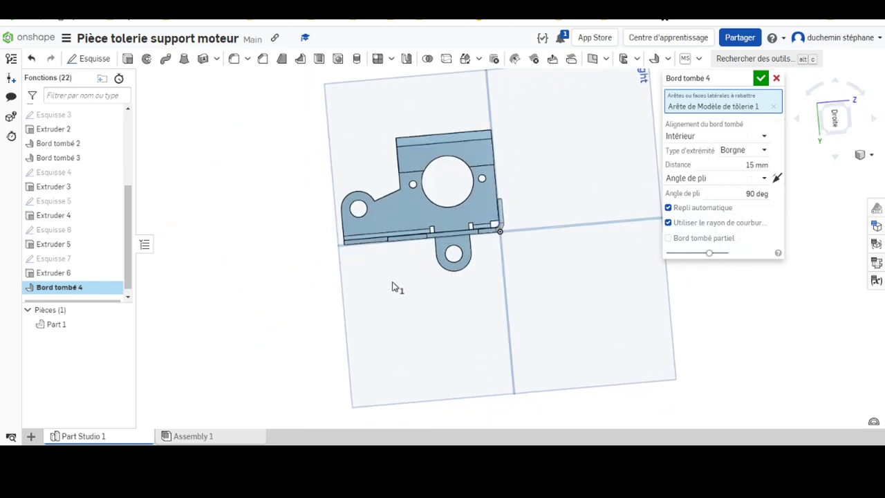
scroll(493, 227, up, 3)
scroll(493, 227, up, 3)
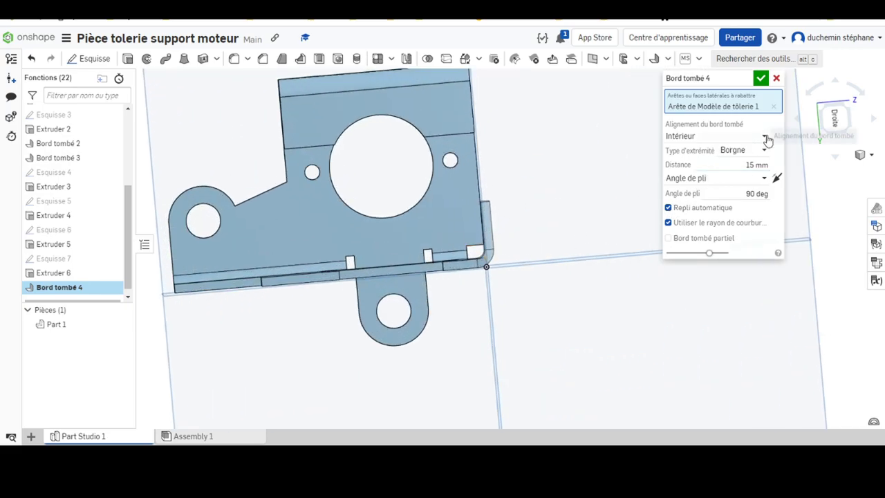
Set the flange alignment to Extérieur, confirm it, and show the flat pattern alongside
click(743, 139)
click(693, 168)
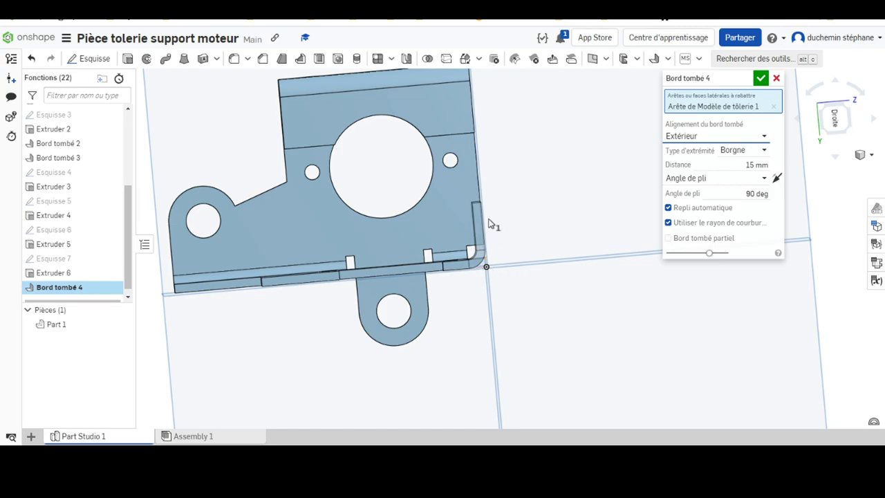
key(shift+7)
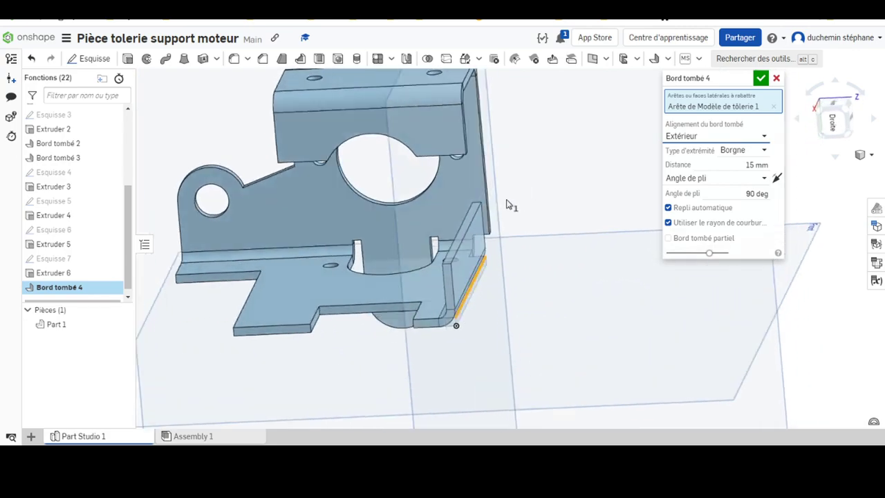
right_drag(515, 193, 510, 199)
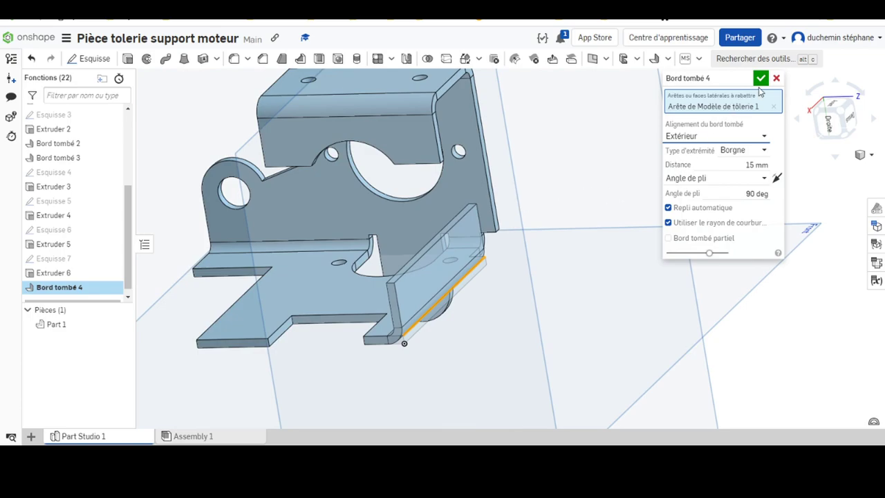
click(760, 79)
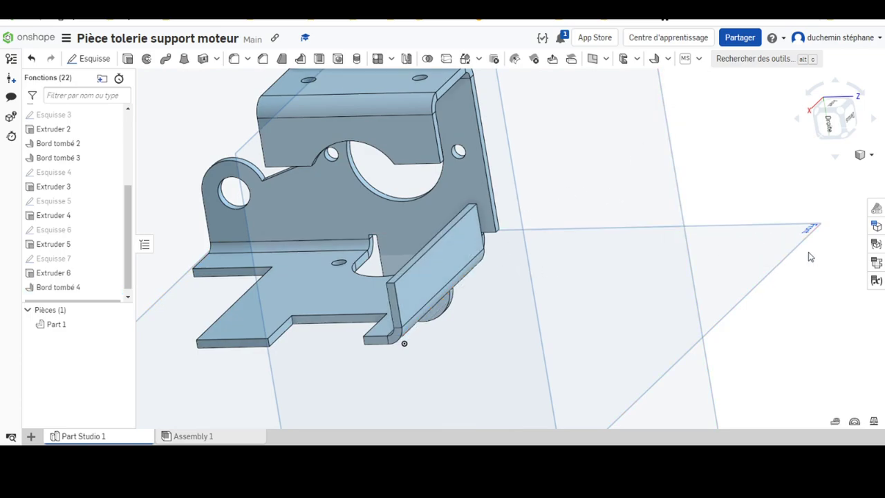
click(876, 262)
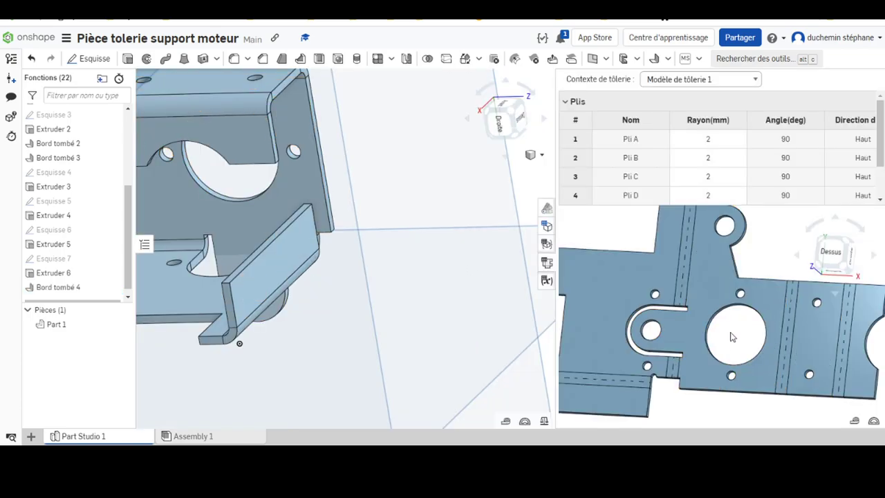
View the flat pattern from below and start Esquisse 8 on the new flange's face
scroll(691, 329, down, 3)
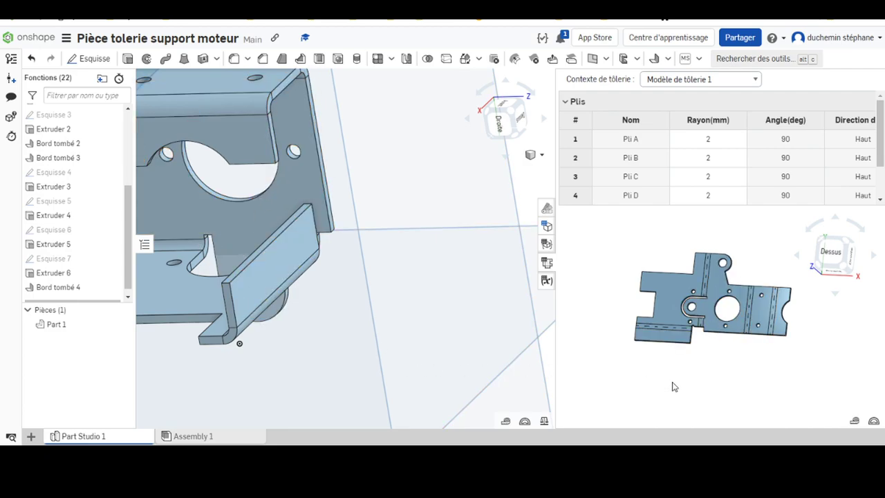
mouse_move(674, 387)
right_down()
mouse_move(681, 318)
mouse_move(691, 338)
right_up()
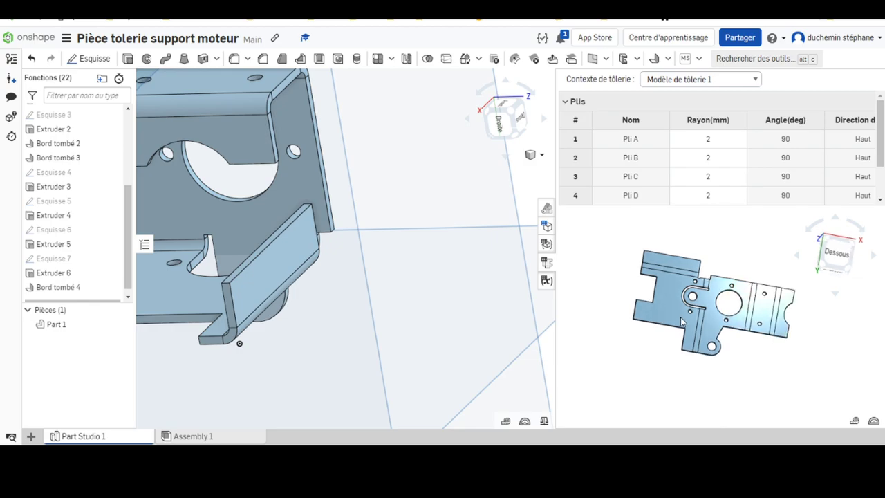
key(shift+6)
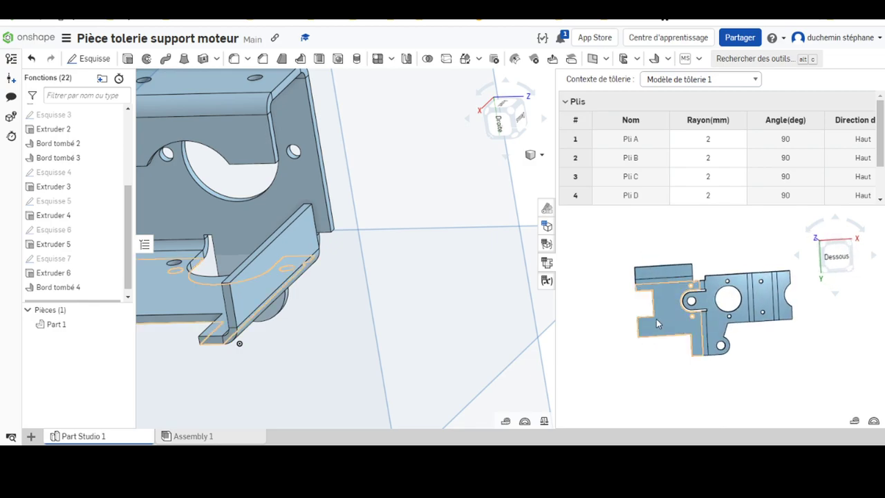
click(669, 274)
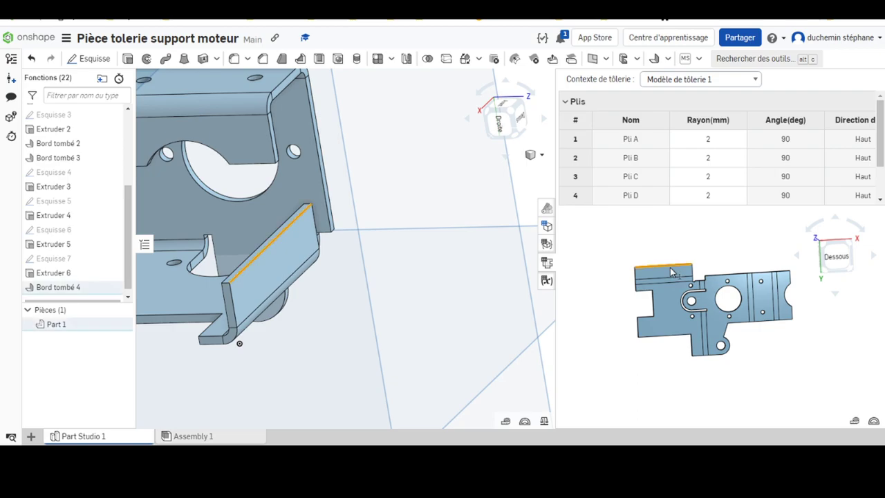
click(90, 58)
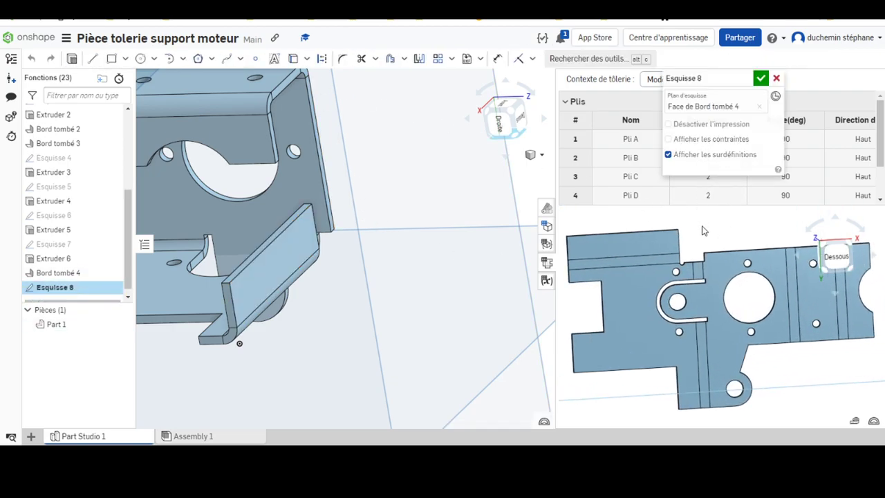
Look normal to the sketch and begin the stepped outline from the flange corner
right_click(713, 235)
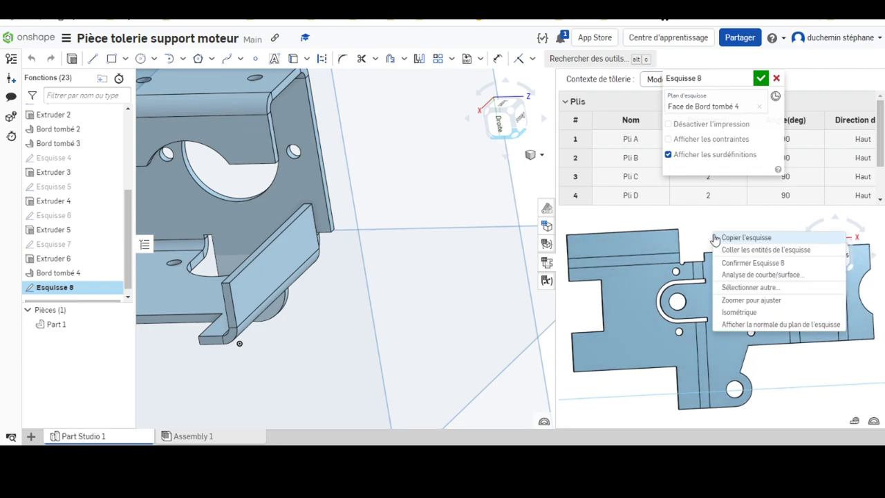
click(740, 325)
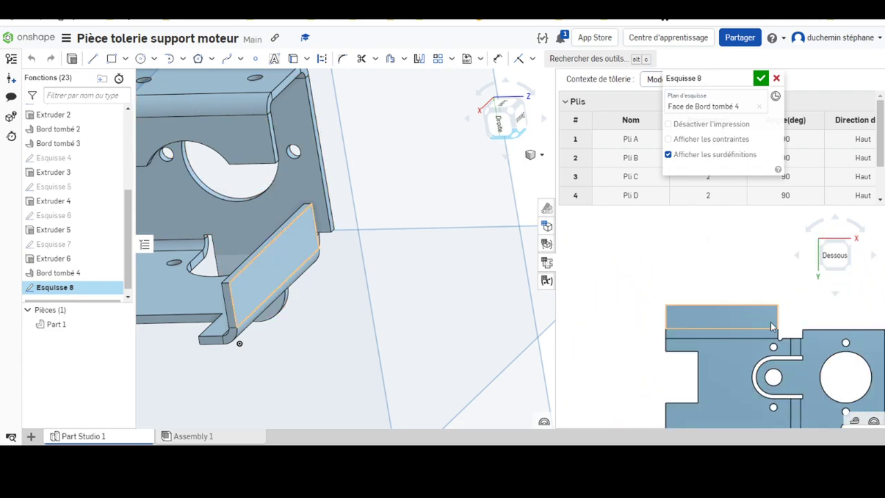
middle_drag(752, 328, 718, 366)
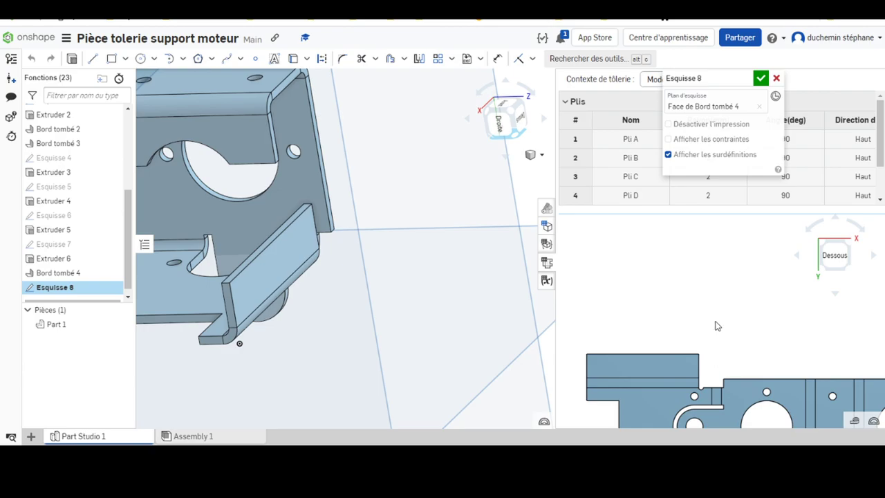
click(92, 58)
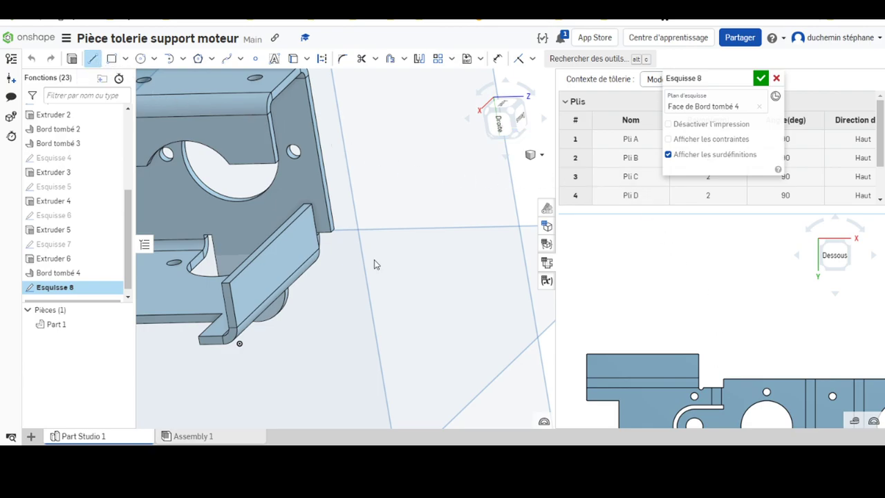
click(700, 354)
click(699, 335)
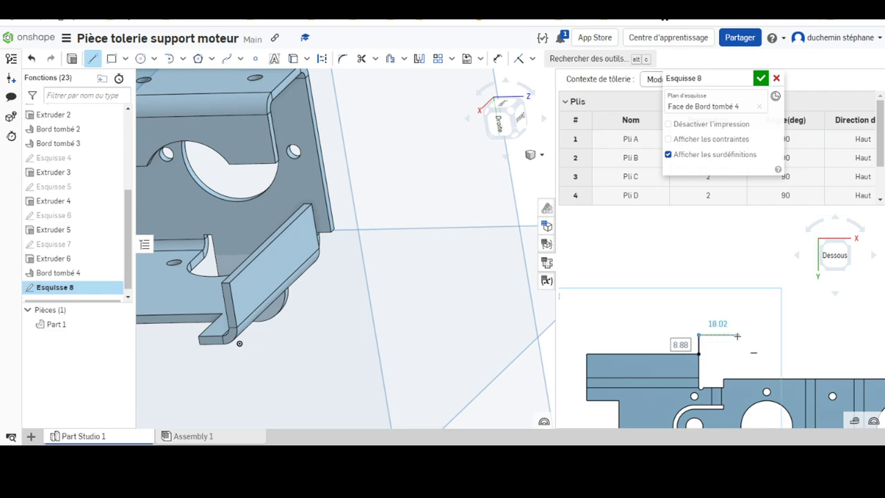
click(737, 335)
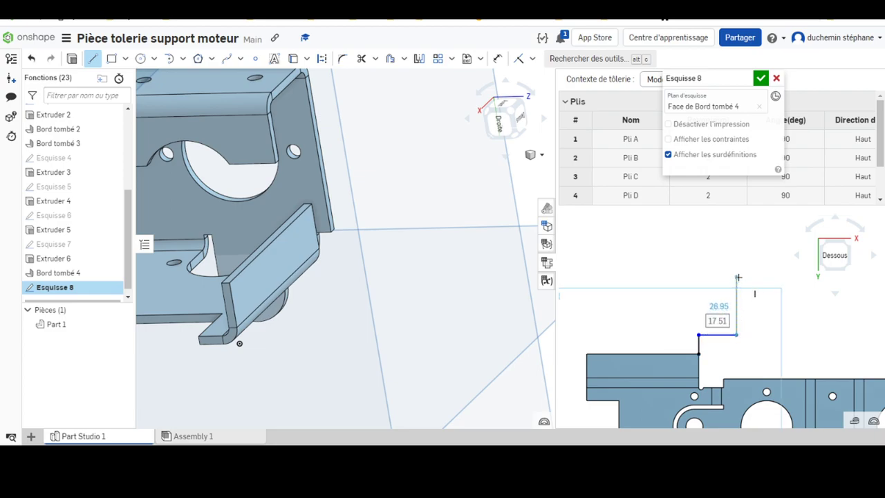
click(737, 277)
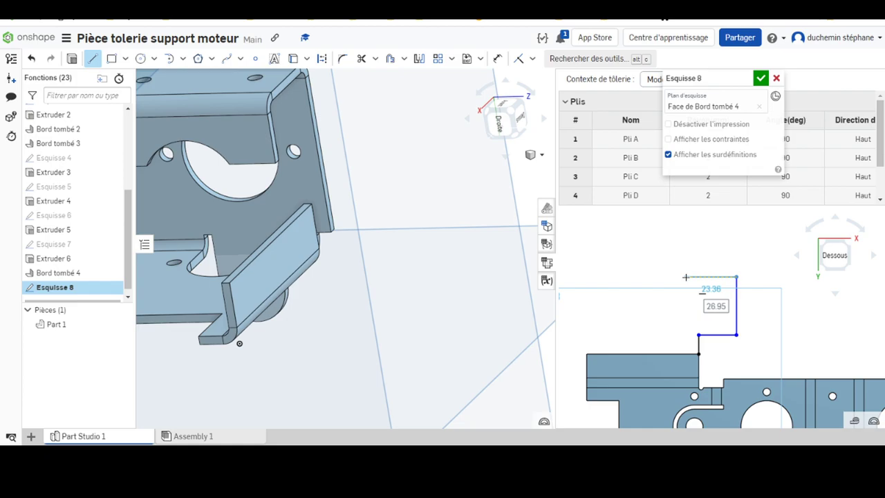
Close the stepped outline back onto the flange edge and widen the upper notch
click(685, 277)
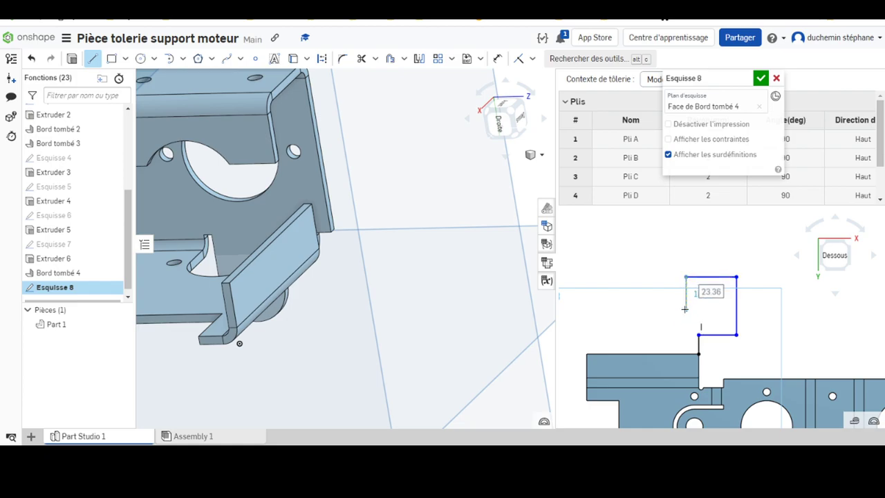
click(685, 309)
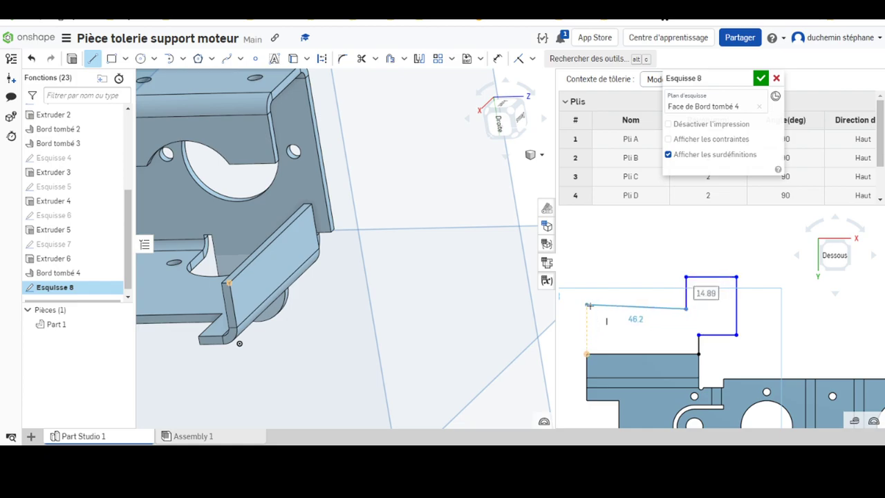
click(586, 309)
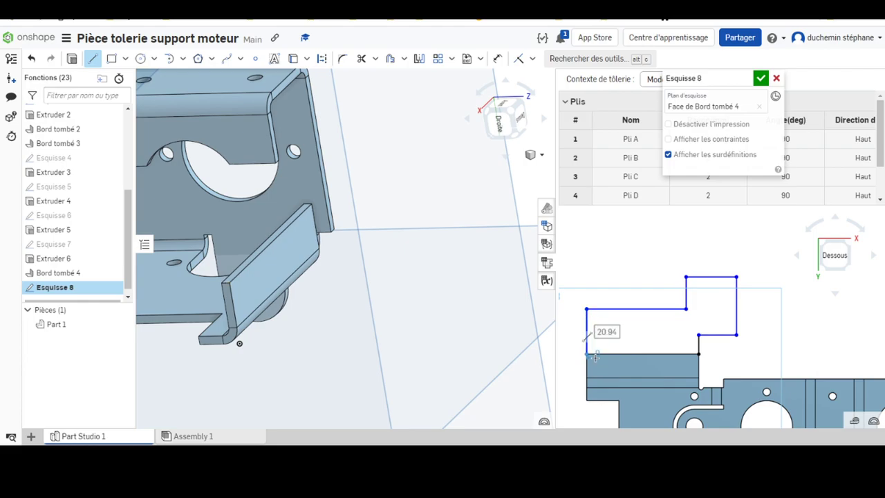
click(586, 354)
key(Escape)
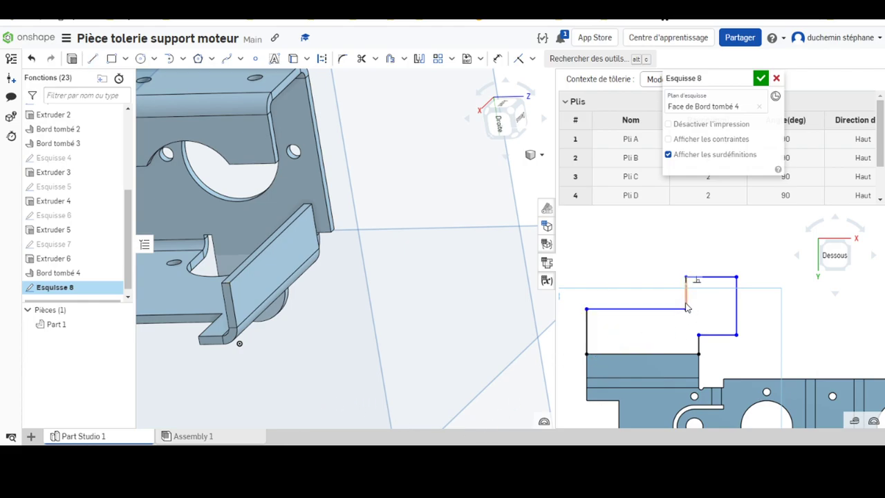
drag(686, 306, 660, 312)
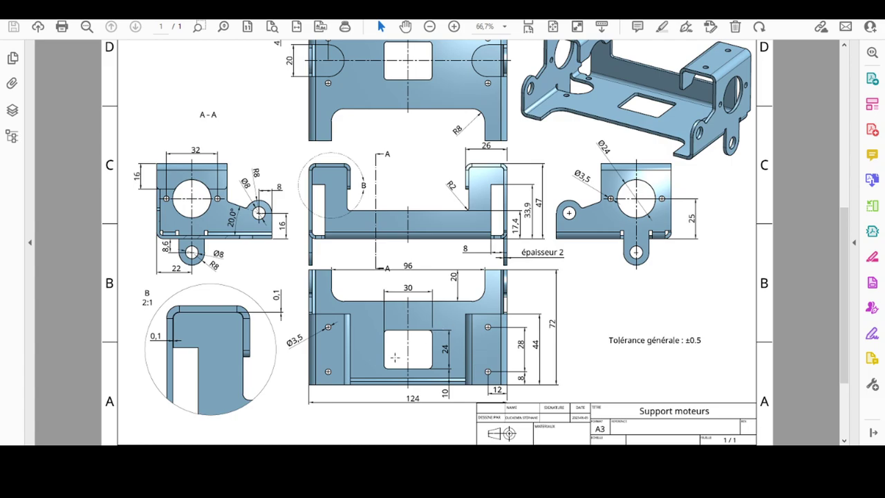
Scroll the Support moteurs drawing to check its dimensions, then return to Onshape
scroll(421, 291, up, 2)
scroll(422, 207, up, 1)
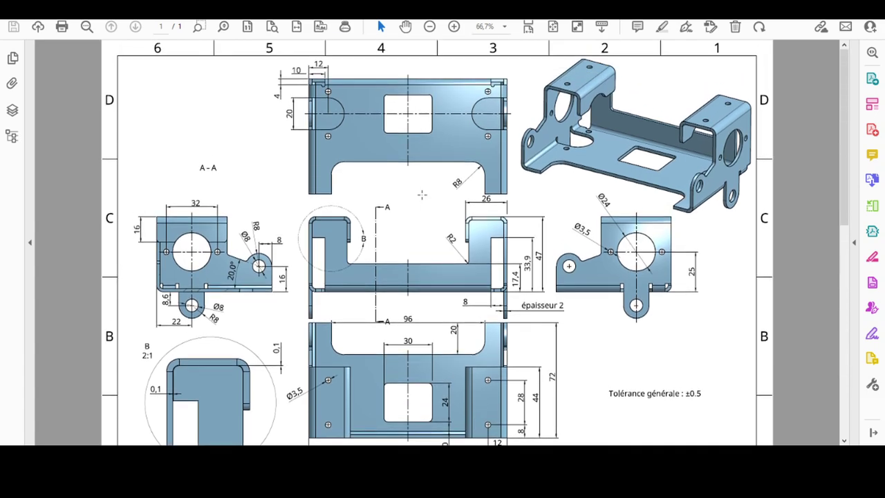
scroll(422, 197, down, 2)
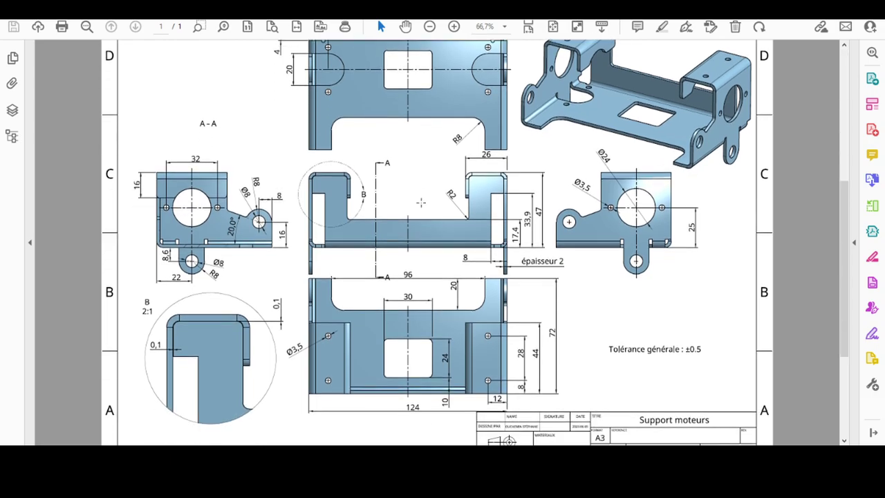
scroll(420, 203, down, 1)
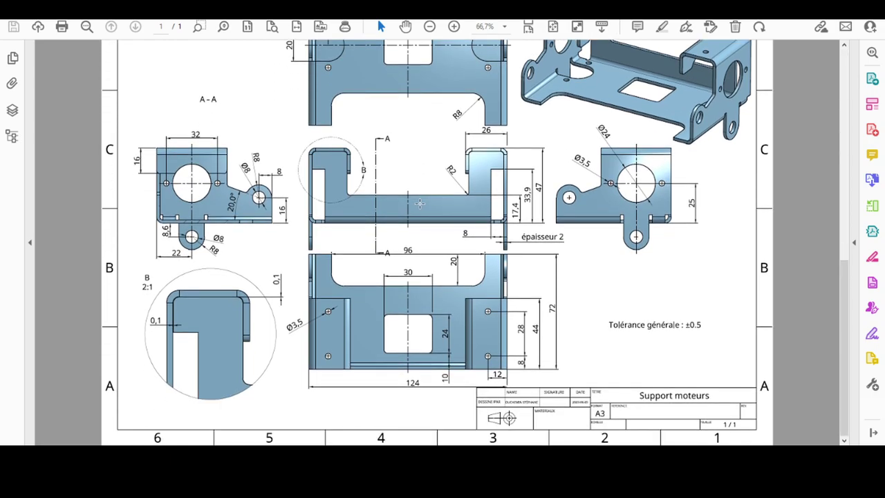
key(alt+Tab)
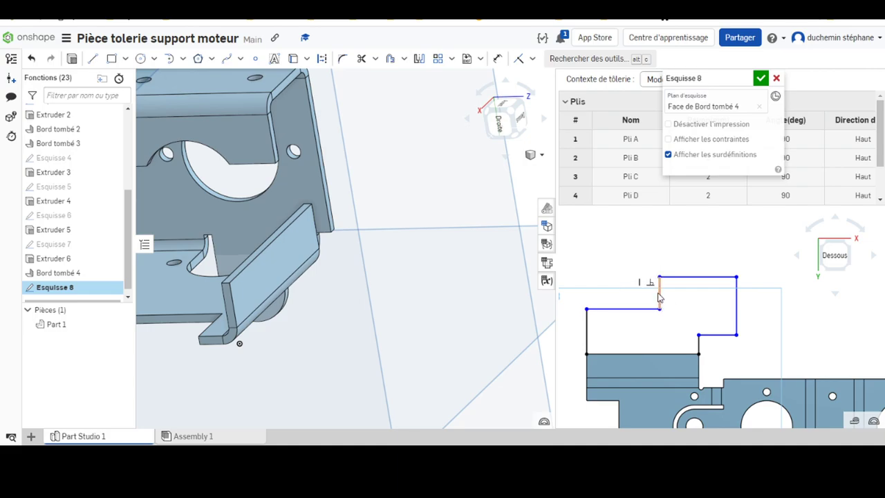
Shift the profile's vertical step and raise its lower edge, then accept Esquisse 8
mouse_move(332, 237)
right_down()
mouse_move(307, 247)
mouse_move(417, 242)
mouse_move(385, 259)
right_up()
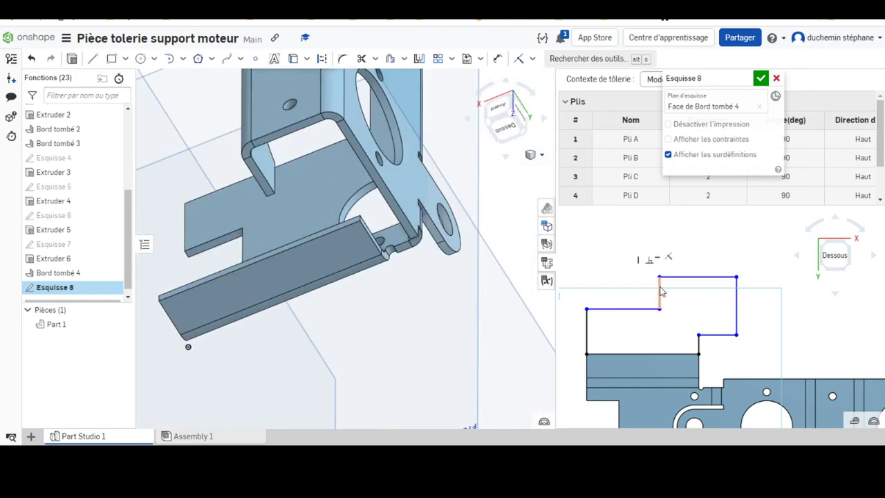
drag(661, 292, 662, 290)
drag(710, 335, 709, 318)
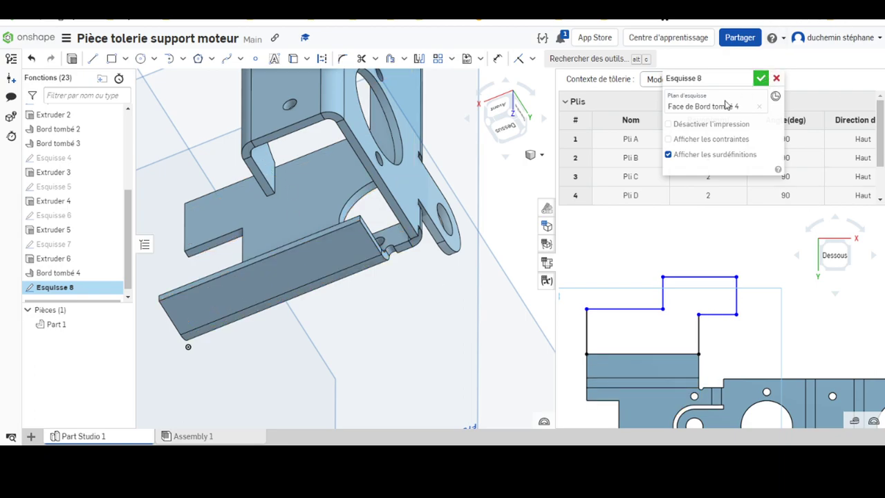
click(761, 78)
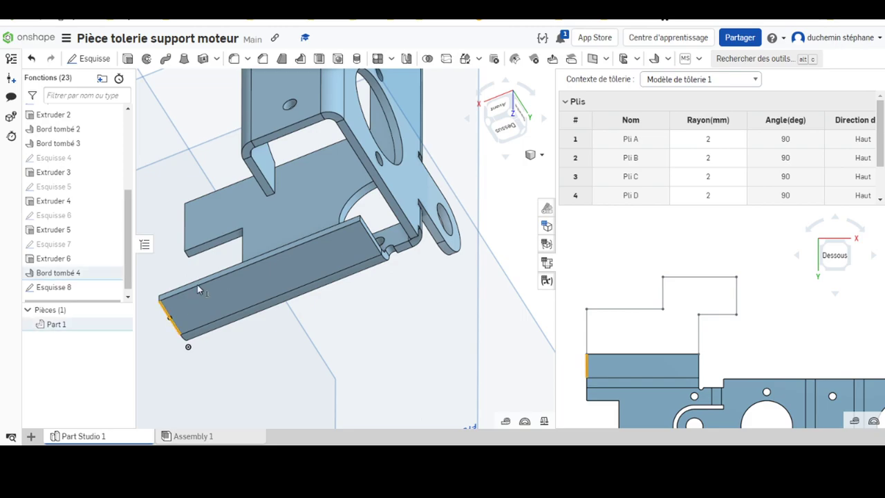
Measure between the two flange edges to confirm the 38 mm spacing, then select Esquisse 8
click(171, 316)
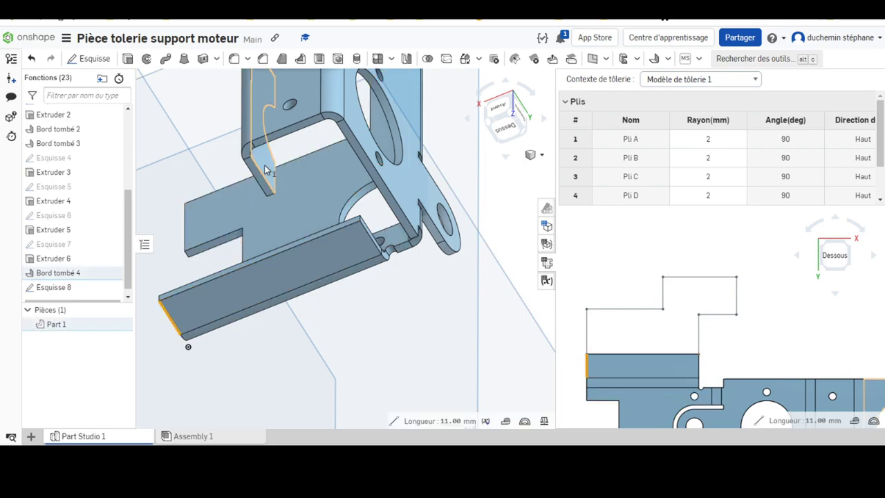
right_click(265, 168)
key(Escape)
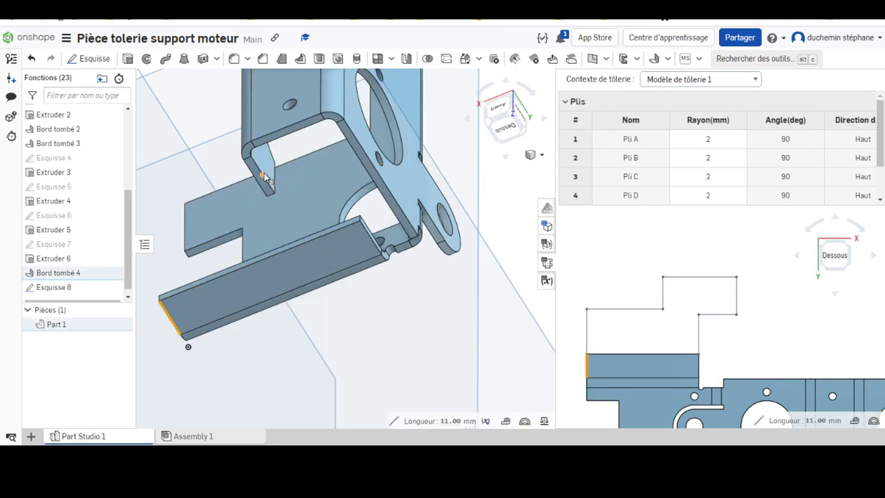
click(270, 189)
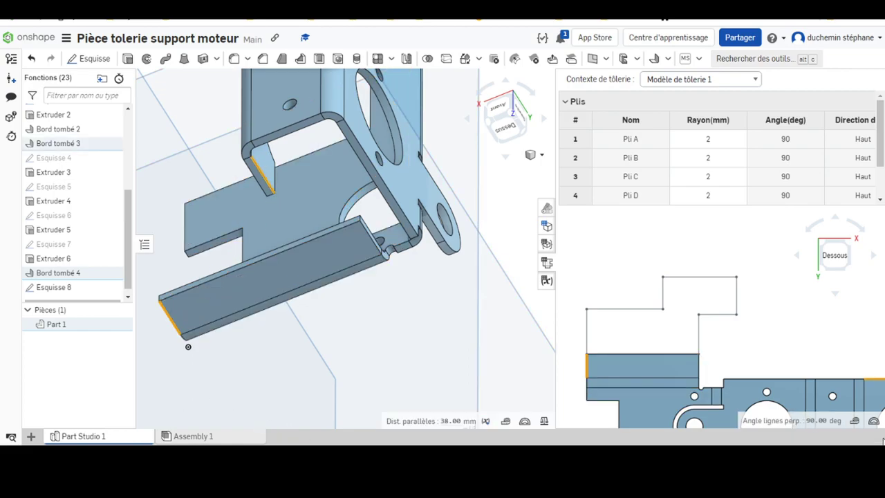
mouse_move(247, 201)
right_down()
mouse_move(279, 205)
mouse_move(225, 226)
right_up()
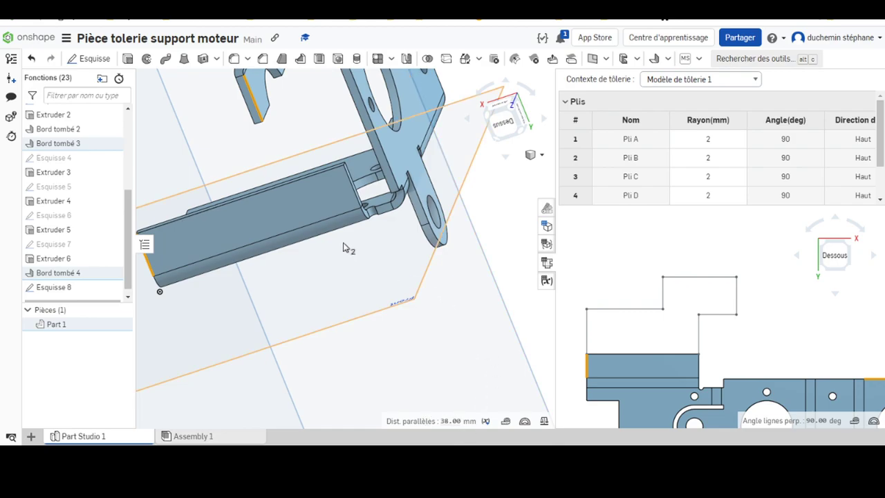
scroll(343, 235, down, 3)
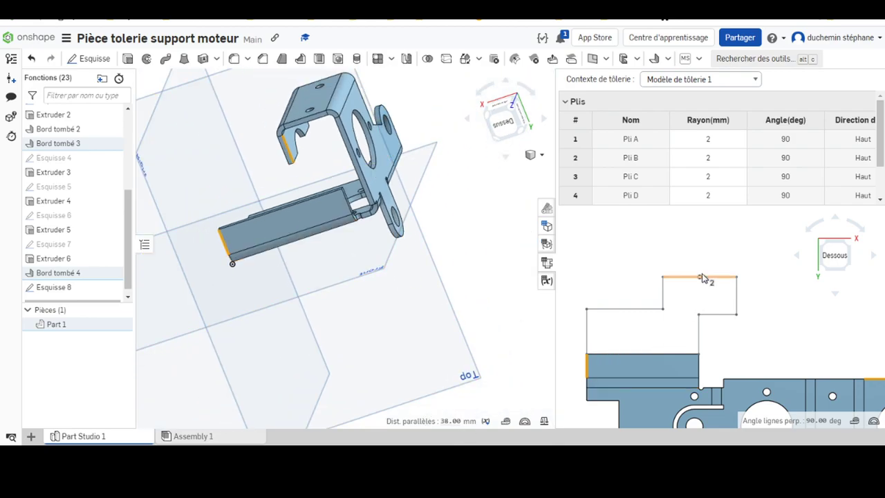
click(63, 291)
Reopen Esquisse 8 and dimension its top line 38 mm and its left height 17.4 mm
right_click(62, 292)
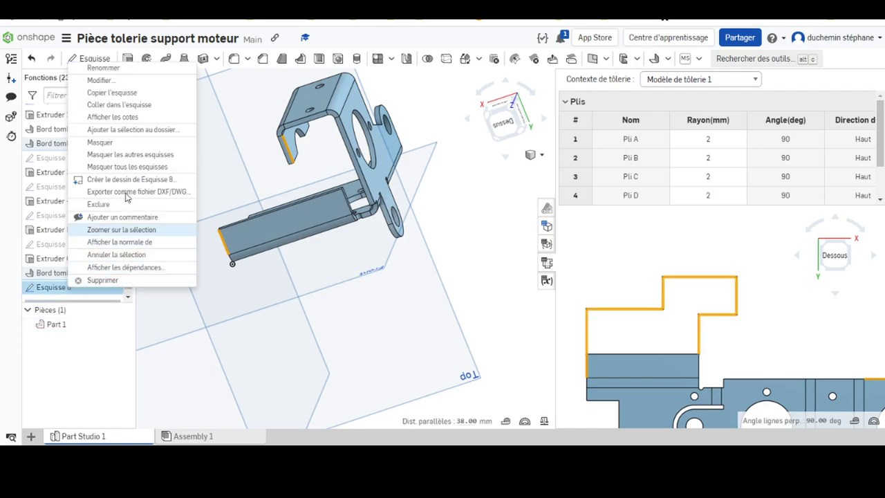
click(94, 81)
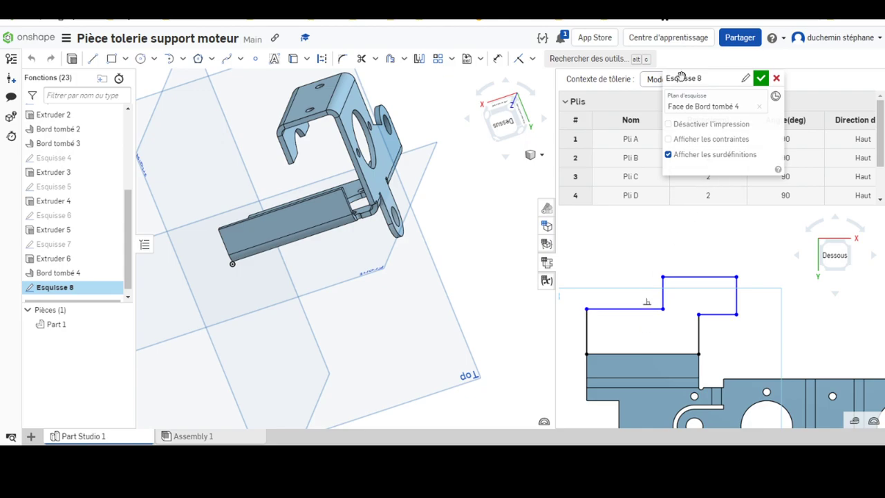
click(498, 58)
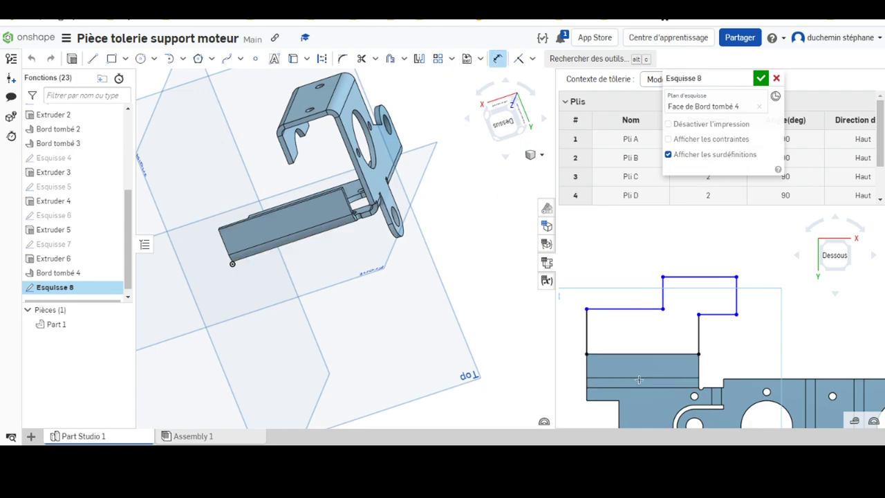
click(614, 307)
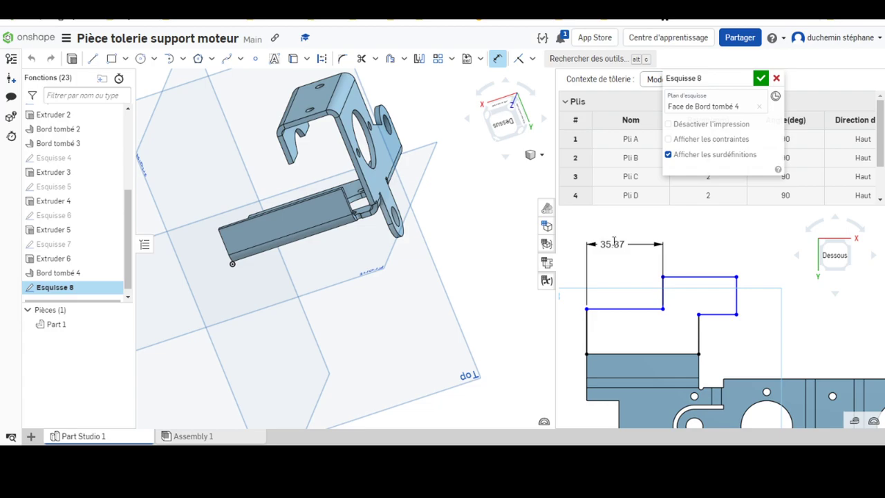
click(614, 242)
text(8)
key(Return)
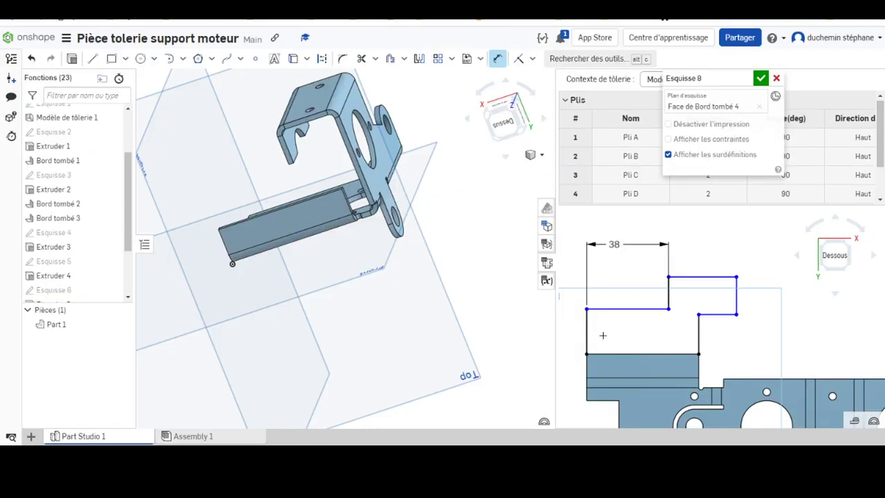
click(597, 313)
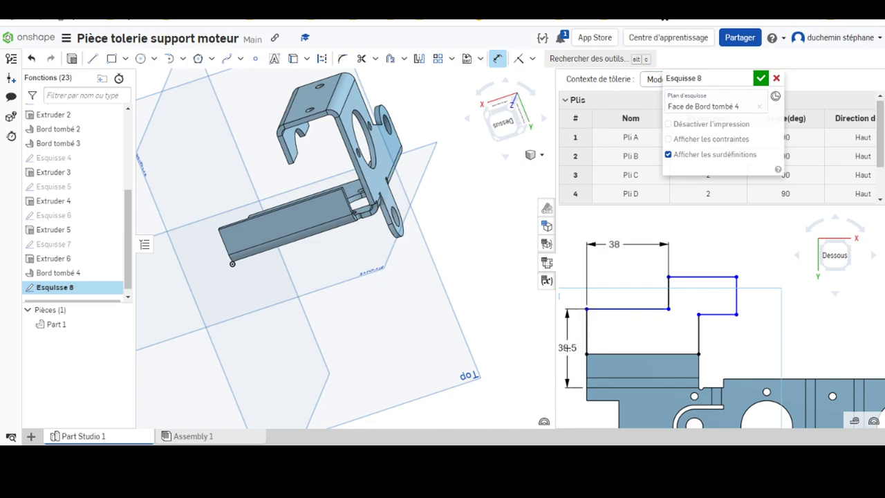
click(568, 348)
text(17.4)
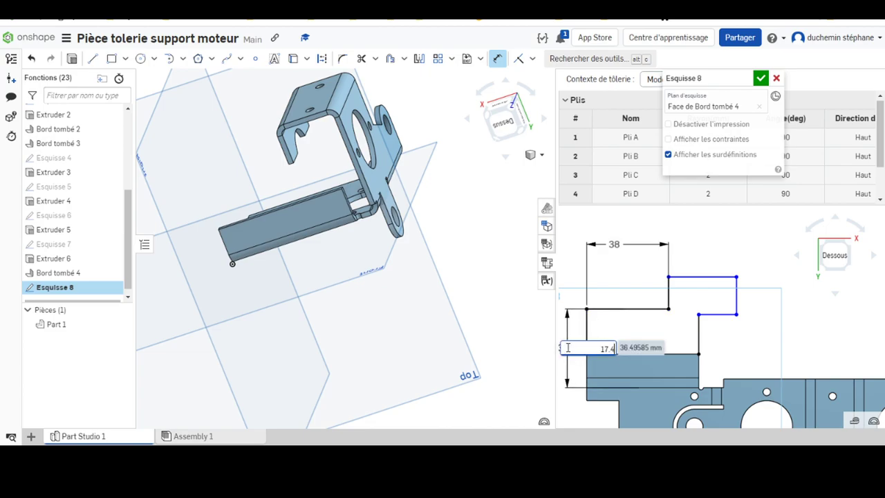
key(Return)
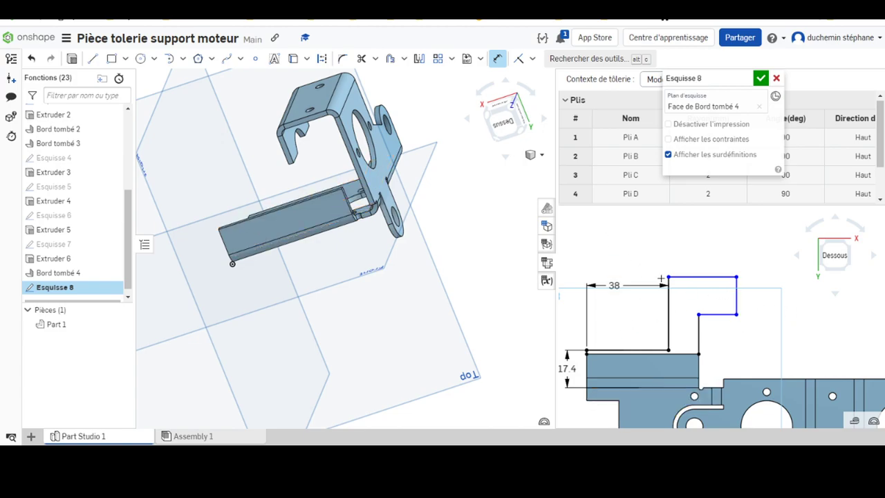
Accept the dimensioned Esquisse 8 to close the sketch
click(760, 79)
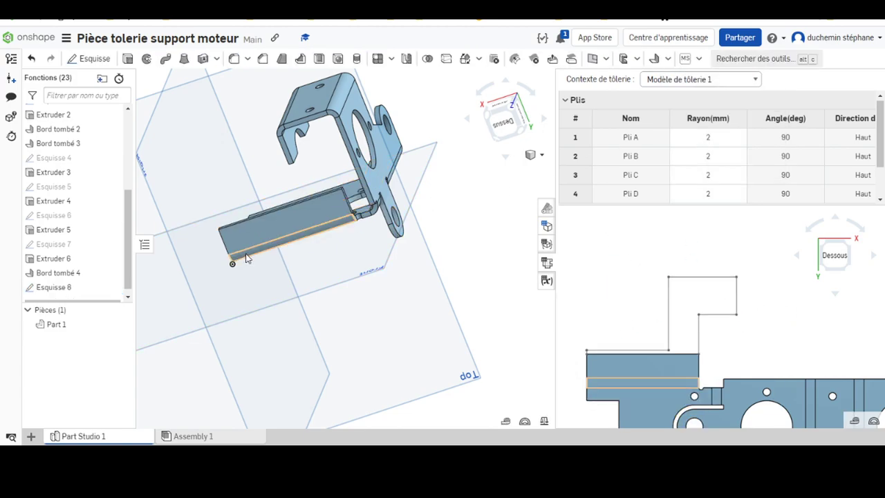
scroll(332, 175, down, 3)
scroll(332, 175, down, 2)
scroll(287, 219, up, 5)
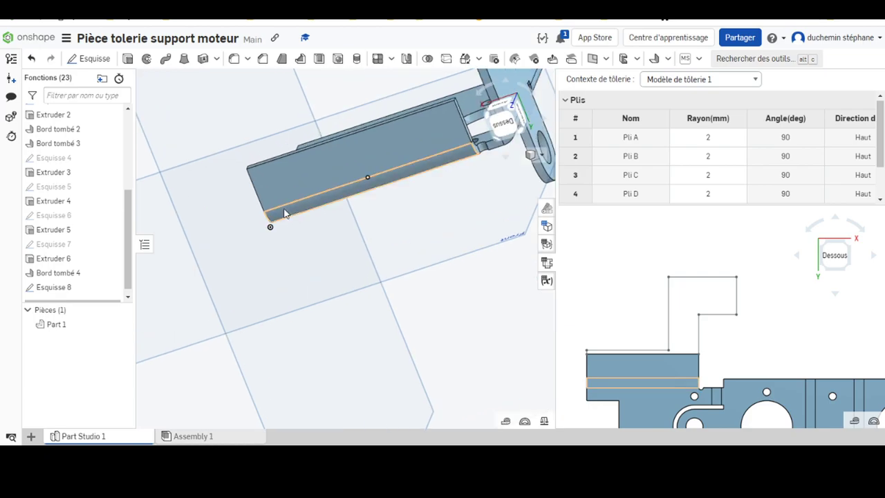
Measure the flange edge at 52 mm and the 30 mm spacing between flange edges
click(253, 185)
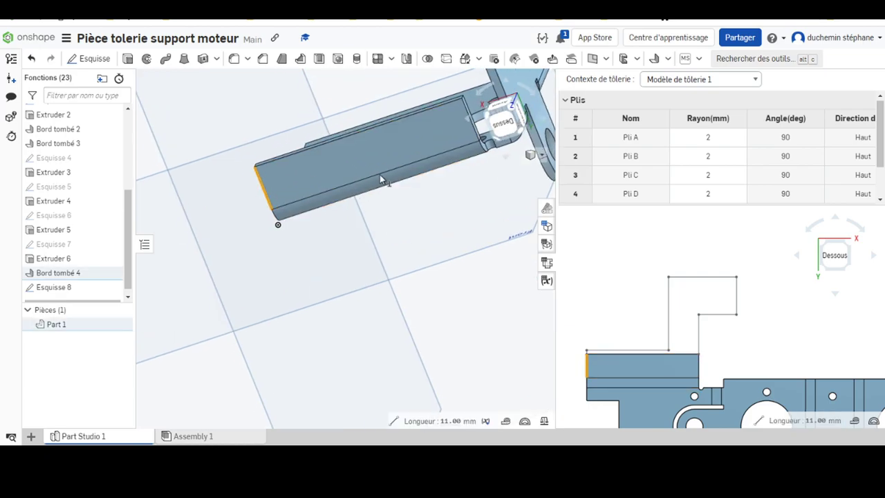
middle_drag(363, 199, 277, 341)
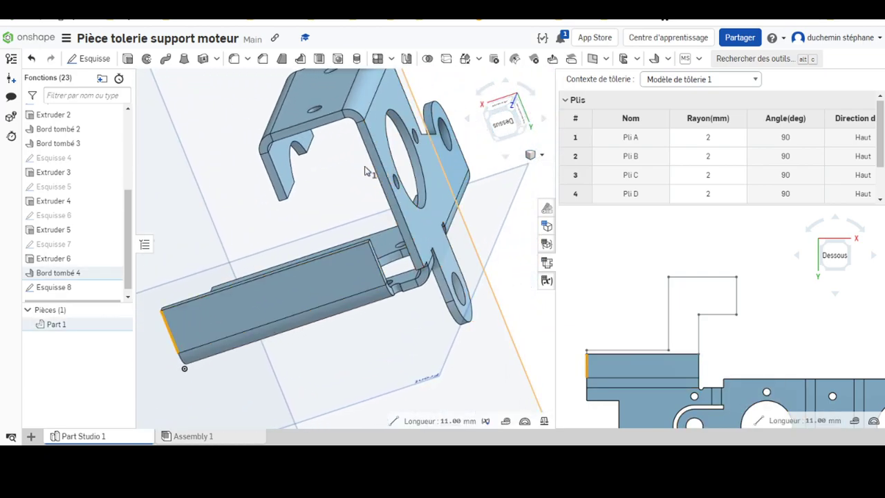
click(372, 167)
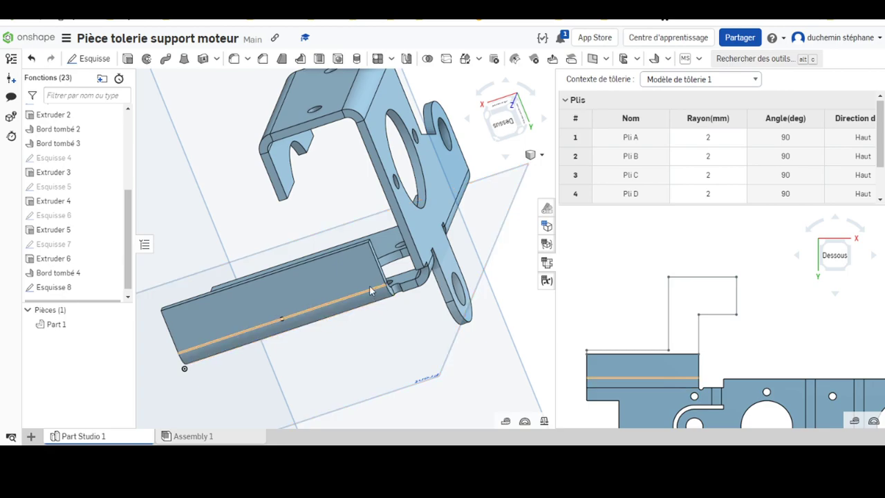
click(351, 246)
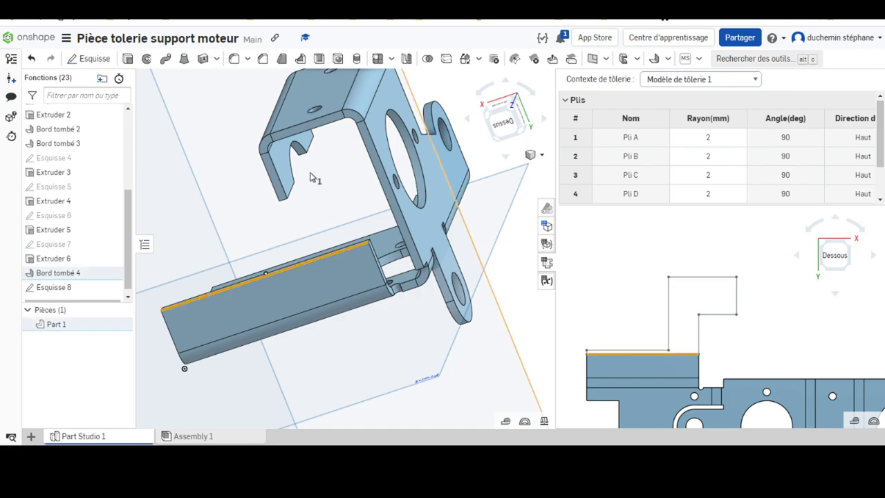
click(320, 128)
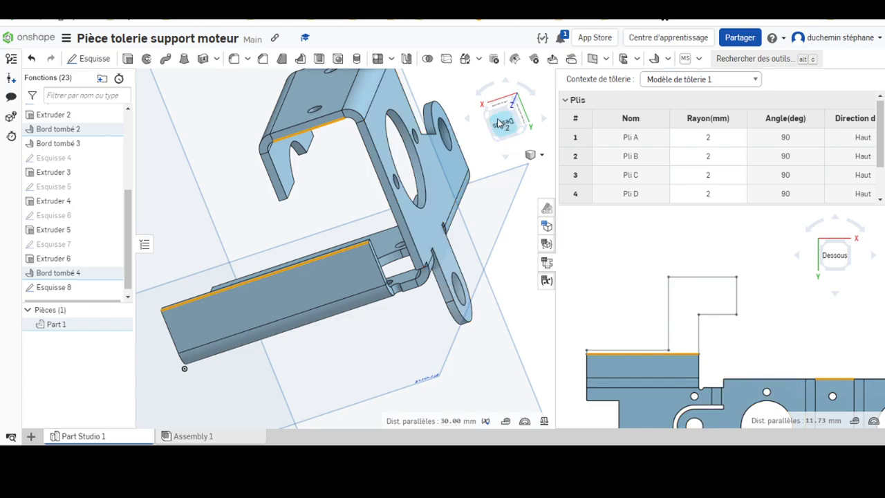
click(756, 348)
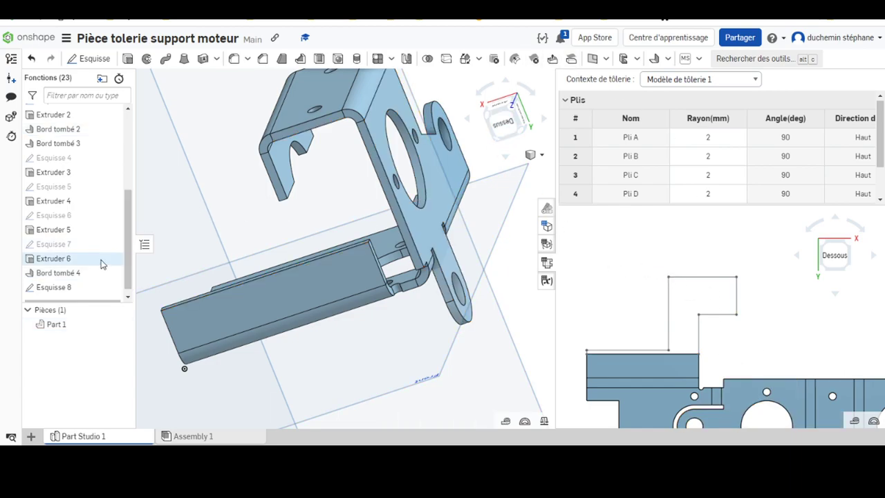
Reopen Esquisse 8 and dimension the flange's top height to 30 mm
right_click(59, 288)
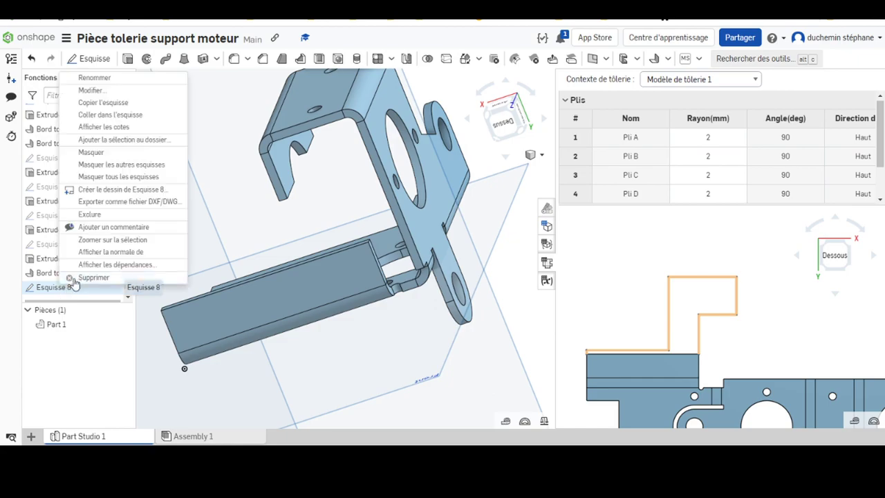
click(90, 90)
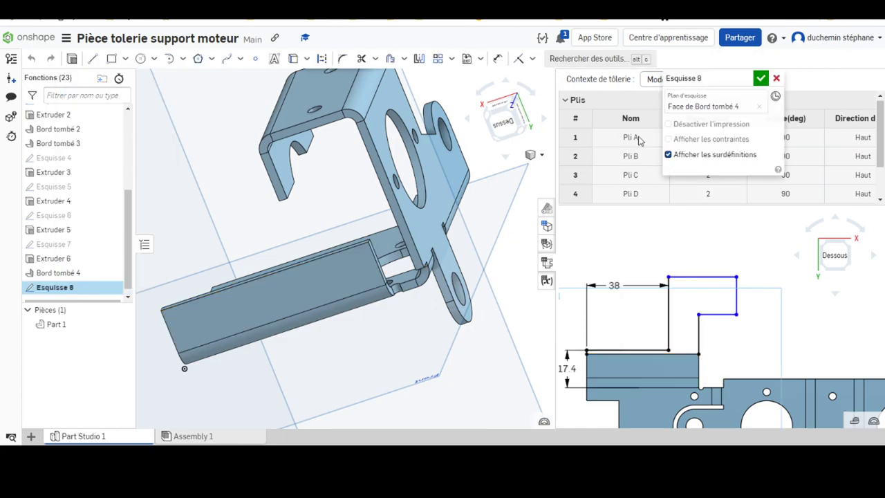
click(495, 60)
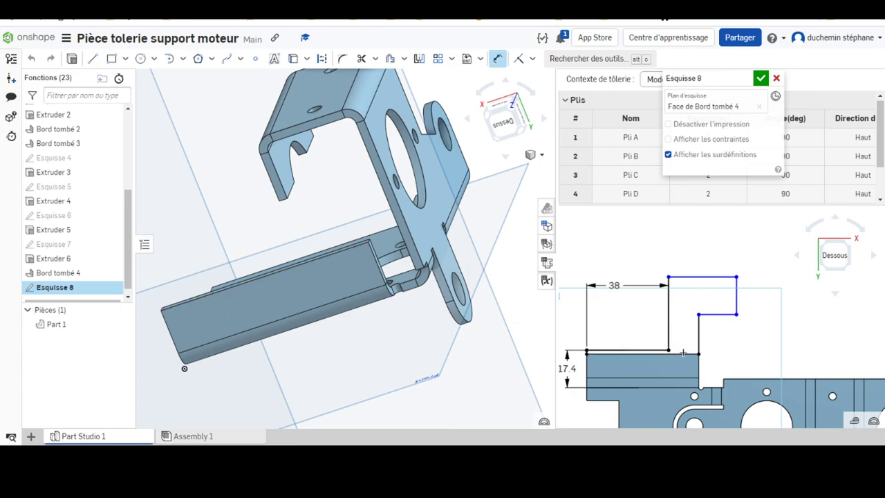
click(687, 282)
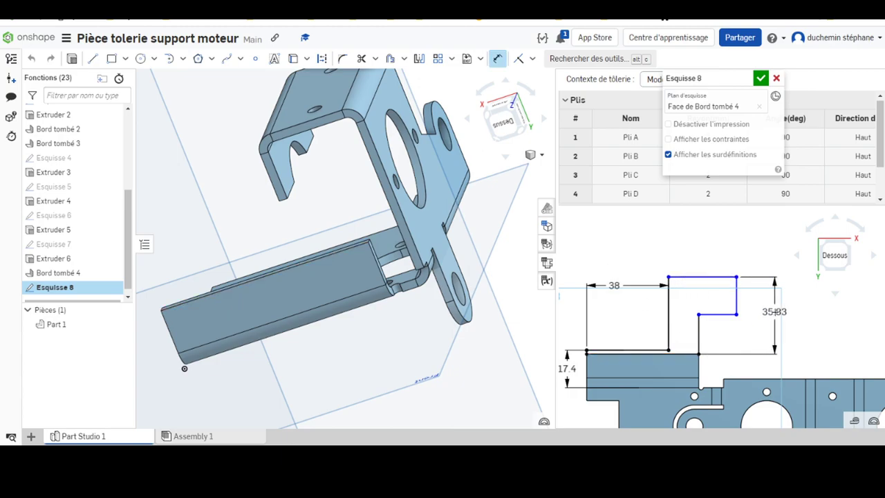
click(774, 313)
text(30)
key(Return)
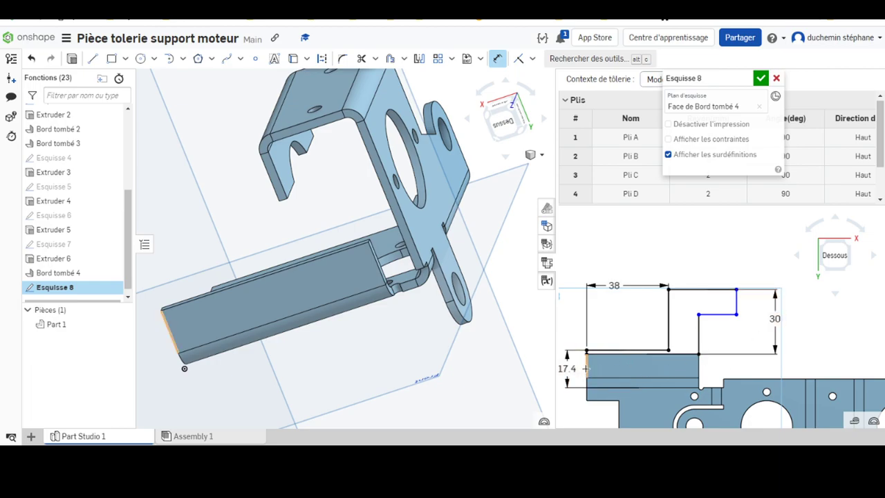
Dimension the overall width to 60 mm and the step height to 33.9 mm
click(737, 297)
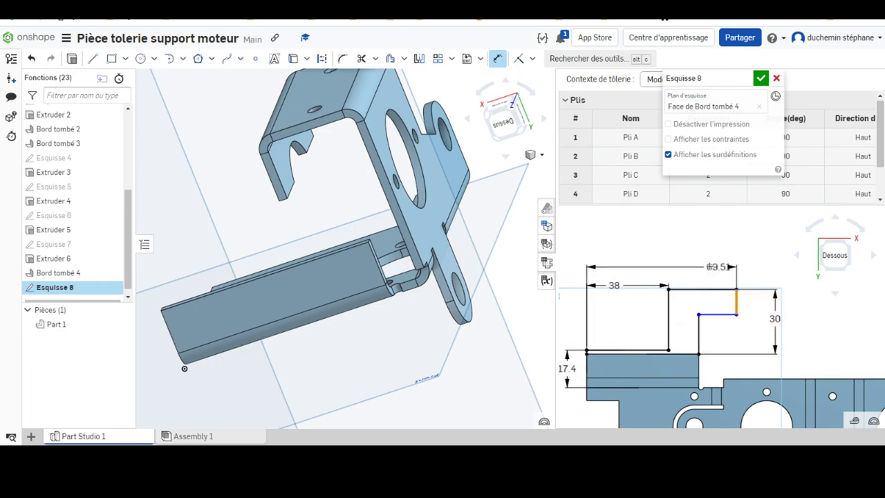
click(664, 250)
text(60)
key(Return)
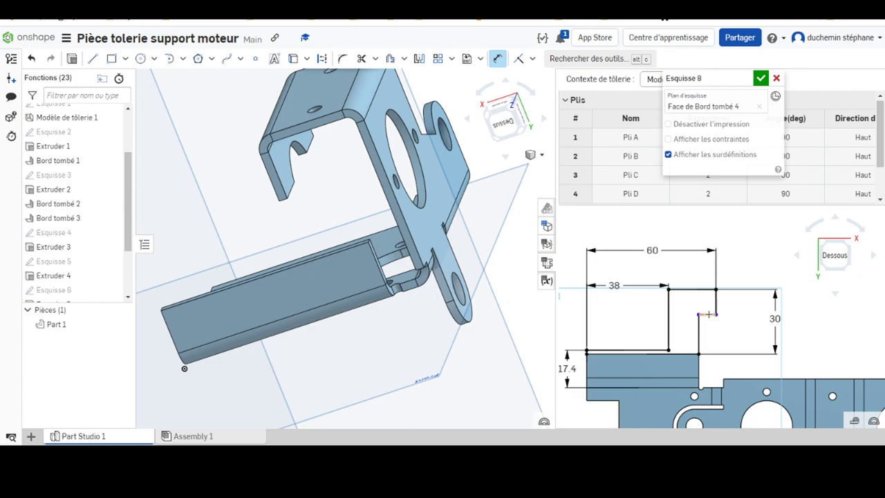
click(708, 314)
click(754, 339)
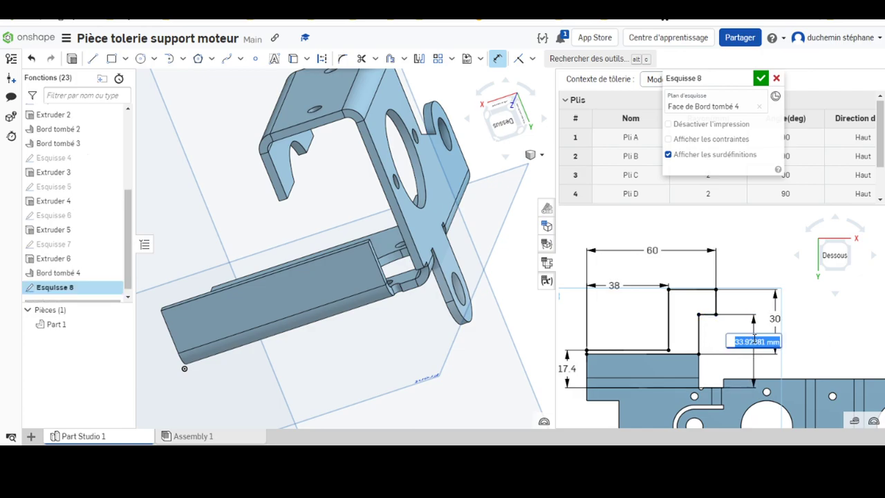
text(33.9)
key(Return)
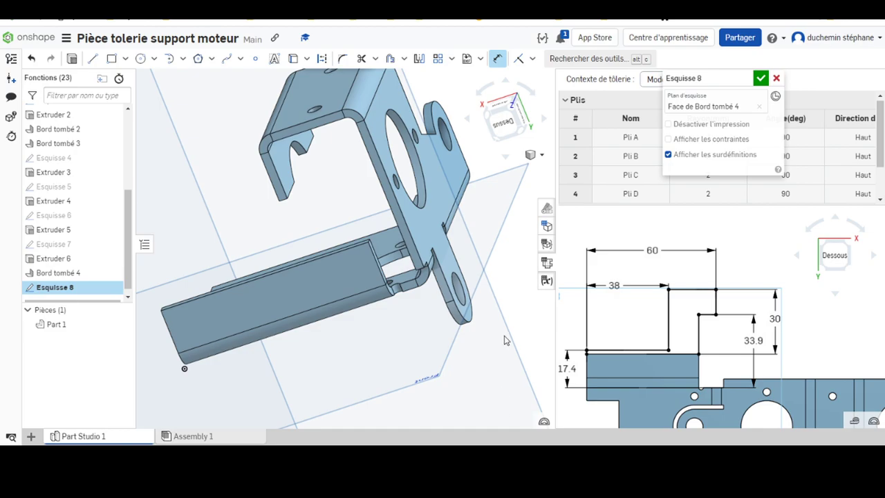
scroll(659, 276, up, 3)
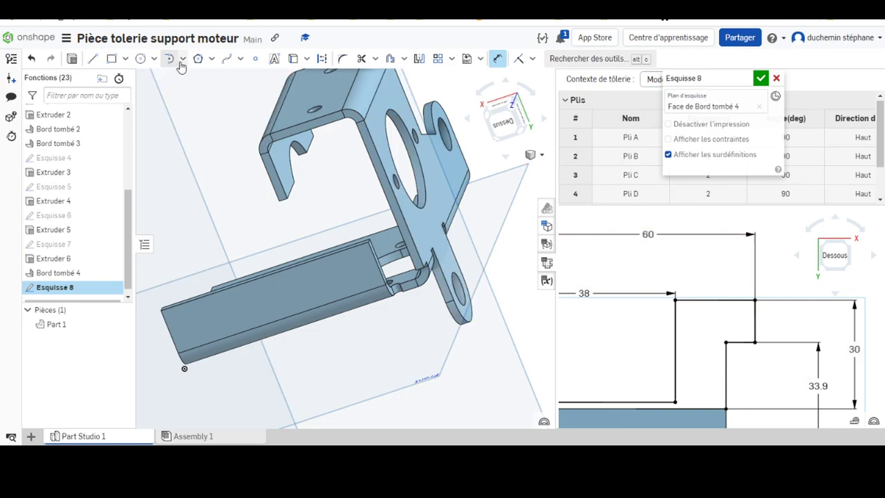
Discard R5 fillets on the two upper flange corners, close Esquisse 8, and start an extrude
click(343, 59)
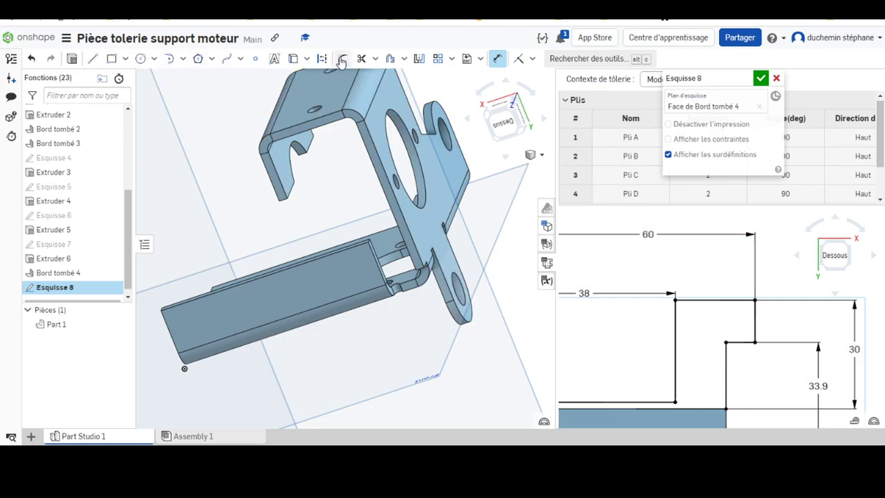
click(674, 301)
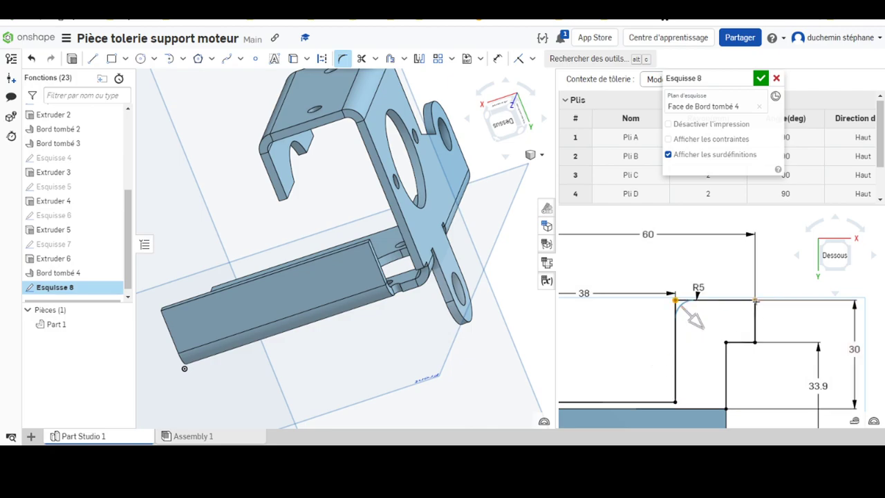
click(756, 300)
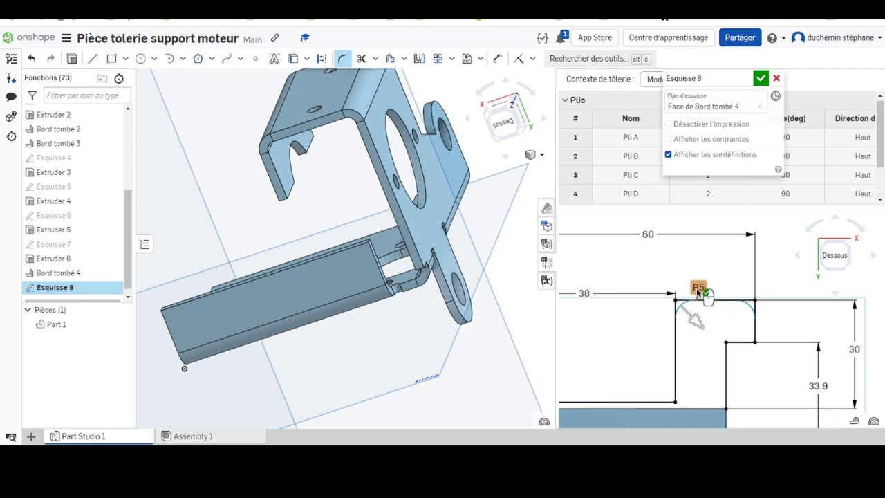
key(Escape)
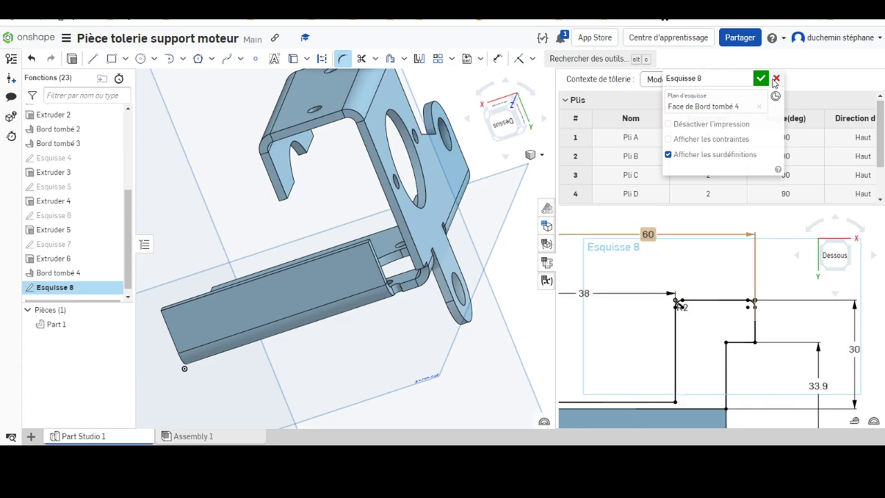
click(73, 60)
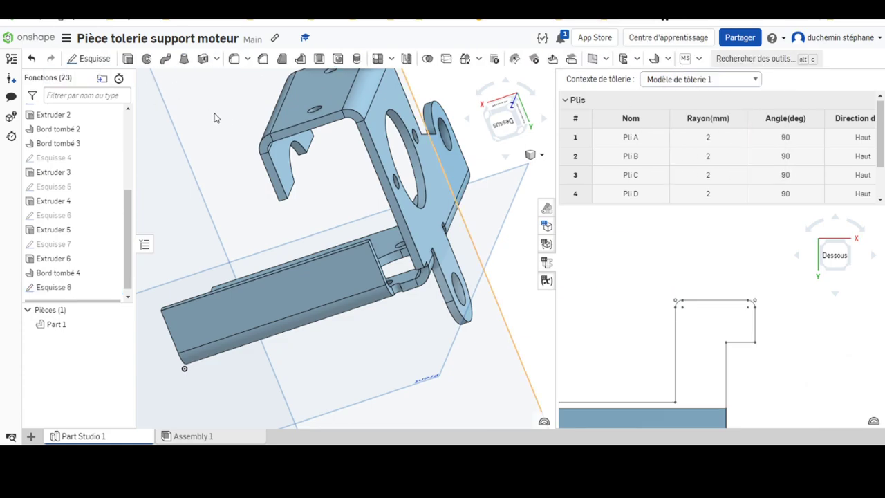
key(shift+e)
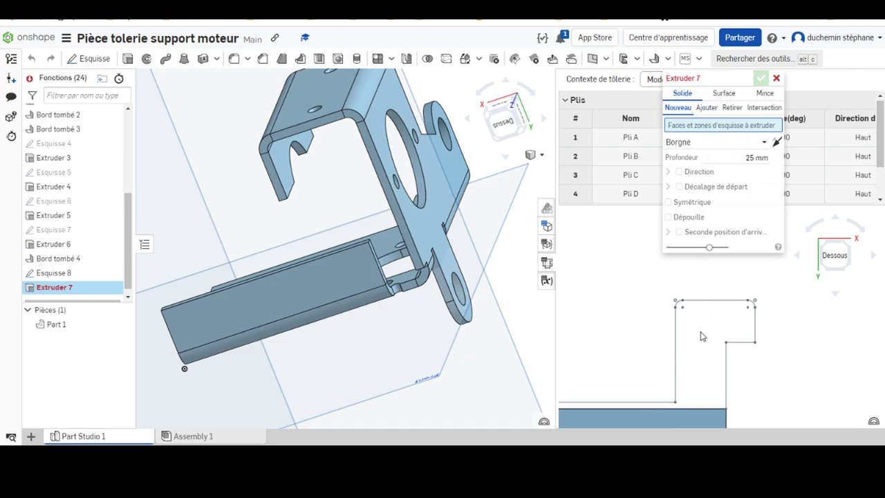
Cancel the unfinished Extruder 7
scroll(636, 388, down, 5)
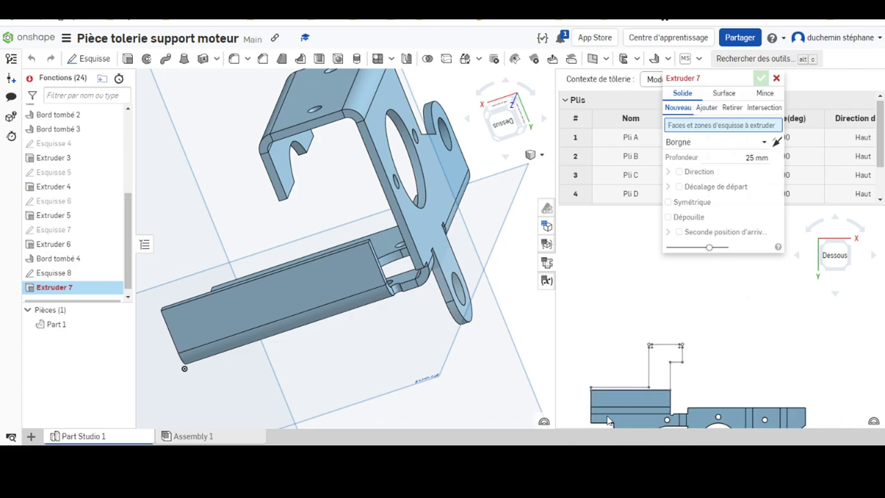
scroll(609, 420, up, 2)
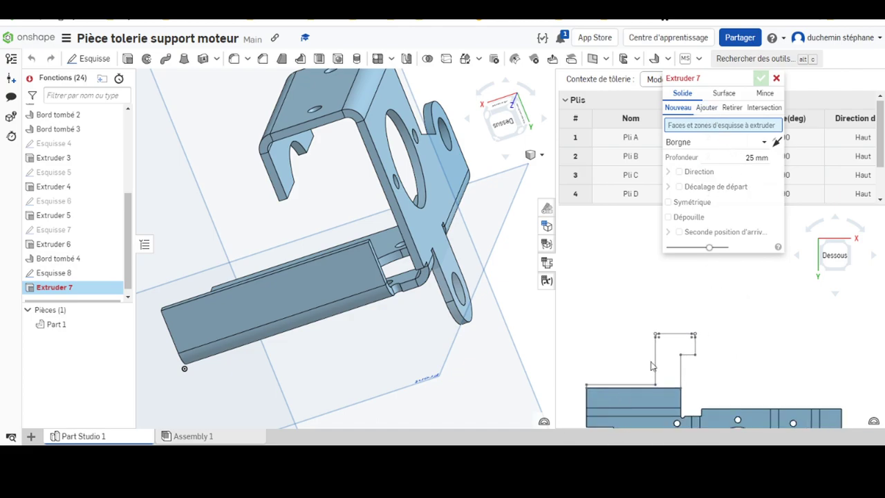
click(776, 79)
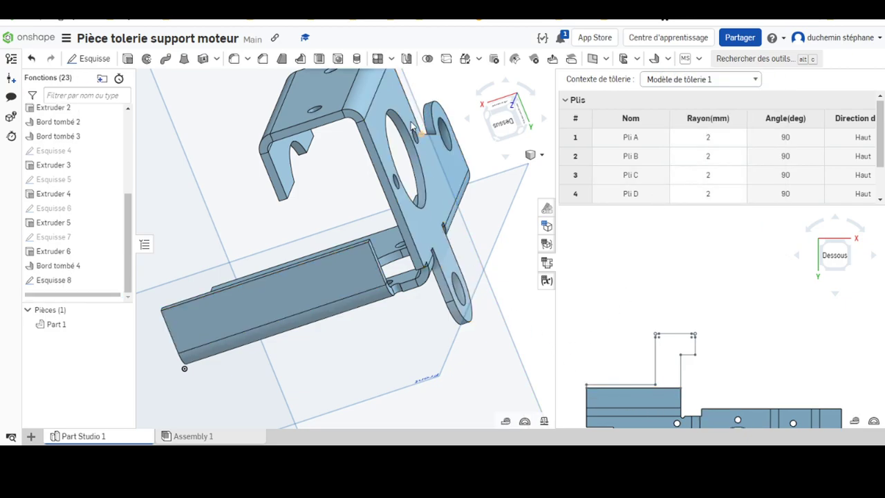
Reopen Esquisse 8, inspect its bottom edge with the Line tool, and close it unchanged
right_click(72, 282)
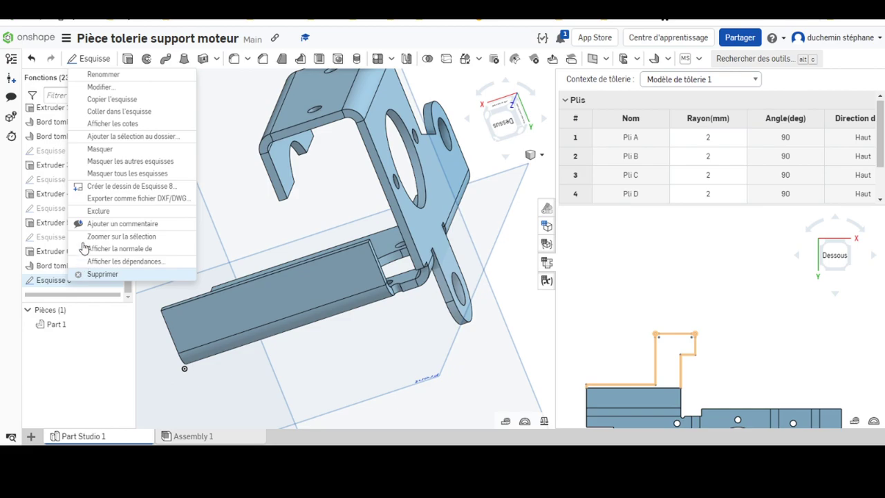
click(148, 88)
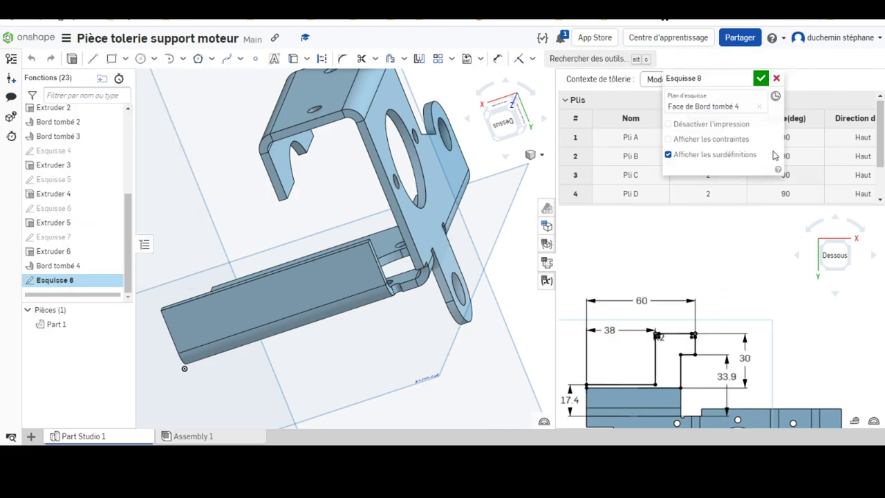
click(93, 58)
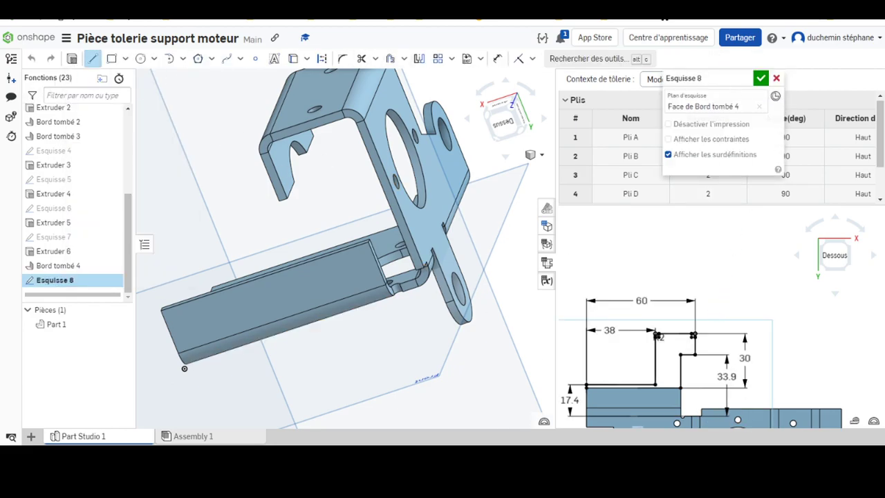
middle_drag(654, 390, 680, 345)
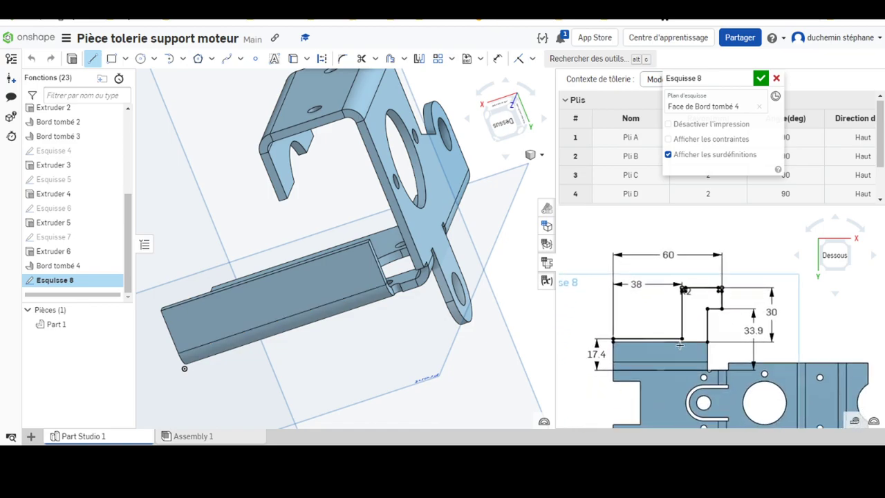
scroll(658, 301, up, 3)
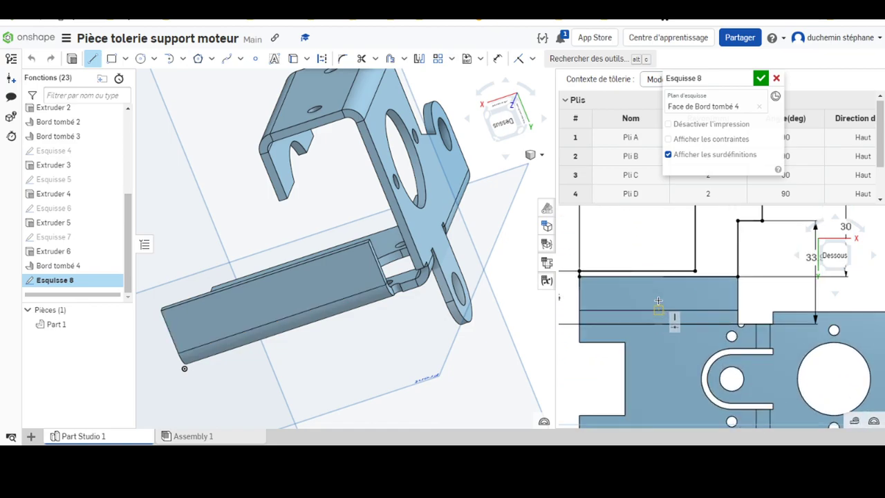
scroll(659, 301, up, 1)
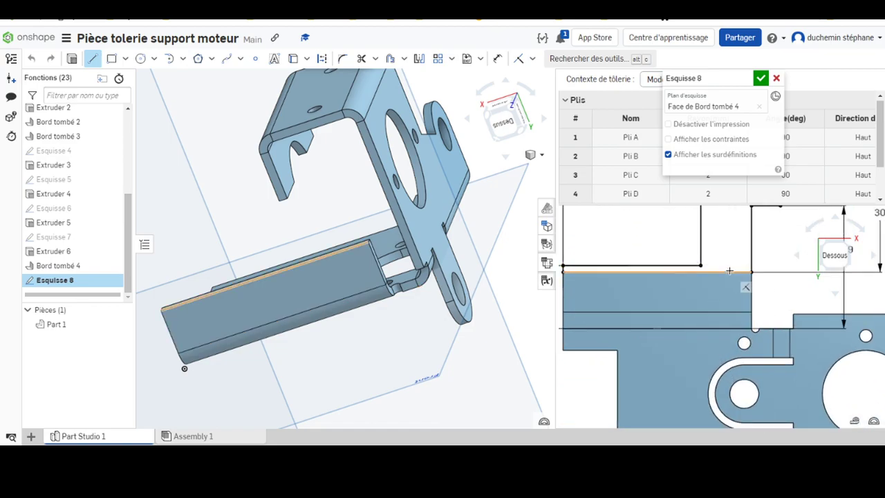
click(761, 78)
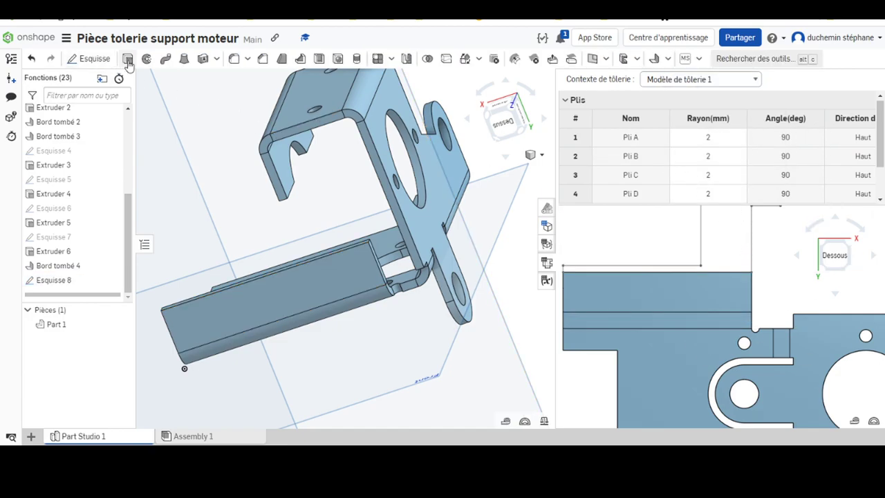
Try an Add extrude of the sketch, then cancel it again
click(128, 59)
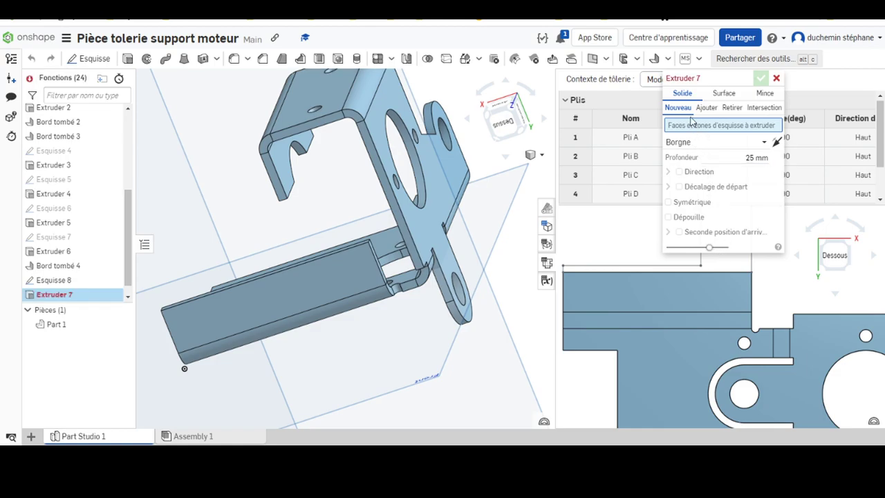
click(706, 107)
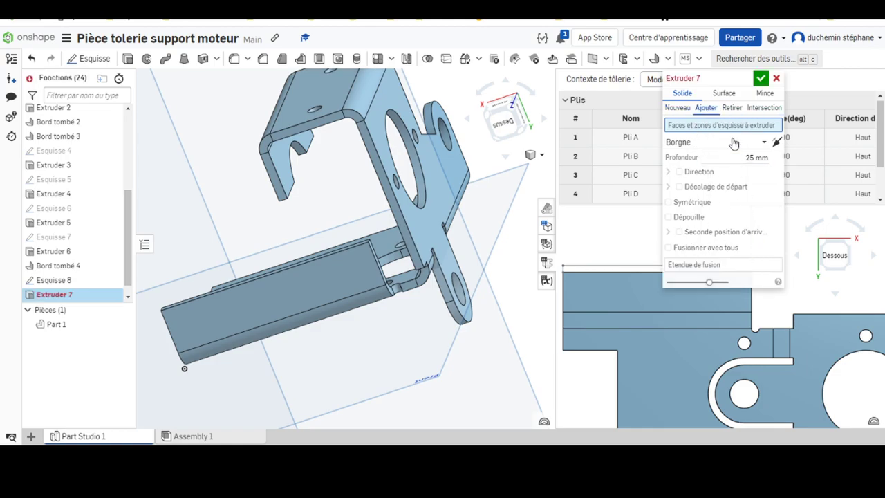
drag(695, 78, 435, 77)
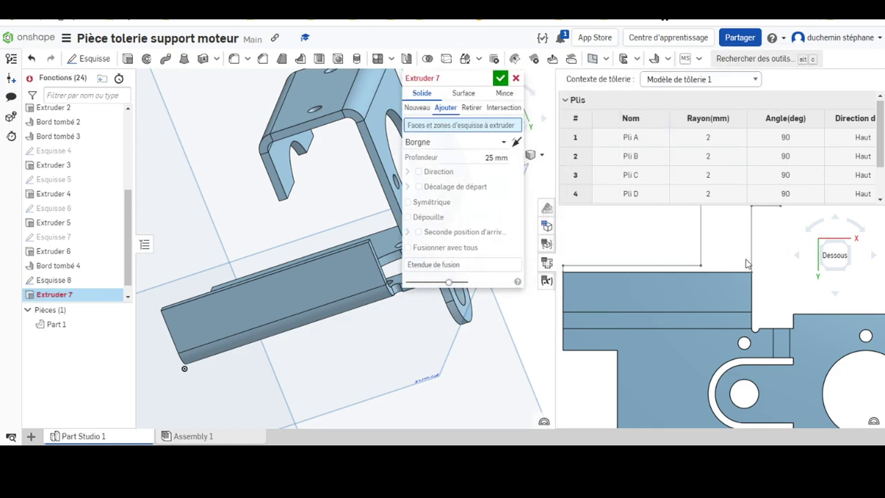
mouse_move(740, 294)
middle_down()
mouse_move(727, 370)
mouse_move(720, 349)
middle_up()
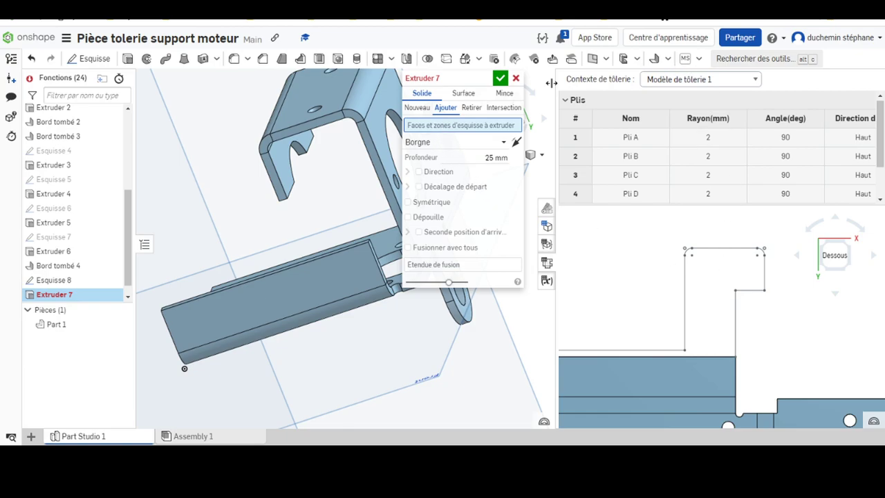
click(516, 78)
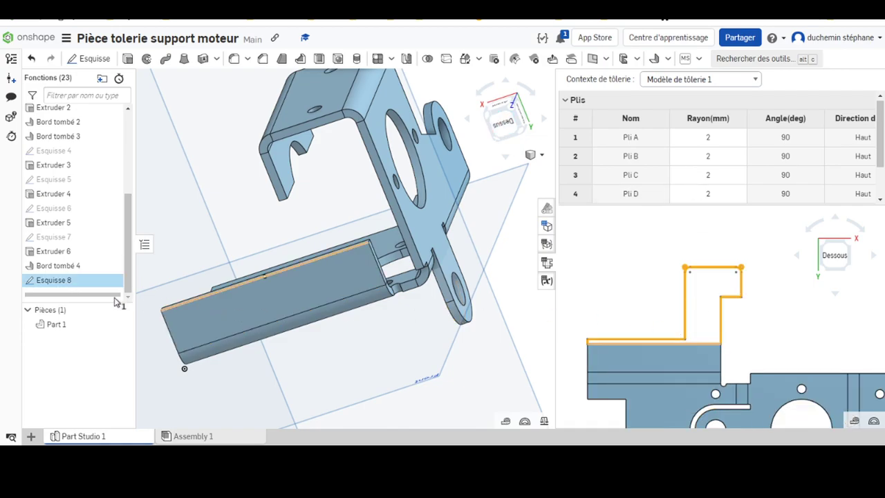
Reopen Esquisse 8, draw a closing line along the bottom edge, and accept the sketch
right_click(70, 280)
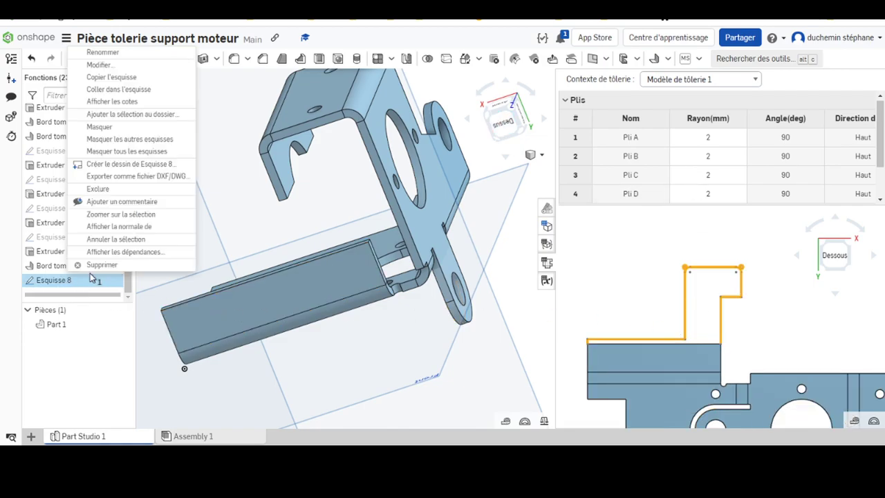
click(97, 65)
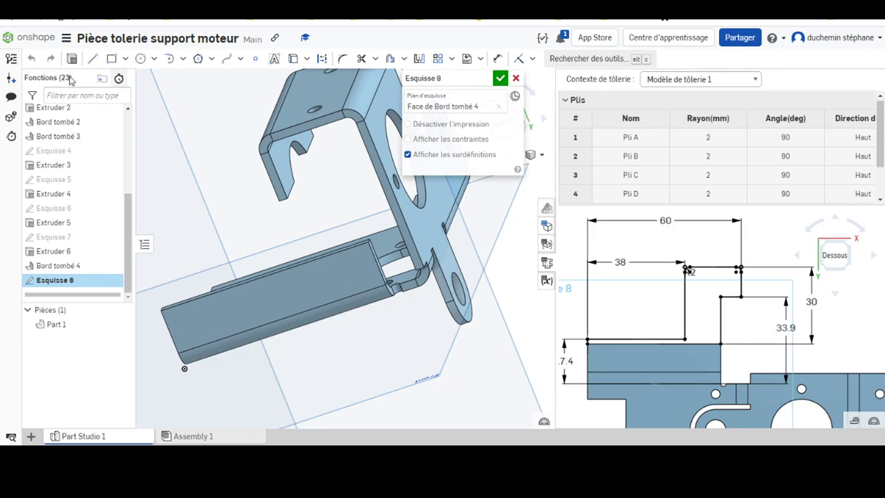
click(91, 60)
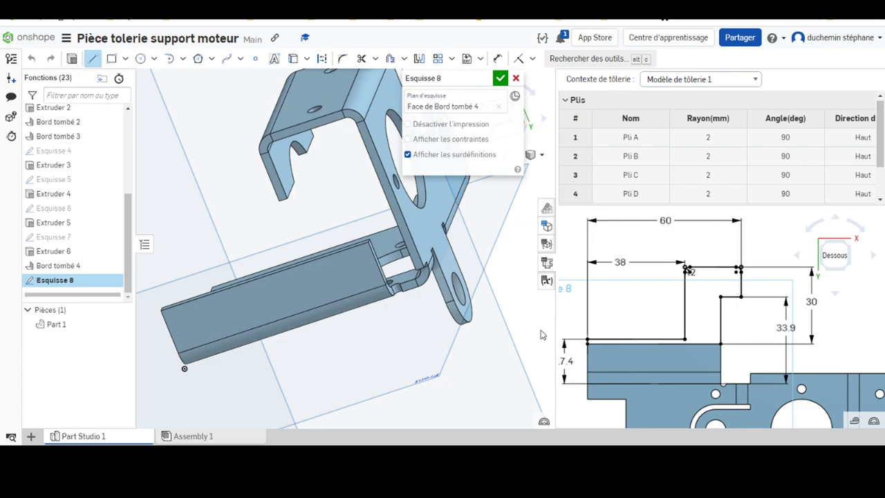
click(587, 343)
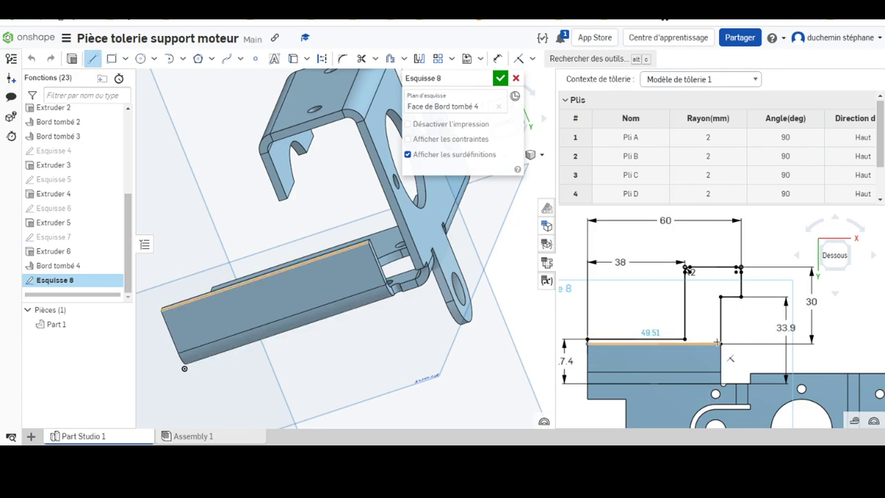
text(52)
click(721, 343)
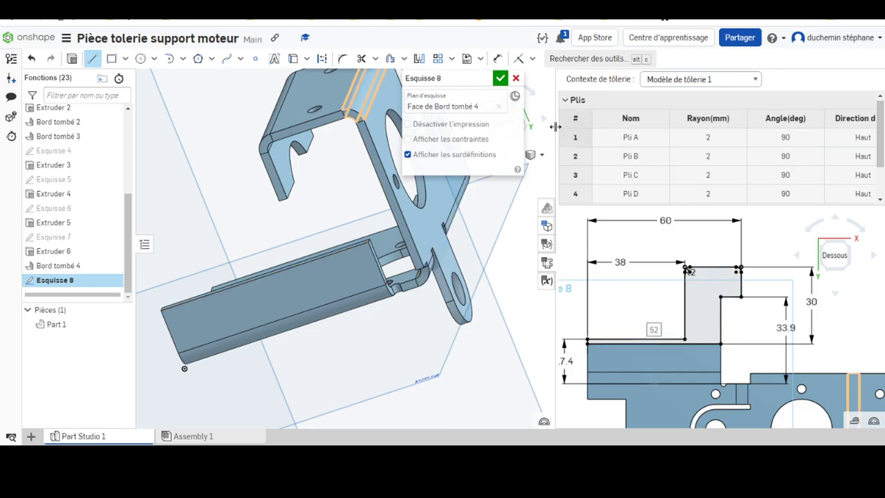
click(500, 79)
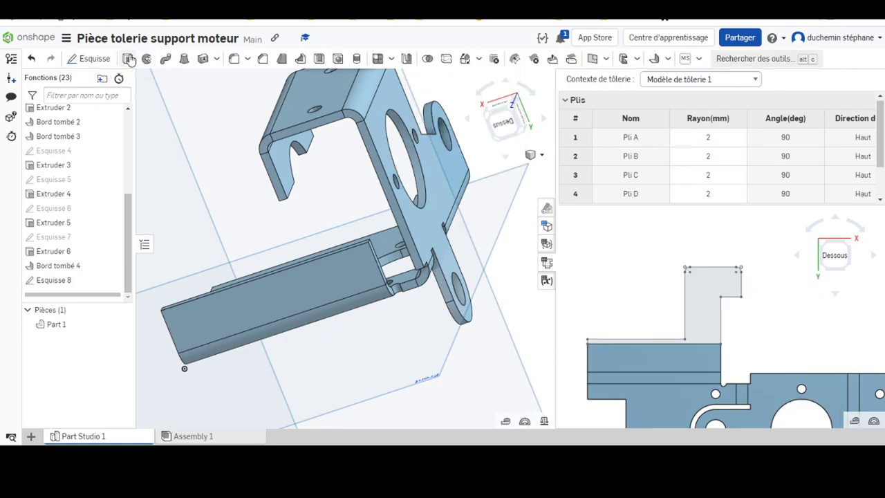
Extrude the Esquisse 8 region as Extruder 7, set to Add and sheet-metal Ajouter
click(128, 58)
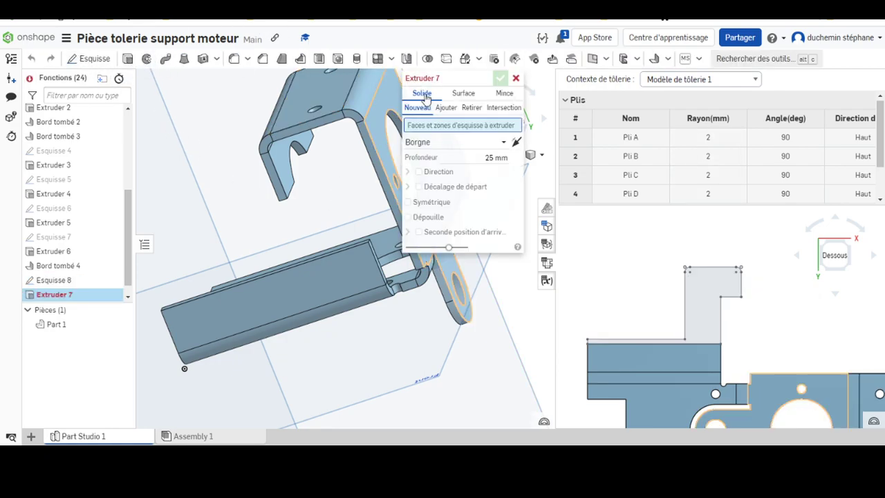
click(446, 108)
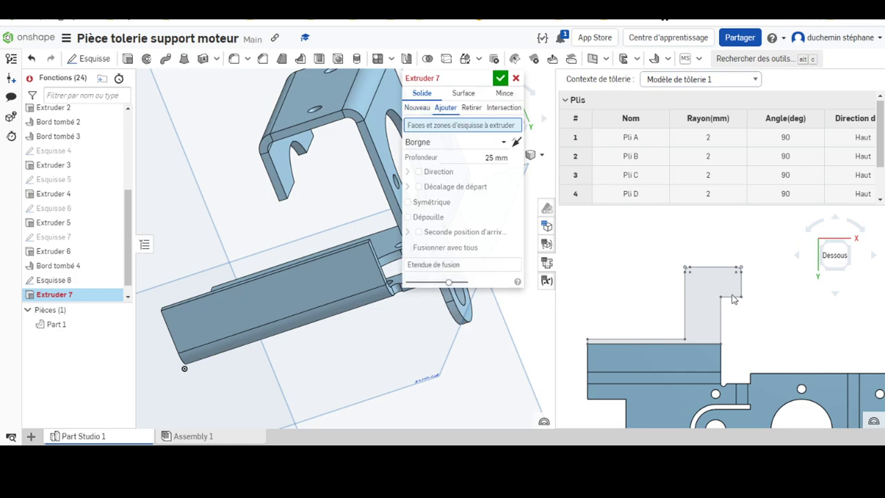
click(709, 300)
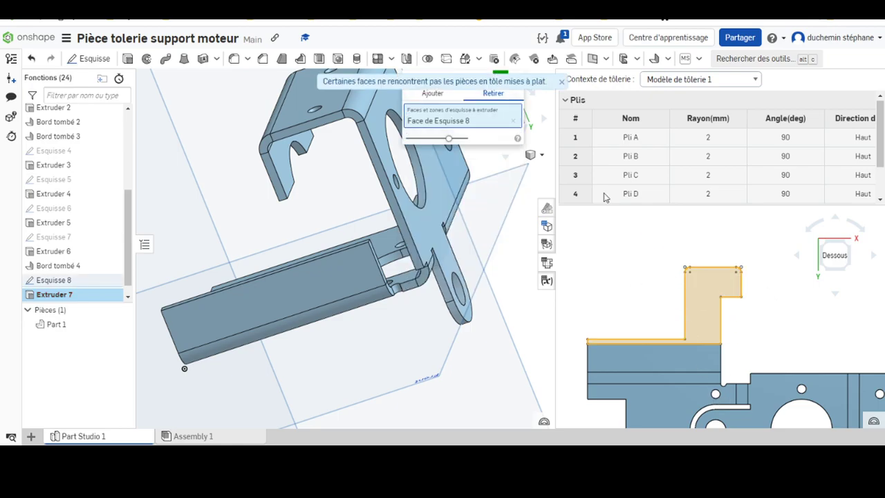
click(435, 94)
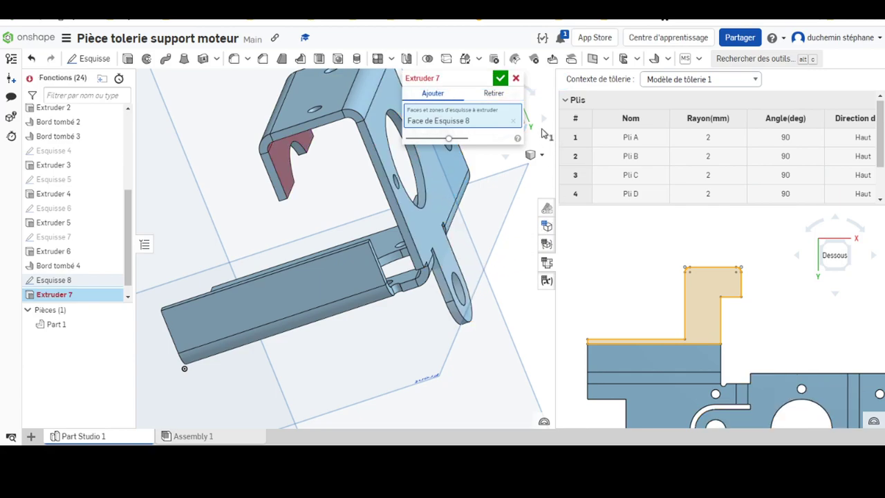
click(500, 78)
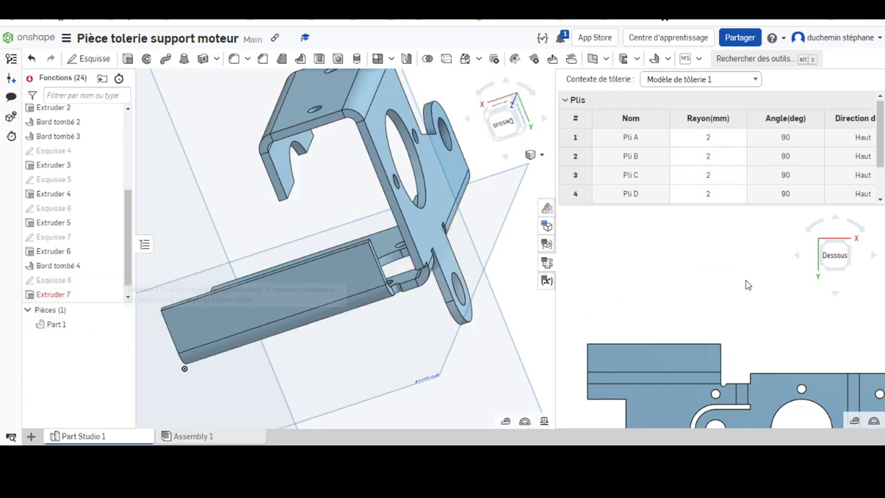
scroll(747, 285, up, 3)
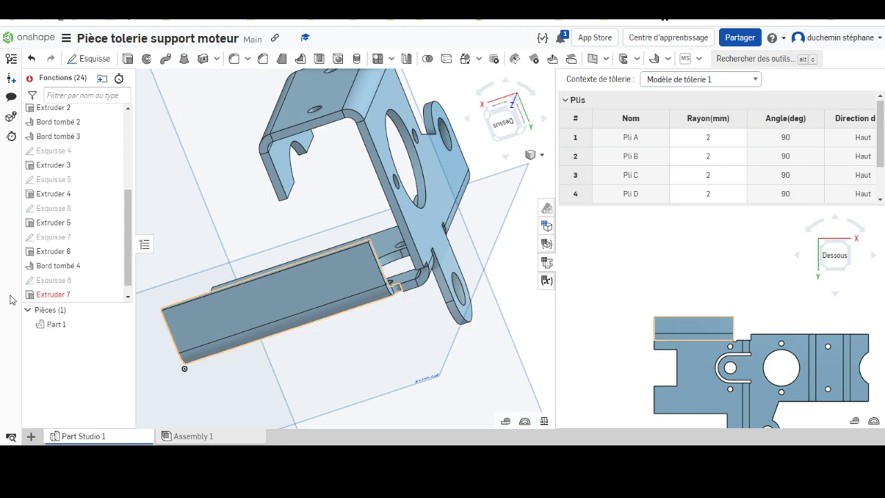
Reopen Esquisse 8 and change the 38 dimension to 38.1
double_click(54, 280)
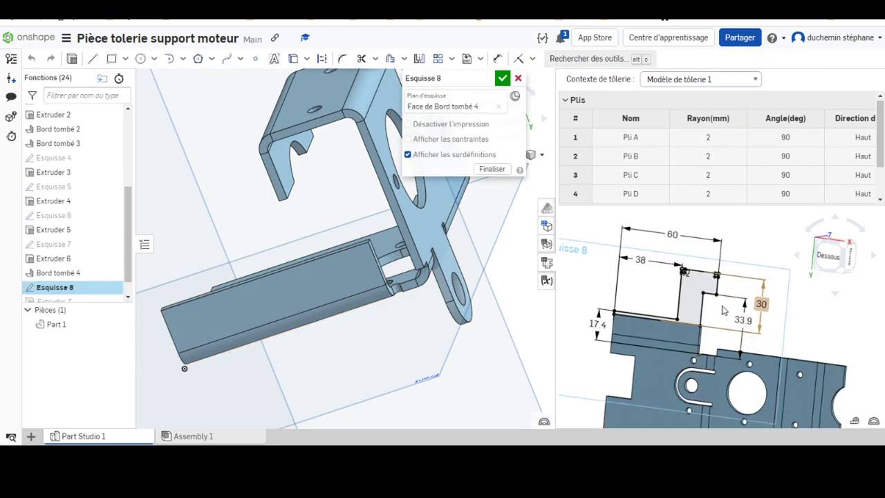
scroll(712, 291, up, 2)
scroll(717, 287, down, 3)
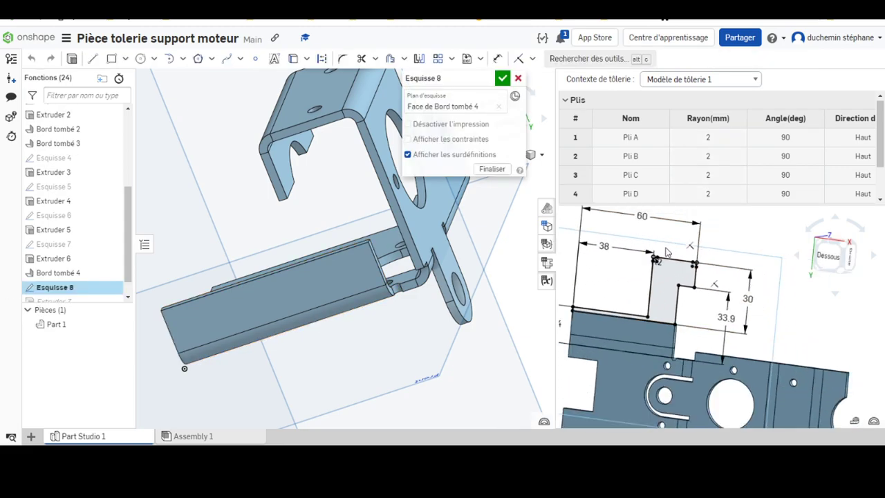
scroll(675, 232, up, 3)
scroll(646, 228, down, 1)
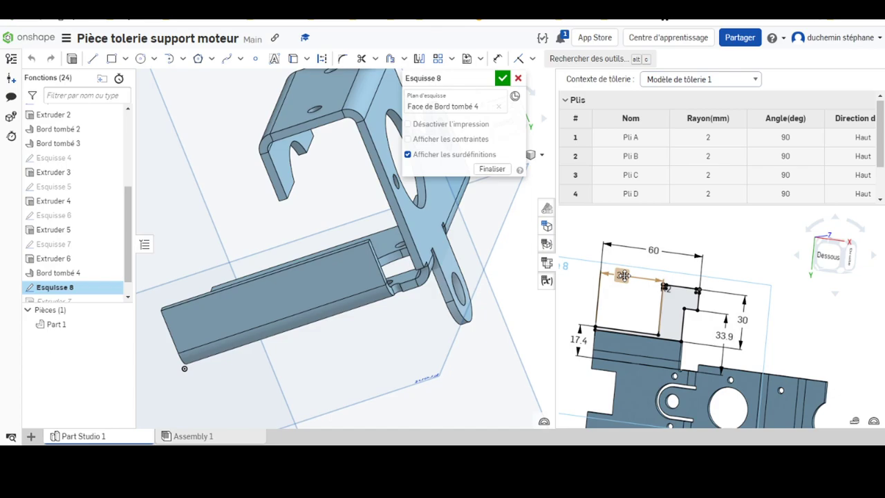
double_click(624, 277)
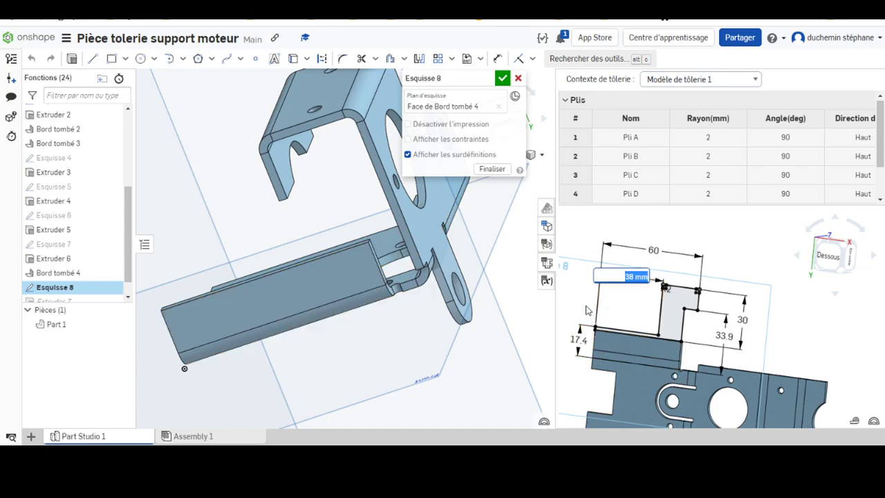
text(38.1)
key(Return)
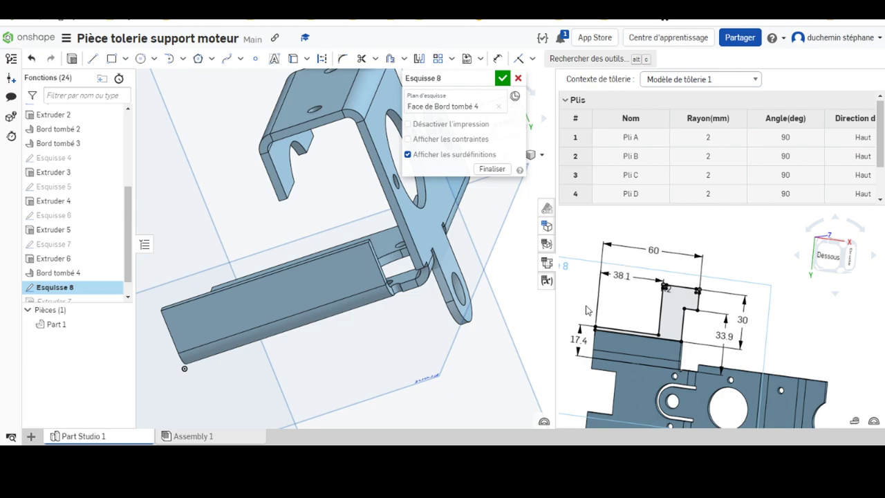
Change the overall width from 60 to 59.9 and the height from 30 to 29.9
double_click(654, 251)
text(59.9)
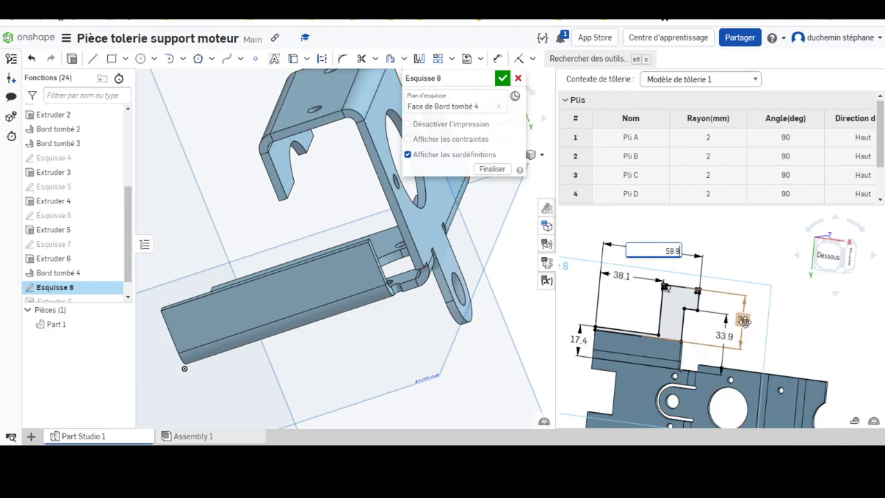
key(Return)
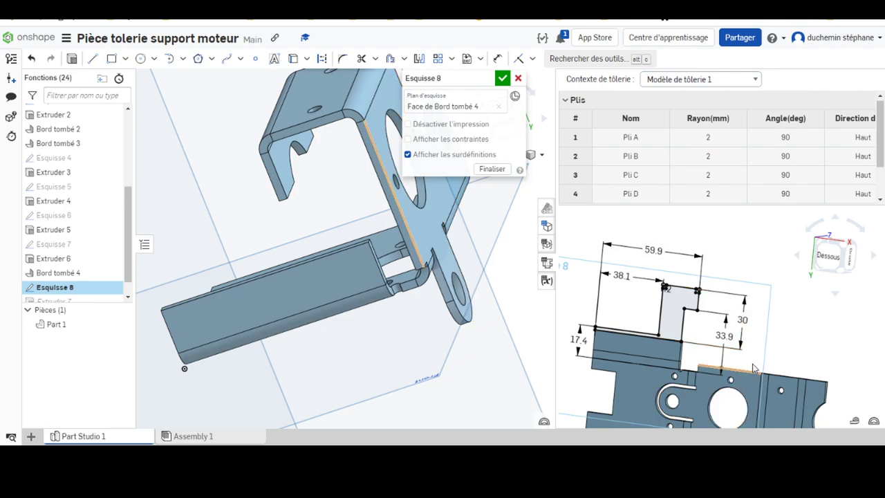
double_click(744, 321)
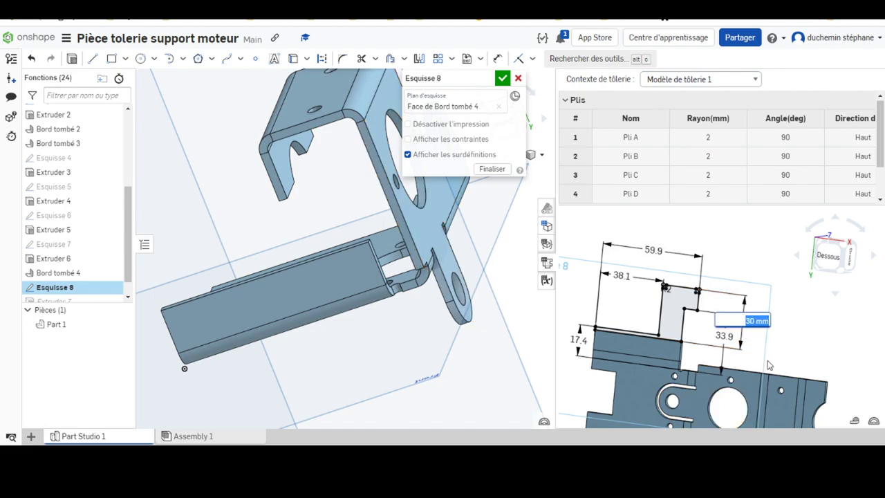
text(29.9)
key(Return)
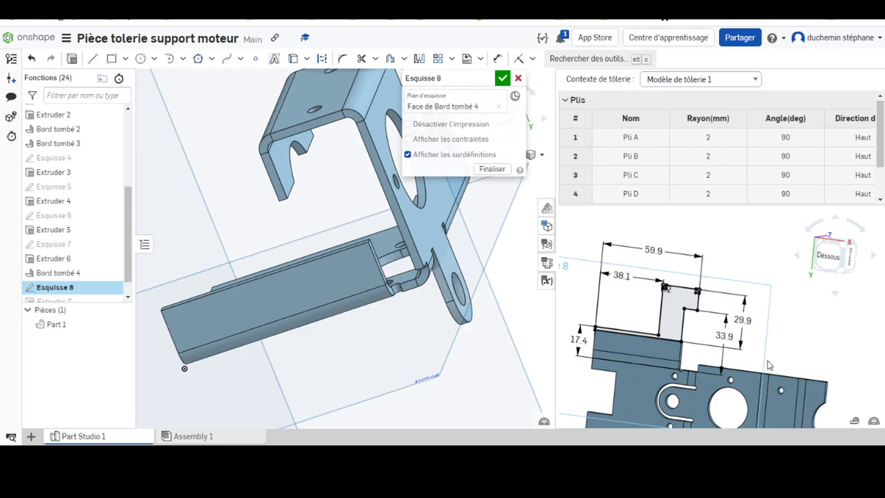
Accept the edited sketch, hide the flat pattern, and view the new flange face squarely
click(503, 78)
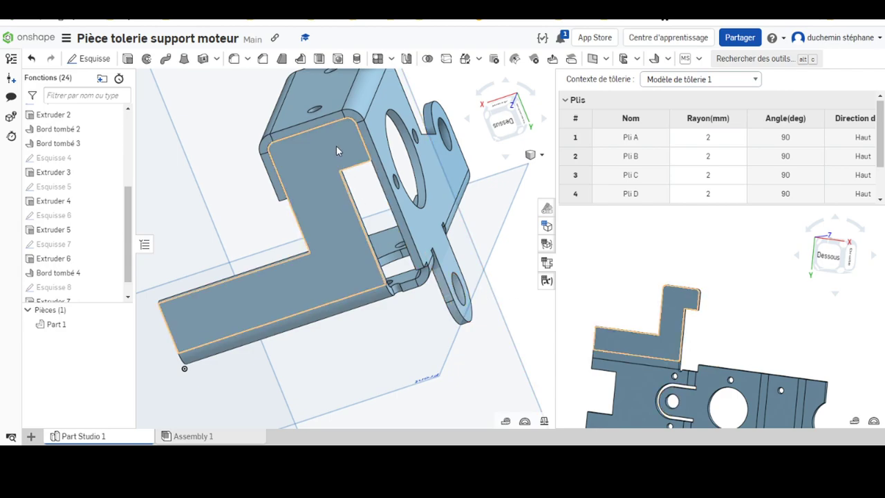
click(549, 265)
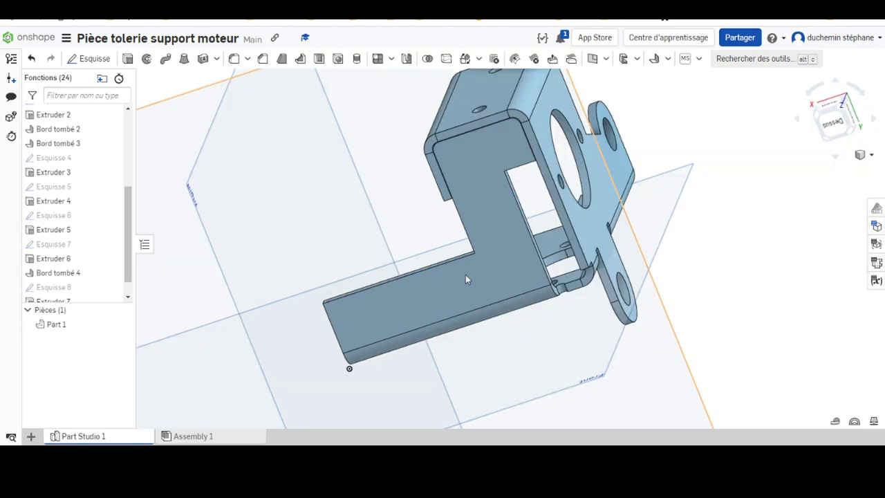
right_drag(465, 275, 562, 284)
key(n)
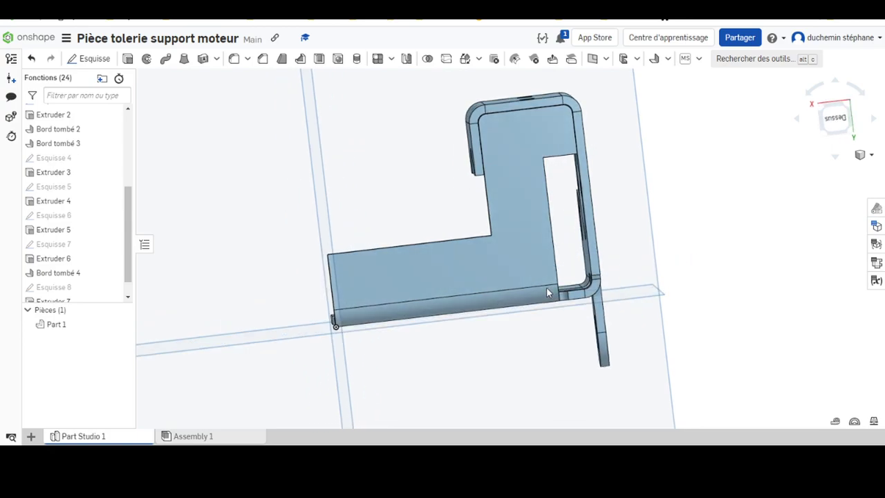
Zoom, pan and orbit around the bracket to inspect the new stepped flange plate
scroll(484, 131, down, 3)
scroll(475, 125, up, 3)
scroll(495, 129, up, 3)
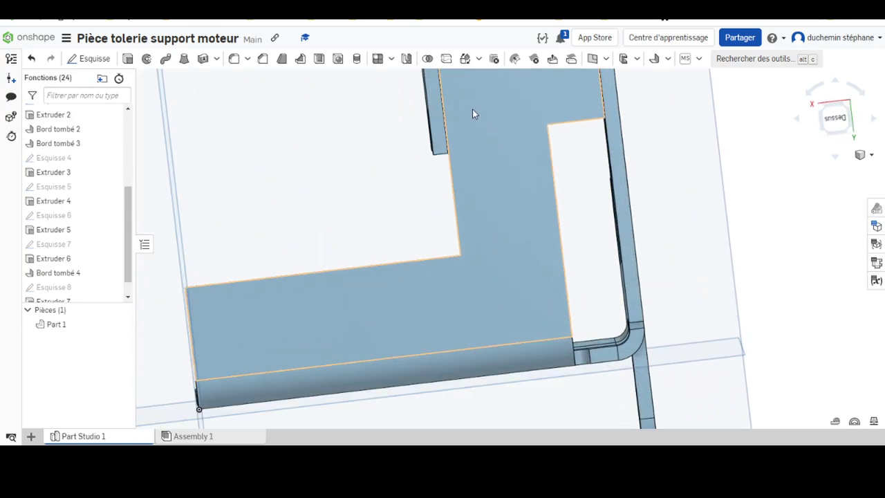
scroll(473, 109, up, 2)
scroll(454, 209, up, 3)
scroll(462, 205, up, 3)
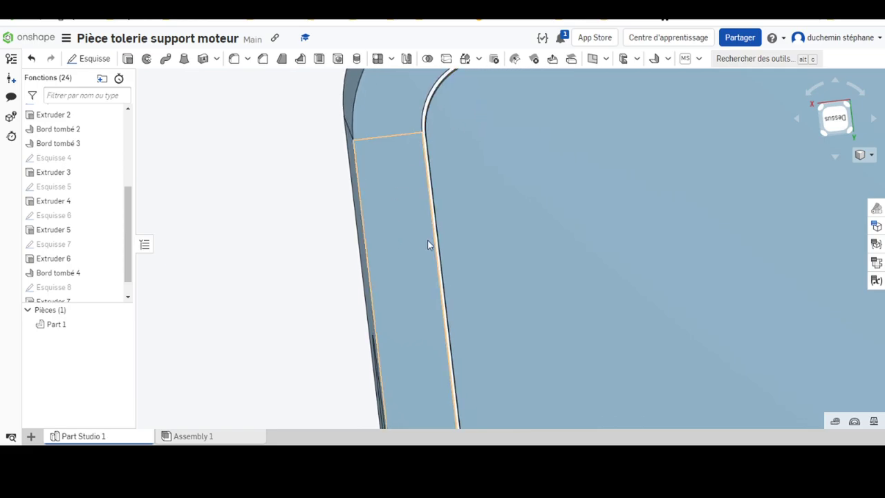
scroll(692, 172, down, 5)
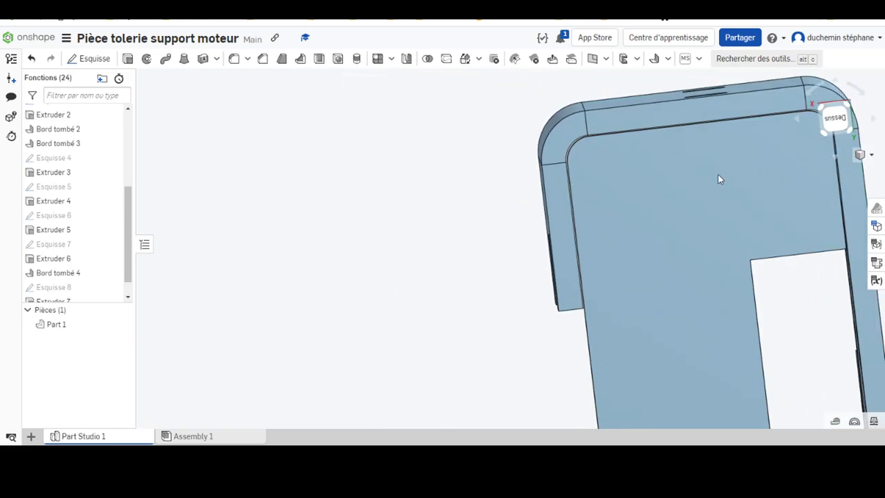
middle_drag(718, 174, 565, 166)
scroll(602, 177, up, 3)
scroll(620, 110, up, 3)
scroll(620, 111, down, 5)
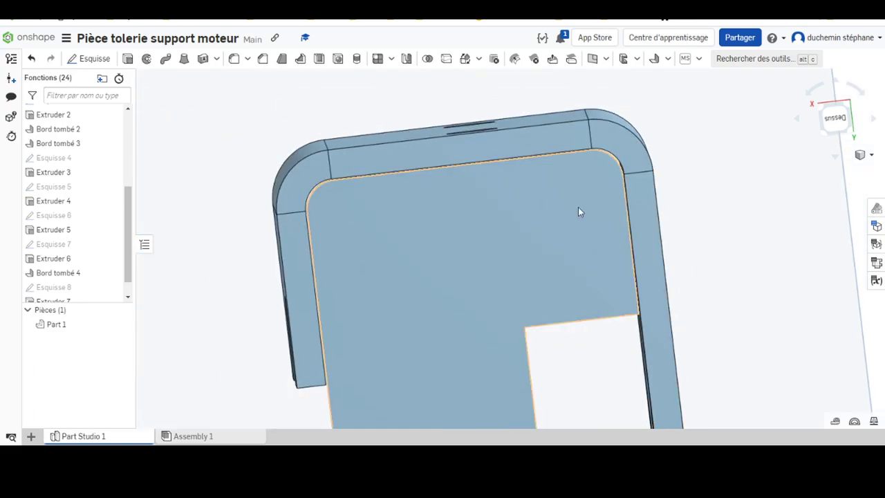
scroll(578, 207, down, 5)
middle_drag(478, 259, 526, 181)
mouse_move(524, 180)
right_down()
mouse_move(455, 232)
mouse_move(439, 227)
right_up()
middle_drag(440, 227, 408, 244)
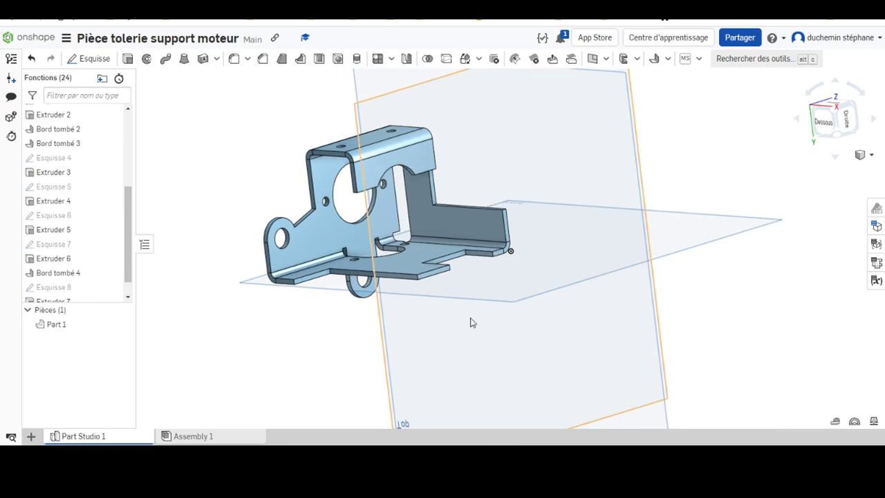
right_drag(470, 322, 493, 340)
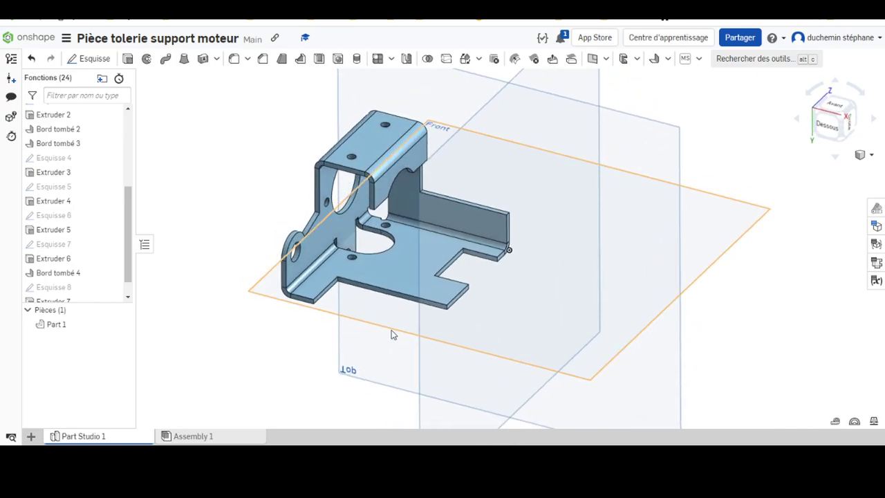
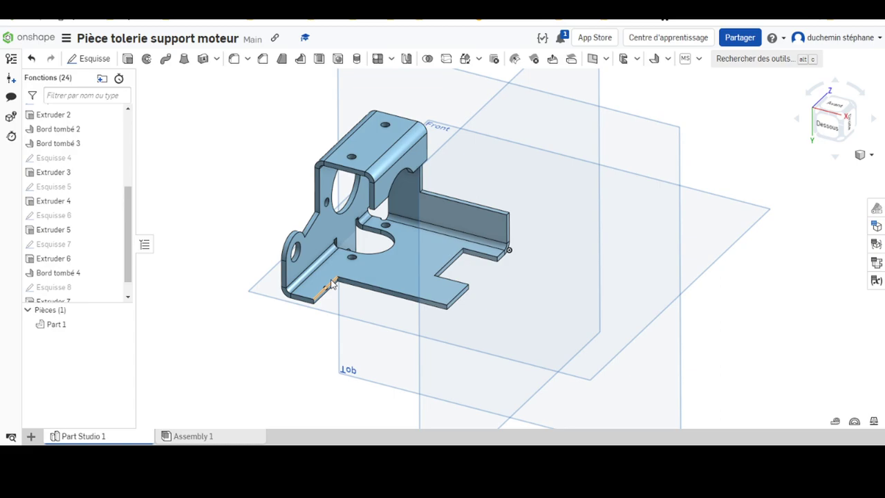
Round the base plate's corner edge with an 8 mm fillet, Congé 1
click(233, 59)
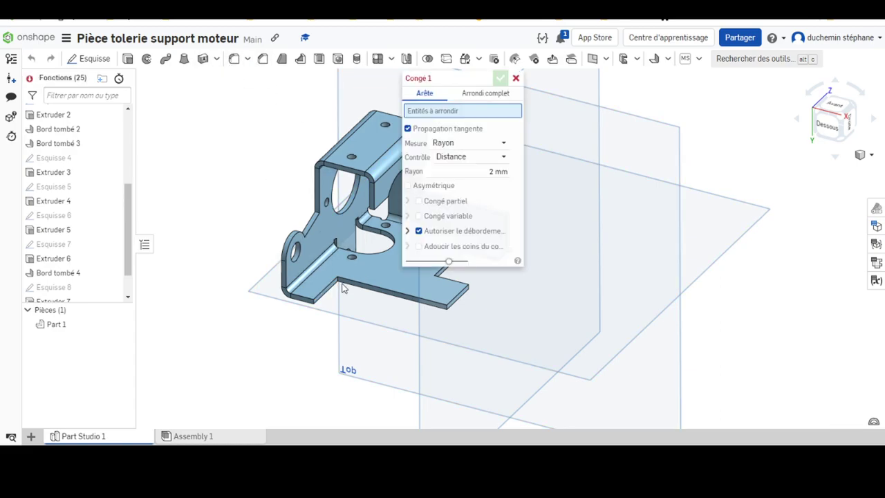
scroll(328, 284, down, 2)
scroll(348, 260, up, 5)
scroll(280, 360, up, 3)
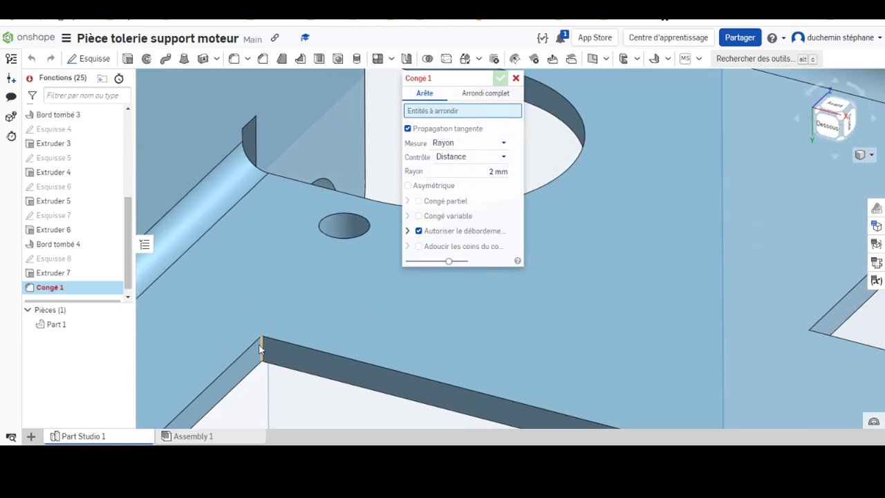
click(262, 351)
click(477, 182)
text(8)
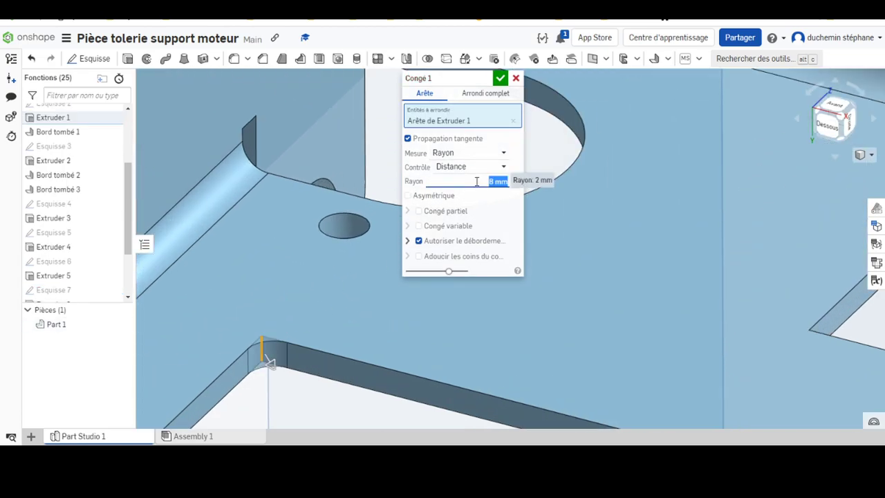
click(500, 79)
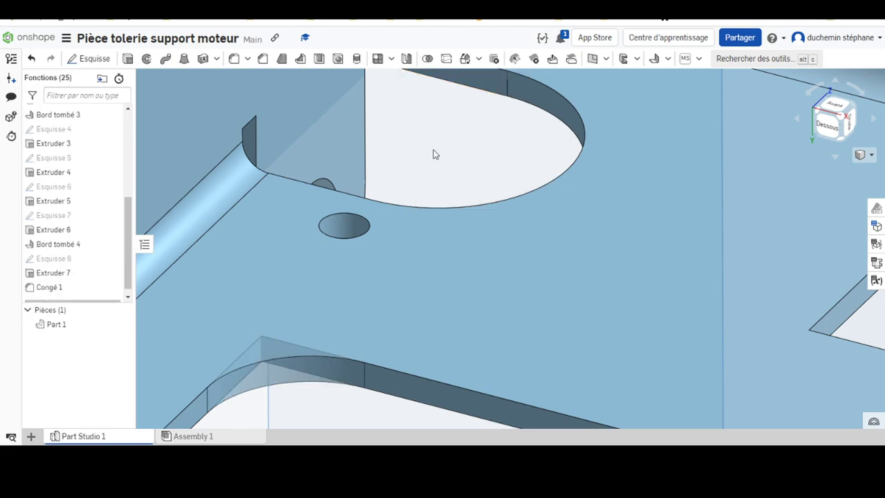
scroll(435, 152, up, 3)
scroll(429, 161, up, 2)
scroll(428, 162, down, 5)
scroll(427, 162, down, 3)
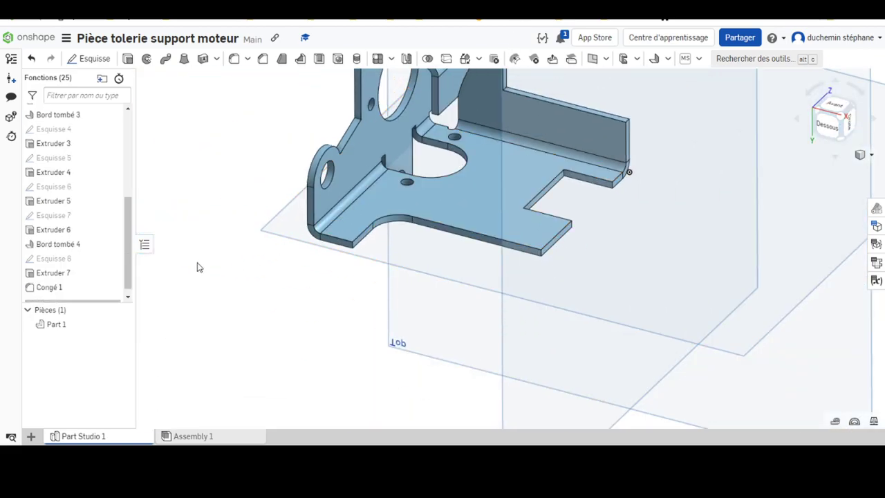
Start a 2 mm fillet and select the two lug corner edges
click(233, 59)
click(499, 173)
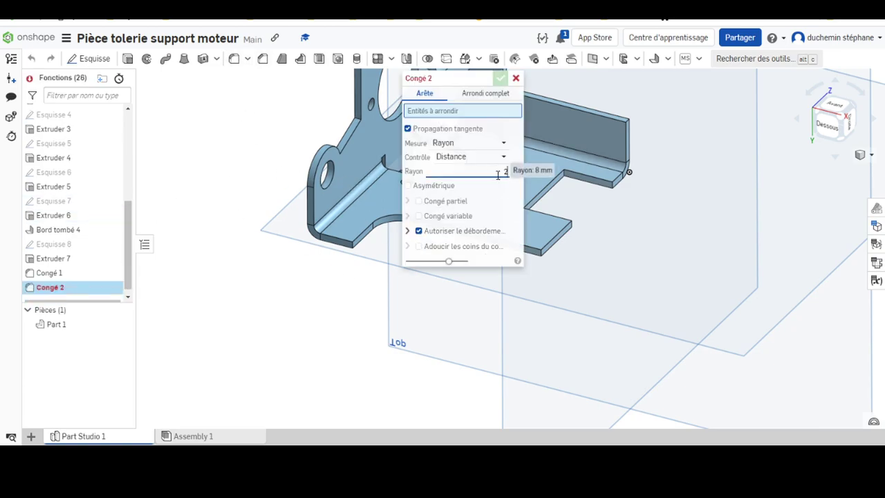
right_drag(349, 244, 291, 272)
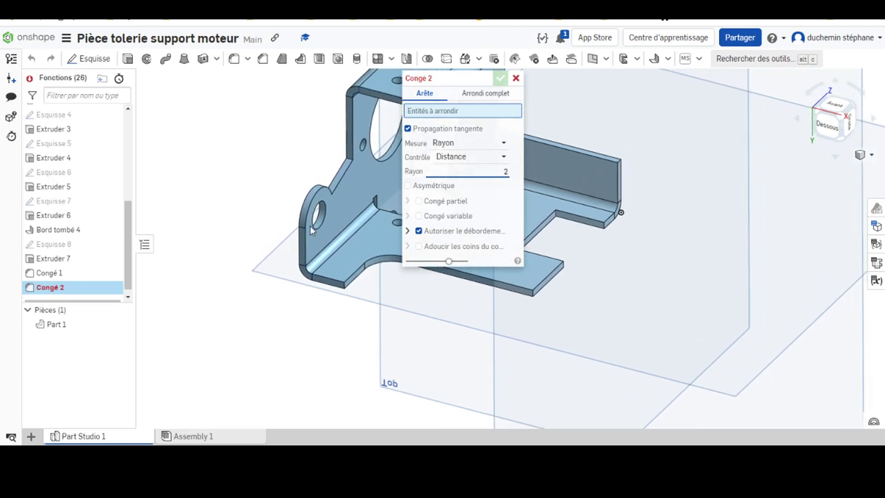
scroll(291, 272, down, 3)
scroll(334, 187, up, 5)
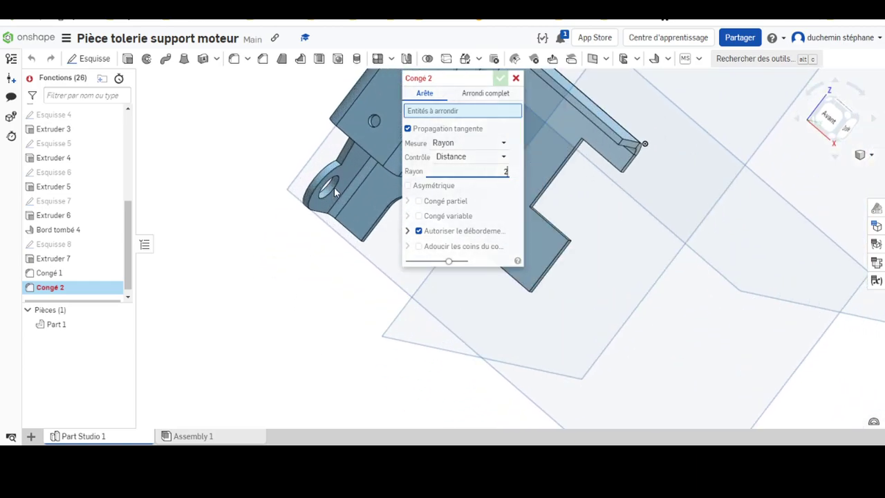
scroll(357, 126, up, 3)
click(339, 134)
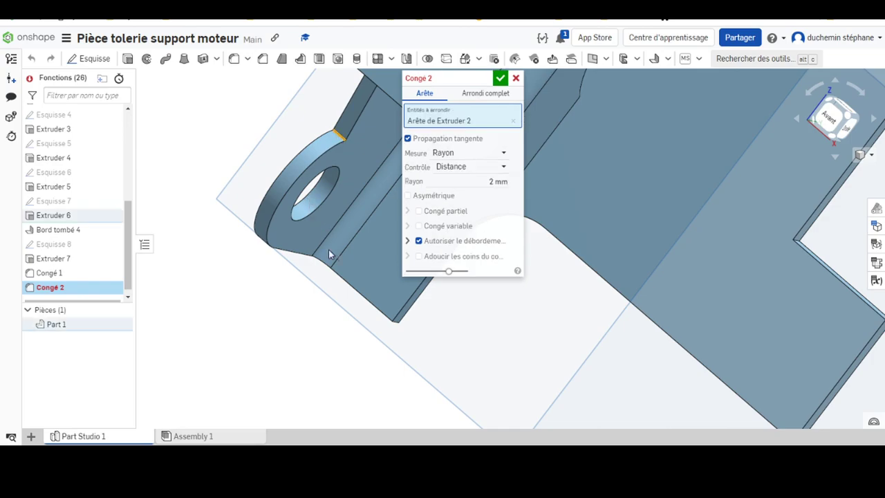
mouse_move(343, 232)
right_down()
mouse_move(343, 206)
mouse_move(312, 187)
mouse_move(374, 152)
right_up()
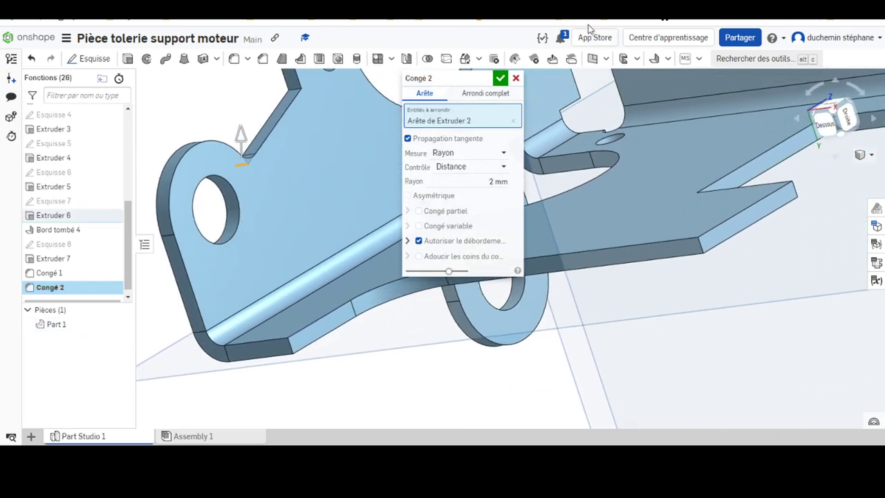
mouse_move(450, 72)
mouse_down()
mouse_move(554, 73)
mouse_move(766, 125)
mouse_move(803, 150)
mouse_up()
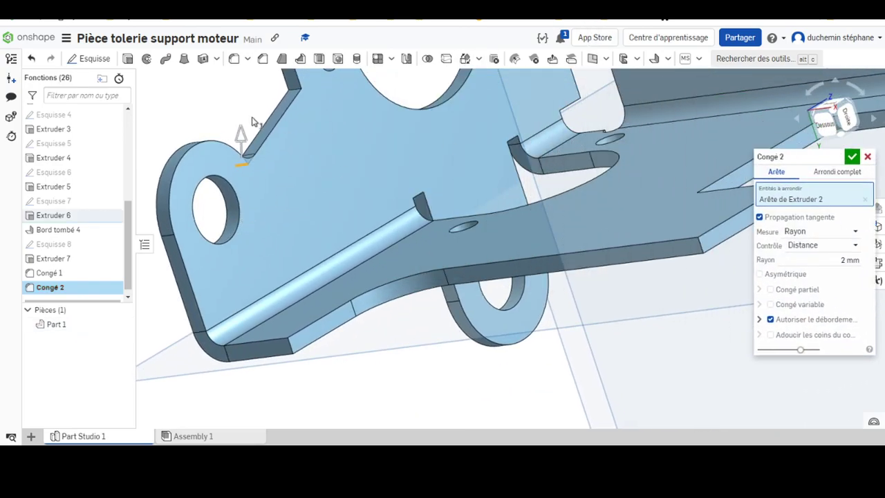
click(296, 90)
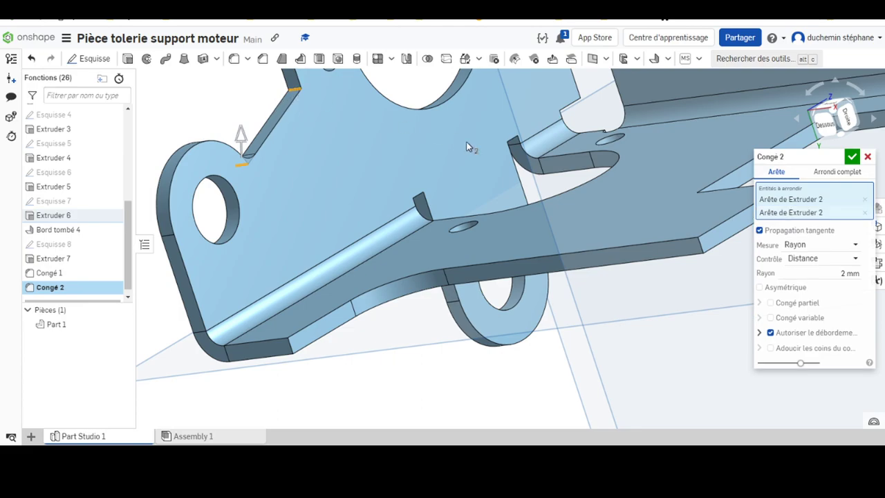
Add a flange bend edge, two cutout corners and another flange edge to the fillet
right_drag(468, 145, 387, 187)
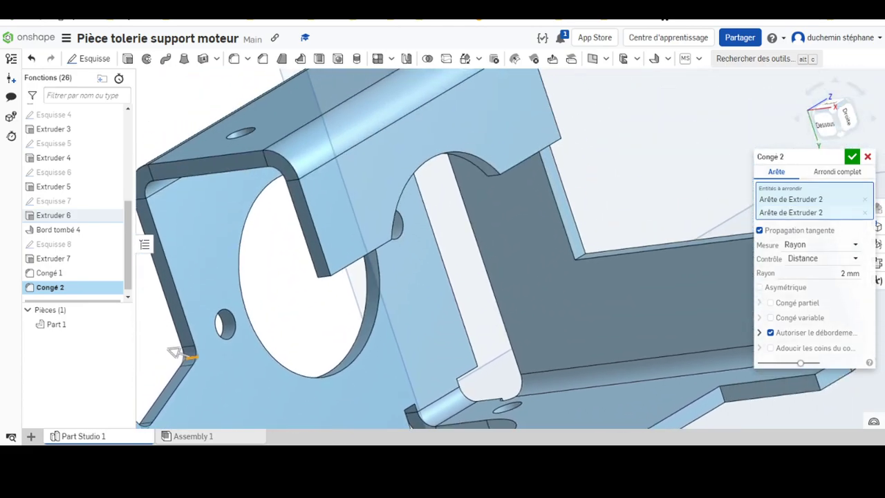
click(330, 279)
mouse_move(385, 235)
right_down()
mouse_move(403, 272)
mouse_move(364, 252)
mouse_move(364, 260)
right_up()
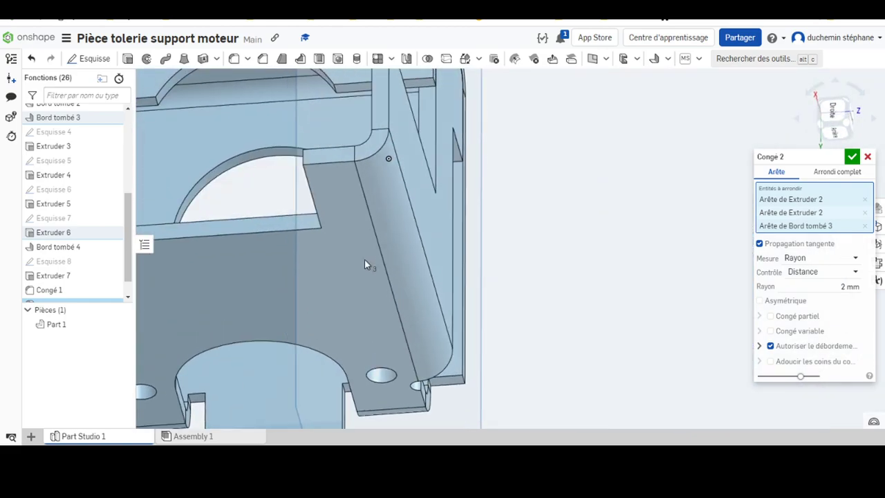
click(155, 100)
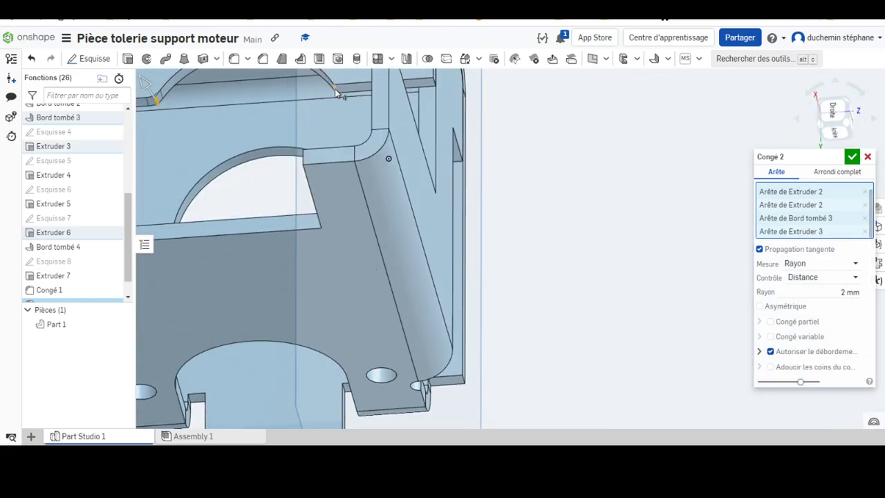
click(336, 92)
click(437, 83)
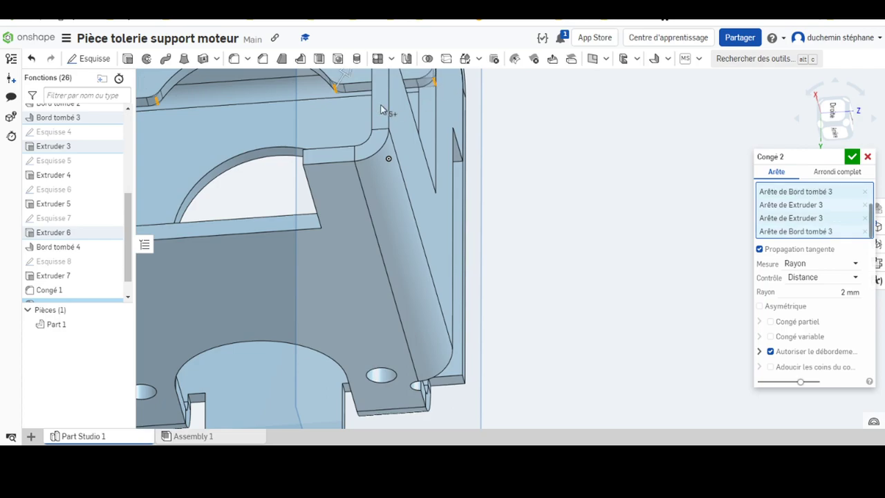
right_drag(395, 104, 417, 125)
middle_drag(306, 116, 344, 233)
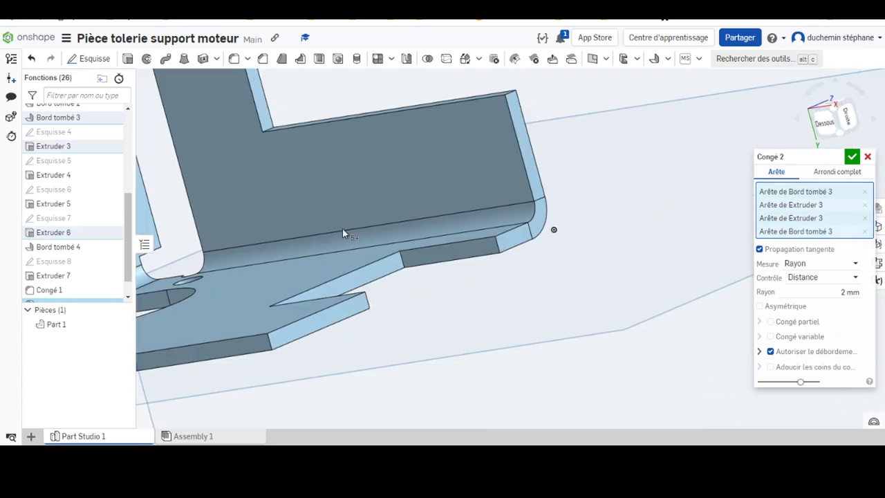
Add two base corners and the flange inner corner, then confirm the 2 mm fillet as Congé 2
click(403, 260)
mouse_move(316, 182)
right_down()
mouse_move(353, 262)
mouse_move(328, 280)
right_up()
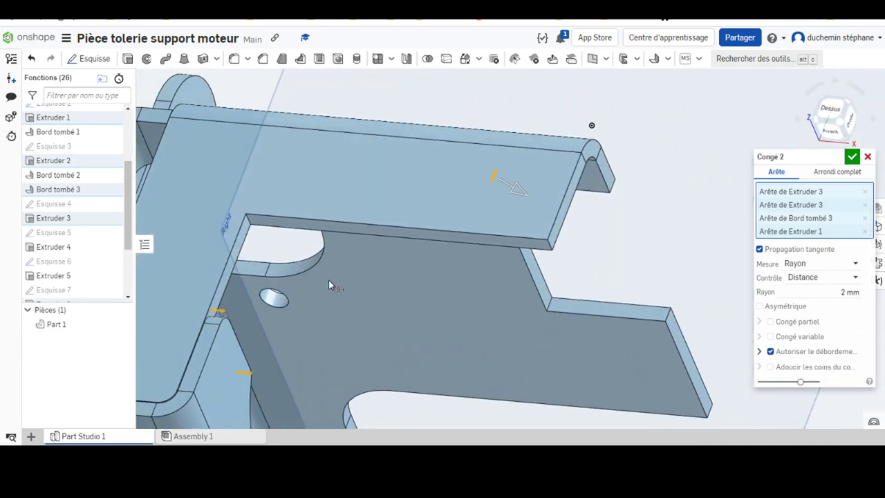
click(554, 313)
mouse_move(371, 346)
right_down()
mouse_move(387, 292)
mouse_move(339, 268)
mouse_move(365, 241)
mouse_move(341, 271)
mouse_move(305, 243)
mouse_move(346, 270)
right_up()
scroll(339, 268, up, 2)
scroll(340, 251, down, 3)
scroll(358, 231, down, 3)
scroll(361, 257, down, 1)
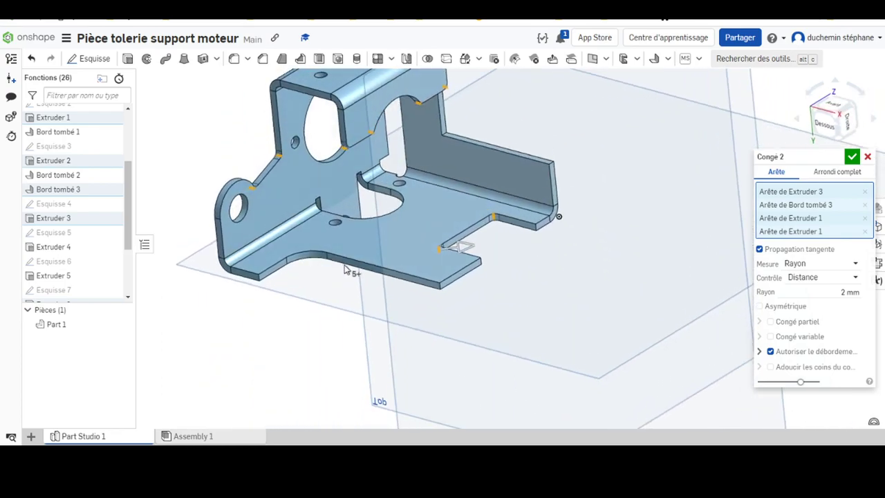
scroll(448, 142, down, 2)
scroll(448, 152, up, 6)
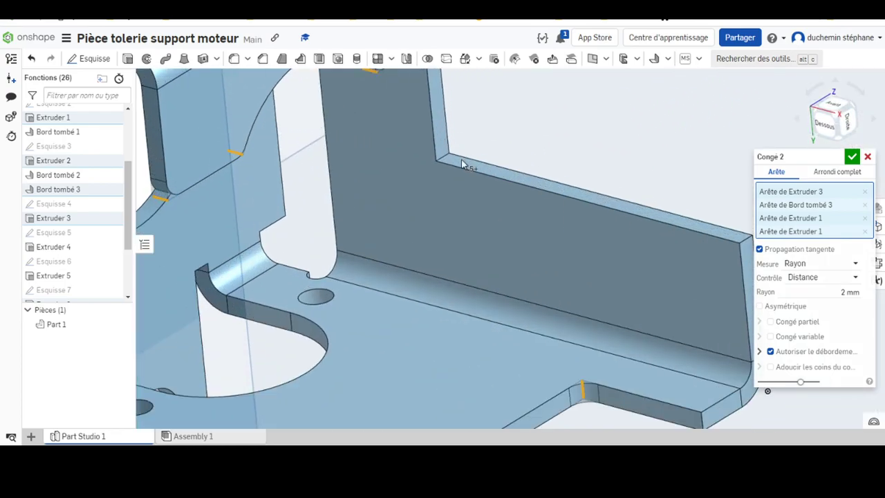
click(438, 159)
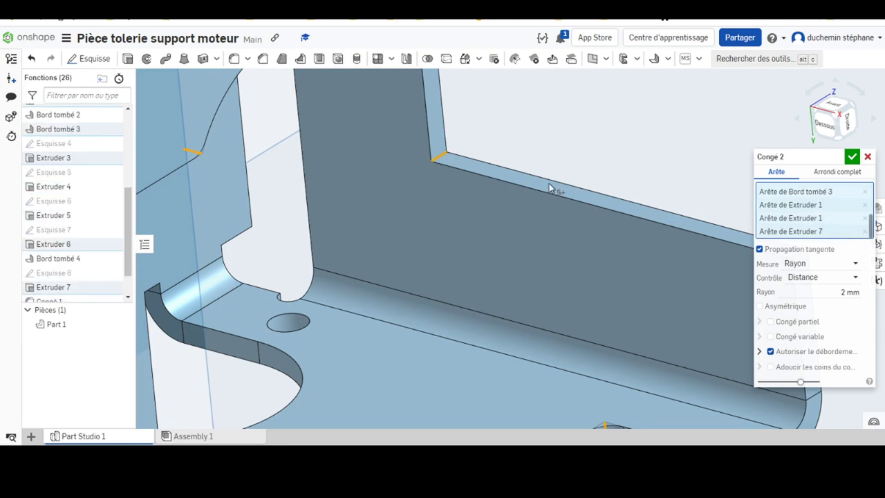
click(853, 158)
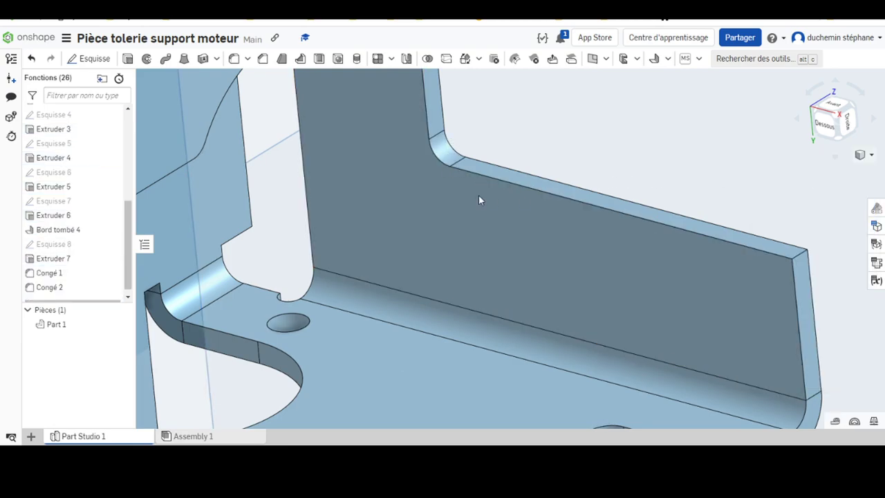
key(f)
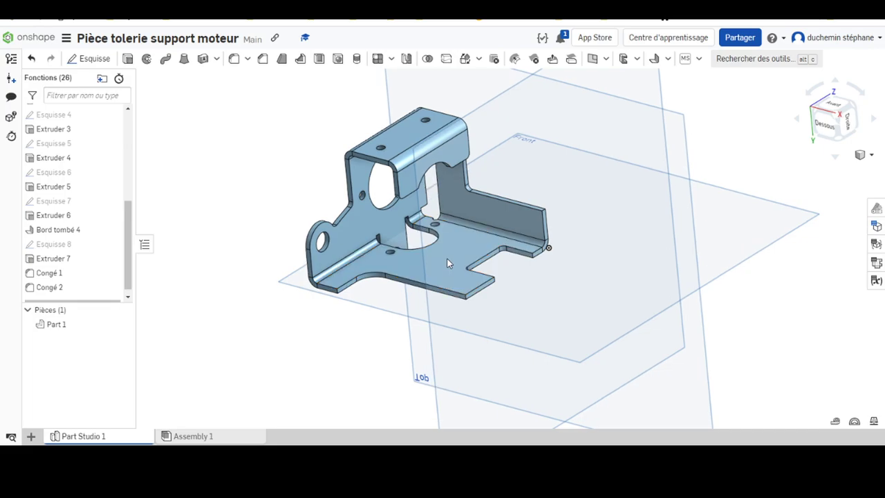
right_drag(439, 270, 465, 232)
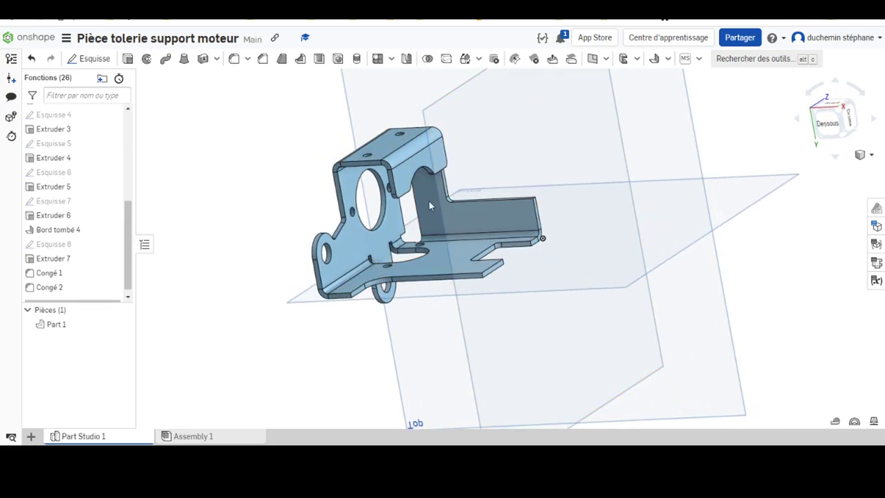
mouse_move(508, 211)
middle_down()
mouse_move(332, 212)
mouse_move(387, 211)
middle_up()
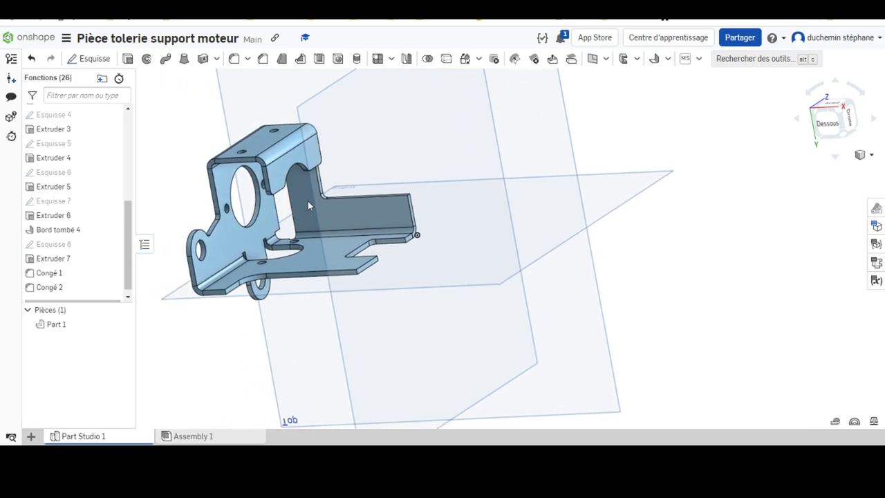
Mirror Part 1 about the Right plane as Miroir 1, creating Part 2
click(407, 60)
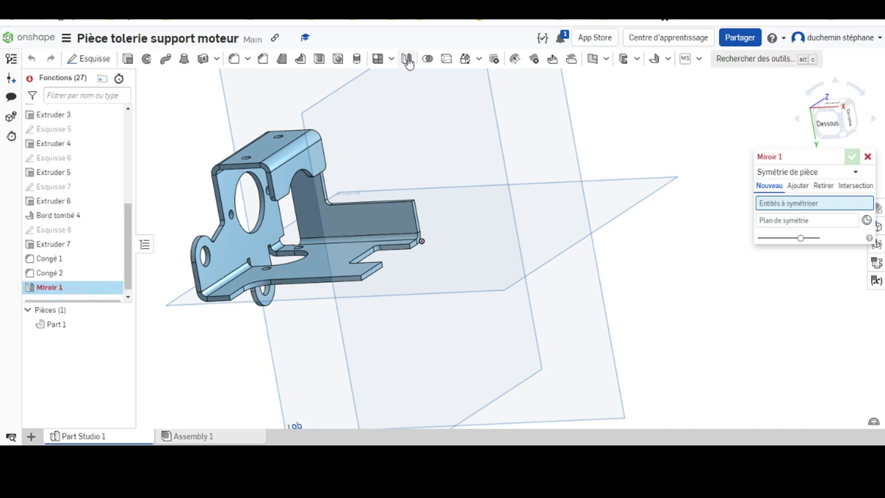
mouse_move(310, 311)
right_down()
mouse_move(332, 316)
mouse_move(332, 300)
mouse_move(316, 292)
mouse_move(318, 124)
right_up()
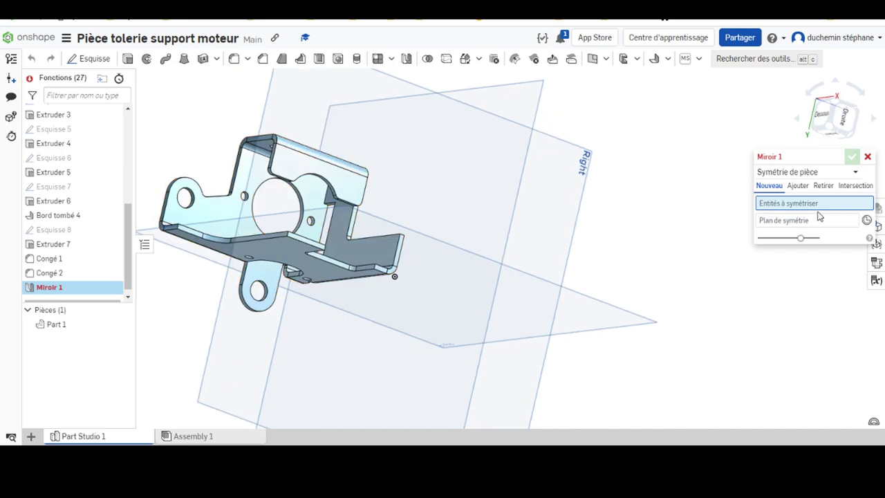
click(778, 221)
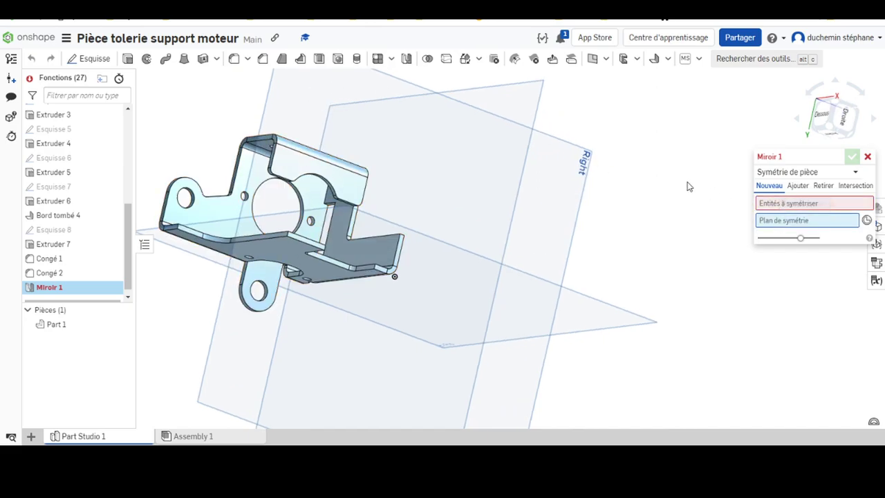
click(580, 168)
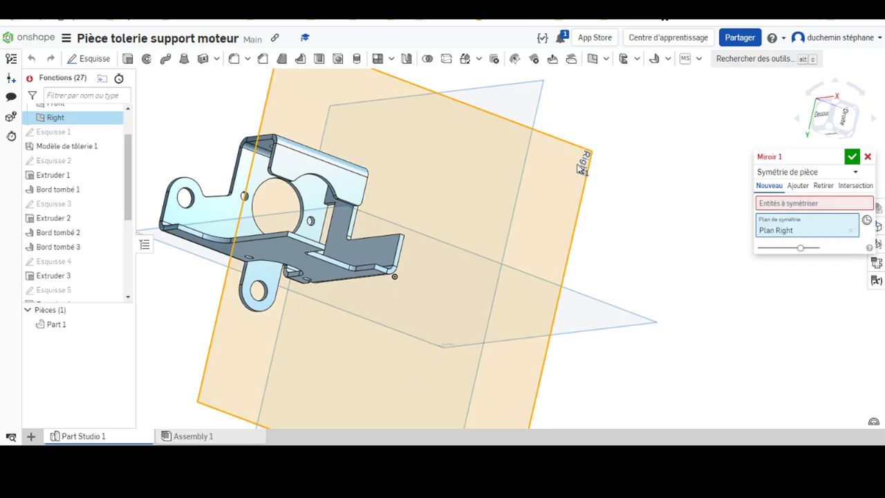
click(800, 205)
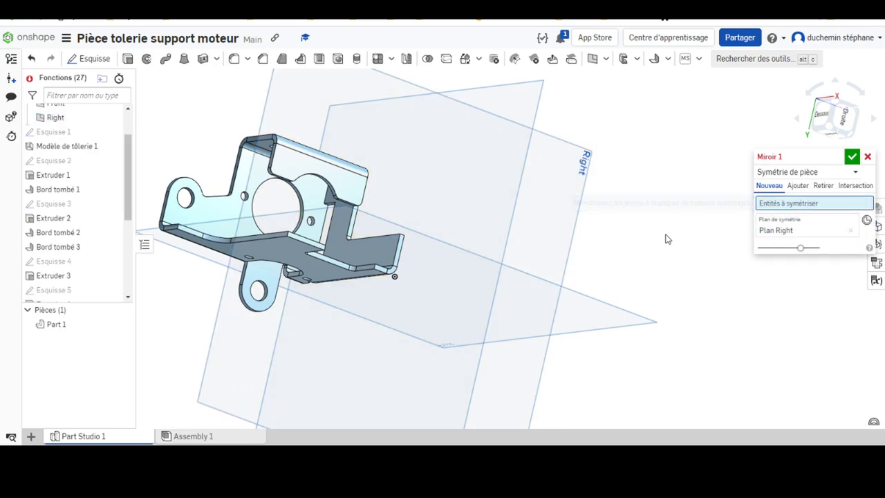
click(57, 325)
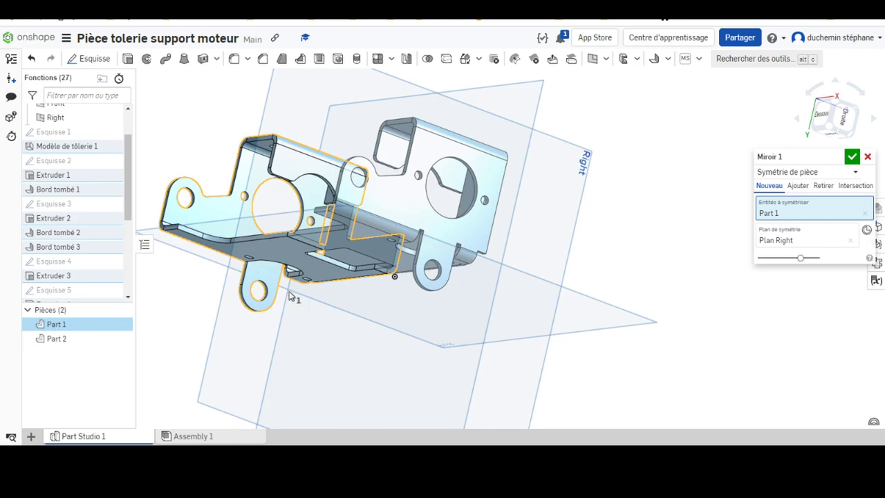
right_drag(277, 297, 669, 249)
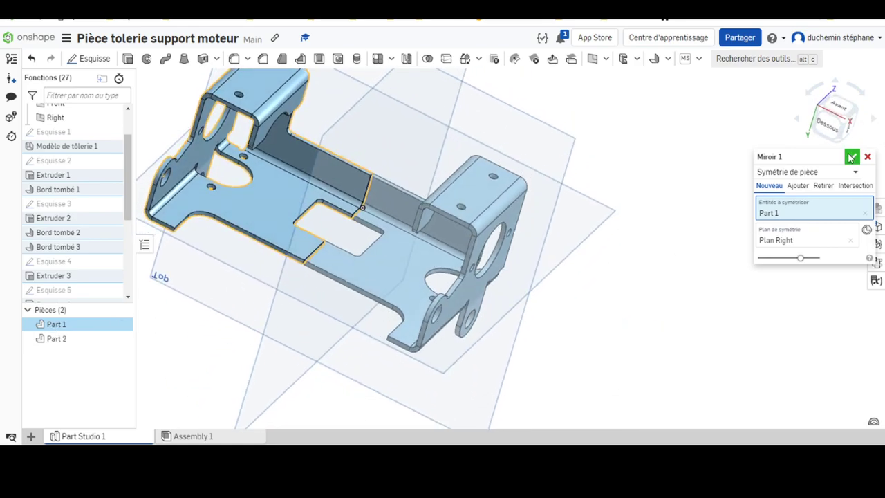
click(852, 158)
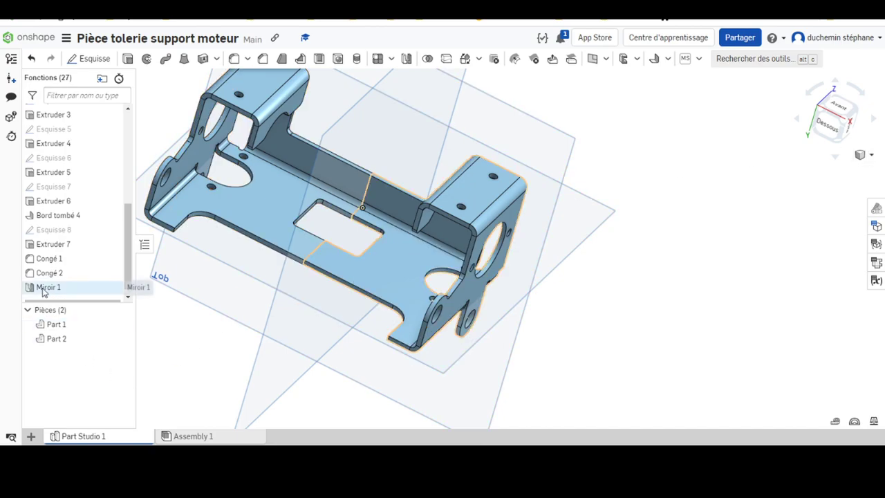
Edit Miroir 1 to Ajouter mode with Fusionner avec tous ticked, merging into Part 1
right_click(63, 285)
click(84, 316)
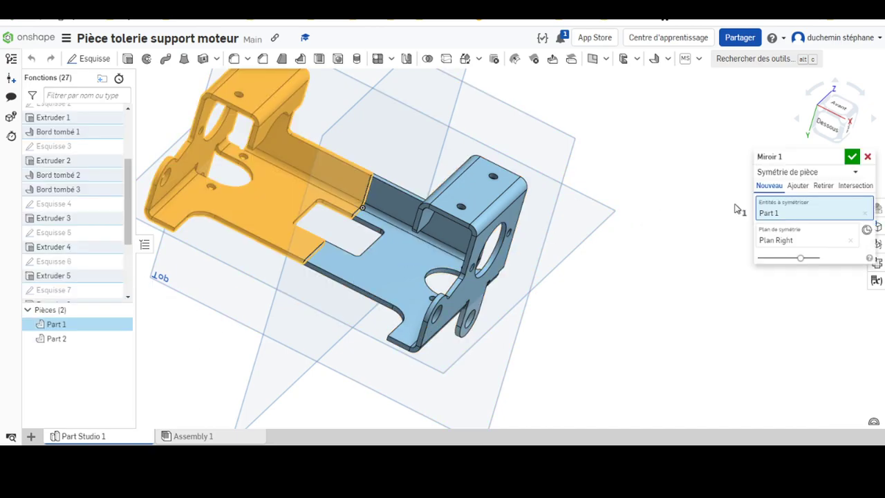
click(803, 258)
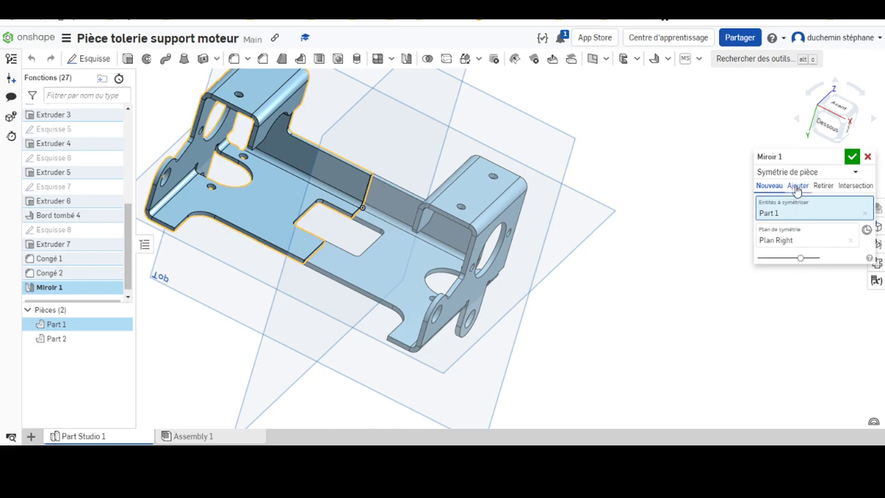
click(798, 186)
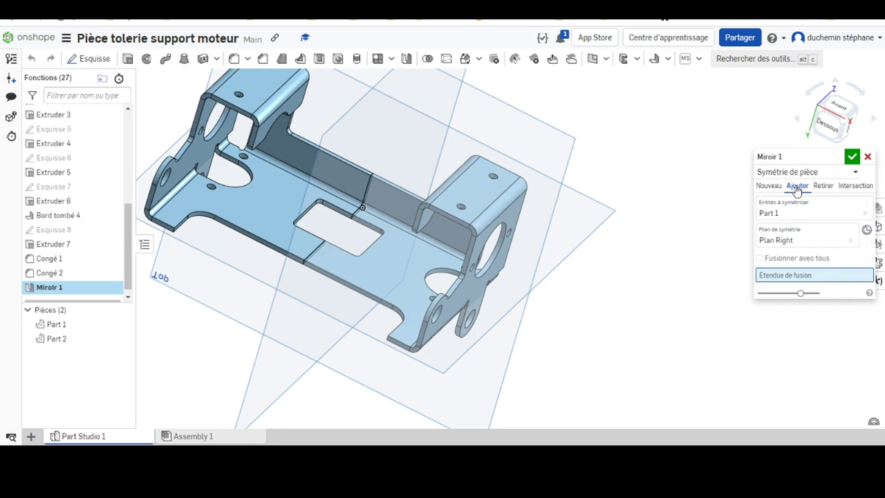
click(761, 258)
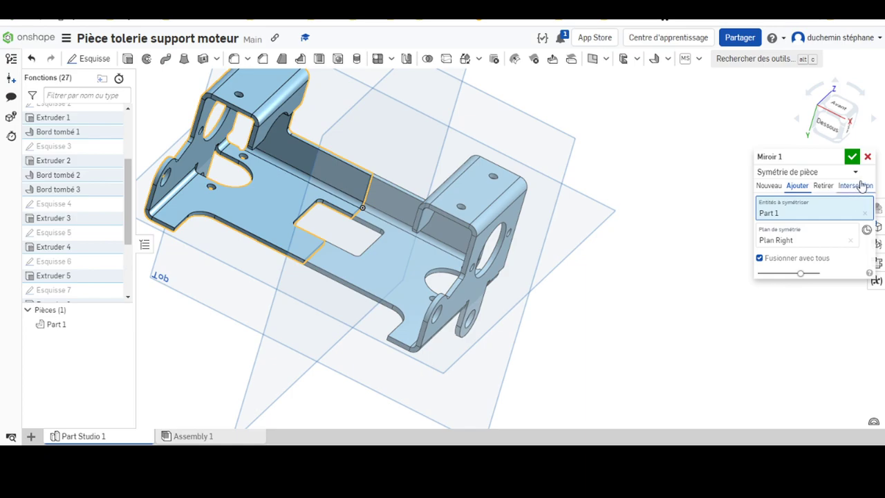
click(855, 157)
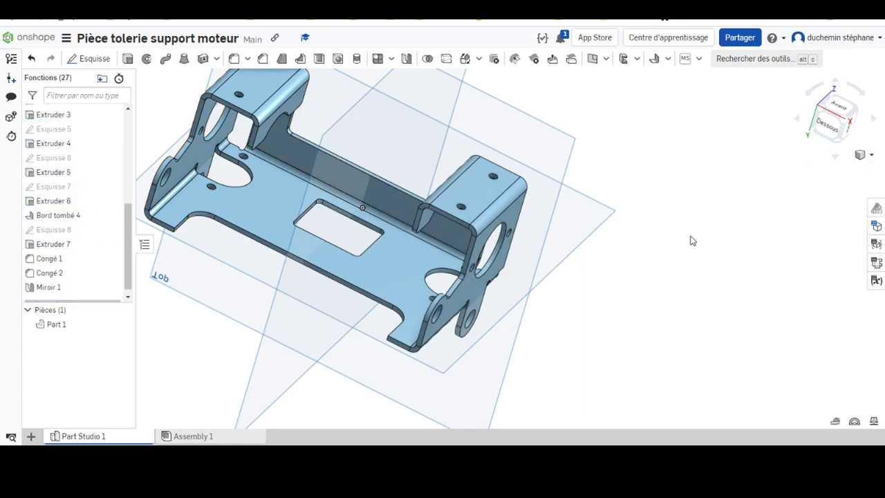
Hide the Top, Front and Right planes under Géométrie par défaut
mouse_move(524, 356)
right_down()
mouse_move(521, 326)
mouse_move(530, 348)
right_up()
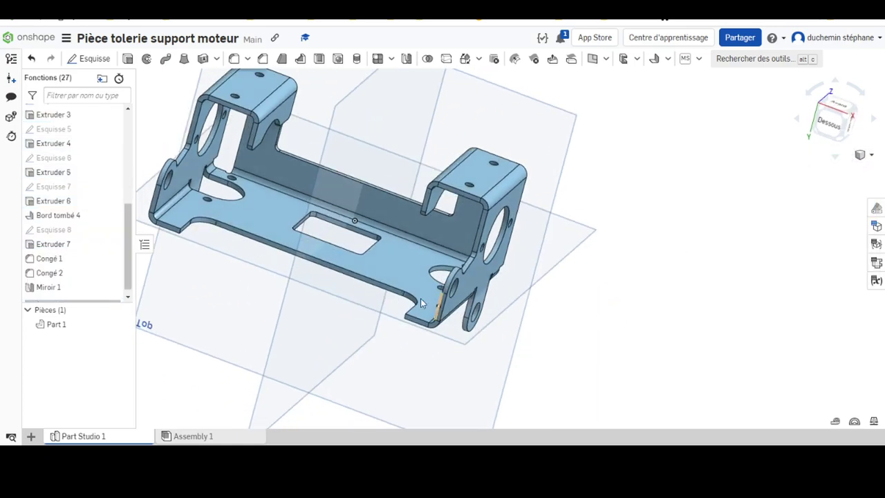
scroll(73, 169, up, 3)
scroll(73, 169, up, 2)
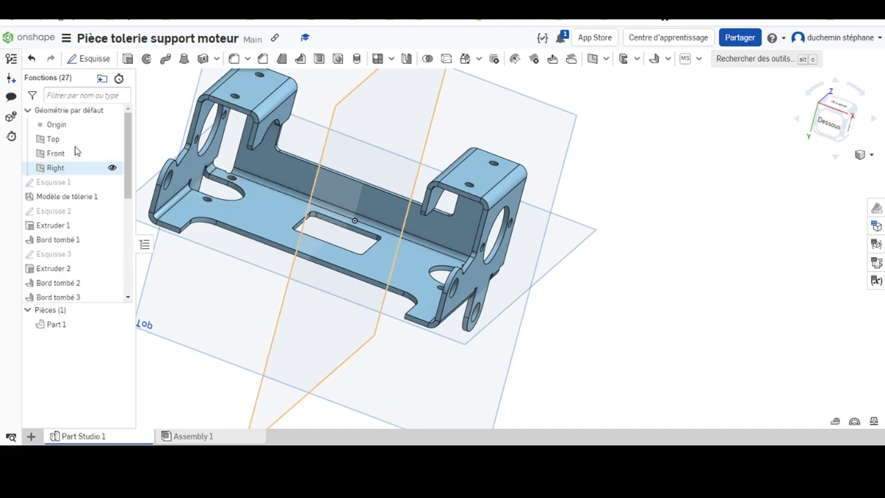
click(112, 139)
click(112, 153)
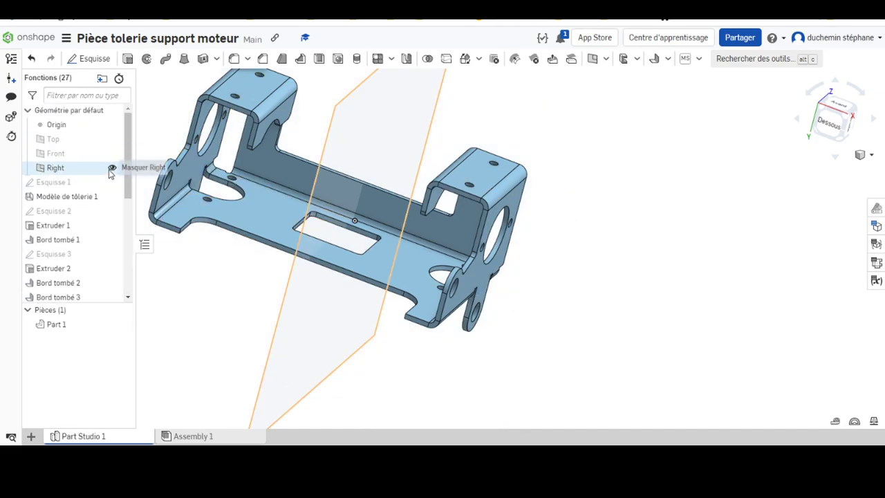
click(112, 168)
mouse_move(373, 220)
right_down()
mouse_move(509, 215)
mouse_move(533, 272)
mouse_move(516, 255)
mouse_move(549, 238)
mouse_move(619, 247)
mouse_move(554, 241)
mouse_move(500, 263)
mouse_move(520, 247)
mouse_move(553, 244)
right_up()
scroll(549, 268, up, 3)
scroll(613, 255, down, 3)
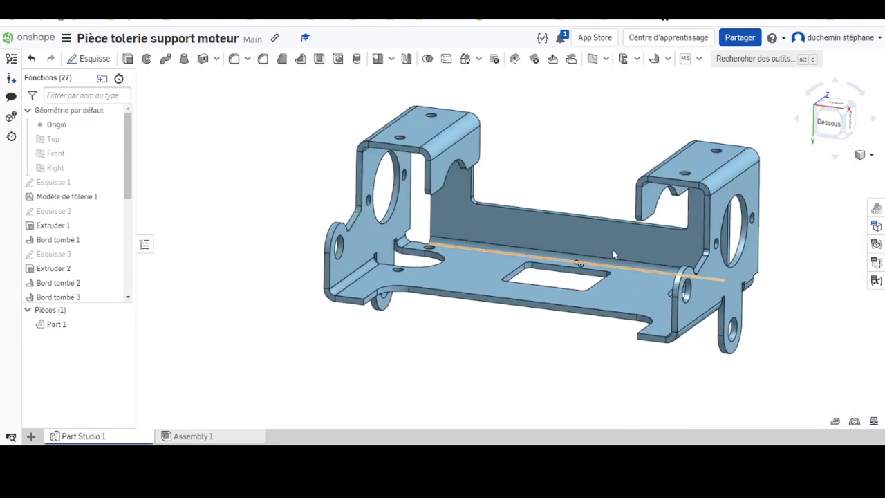
scroll(613, 255, down, 4)
middle_drag(557, 237, 374, 194)
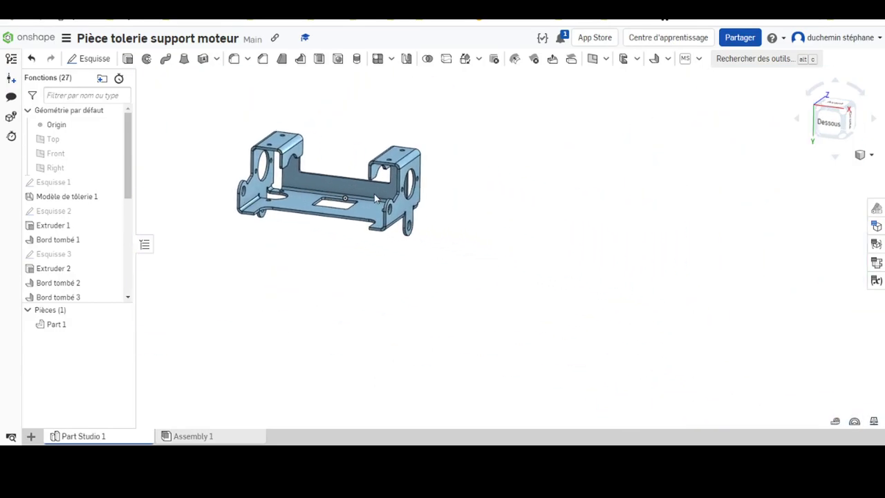
Display the bracket's flat pattern and bend table (Pli A–D, 2 mm, 90°) beside the model
click(876, 264)
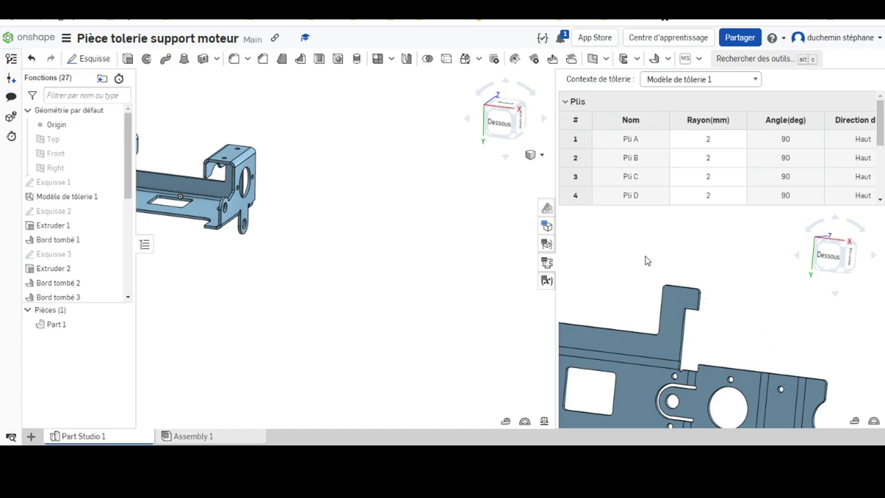
right_click(736, 261)
click(752, 267)
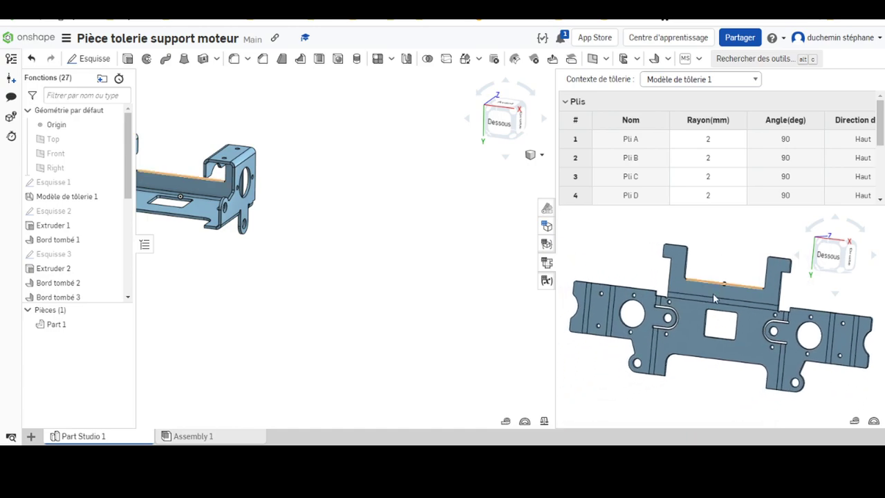
right_click(686, 329)
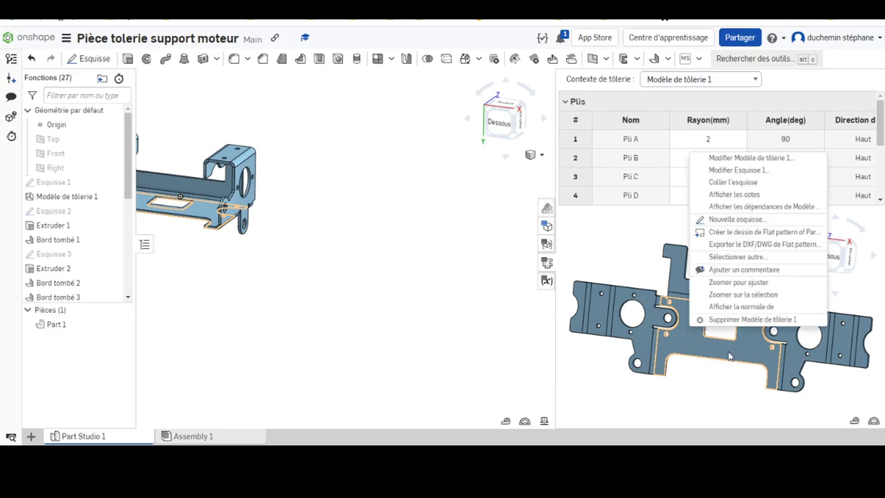
click(727, 313)
scroll(720, 310, up, 2)
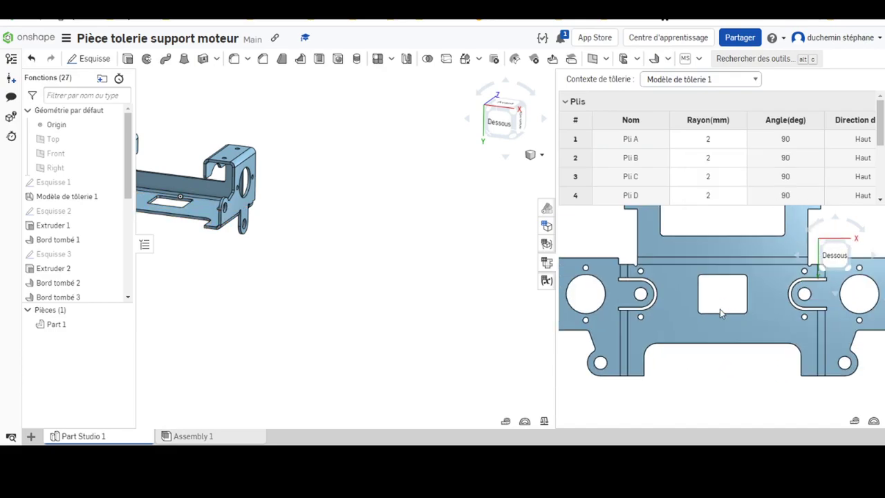
scroll(756, 303, down, 2)
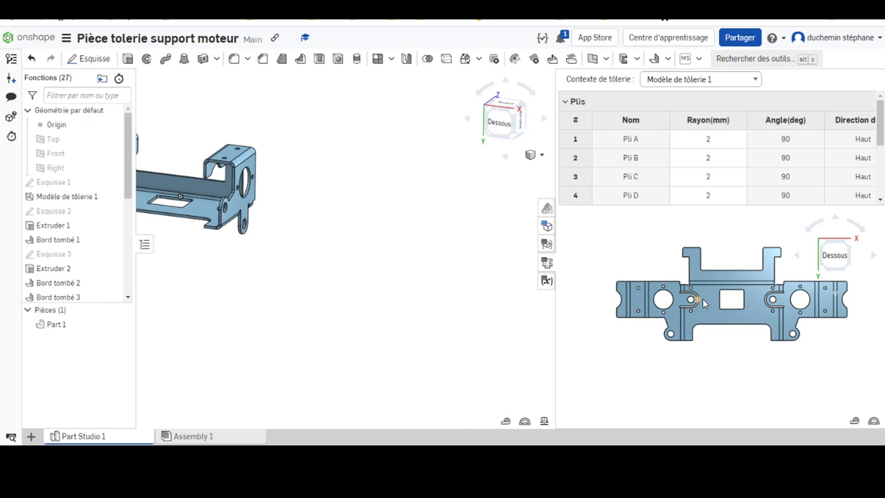
scroll(704, 303, up, 2)
scroll(679, 278, up, 3)
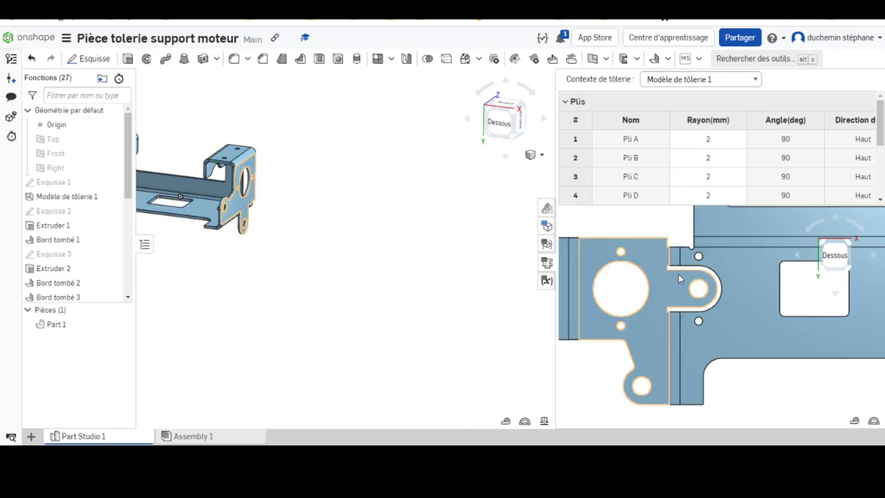
scroll(692, 273, down, 2)
scroll(767, 298, down, 1)
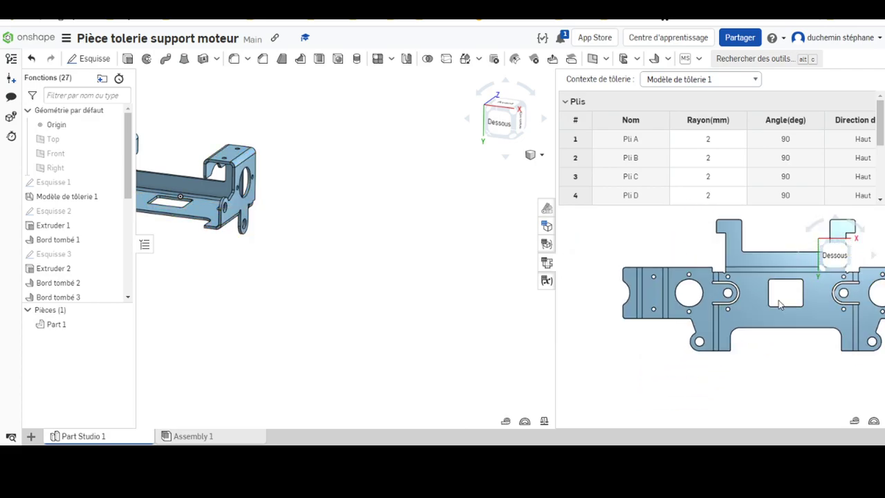
Fit the flat pattern and the 3D bracket each to its own view
key(f)
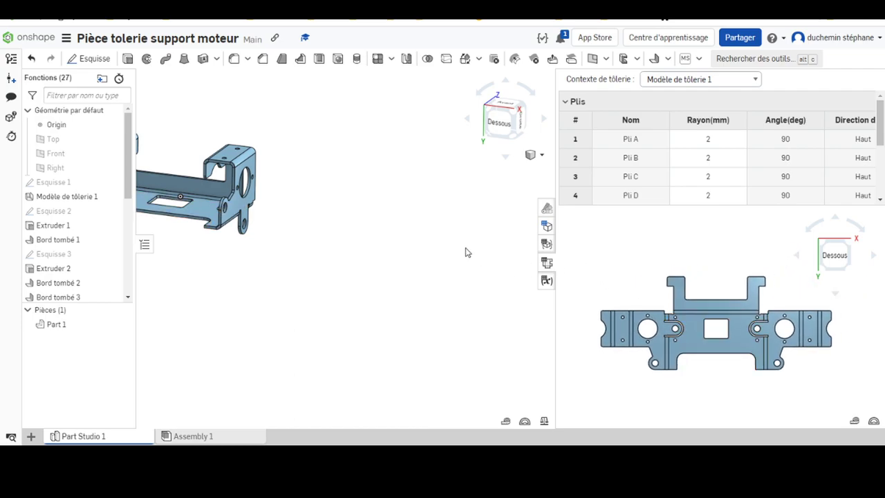
key(f)
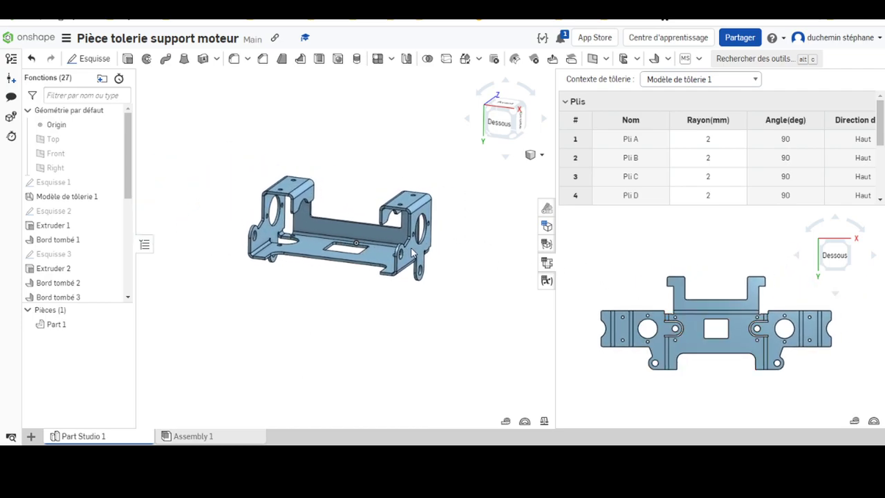
scroll(486, 253, up, 1)
scroll(486, 253, down, 1)
middle_drag(355, 195, 379, 198)
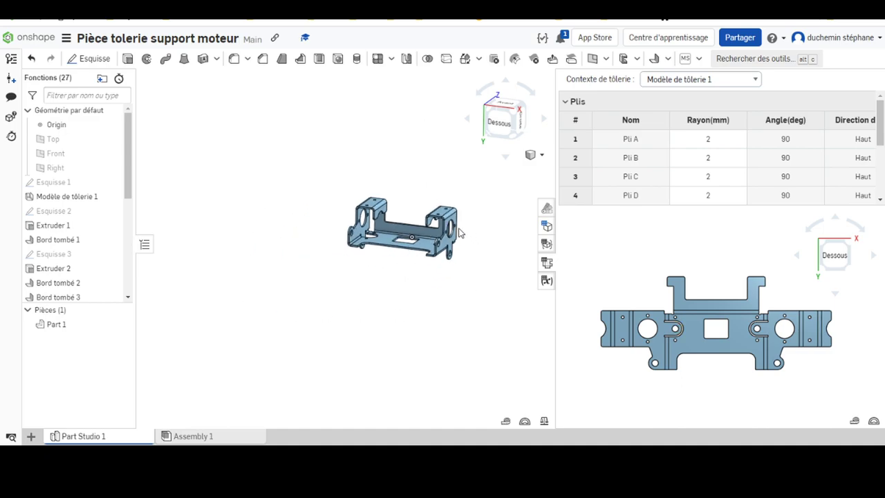
scroll(453, 230, up, 2)
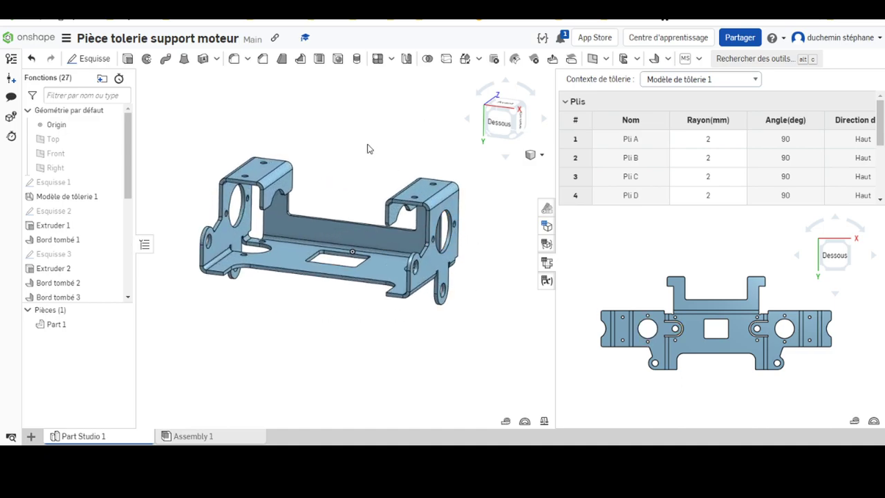